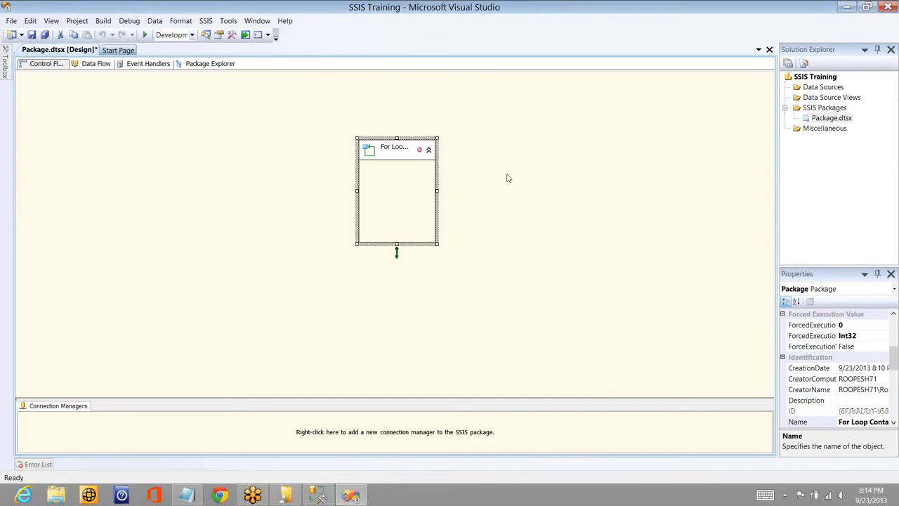
# - Examine the For Loop Container's properties in its editor and close the editor without changes
pyautogui.click(507, 177)
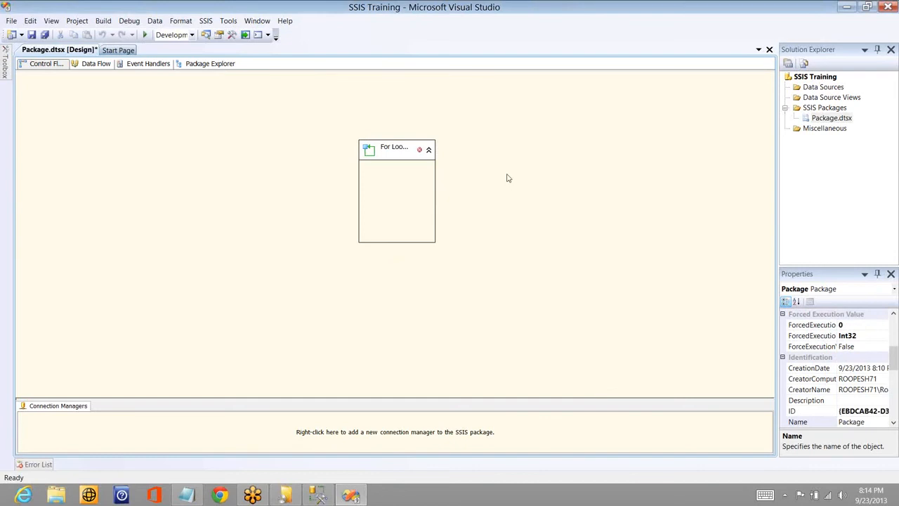
pyautogui.click(412, 150)
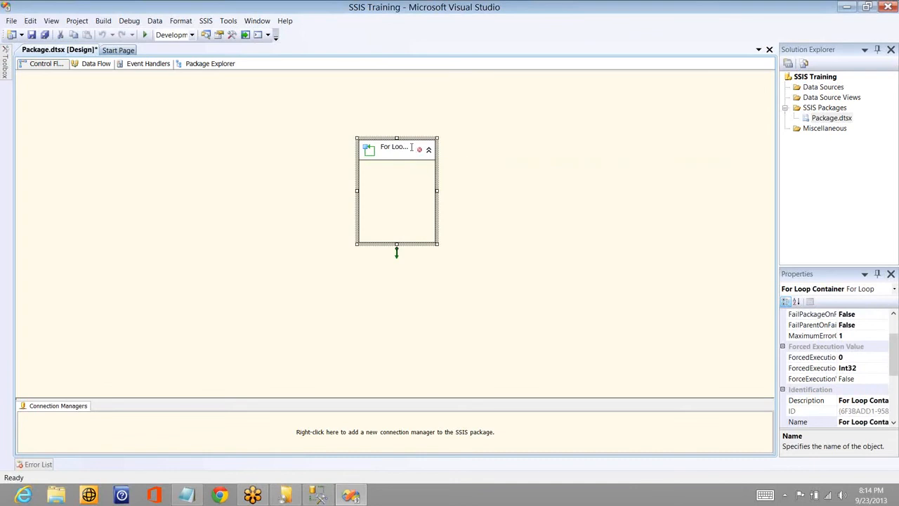
pyautogui.click(412, 147)
pyautogui.click(491, 155)
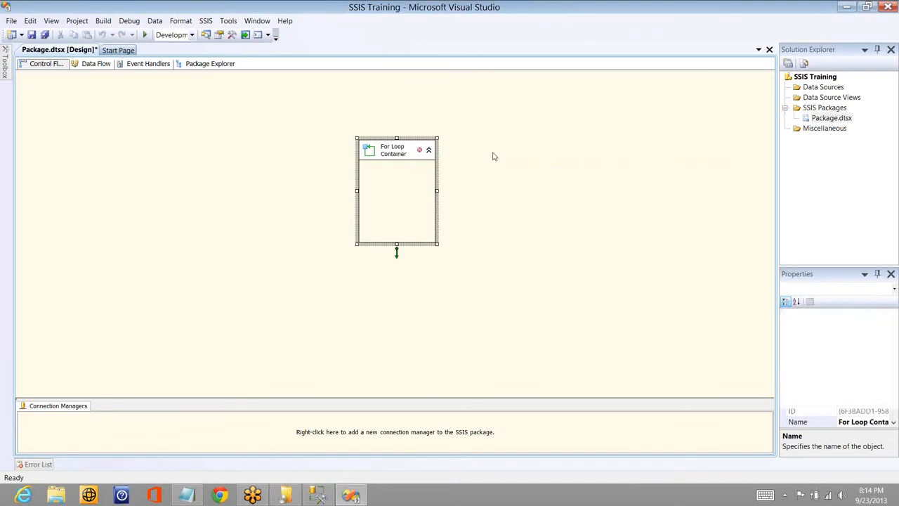
pyautogui.doubleClick(394, 156)
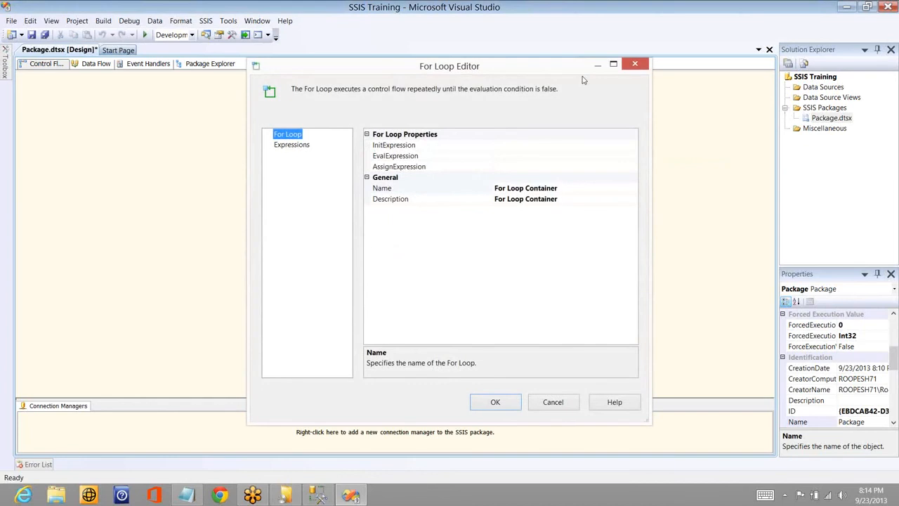
pyautogui.click(635, 64)
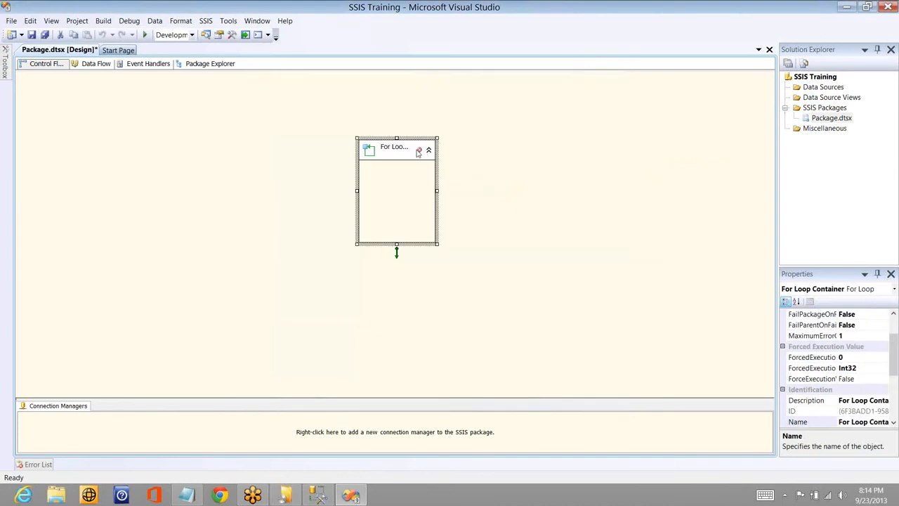
# - Delete the For Loop Container and add a Foreach Loop Container to the control flow in its place
pyautogui.press('Delete')
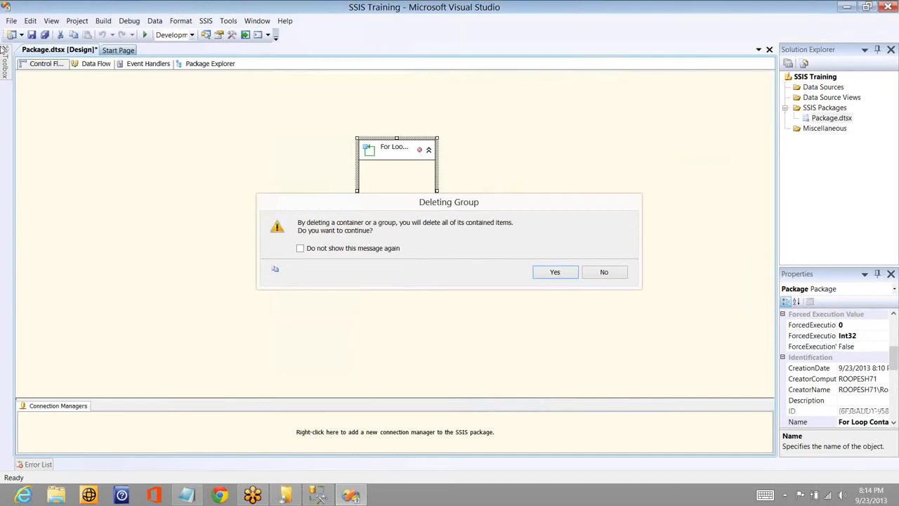
pyautogui.press('Return')
pyautogui.moveTo(4, 56)
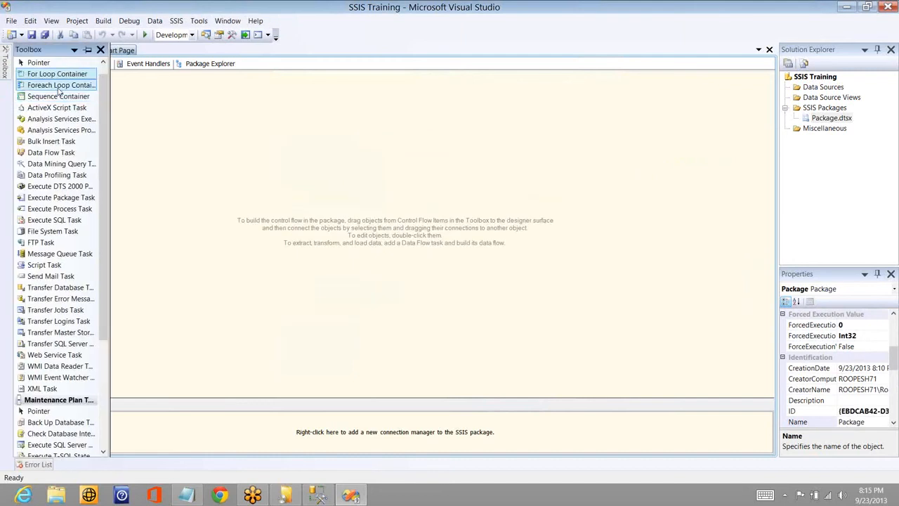
pyautogui.moveTo(60, 90); pyautogui.dragTo(445, 162)
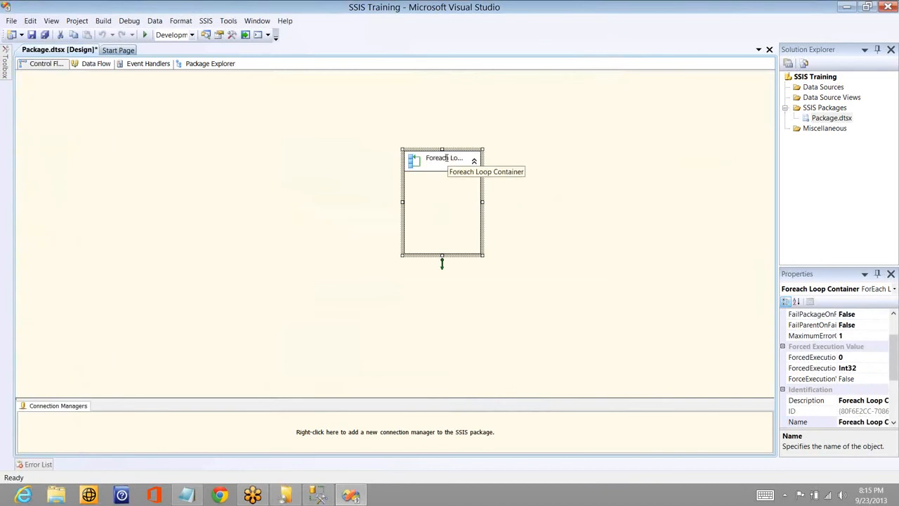
pyautogui.click(512, 152)
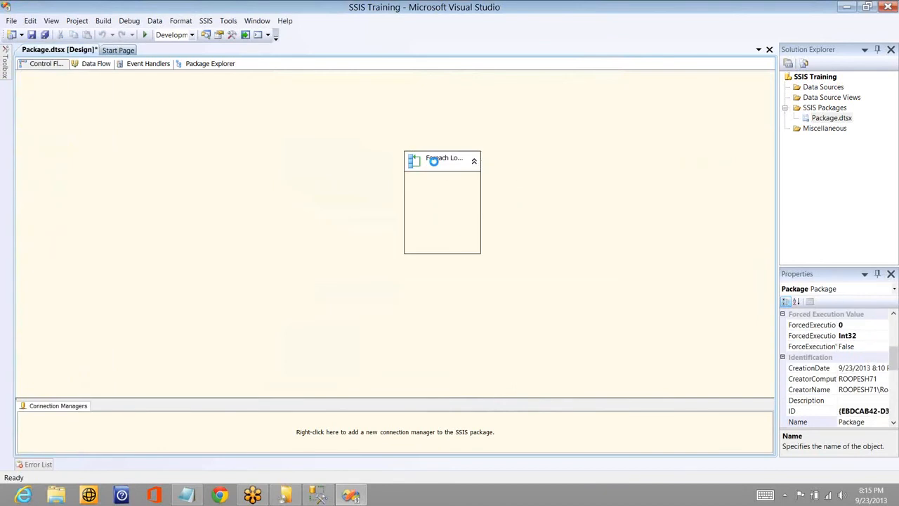
# - Review the enumerator types offered in the Foreach Loop Container's collection settings
pyautogui.click(433, 161)
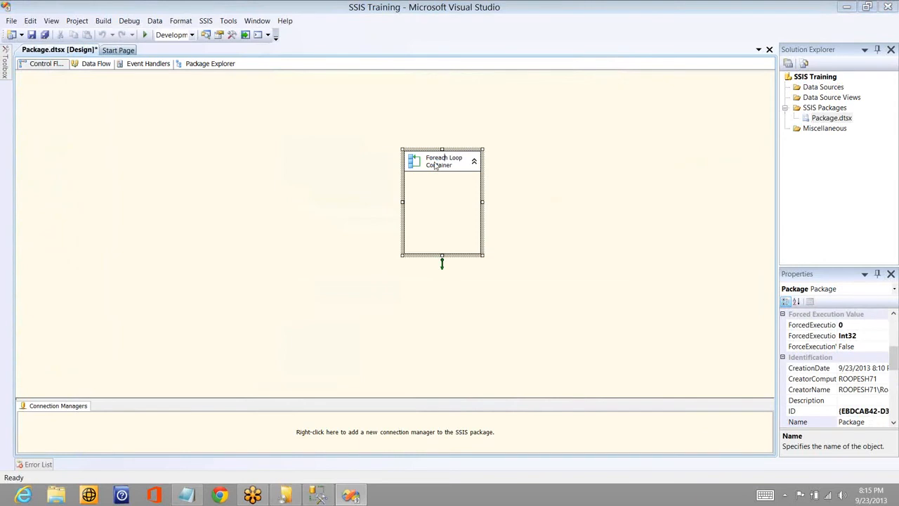
pyautogui.doubleClick(435, 163)
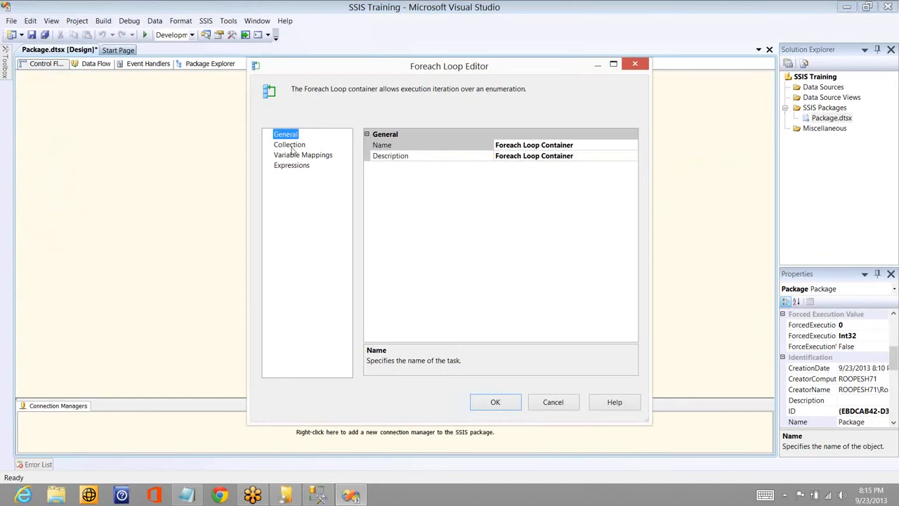
pyautogui.click(289, 144)
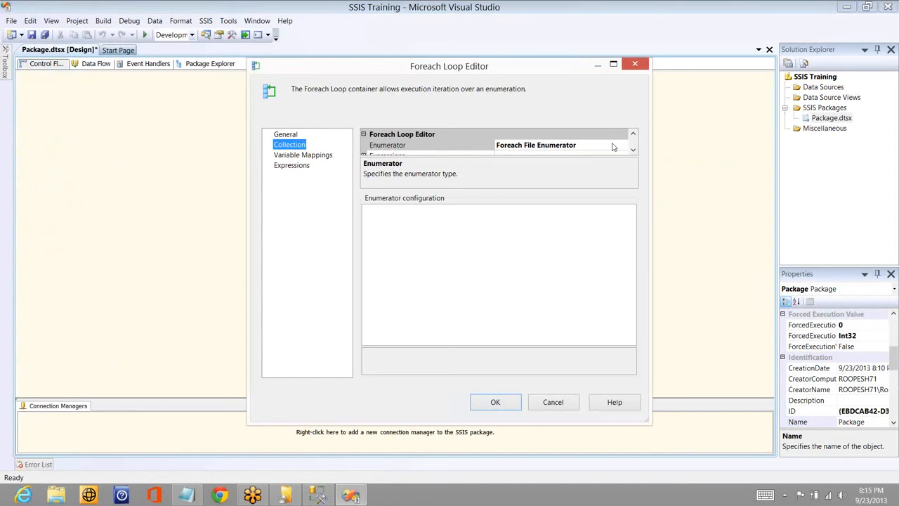
pyautogui.click(601, 148)
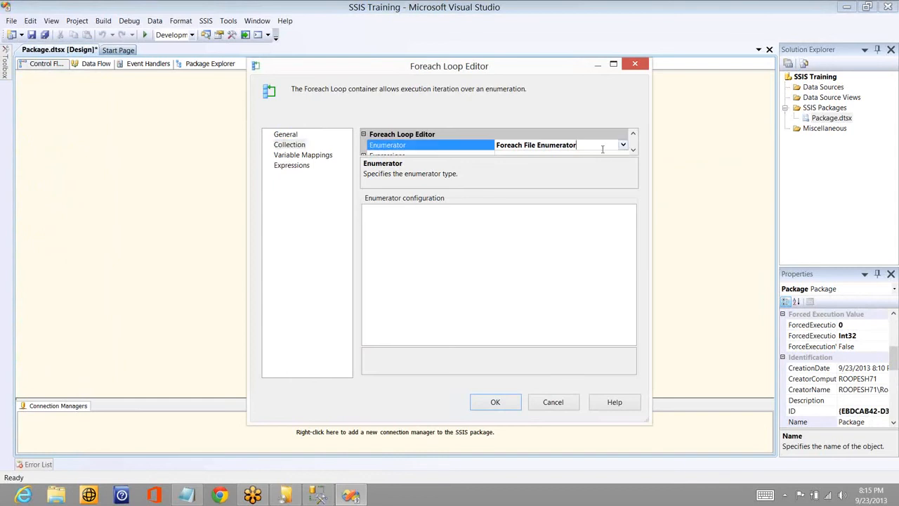
pyautogui.click(601, 149)
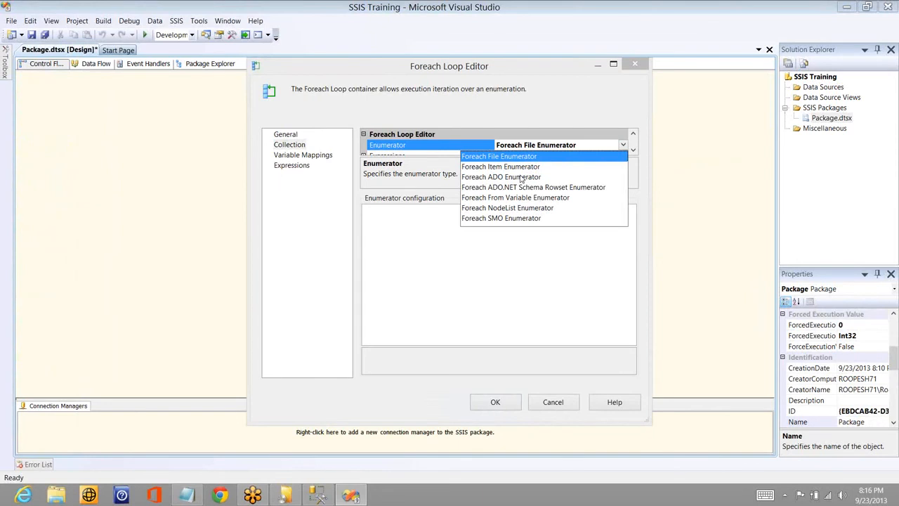
pyautogui.click(521, 177)
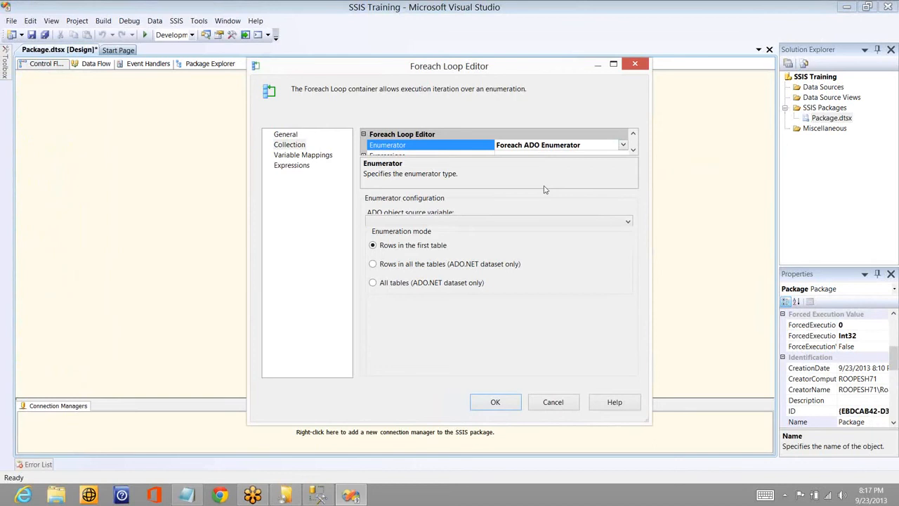
pyautogui.click(570, 226)
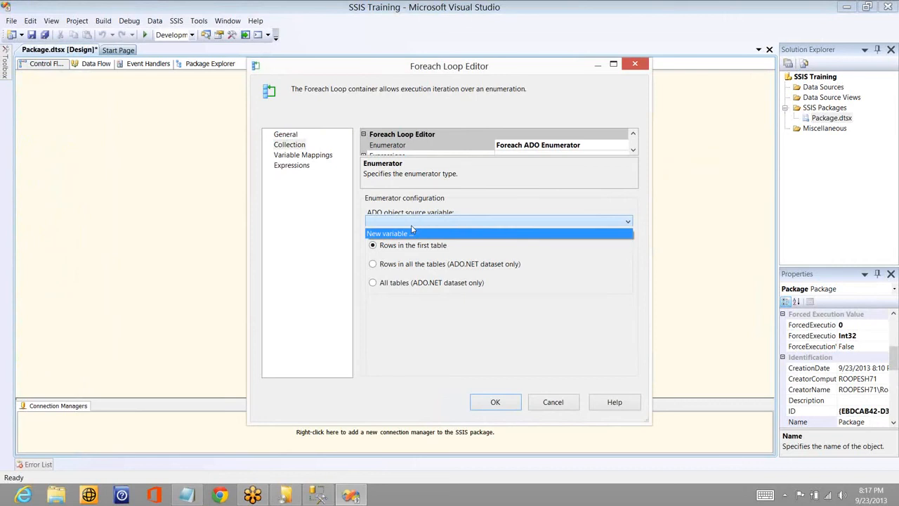
pyautogui.click(469, 176)
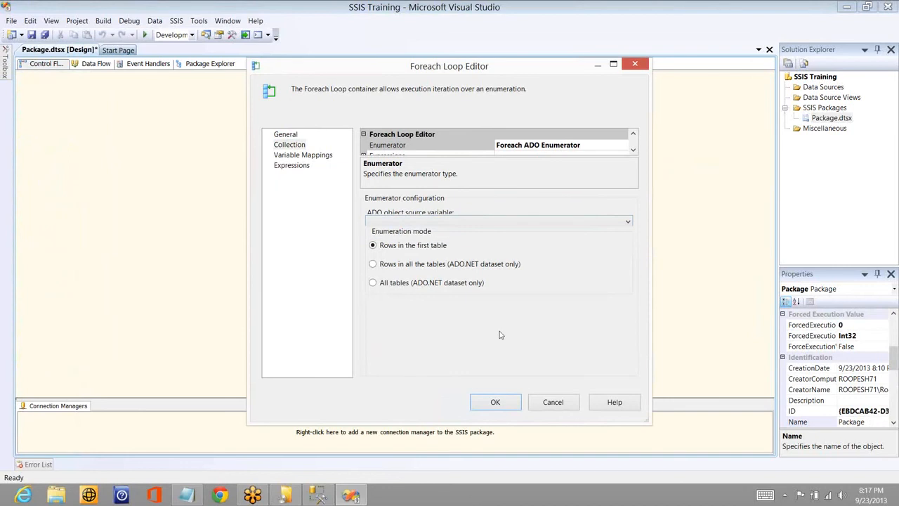
pyautogui.click(549, 402)
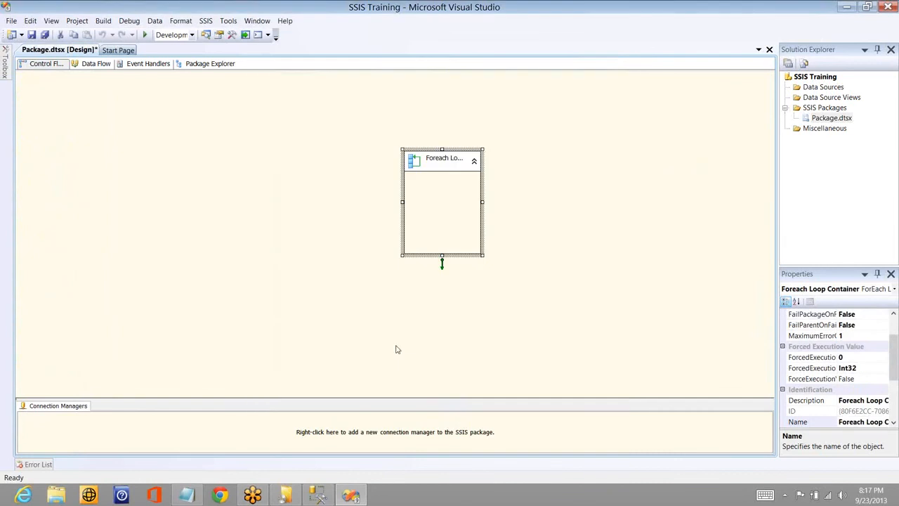
# - Add an Execute SQL Task to the control flow, above and to the left of the Foreach Loop Container
pyautogui.moveTo(6, 66)
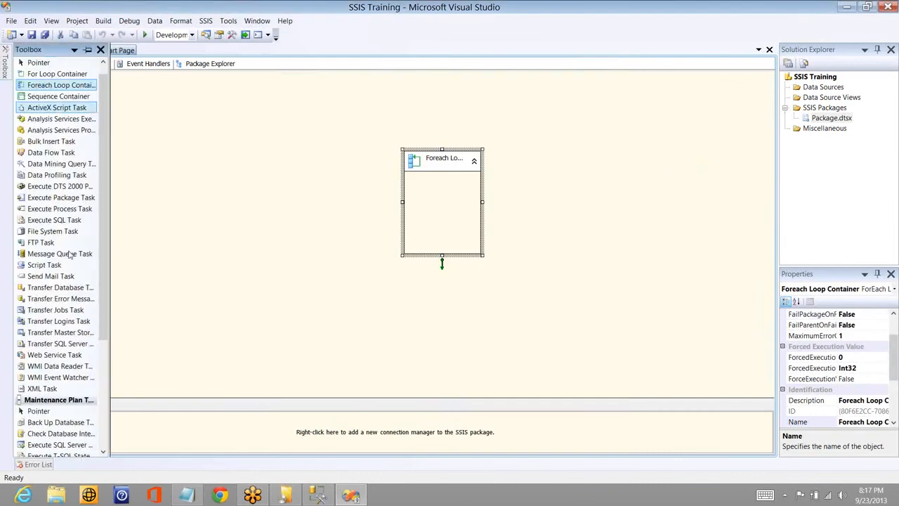
pyautogui.moveTo(70, 222); pyautogui.dragTo(273, 120)
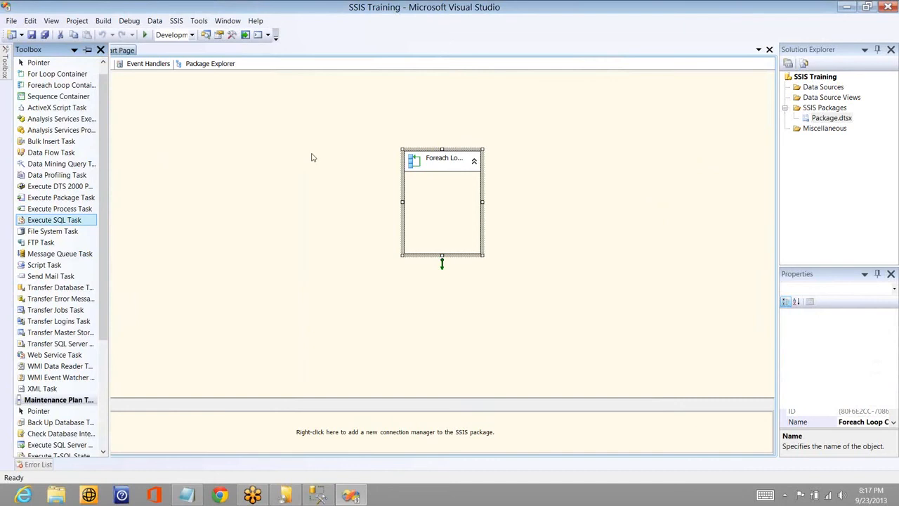
pyautogui.moveTo(313, 157); pyautogui.dragTo(313, 139)
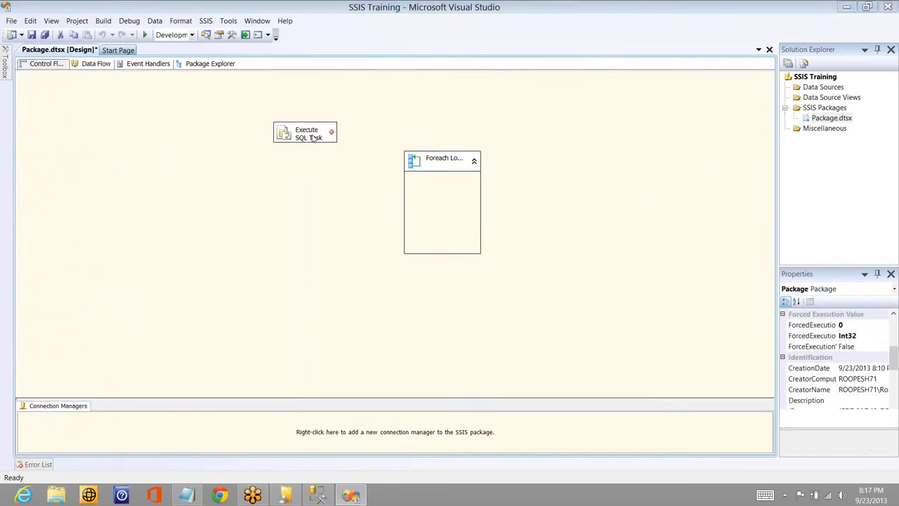
# - Give the Execute SQL Task a new OLE DB connection to server "." and database AdventureWorksDW, using Windows Authentication
pyautogui.doubleClick(313, 135)
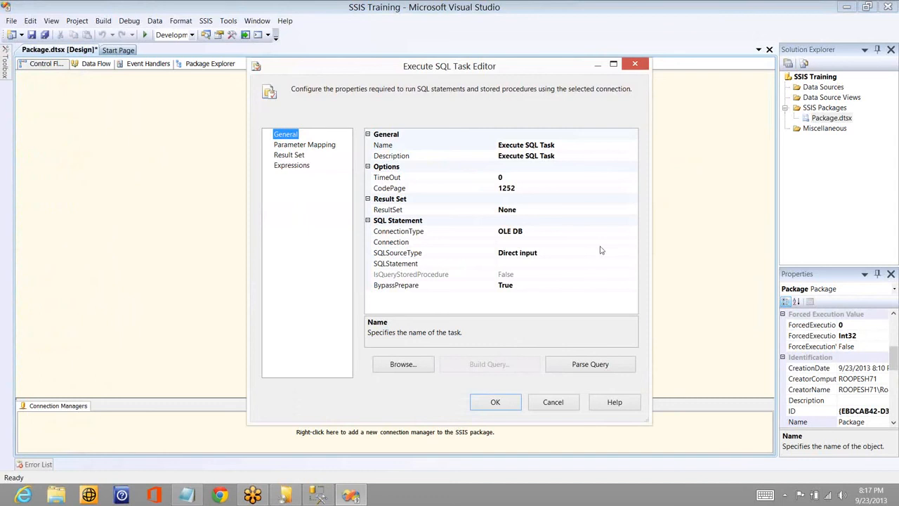
pyautogui.click(632, 243)
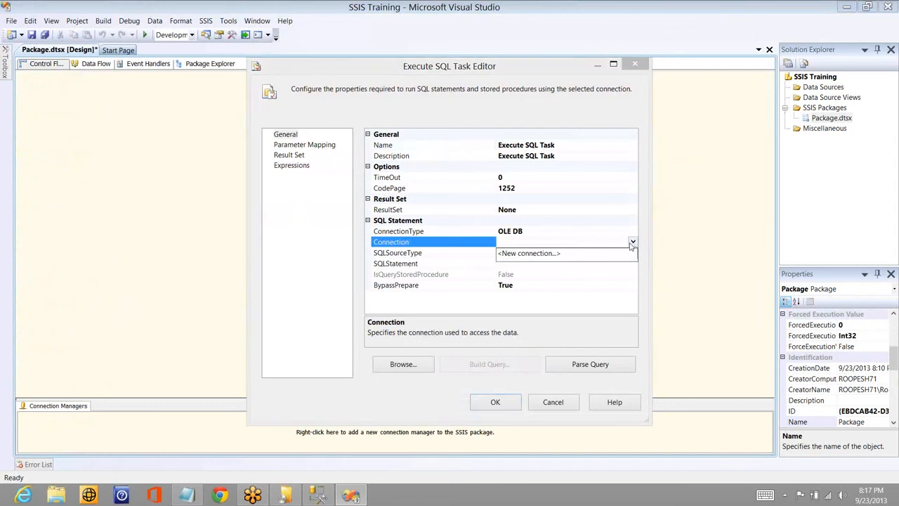
pyautogui.click(560, 253)
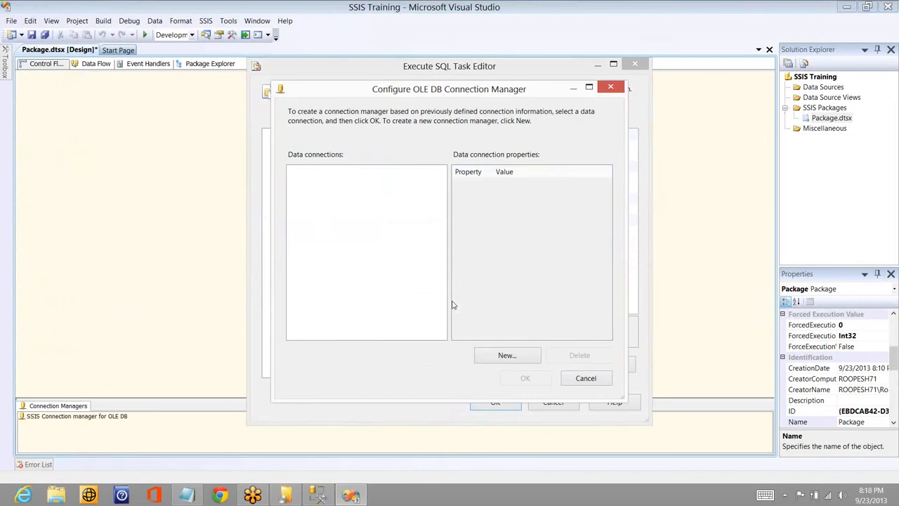
pyautogui.click(501, 358)
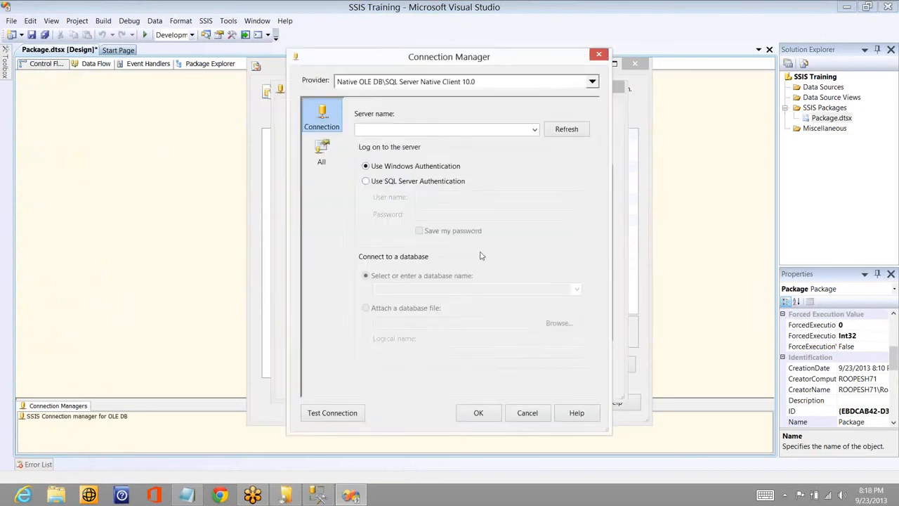
pyautogui.click(482, 131)
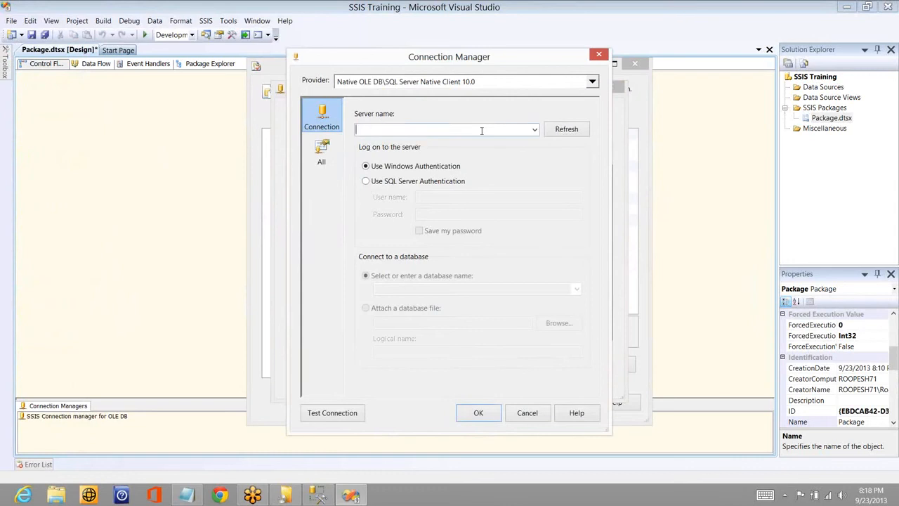
pyautogui.click(577, 290)
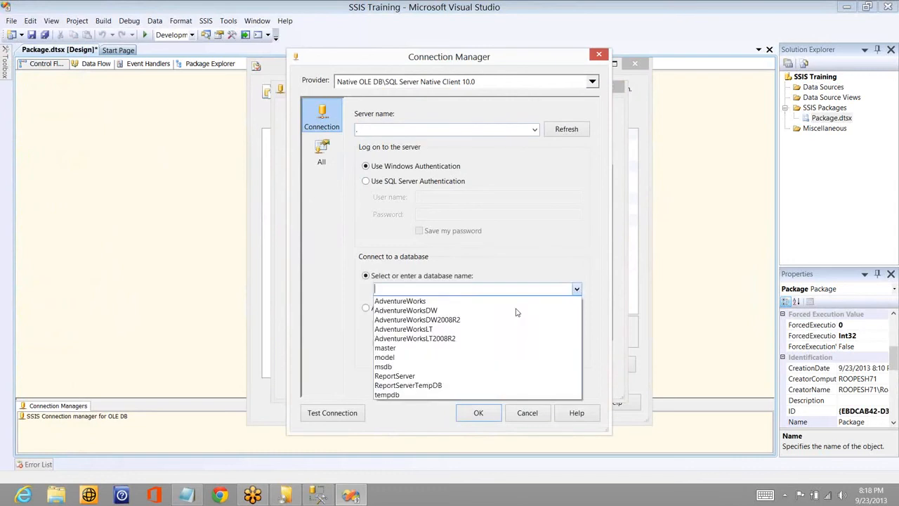
pyautogui.click(517, 310)
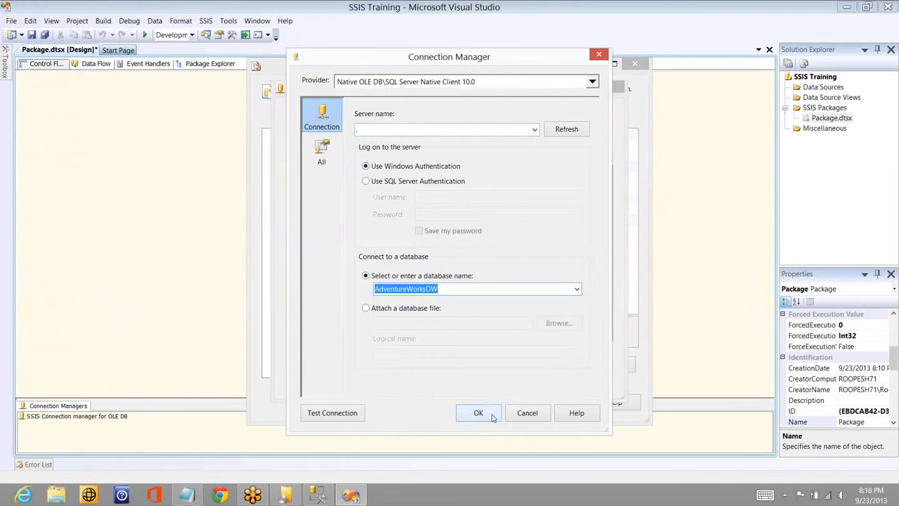
pyautogui.click(492, 417)
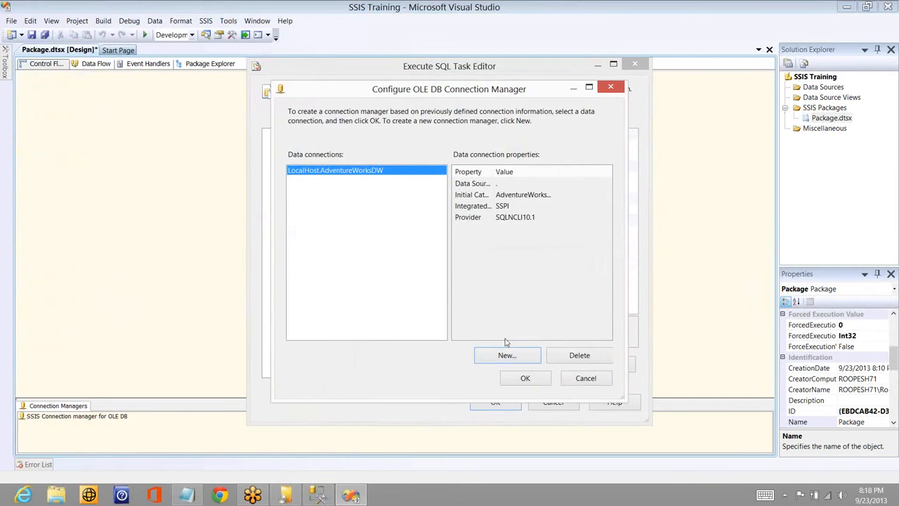
pyautogui.click(521, 383)
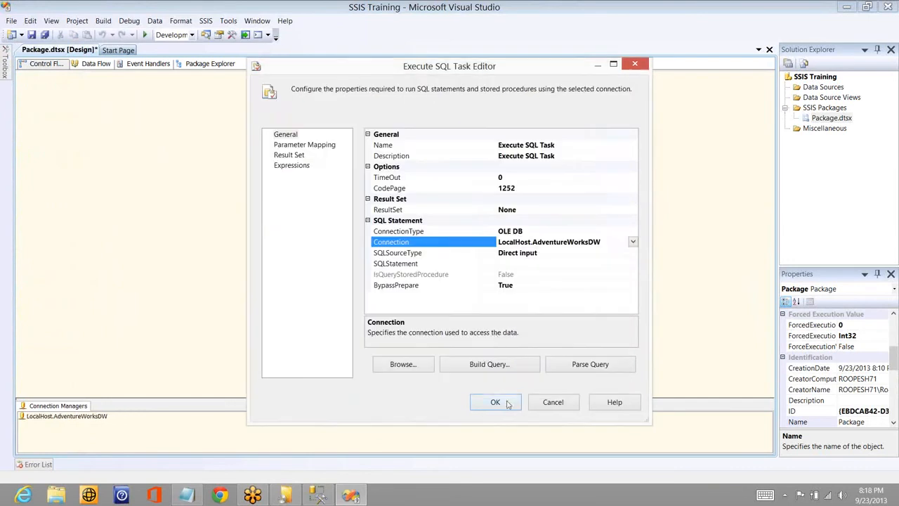
# - Set the Execute SQL Task's SQL statement to "Select * from DimProduct"
pyautogui.click(541, 260)
pyautogui.write('Se')
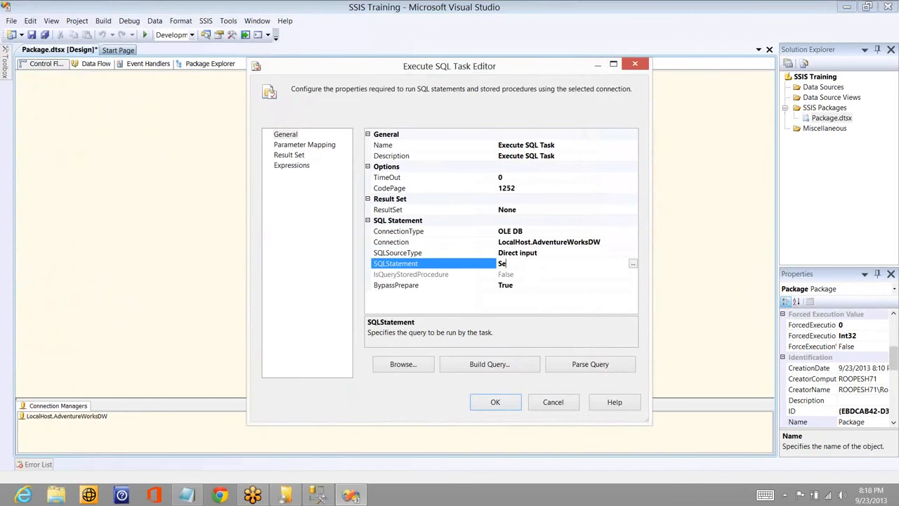
pyautogui.write('lect * from DimProduct')
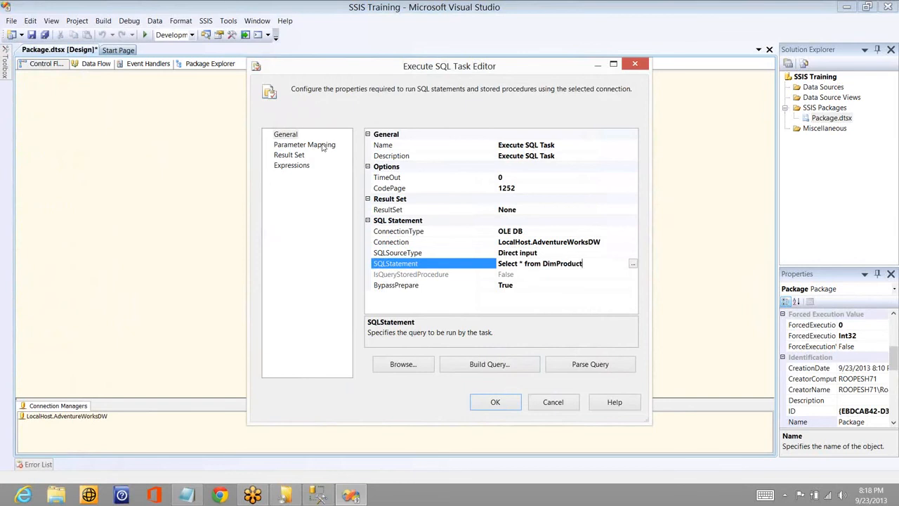
# - Set the Execute SQL Task's ResultSet property to Full result set
pyautogui.click(322, 146)
pyautogui.click(300, 155)
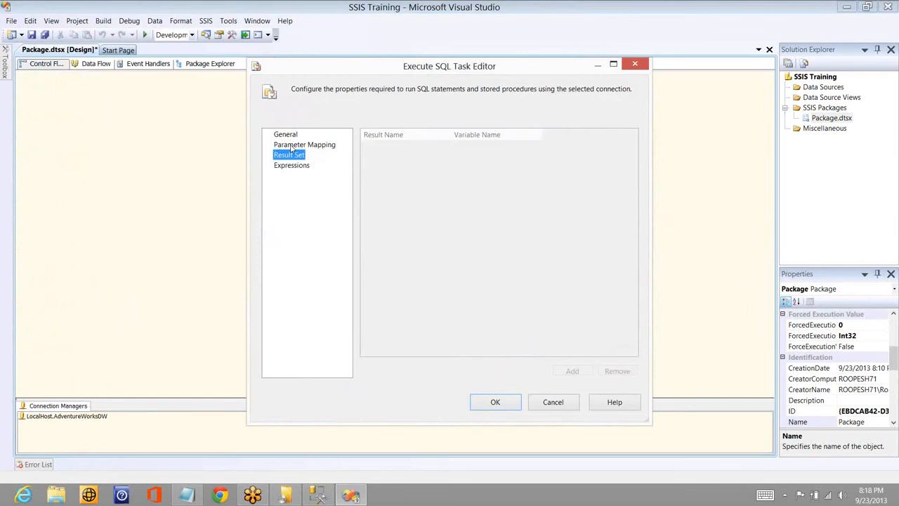
pyautogui.click(287, 134)
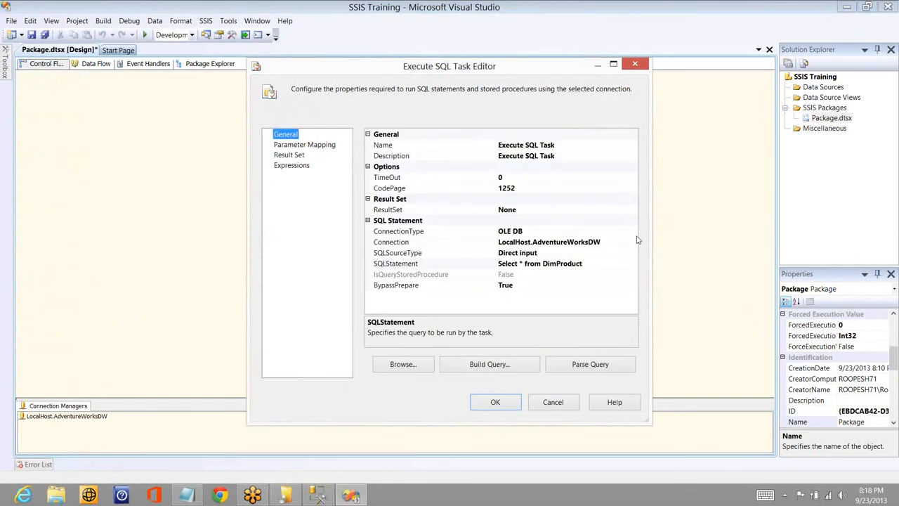
pyautogui.click(632, 211)
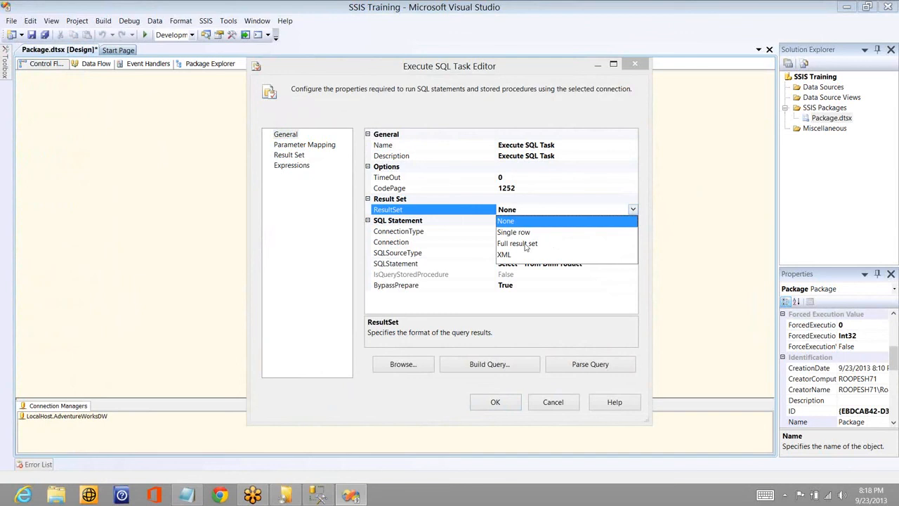
pyautogui.click(525, 244)
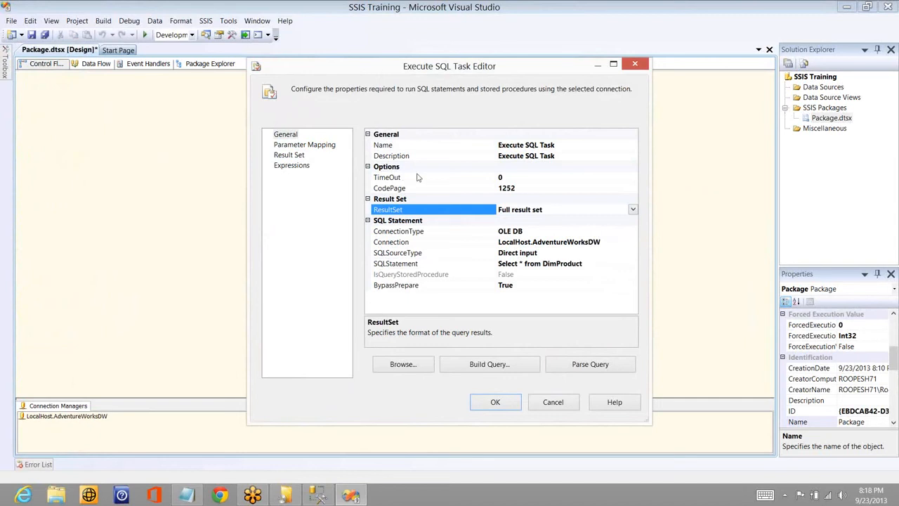
# - Add a result set entry to the Execute SQL Task with the result name 0
pyautogui.click(288, 154)
pyautogui.click(572, 370)
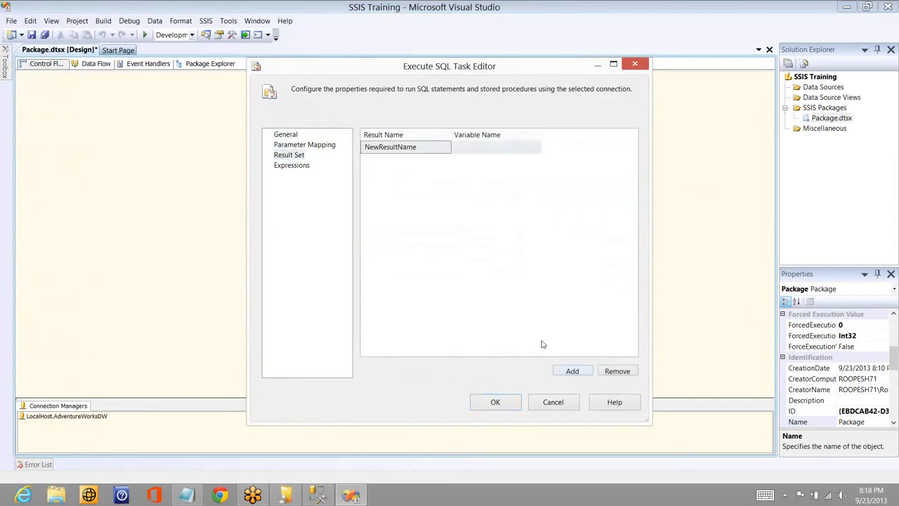
pyautogui.click(446, 146)
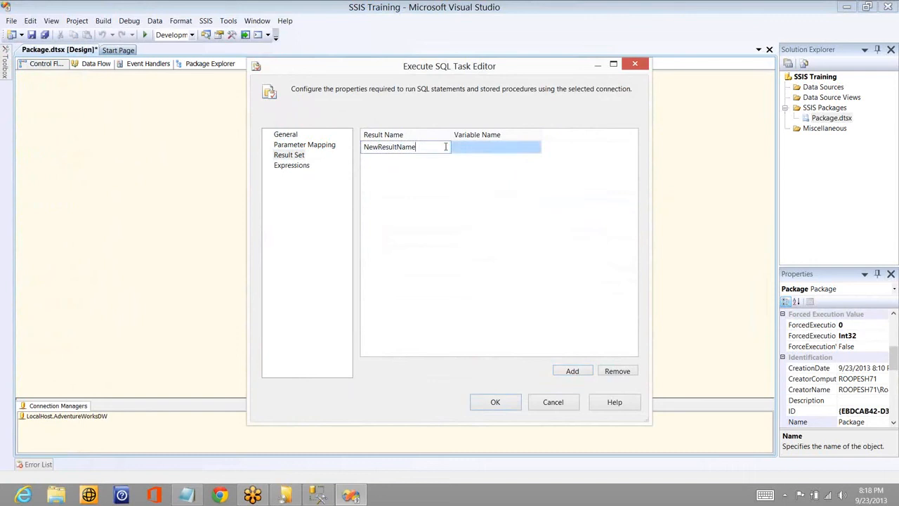
pyautogui.doubleClick(445, 146)
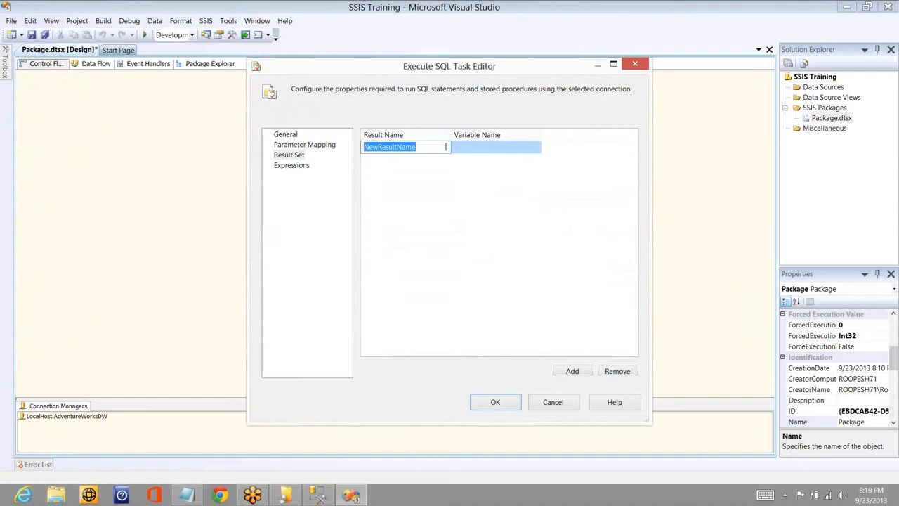
pyautogui.write('0')
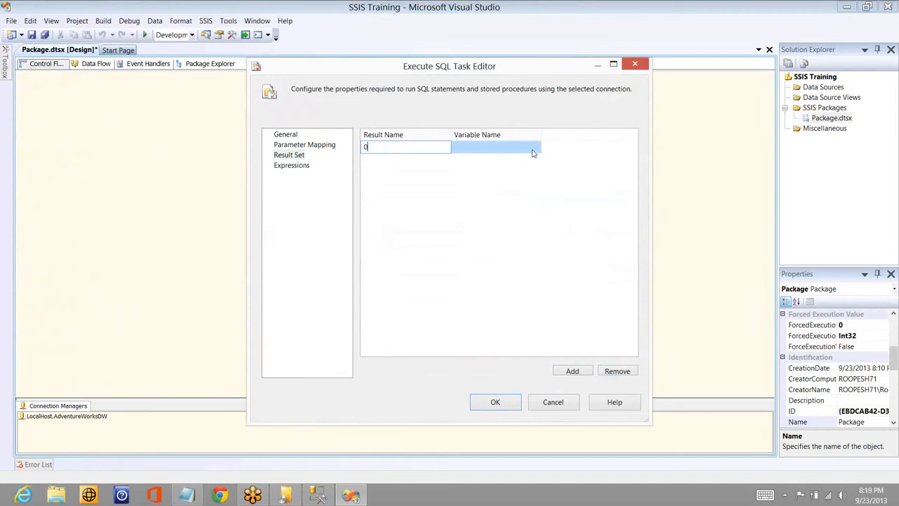
# - Map result 0 to a new package-level variable named Product with the value type Object
pyautogui.click(532, 151)
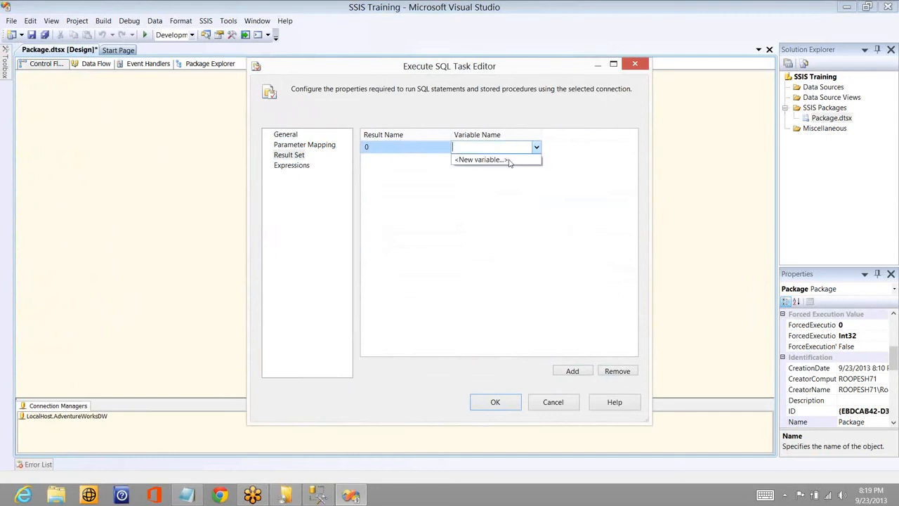
pyautogui.click(509, 161)
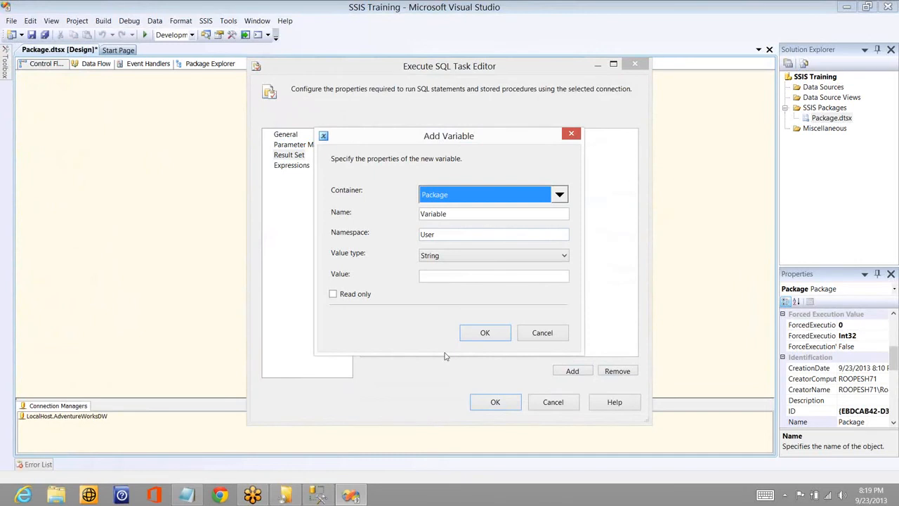
pyautogui.click(450, 255)
pyautogui.click(450, 265)
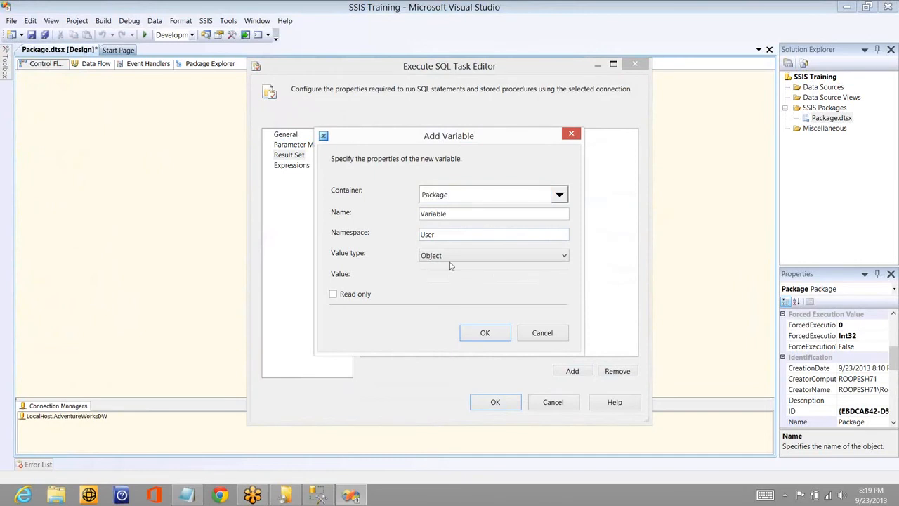
pyautogui.doubleClick(457, 212)
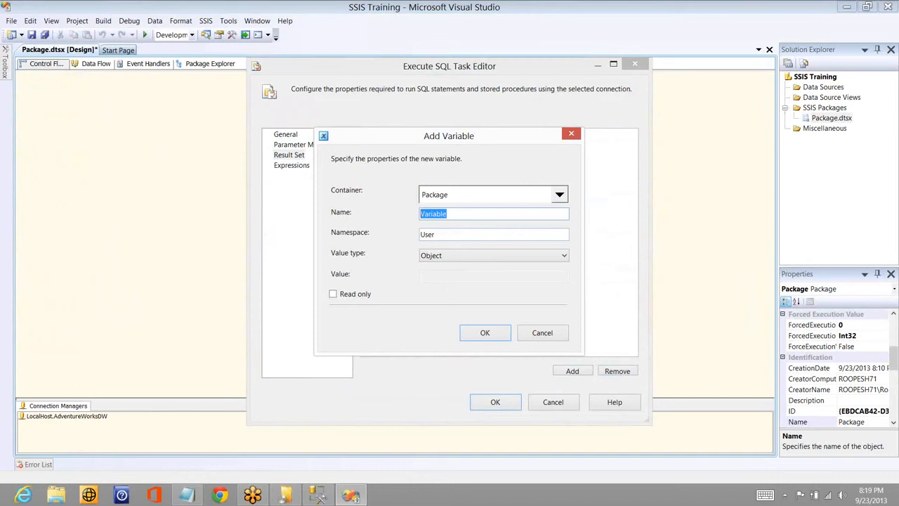
pyautogui.write('Pri')
pyautogui.write('oduct')
pyautogui.click(500, 340)
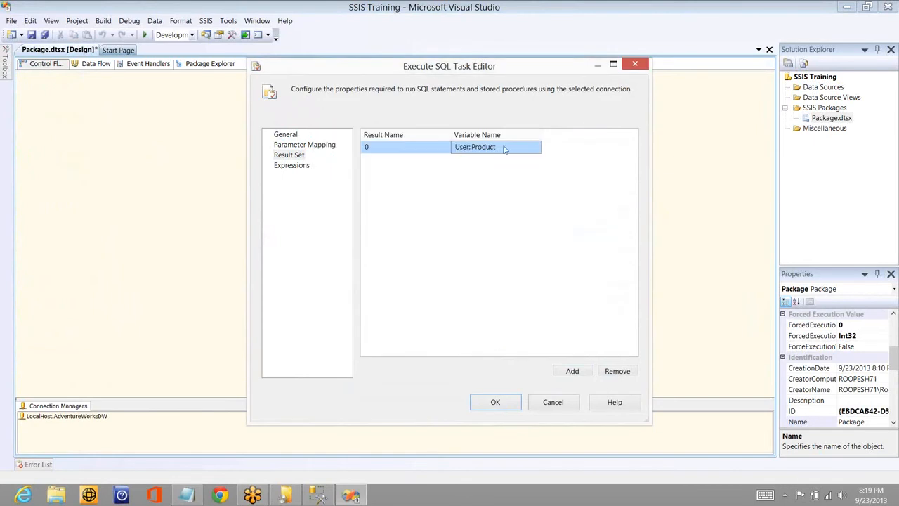
# - Recheck the Execute SQL Task's general and result set settings, and accept its configuration
pyautogui.click(297, 138)
pyautogui.click(298, 157)
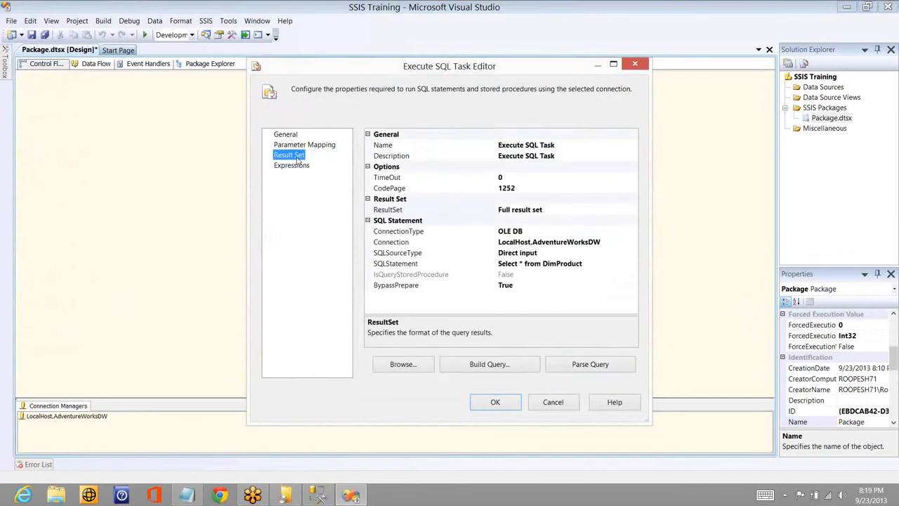
pyautogui.click(294, 135)
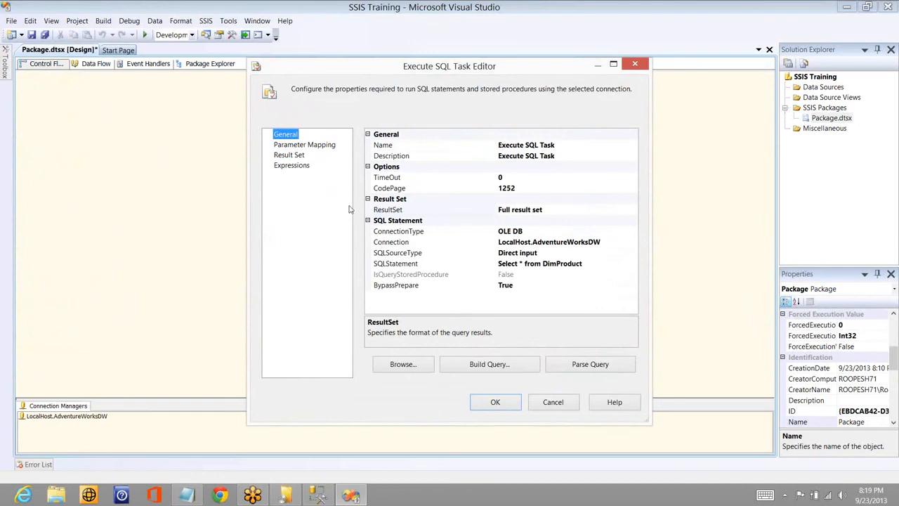
pyautogui.click(288, 156)
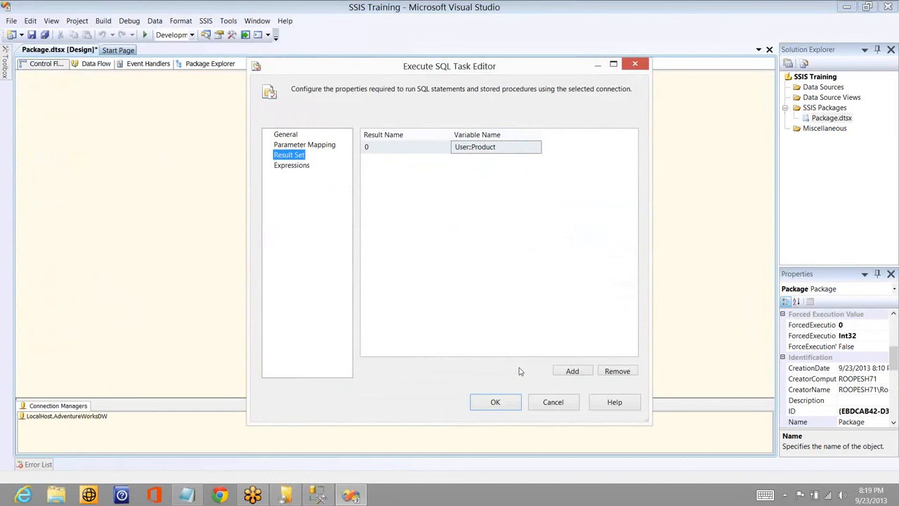
pyautogui.click(495, 401)
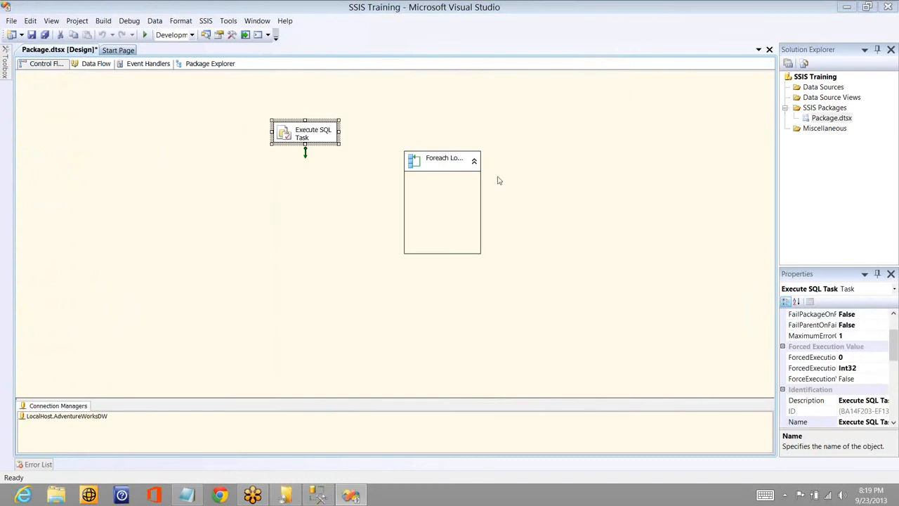
# - Show the package's variables and widen their list to include the data type and value columns
pyautogui.rightClick(185, 205)
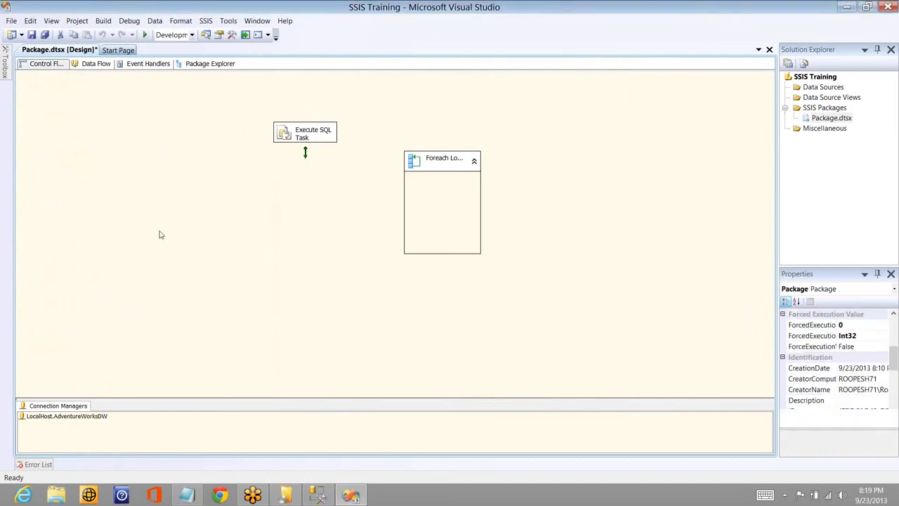
pyautogui.click(155, 248)
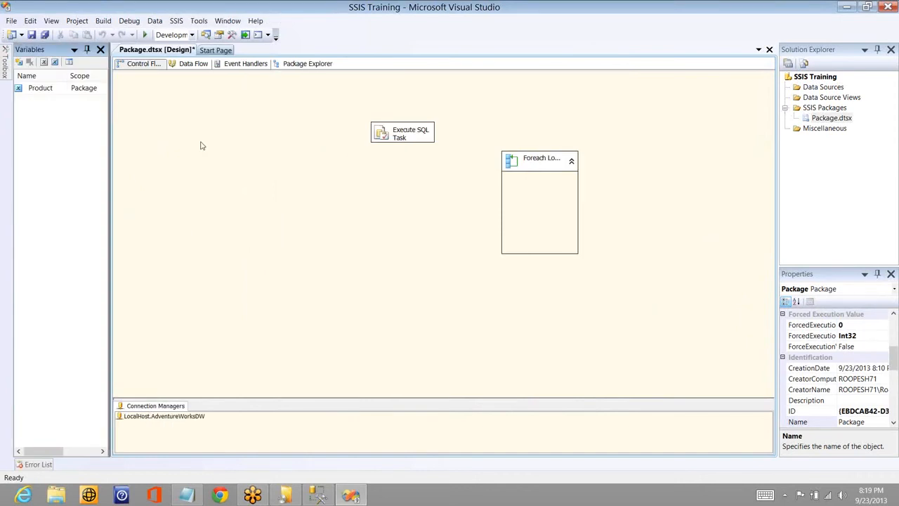
pyautogui.moveTo(110, 145); pyautogui.dragTo(200, 145)
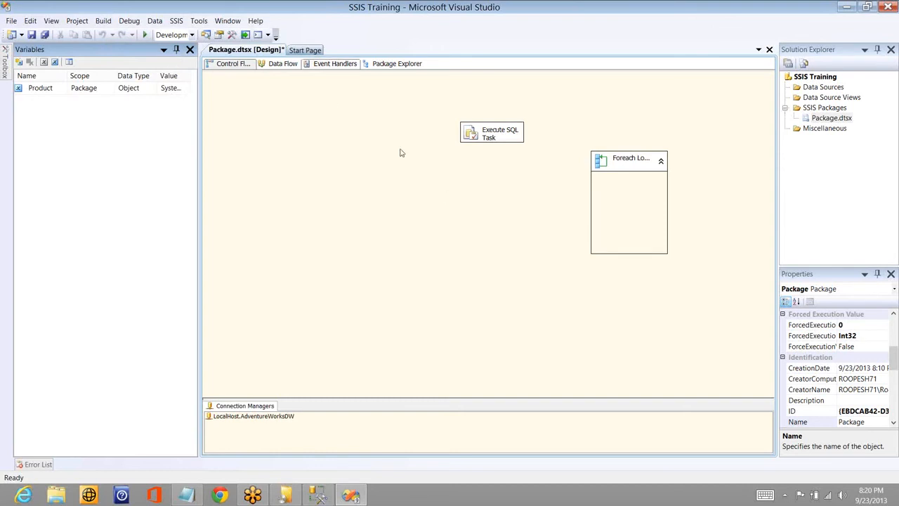
# - Disable the Foreach Loop Container and test-run the package, stopping debugging once execution completes
pyautogui.click(470, 170)
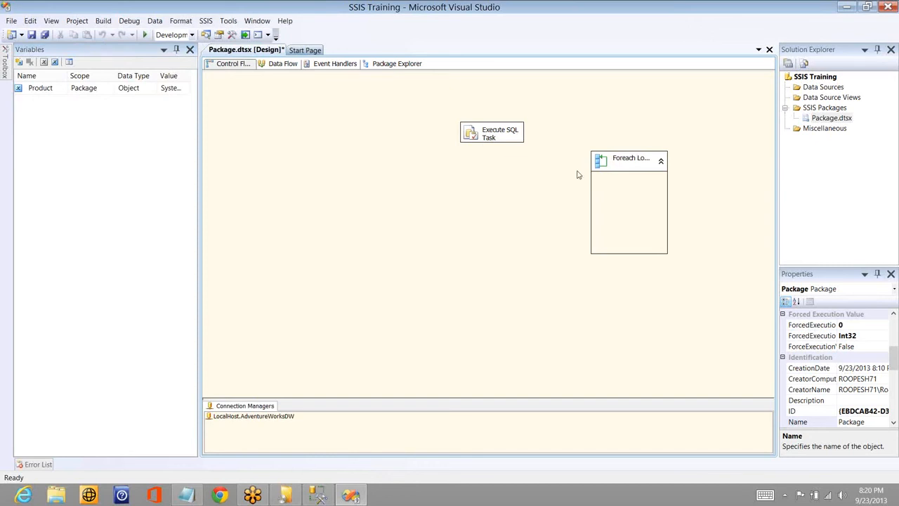
pyautogui.click(600, 163)
pyautogui.rightClick(600, 162)
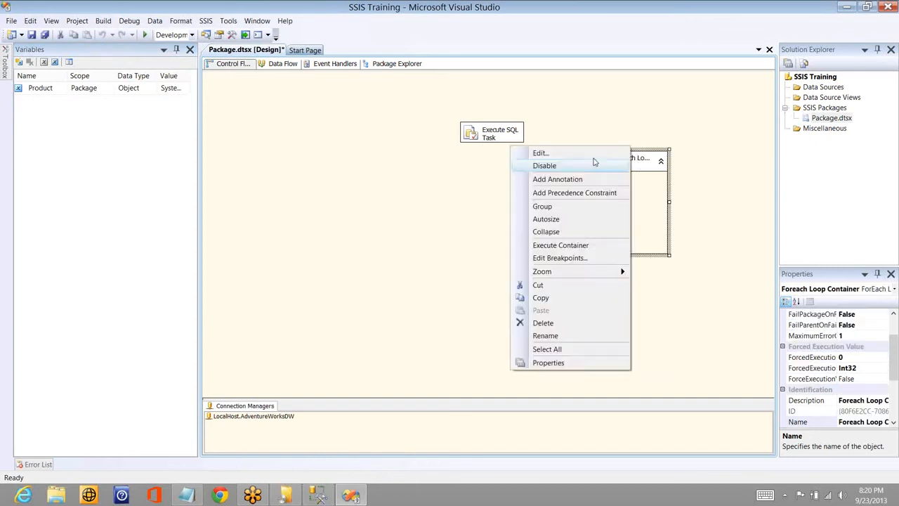
pyautogui.press('Escape')
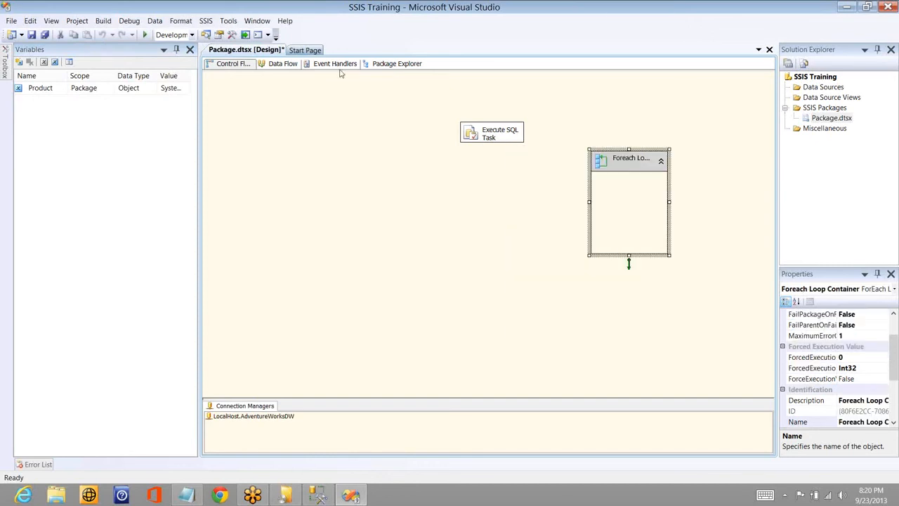
pyautogui.click(146, 35)
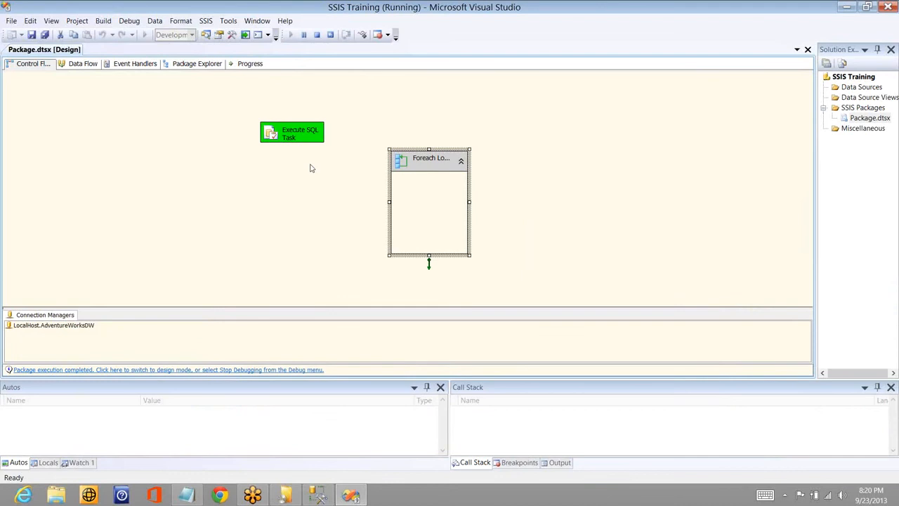
pyautogui.click(317, 35)
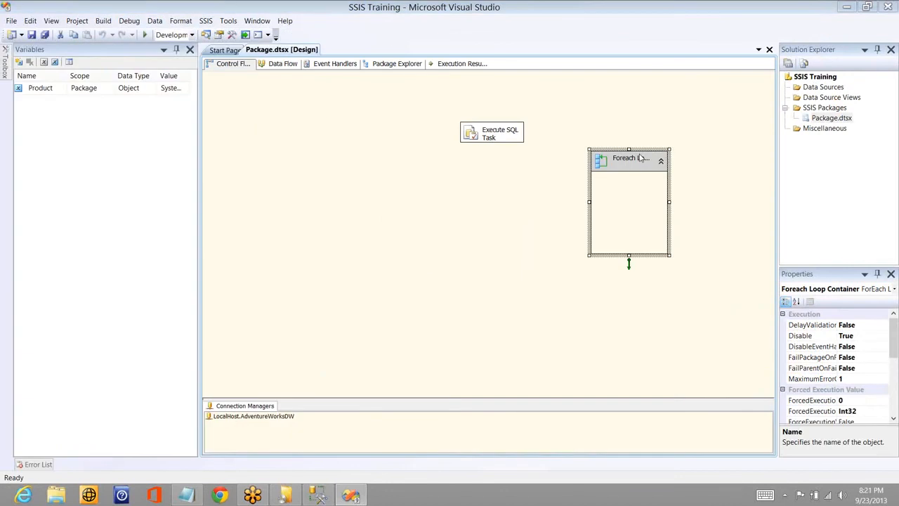
# - Re-enable the Foreach Loop Container in the control flow
pyautogui.click(636, 162)
pyautogui.rightClick(637, 162)
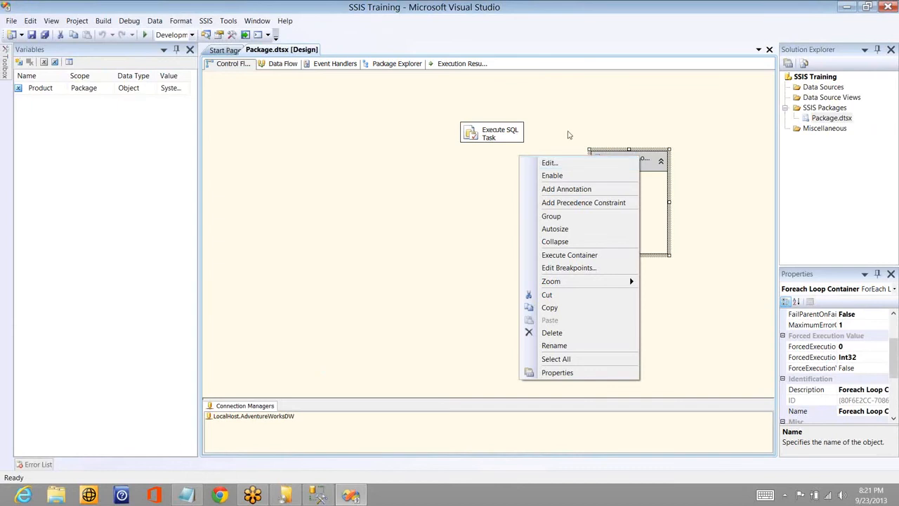
pyautogui.click(563, 176)
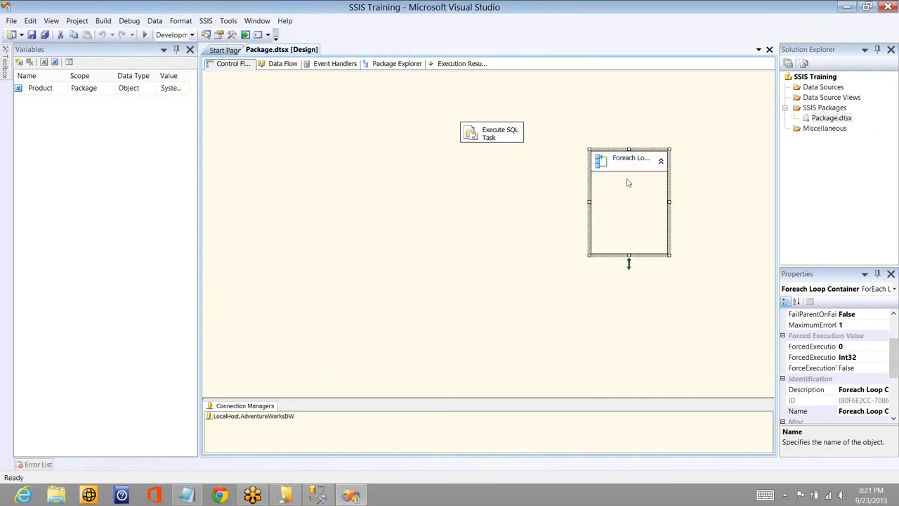
pyautogui.click(513, 206)
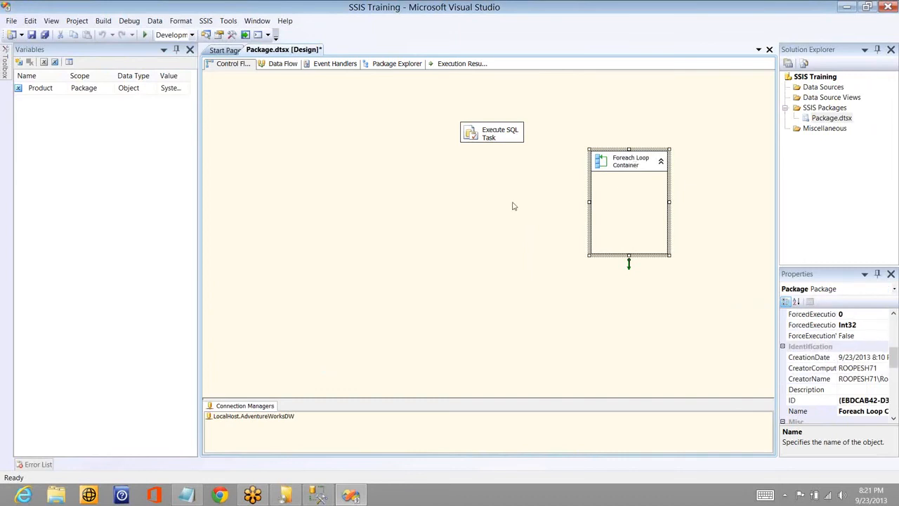
# - Set the Foreach Loop Container's enumerator to Foreach ADO Enumerator, with User::Product as the ADO object source variable
pyautogui.click(494, 138)
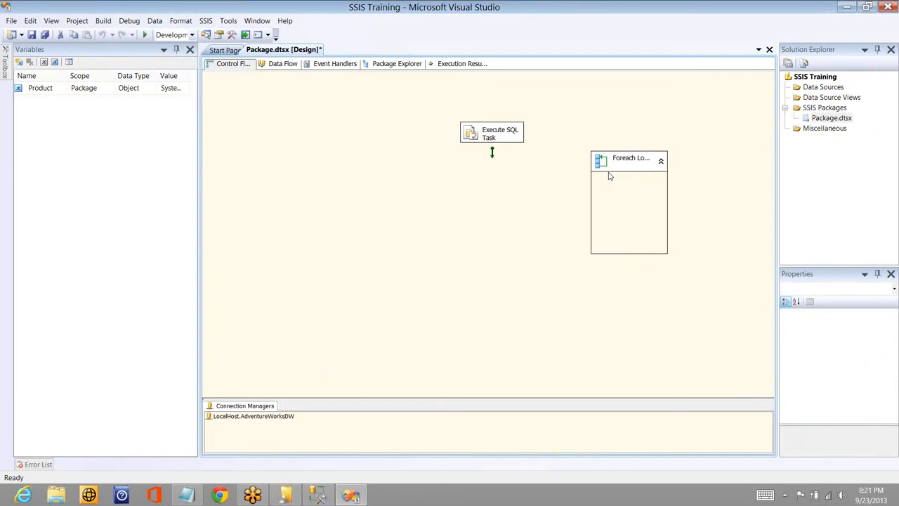
pyautogui.moveTo(610, 176); pyautogui.dragTo(619, 167)
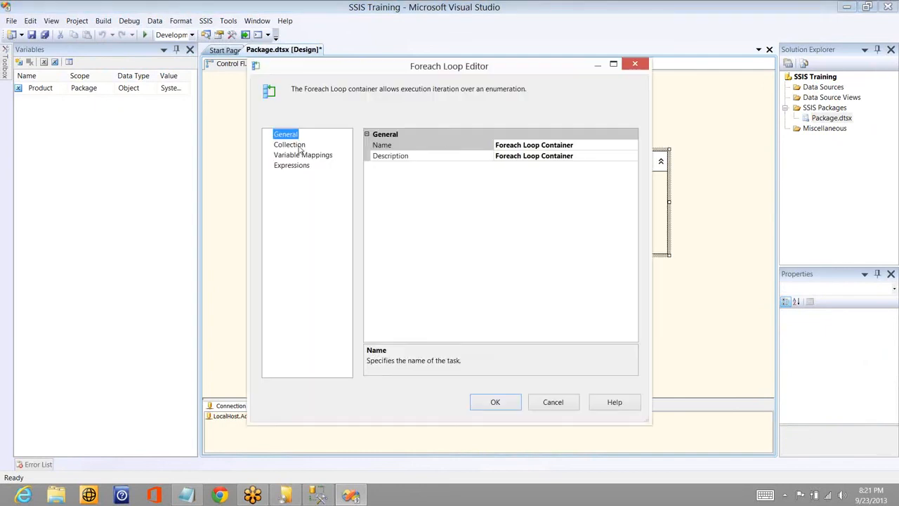
pyautogui.click(300, 146)
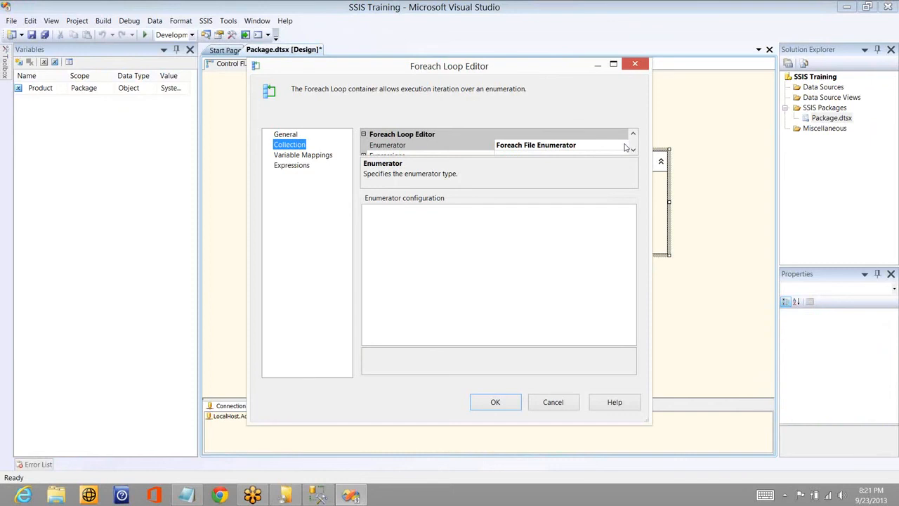
pyautogui.click(624, 145)
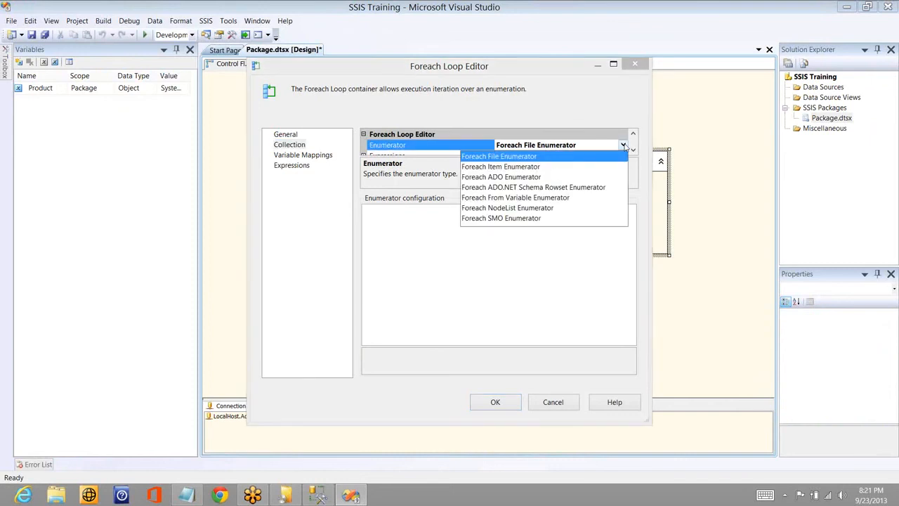
pyautogui.click(542, 177)
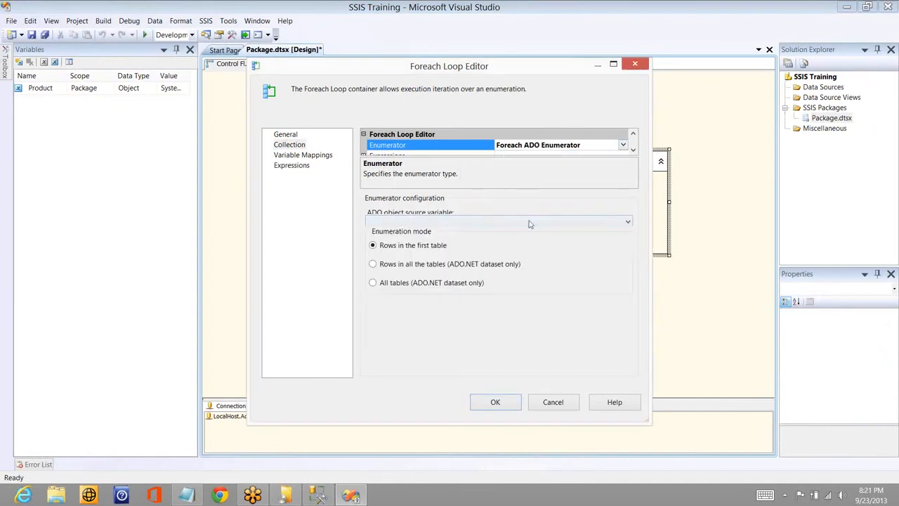
pyautogui.click(439, 221)
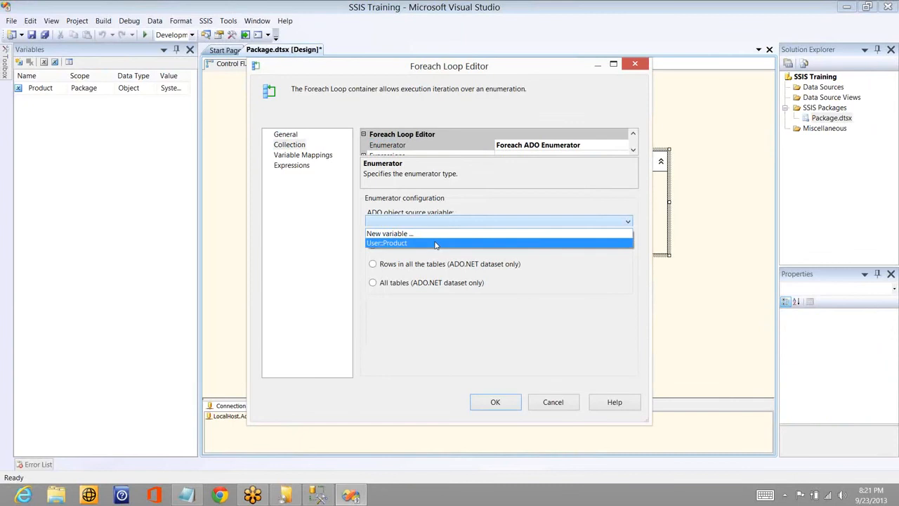
pyautogui.click(436, 243)
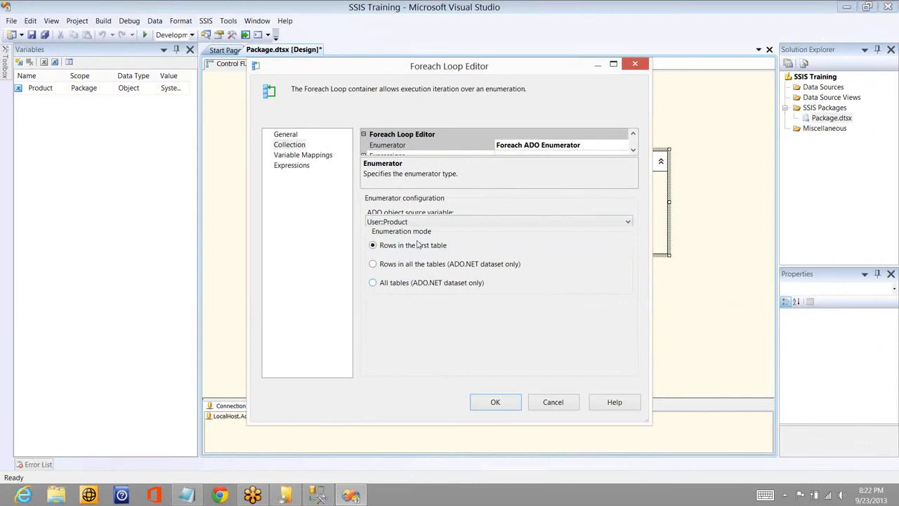
# - Map the Foreach Loop Container's collection value at index 0 to the User::Product variable
pyautogui.click(303, 155)
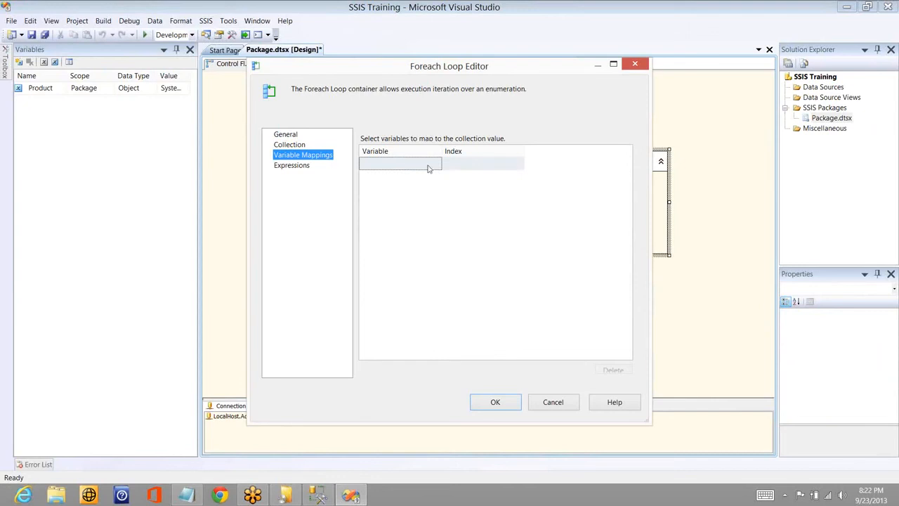
pyautogui.click(425, 166)
pyautogui.click(426, 167)
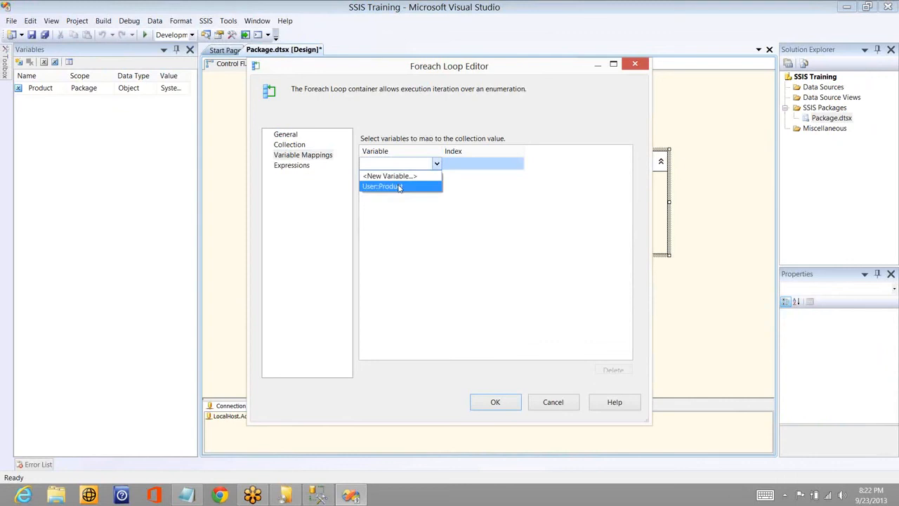
pyautogui.click(401, 186)
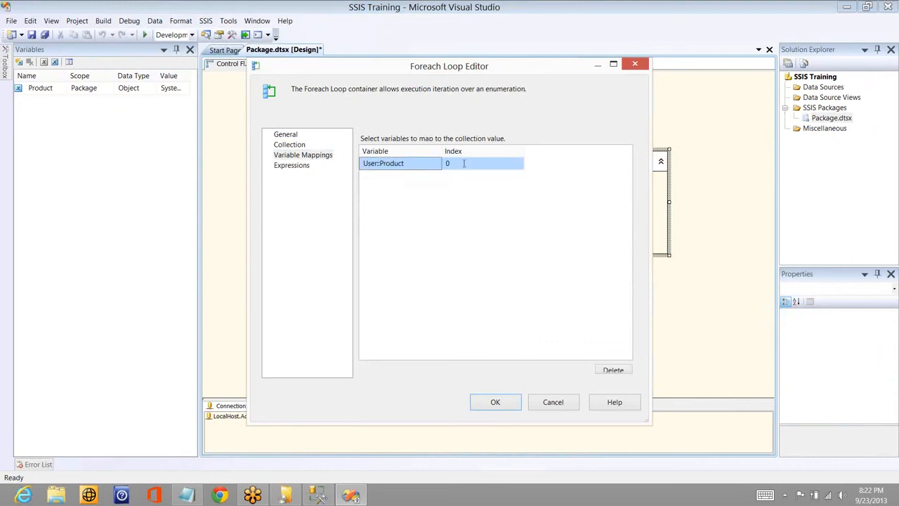
pyautogui.click(466, 164)
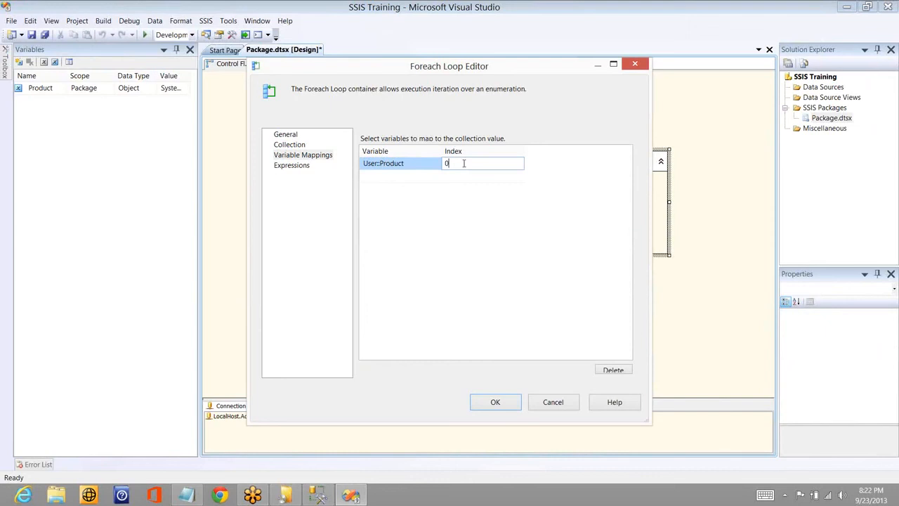
pyautogui.click(391, 164)
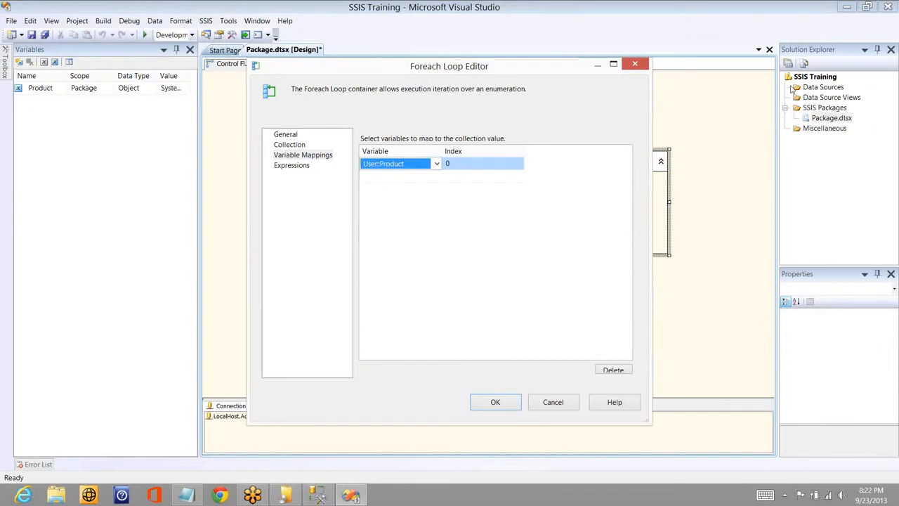
pyautogui.click(792, 89)
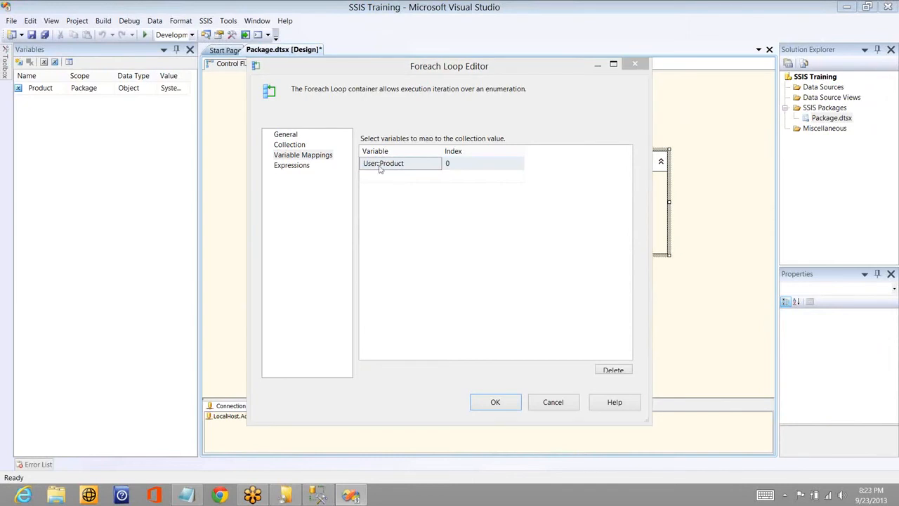
# - Create a package-level String variable named ProductName with value test and map it to index 0 of the loop's collection
pyautogui.click(412, 164)
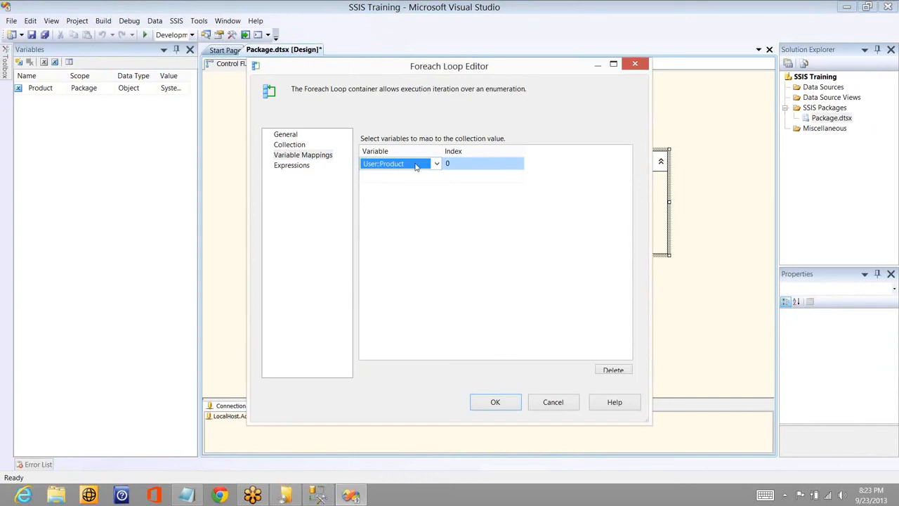
pyautogui.click(415, 164)
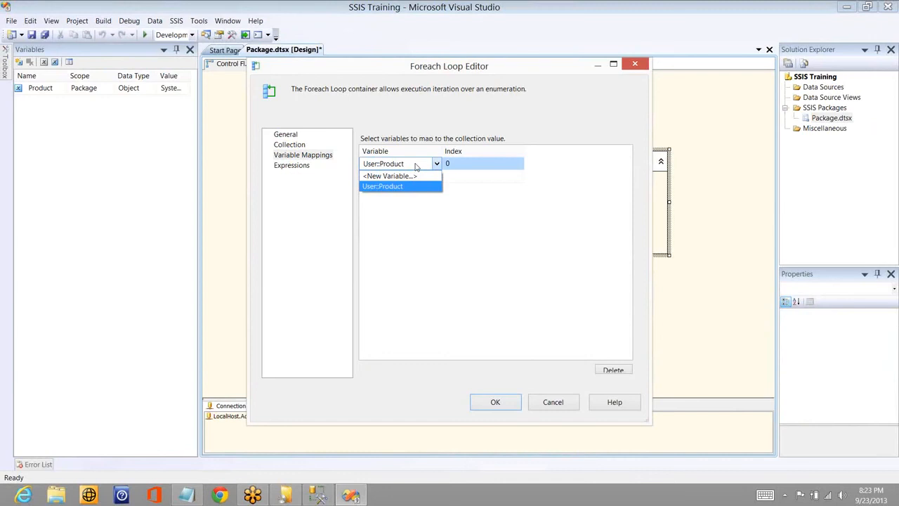
pyautogui.click(413, 176)
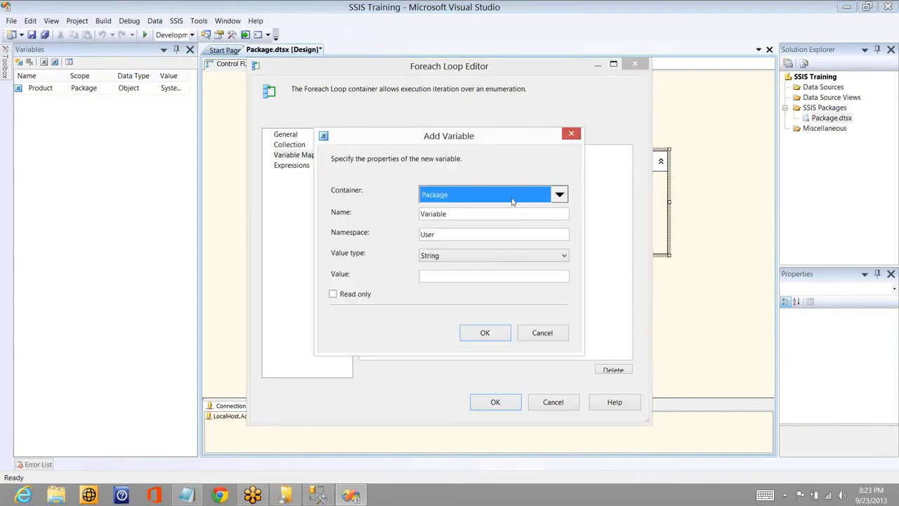
pyautogui.click(504, 215)
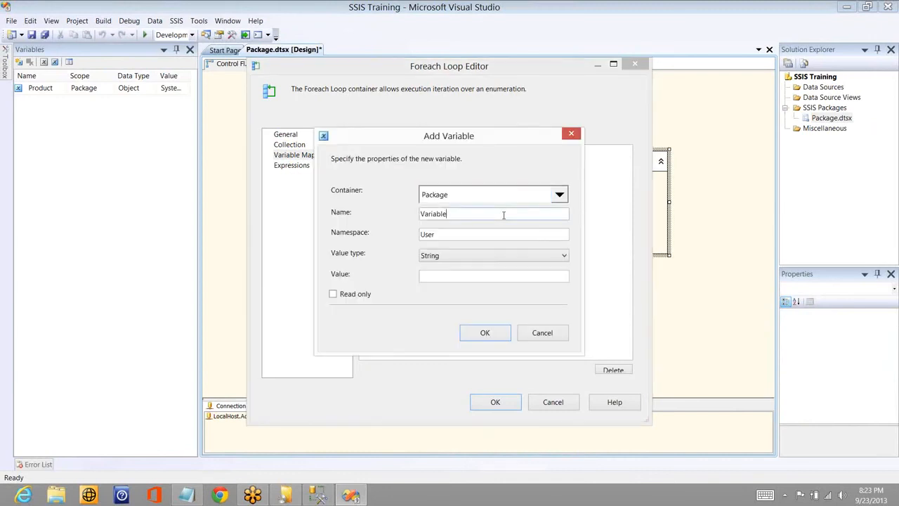
pyautogui.doubleClick(504, 215)
pyautogui.write('ProductName')
pyautogui.click(460, 278)
pyautogui.write('test')
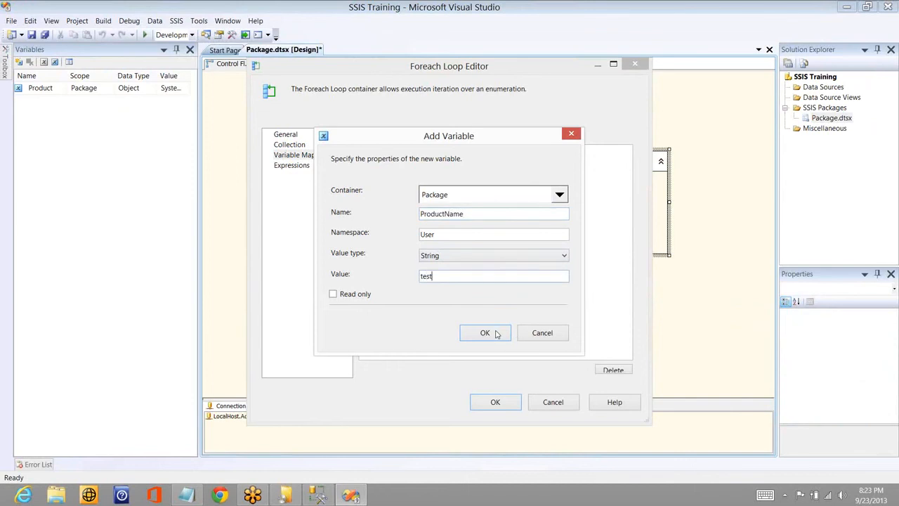
pyautogui.click(495, 335)
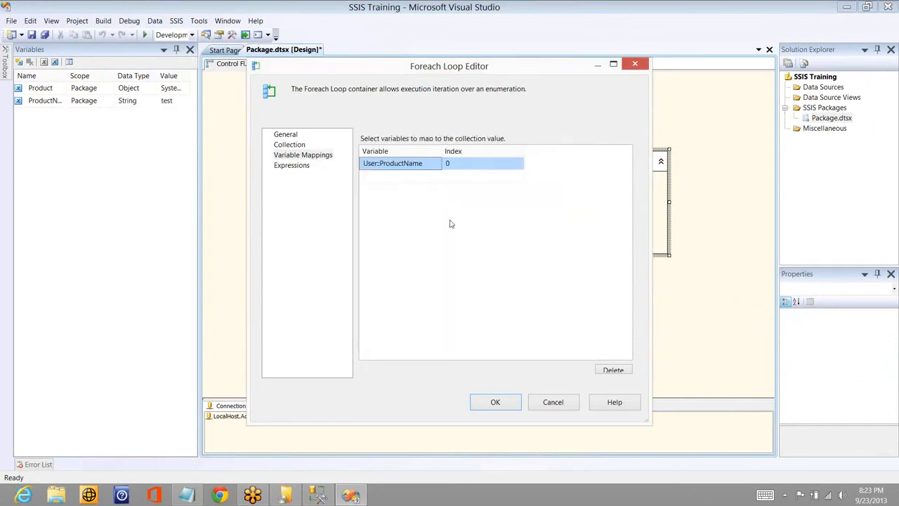
pyautogui.click(469, 162)
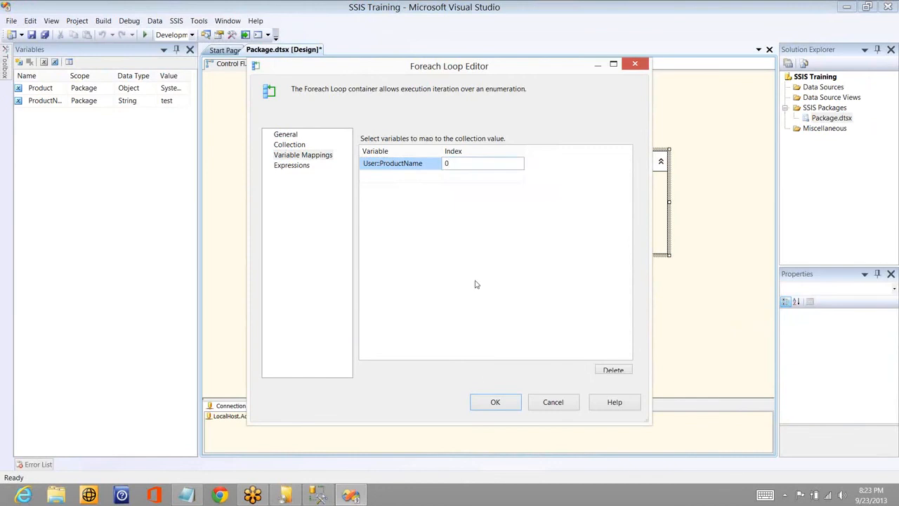
pyautogui.click(507, 406)
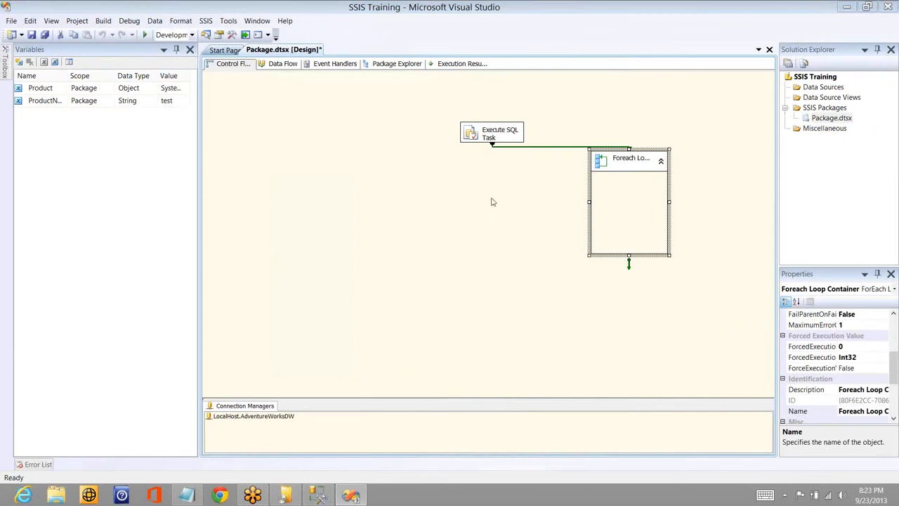
# - Review the Foreach Loop Container's enumerator settings and its variable mappings
pyautogui.click(485, 137)
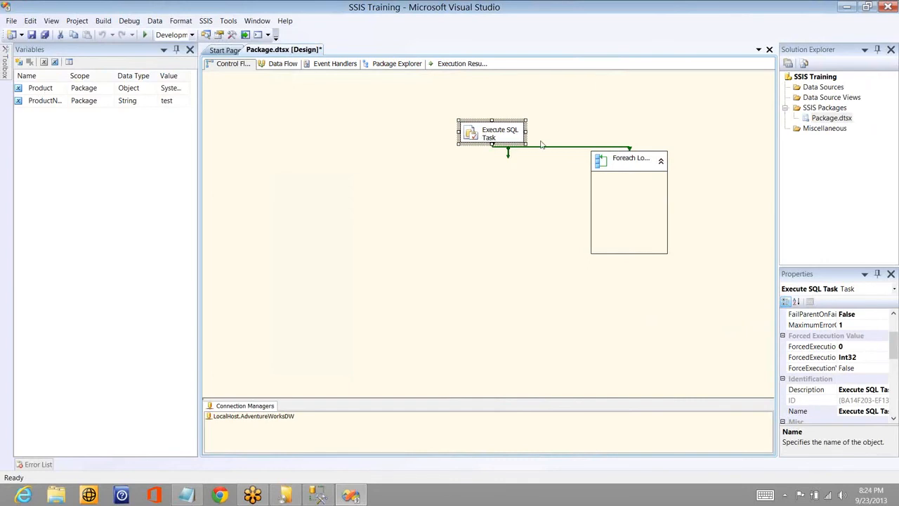
pyautogui.doubleClick(595, 169)
pyautogui.click(300, 145)
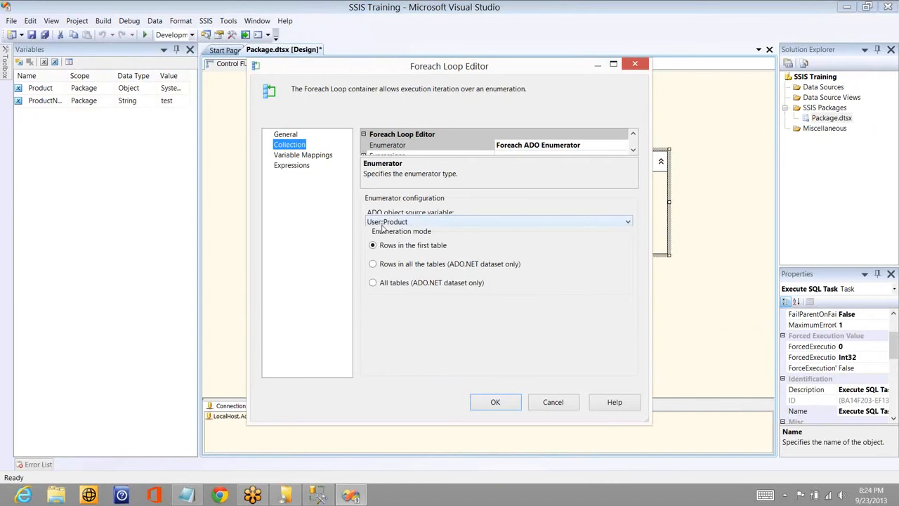
pyautogui.click(306, 155)
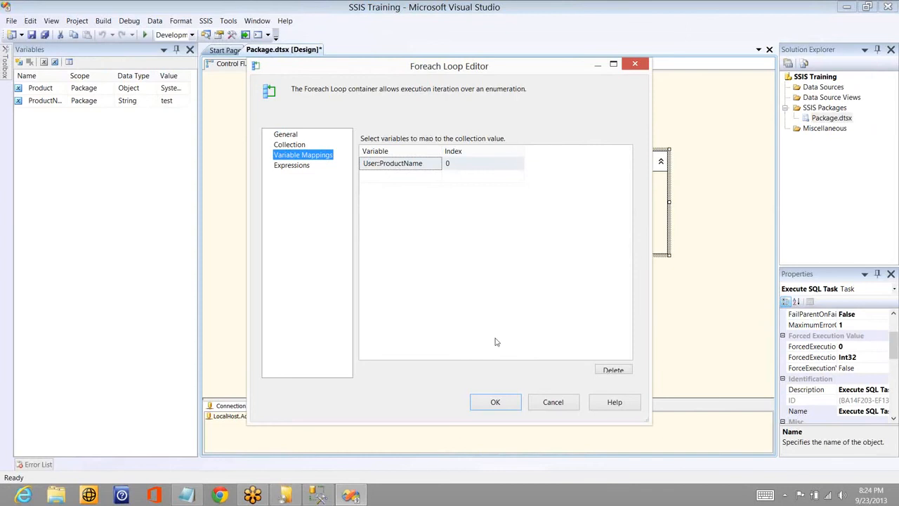
pyautogui.click(505, 403)
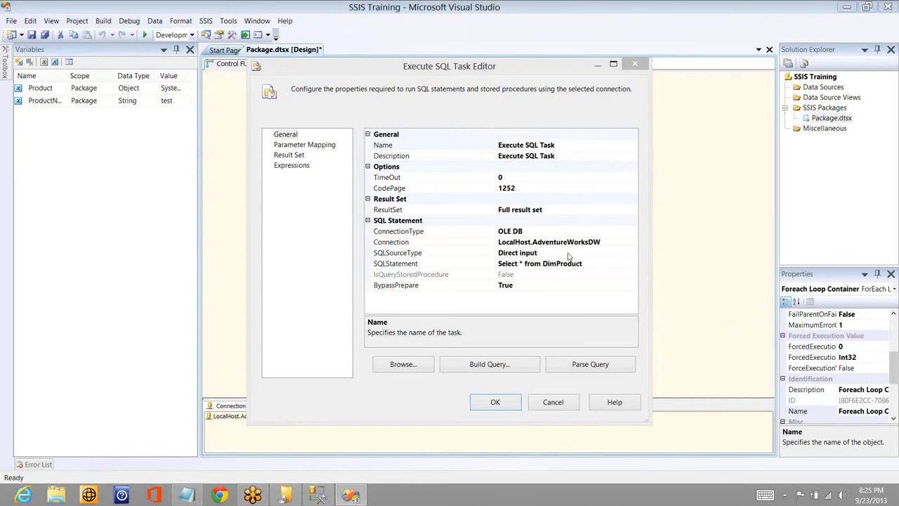
# - Review the Execute SQL Task's SQL statement and its available ResultSet options, leaving Full result set selected
pyautogui.click(590, 262)
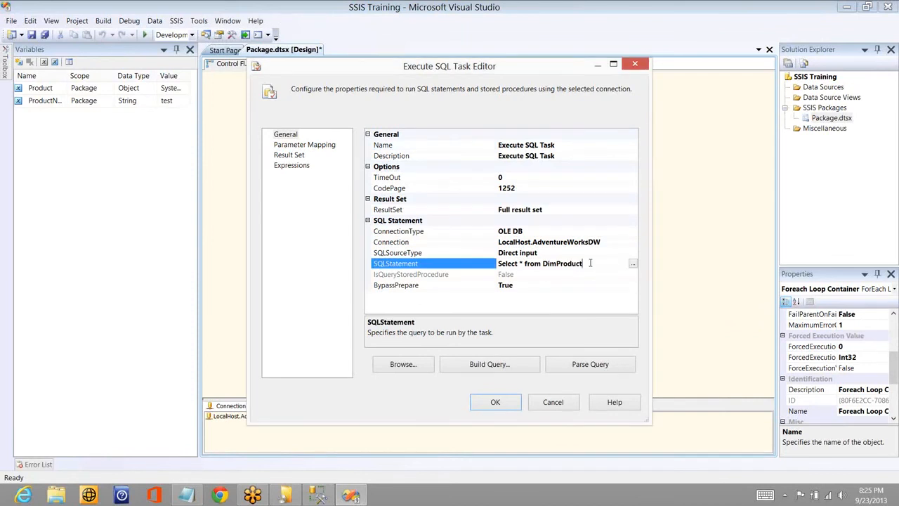
pyautogui.hotkey('ctrl', 'a')
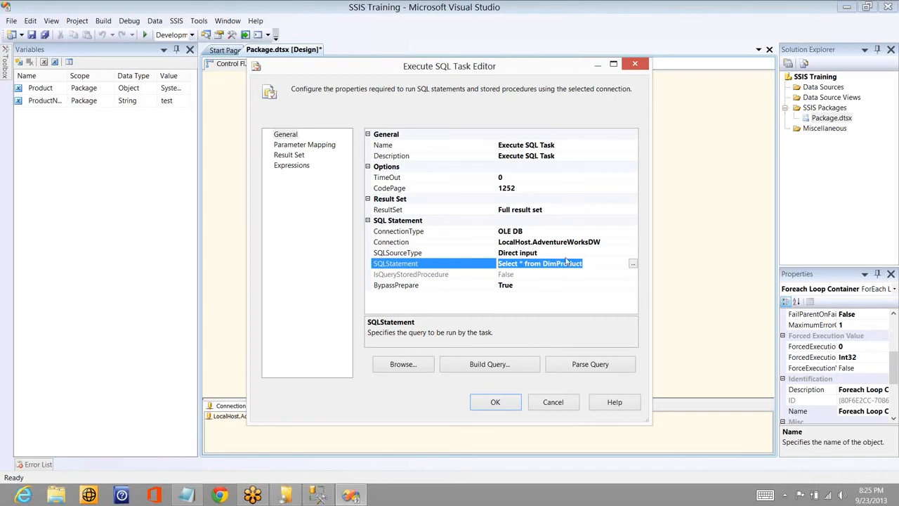
pyautogui.click(554, 210)
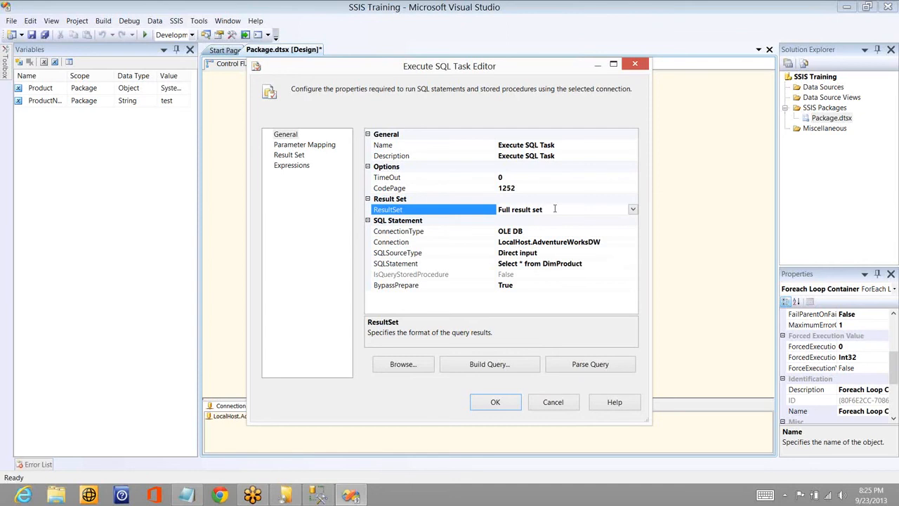
pyautogui.click(633, 210)
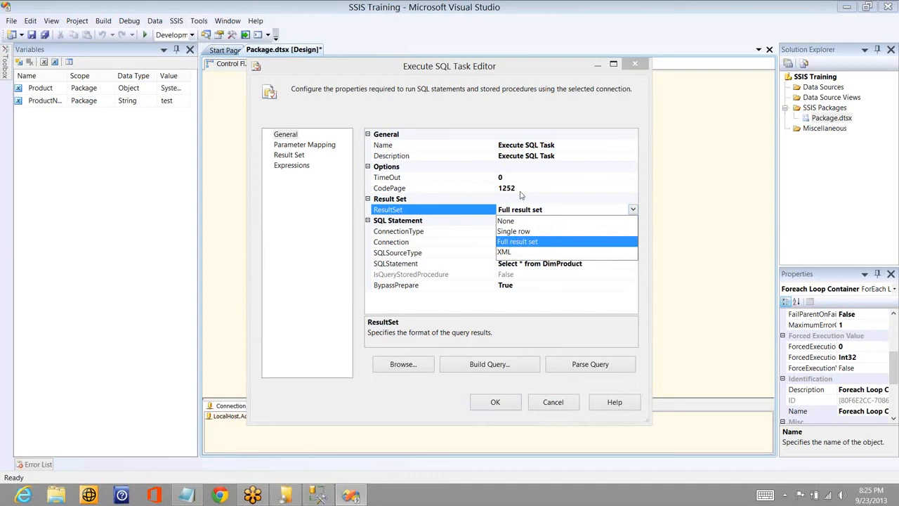
pyautogui.click(520, 242)
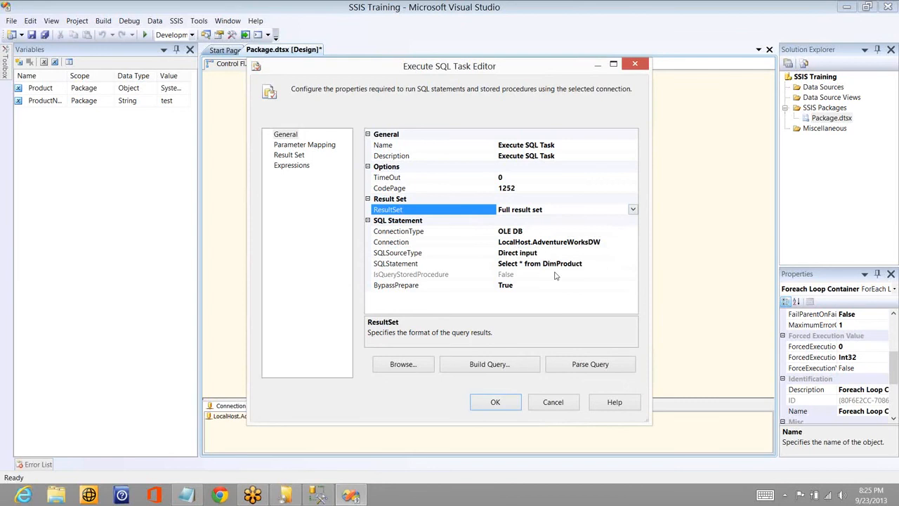
pyautogui.click(602, 263)
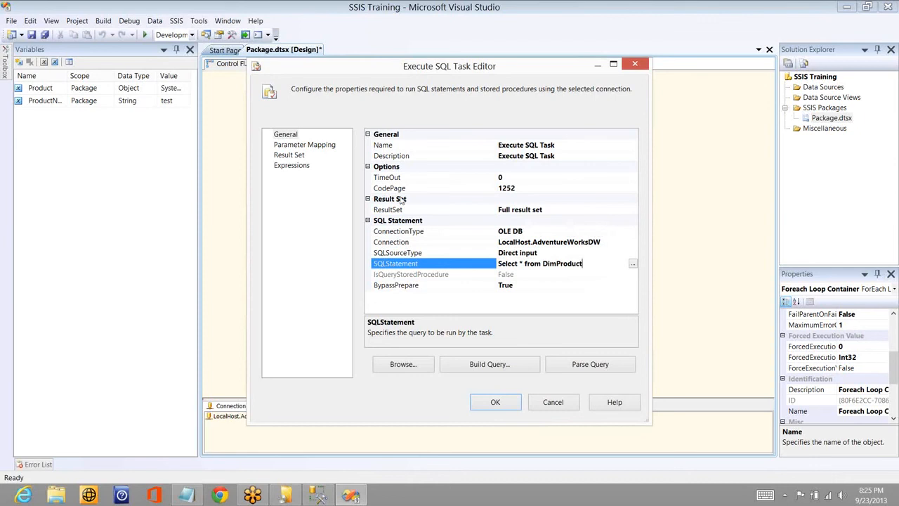
# - Check which result name and variable the Execute SQL Task's result set is mapped to
pyautogui.click(284, 157)
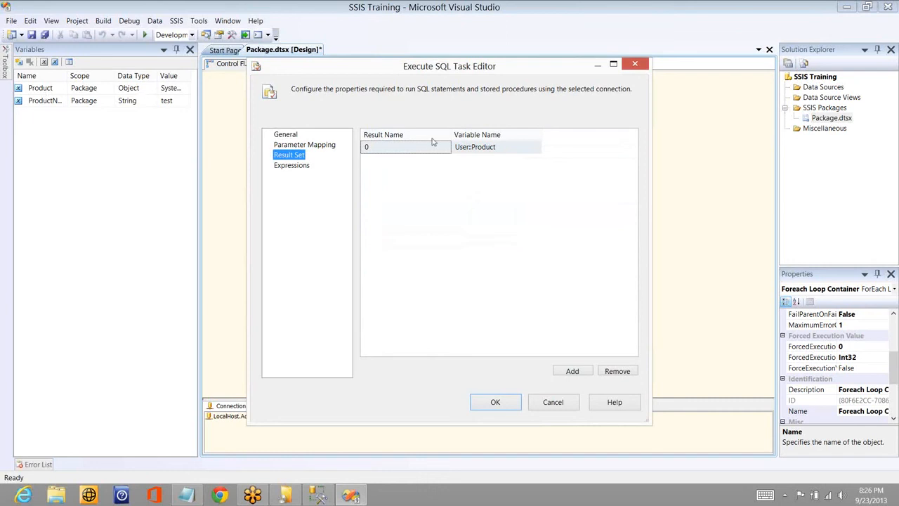
pyautogui.click(393, 150)
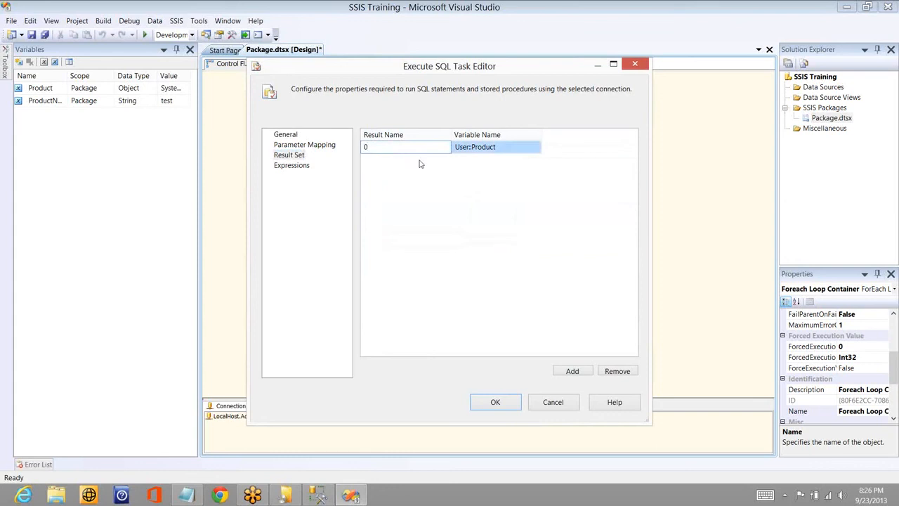
pyautogui.click(510, 148)
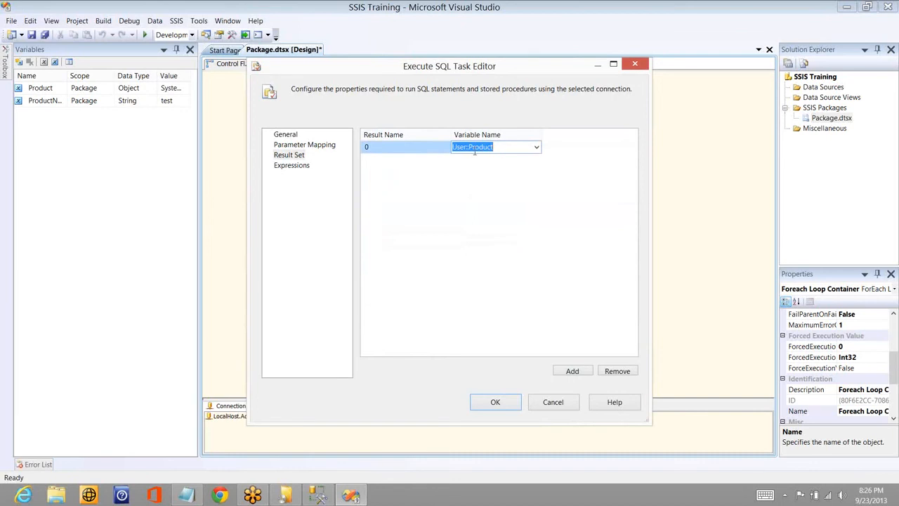
pyautogui.click(481, 158)
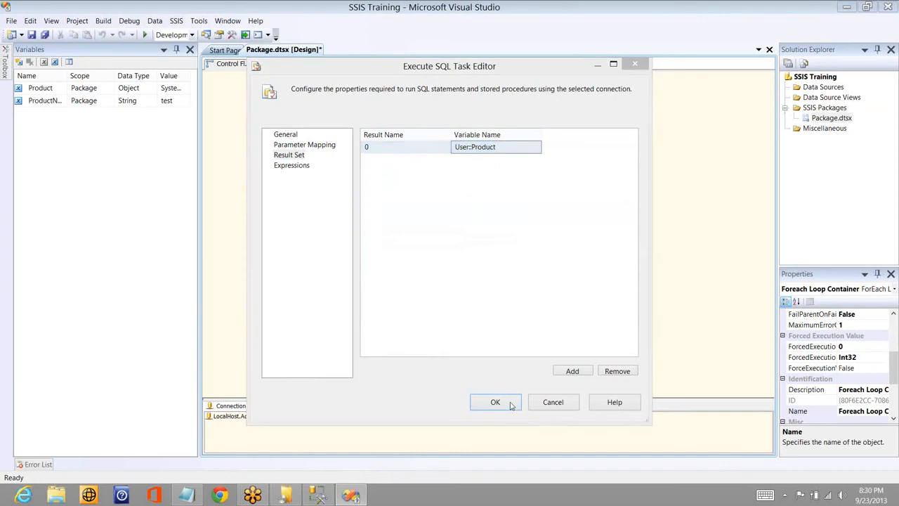
pyautogui.click(512, 406)
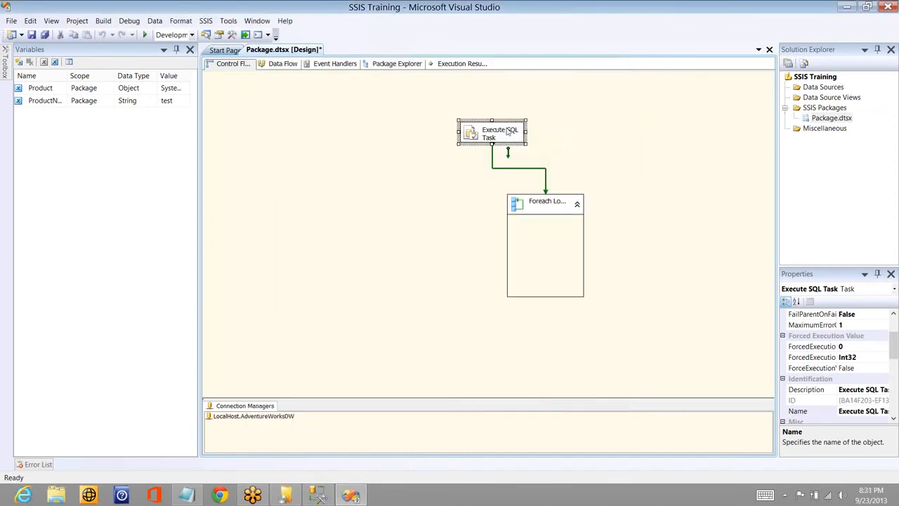
# - Review the Product variable and the Foreach Loop Container's enumerator type and ADO object source variable choices
pyautogui.click(51, 92)
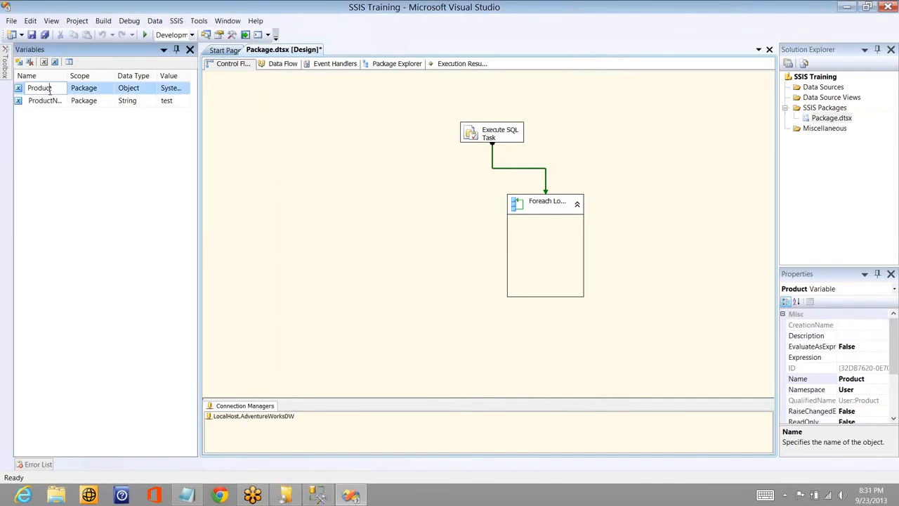
pyautogui.doubleClick(549, 207)
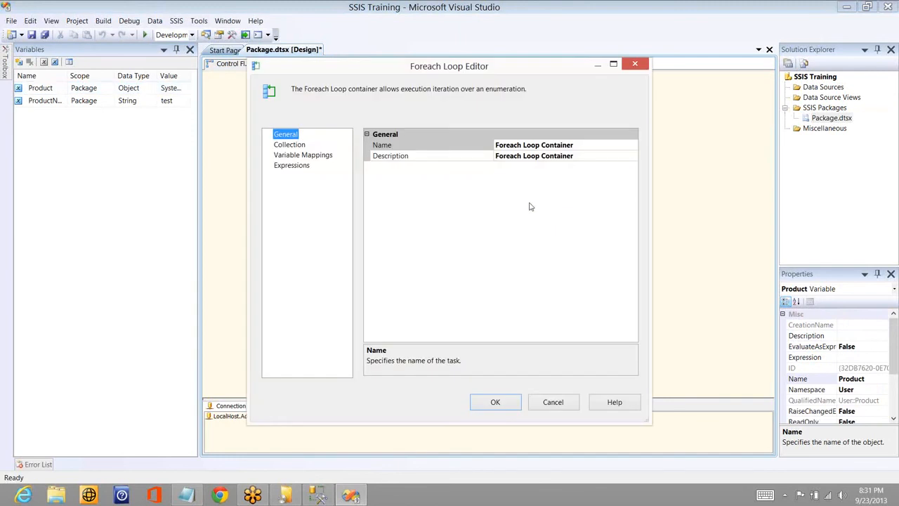
pyautogui.click(285, 146)
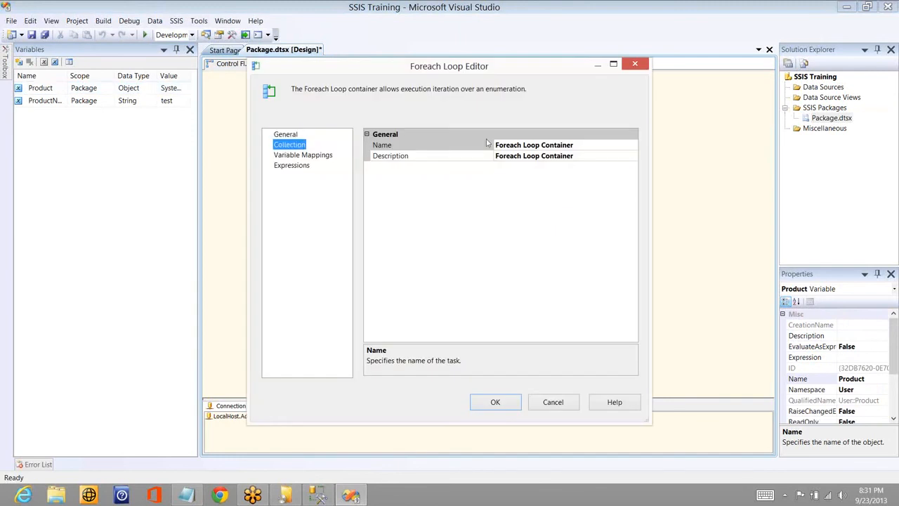
pyautogui.click(626, 148)
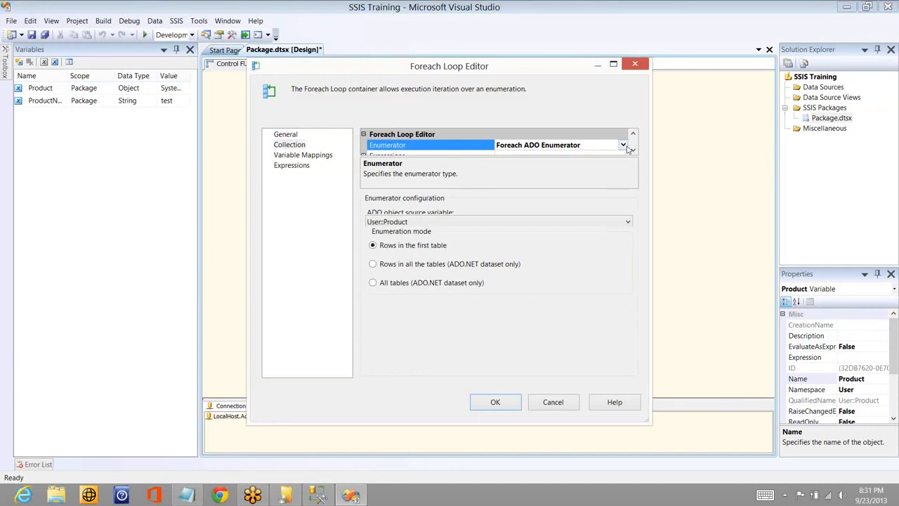
pyautogui.click(625, 224)
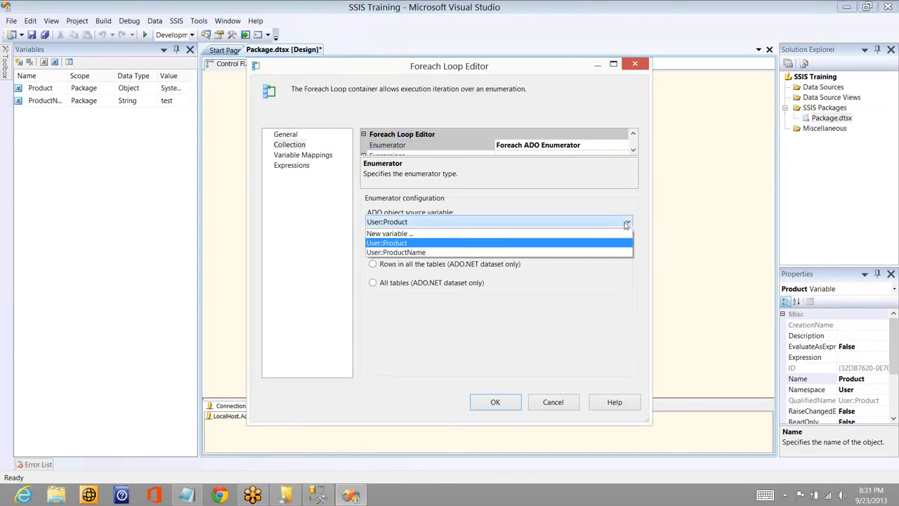
pyautogui.click(626, 223)
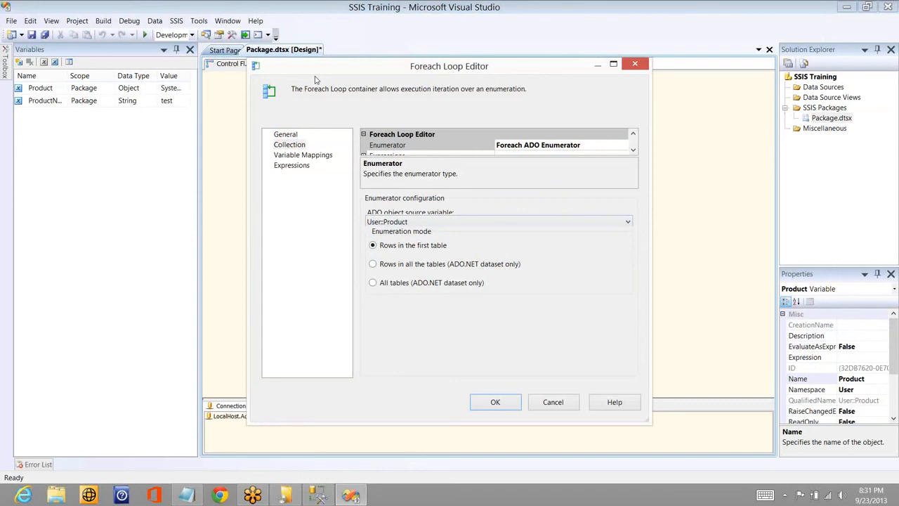
# - Review which variable and index the Foreach Loop Container's variable mappings use for the collection value
pyautogui.click(316, 156)
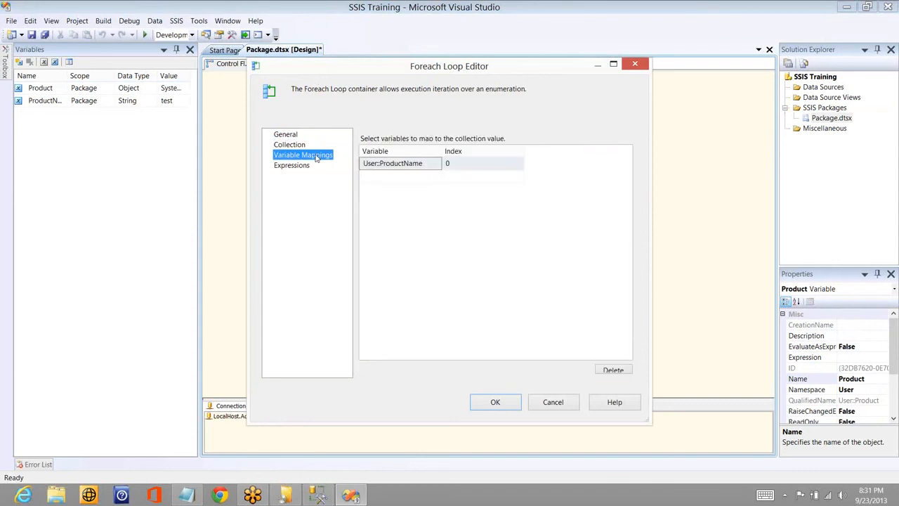
pyautogui.click(414, 169)
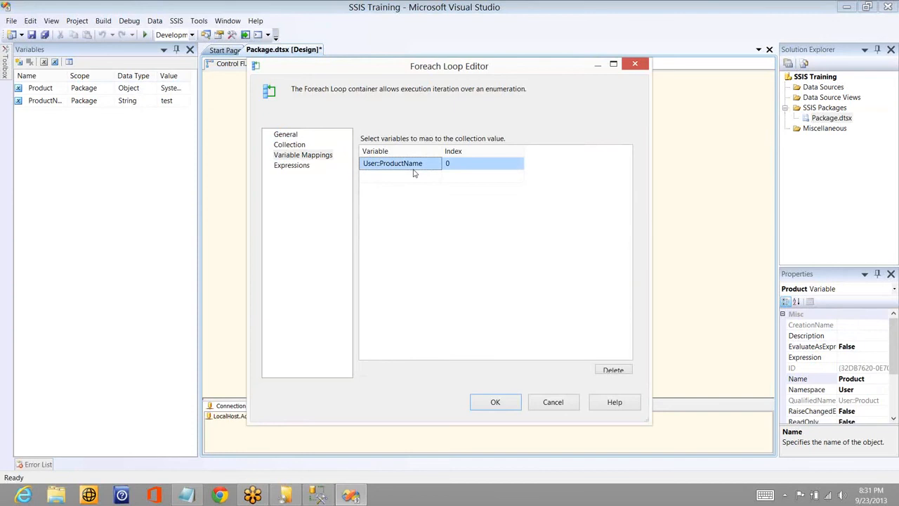
pyautogui.click(414, 169)
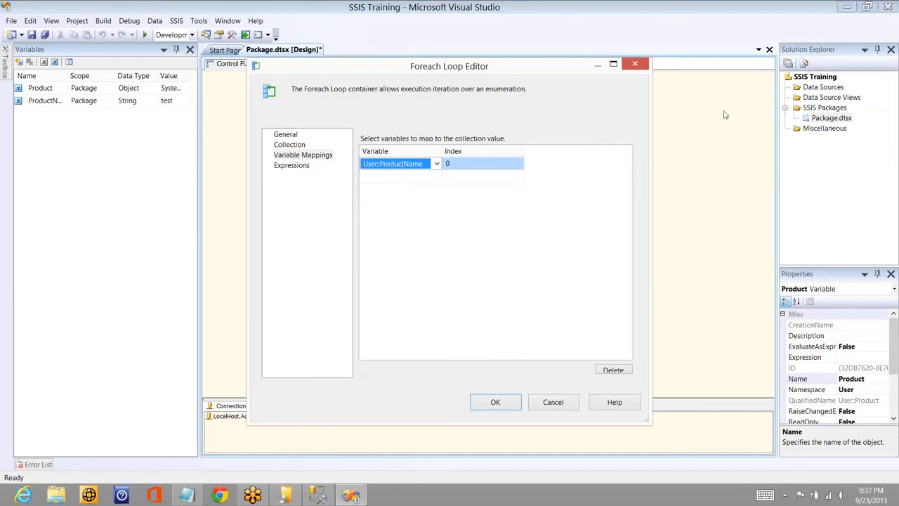
pyautogui.click(762, 126)
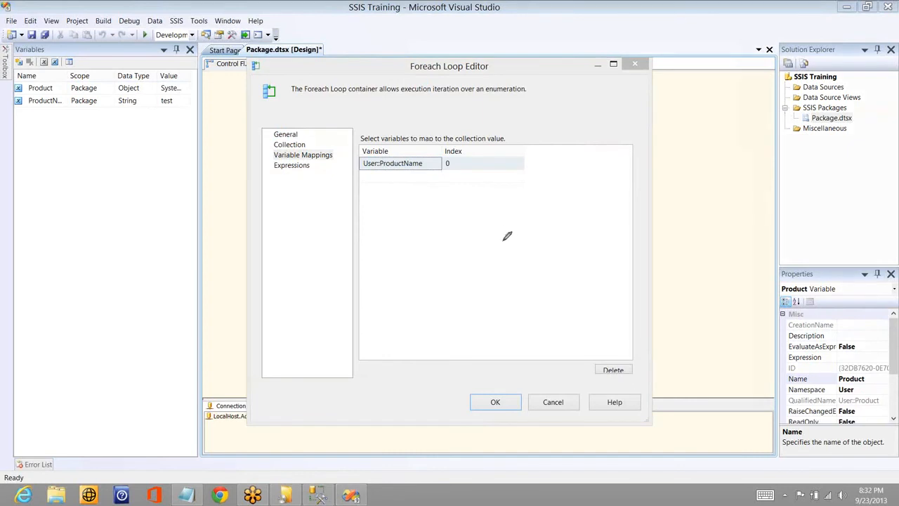
pyautogui.moveTo(507, 236)
pyautogui.mouseDown()
pyautogui.moveTo(500, 239)
pyautogui.moveTo(629, 214)
pyautogui.mouseUp()
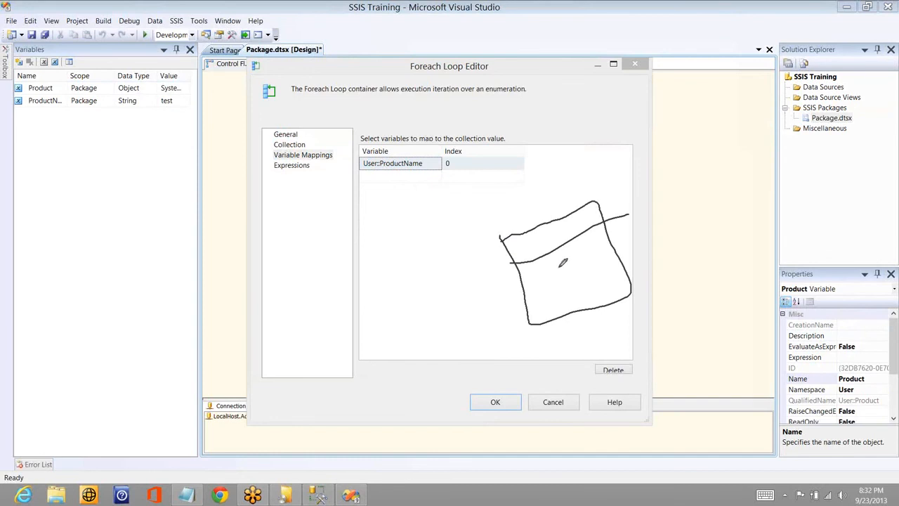
pyautogui.moveTo(588, 257); pyautogui.dragTo(521, 282)
pyautogui.click(530, 297)
pyautogui.moveTo(627, 276); pyautogui.dragTo(524, 301)
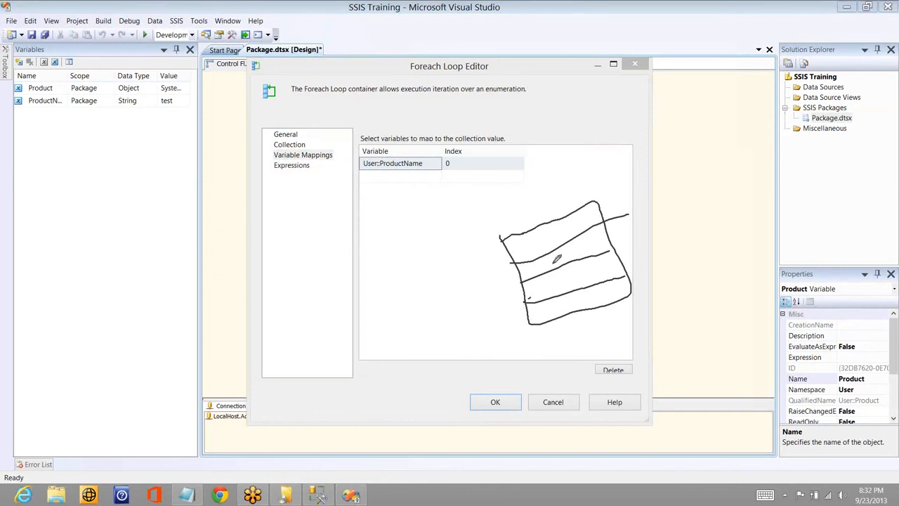
pyautogui.moveTo(522, 234); pyautogui.dragTo(529, 323)
pyautogui.moveTo(538, 233); pyautogui.dragTo(549, 319)
pyautogui.moveTo(542, 225); pyautogui.dragTo(577, 318)
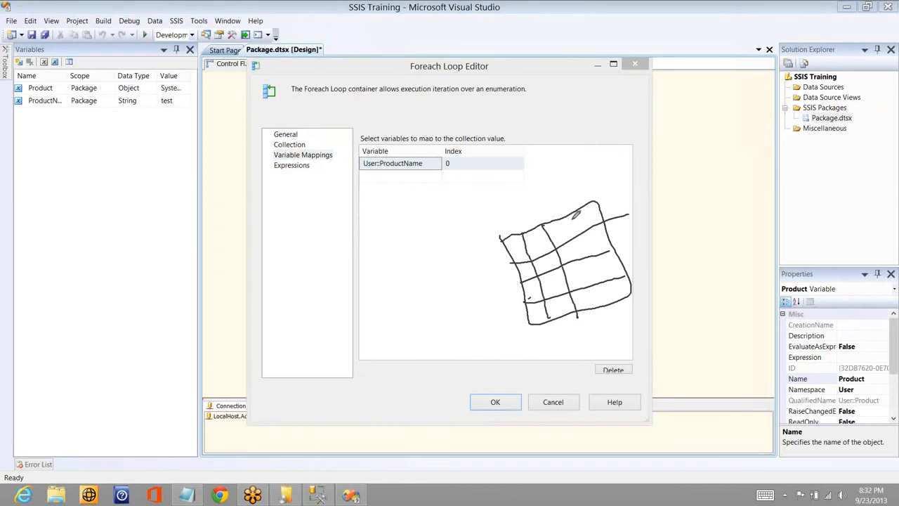
pyautogui.moveTo(573, 216); pyautogui.dragTo(601, 302)
pyautogui.click(494, 247)
pyautogui.click(496, 229)
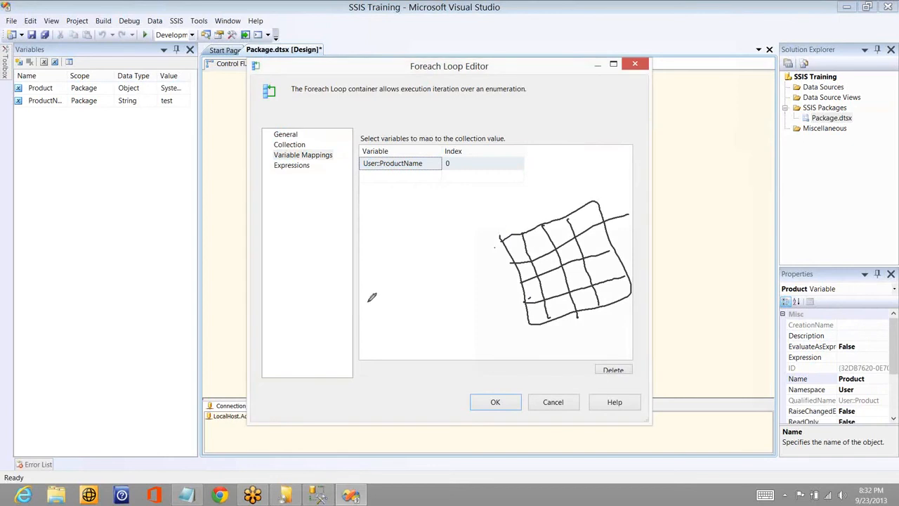
pyautogui.moveTo(369, 301)
pyautogui.mouseDown()
pyautogui.moveTo(281, 338)
pyautogui.moveTo(361, 297)
pyautogui.mouseUp()
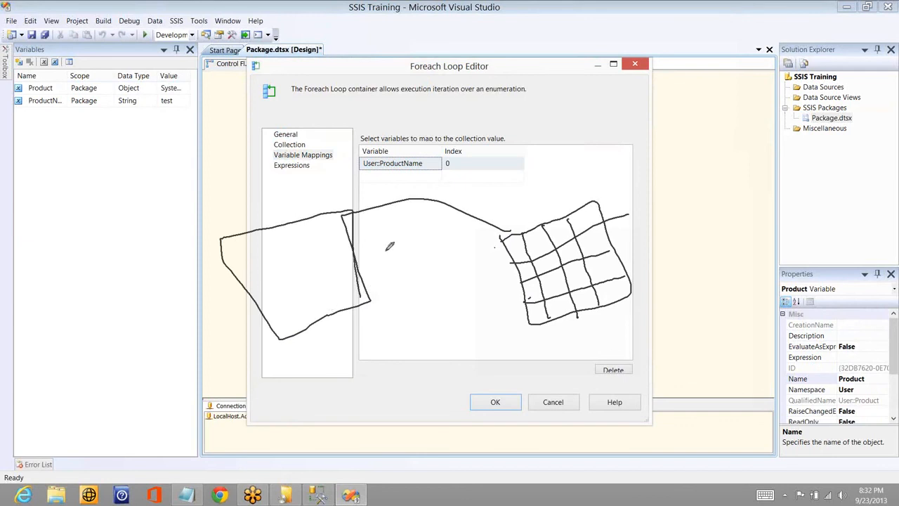
pyautogui.moveTo(343, 226); pyautogui.dragTo(376, 243)
pyautogui.moveTo(427, 347)
pyautogui.mouseDown()
pyautogui.moveTo(440, 349)
pyautogui.moveTo(445, 314)
pyautogui.mouseUp()
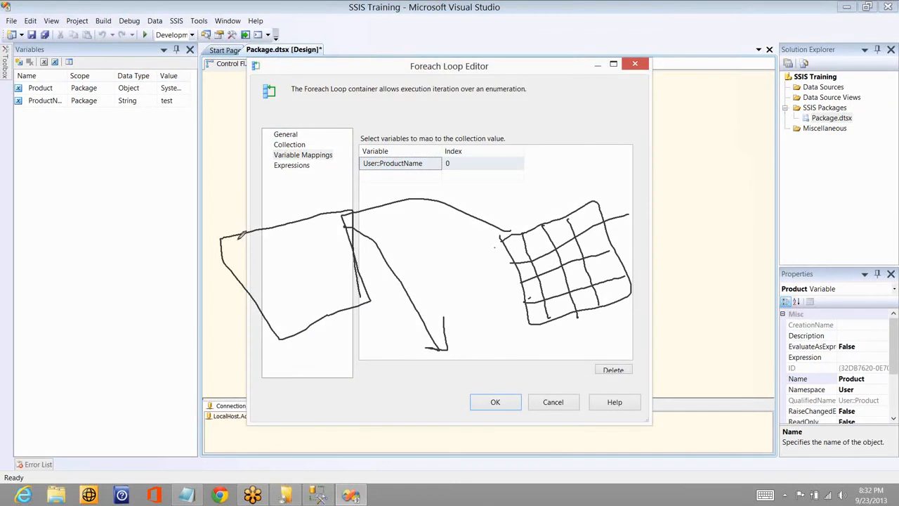
pyautogui.moveTo(237, 240); pyautogui.dragTo(288, 334)
pyautogui.moveTo(259, 230); pyautogui.dragTo(311, 330)
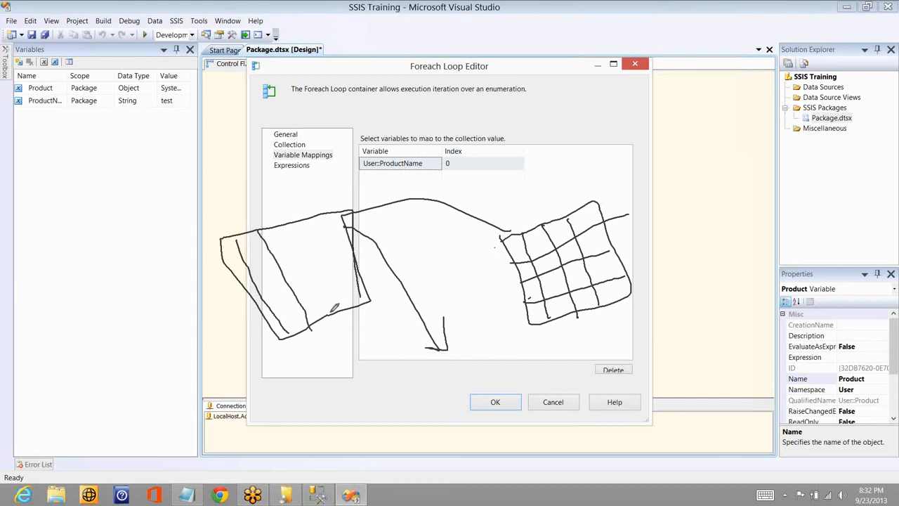
pyautogui.moveTo(282, 217); pyautogui.dragTo(311, 329)
pyautogui.moveTo(312, 226); pyautogui.dragTo(336, 324)
pyautogui.moveTo(315, 224); pyautogui.dragTo(358, 305)
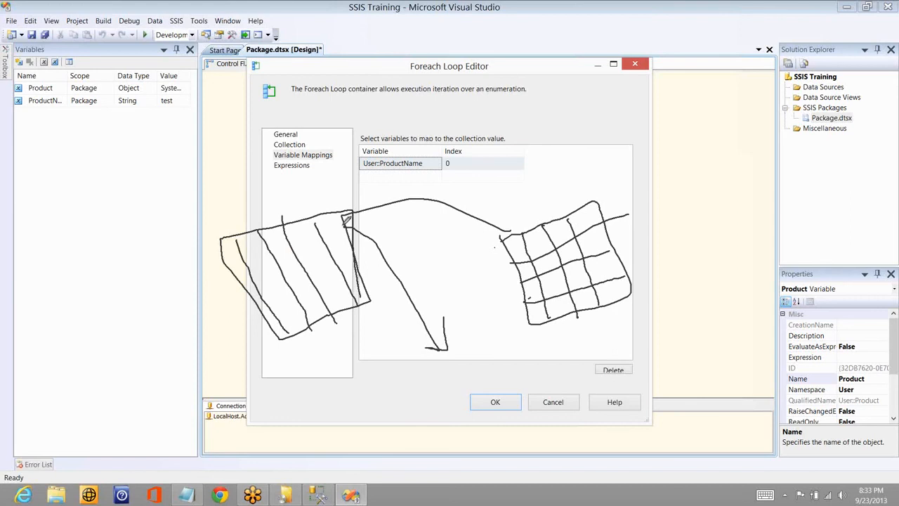
pyautogui.moveTo(348, 225)
pyautogui.mouseDown()
pyautogui.moveTo(220, 261)
pyautogui.moveTo(252, 273)
pyautogui.moveTo(366, 235)
pyautogui.moveTo(262, 299)
pyautogui.mouseUp()
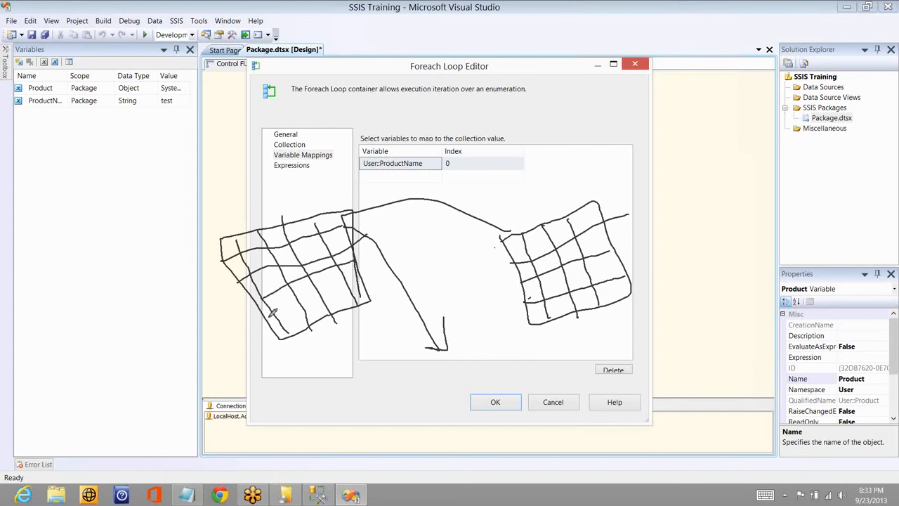
pyautogui.moveTo(360, 290); pyautogui.dragTo(267, 322)
pyautogui.moveTo(201, 259); pyautogui.dragTo(222, 249)
pyautogui.moveTo(217, 243); pyautogui.dragTo(218, 257)
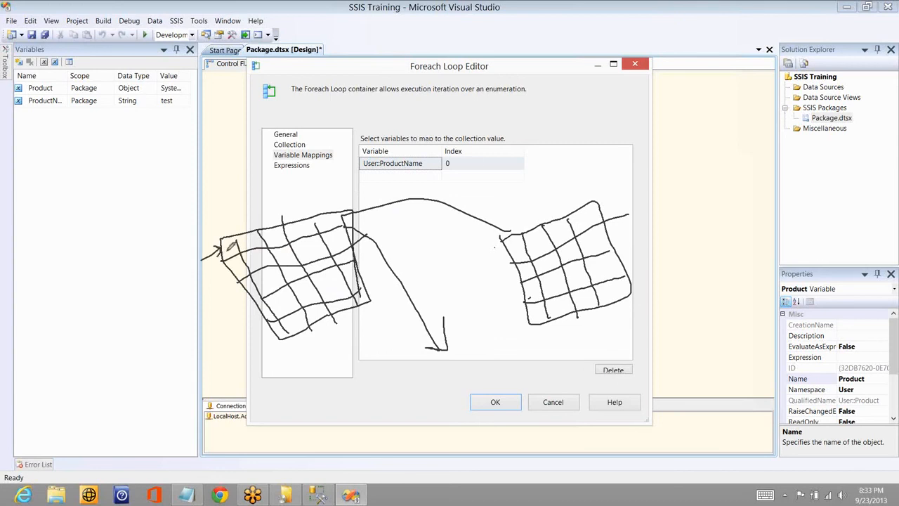
pyautogui.moveTo(228, 241); pyautogui.dragTo(238, 256)
pyautogui.moveTo(412, 169); pyautogui.dragTo(371, 170)
pyautogui.moveTo(238, 259); pyautogui.dragTo(234, 268)
pyautogui.moveTo(267, 308); pyautogui.dragTo(270, 316)
pyautogui.moveTo(446, 166); pyautogui.dragTo(454, 161)
pyautogui.moveTo(269, 278); pyautogui.dragTo(274, 274)
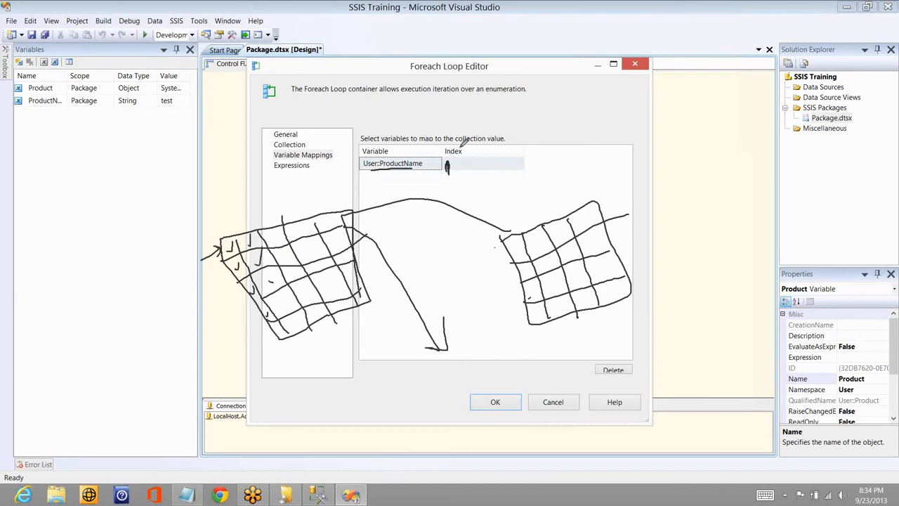
pyautogui.moveTo(446, 162)
pyautogui.mouseDown()
pyautogui.moveTo(452, 151)
pyautogui.moveTo(518, 145)
pyautogui.mouseUp()
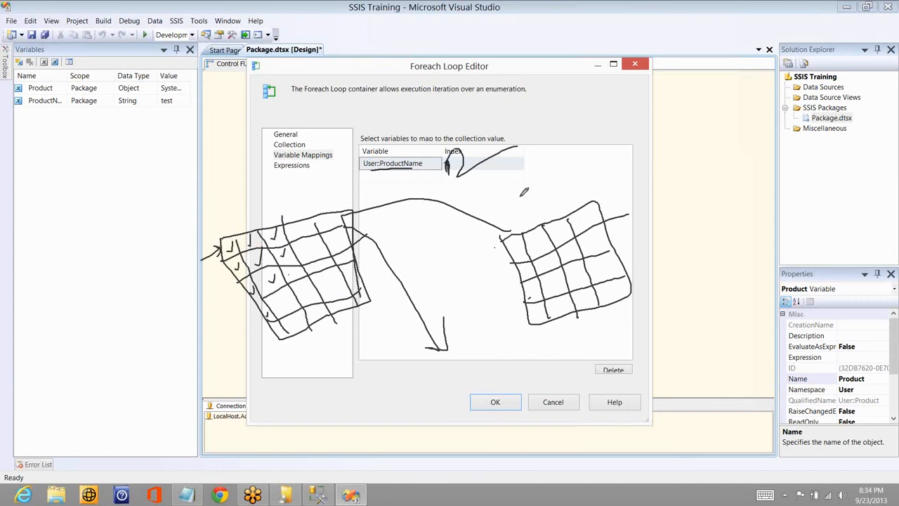
pyautogui.click(770, 132)
pyautogui.click(765, 130)
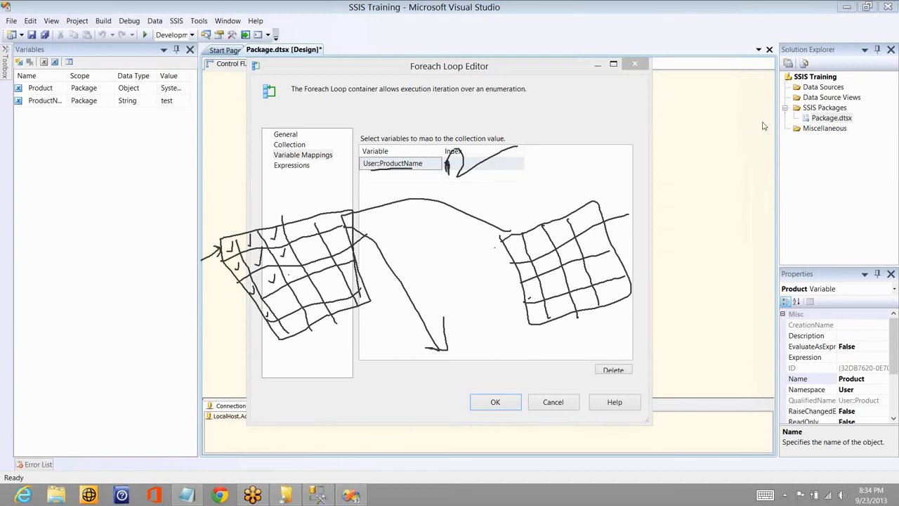
pyautogui.click(778, 186)
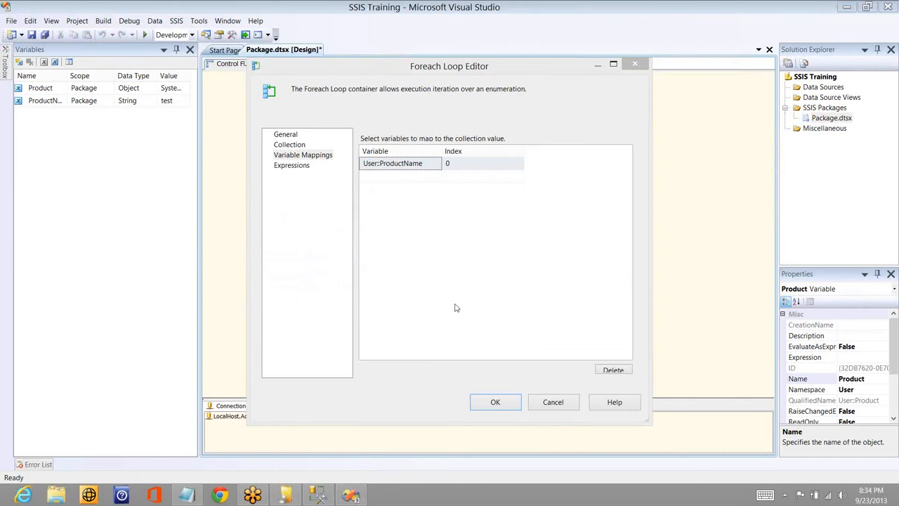
# - Accept the Foreach Loop Container's settings and run the package in debug mode
pyautogui.click(495, 402)
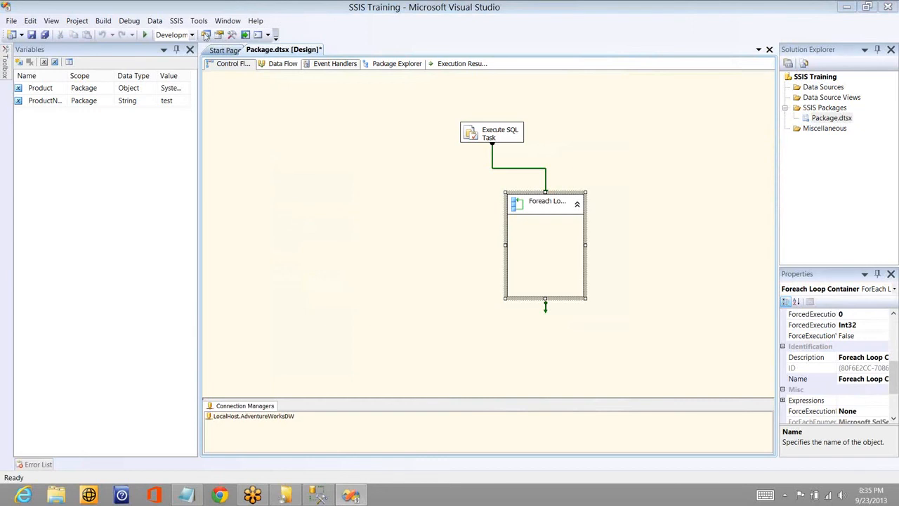
pyautogui.click(145, 35)
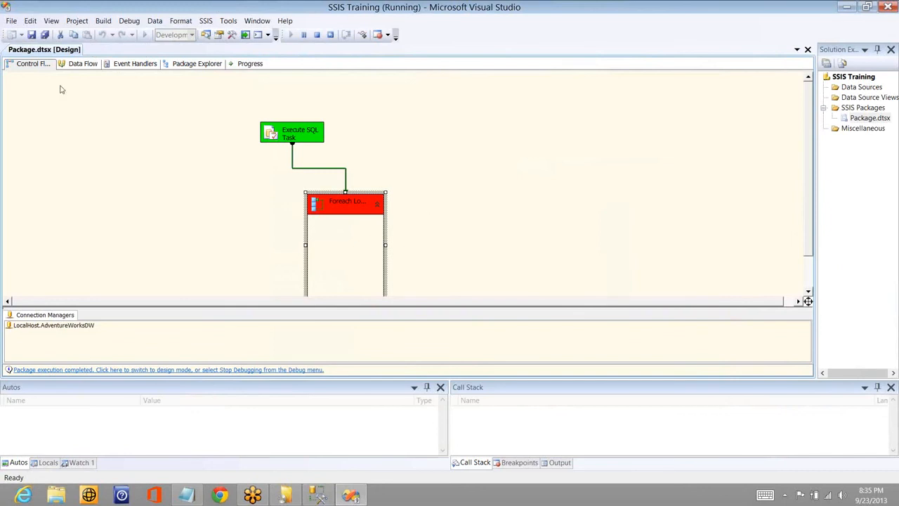
# - Show the debug output, read the messages from the package execution, and stop debugging
pyautogui.click(51, 21)
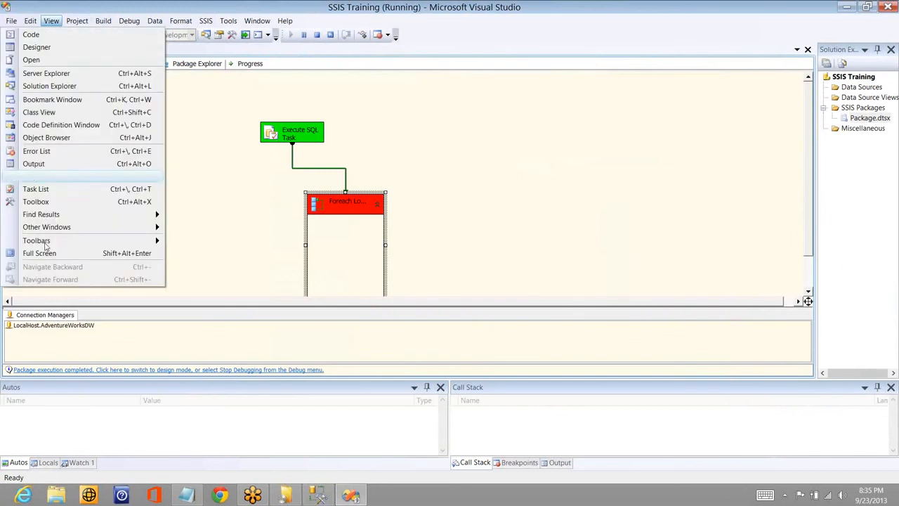
pyautogui.click(43, 170)
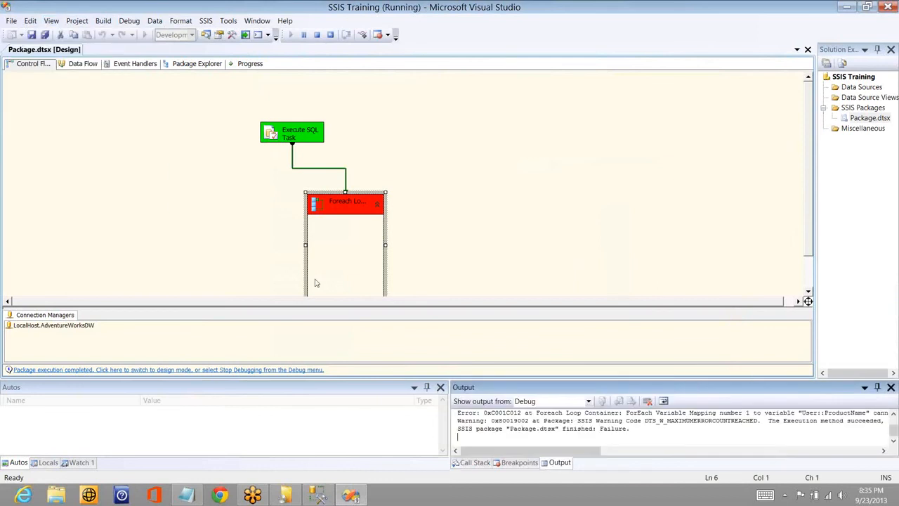
pyautogui.click(574, 422)
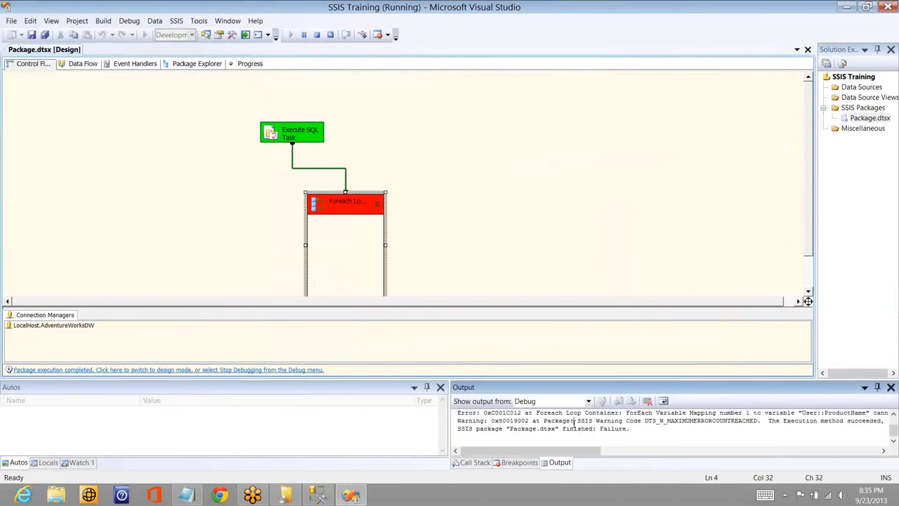
pyautogui.press('Up')
pyautogui.press('Up')
pyautogui.press('Up')
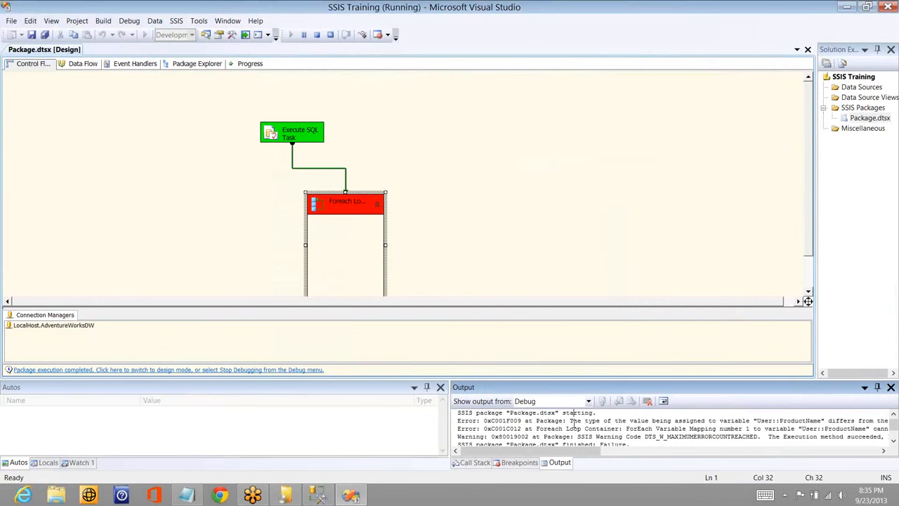
pyautogui.press('Right')
pyautogui.press('Right')
pyautogui.press('Right')
pyautogui.press('Right')
pyautogui.press('Right')
pyautogui.press('Right')
pyautogui.press('Right')
pyautogui.press('Right')
pyautogui.press('Right')
pyautogui.press('Right')
pyautogui.press('Right')
pyautogui.press('Right')
pyautogui.press('Right')
pyautogui.press('Right')
pyautogui.press('Right')
pyautogui.press('Right')
pyautogui.press('Right')
pyautogui.press('Right')
pyautogui.press('Right')
pyautogui.press('Right')
pyautogui.press('Right')
pyautogui.press('Right')
pyautogui.press('Right')
pyautogui.press('Right')
pyautogui.press('Right')
pyautogui.press('Right')
pyautogui.press('Right')
pyautogui.press('Right')
pyautogui.press('Right')
pyautogui.click(317, 38)
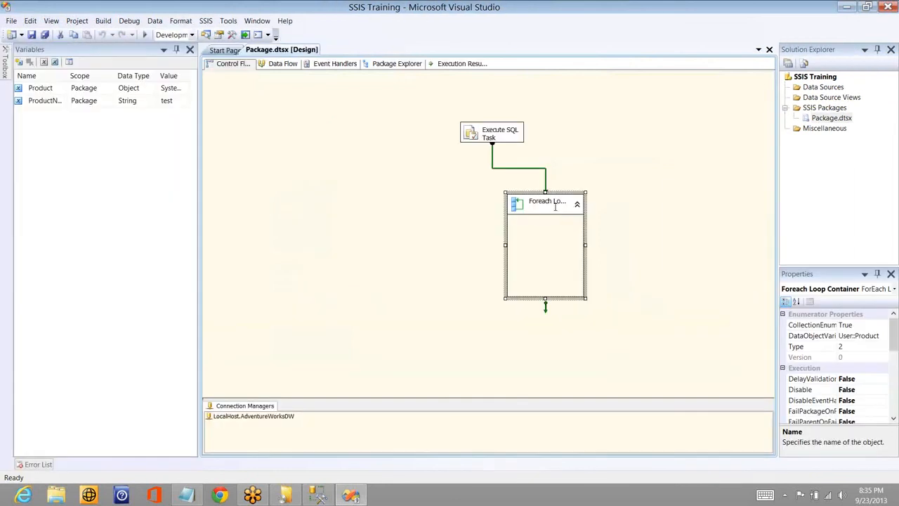
# - Reopen the Foreach Loop Container's editor at its variable mappings
pyautogui.click(555, 206)
pyautogui.doubleClick(543, 209)
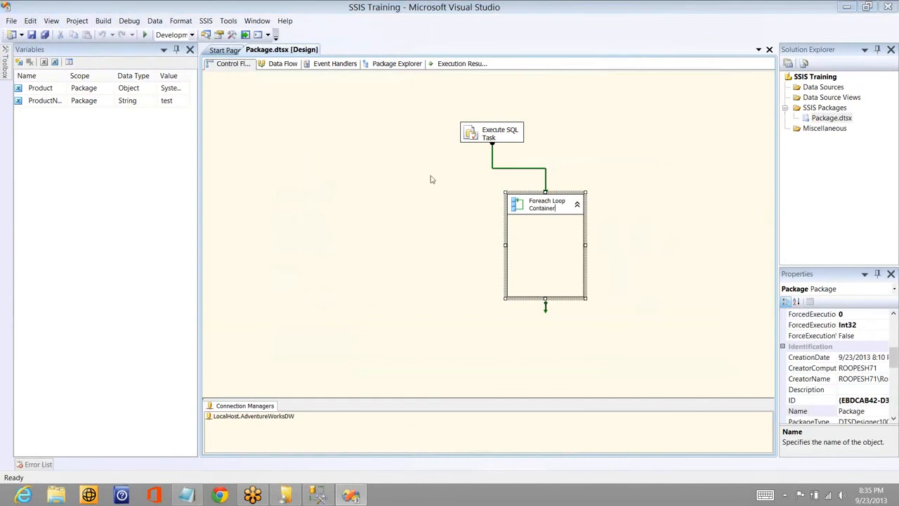
pyautogui.click(295, 155)
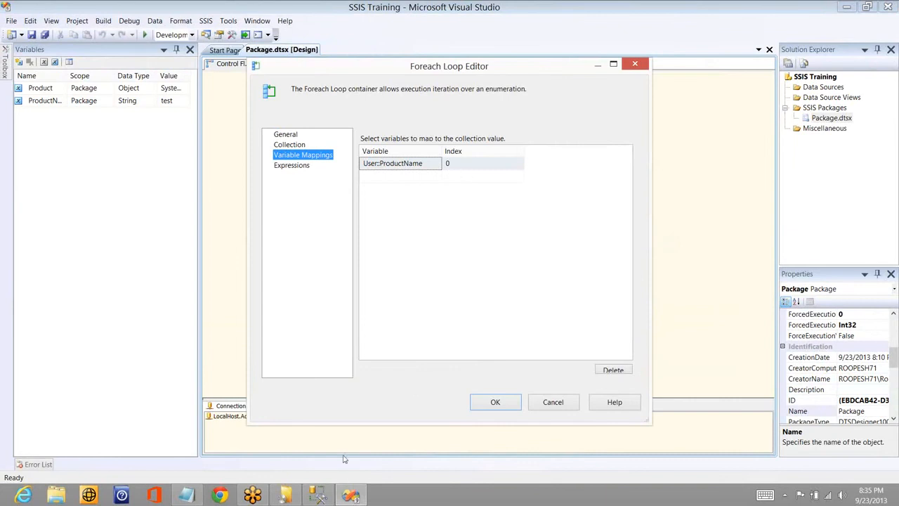
# - Switch to SQL Server Management Studio and run "select * from DimProduct" in a new query against the AdventureWorksDW database
pyautogui.click(325, 496)
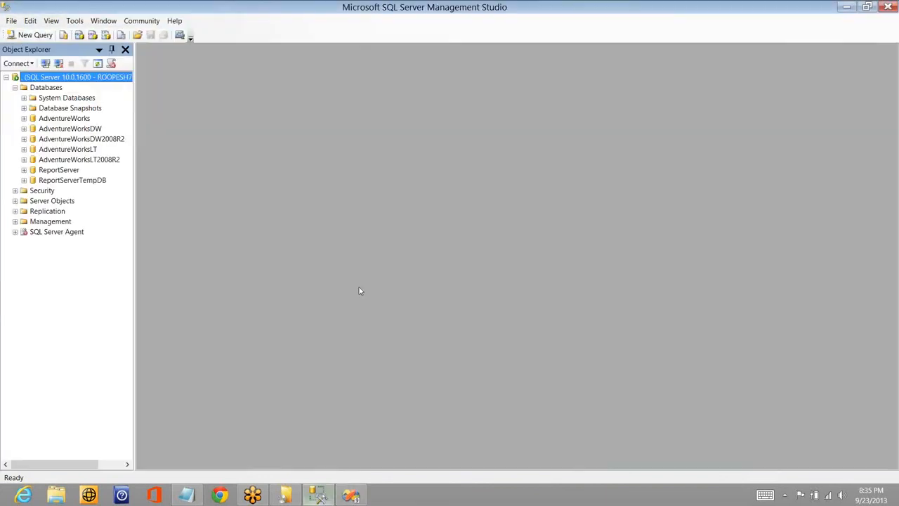
pyautogui.click(29, 38)
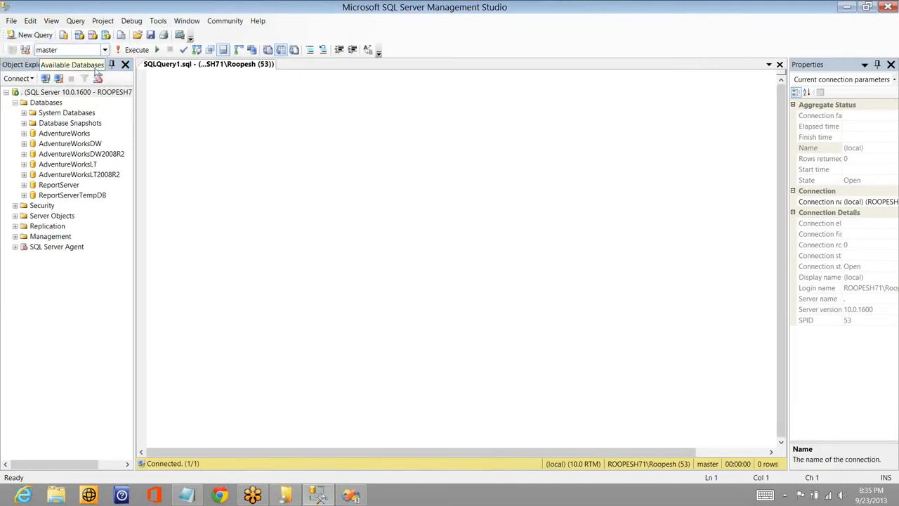
pyautogui.click(71, 50)
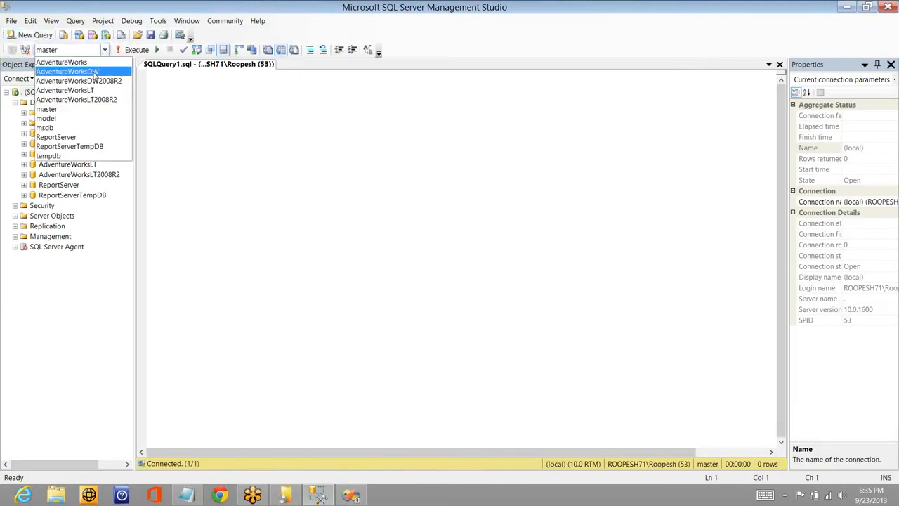
pyautogui.click(94, 71)
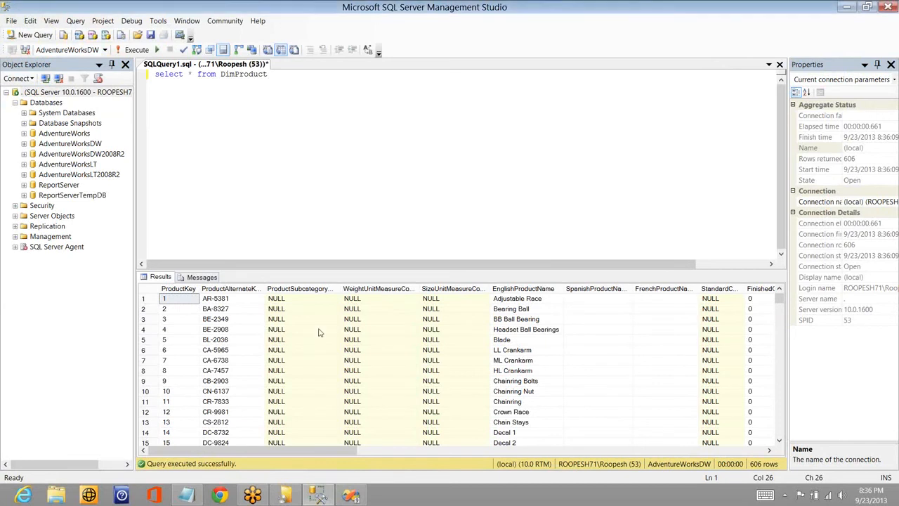
# - Switch back to Visual Studio, set the User::ProductName mapping's index to 6, and run the package in debug mode
pyautogui.hotkey('alt', 'Tab')
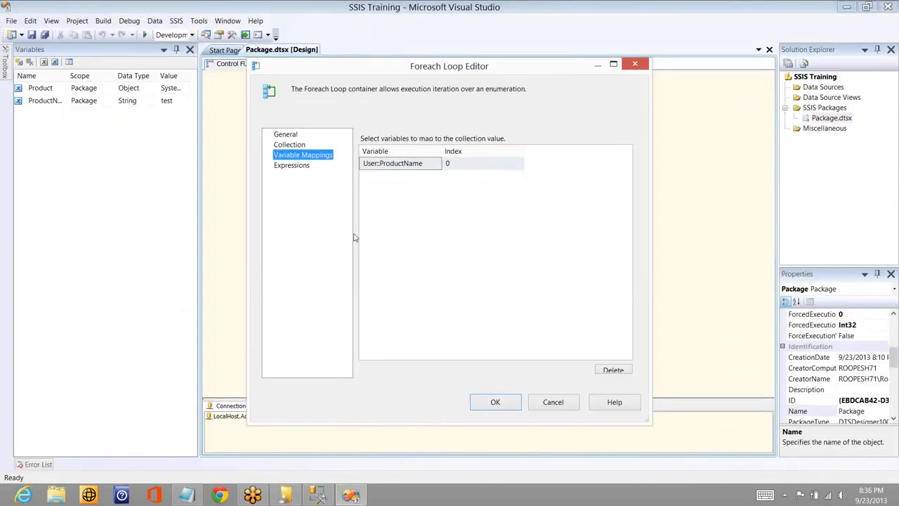
pyautogui.click(460, 164)
pyautogui.press('BackSpace')
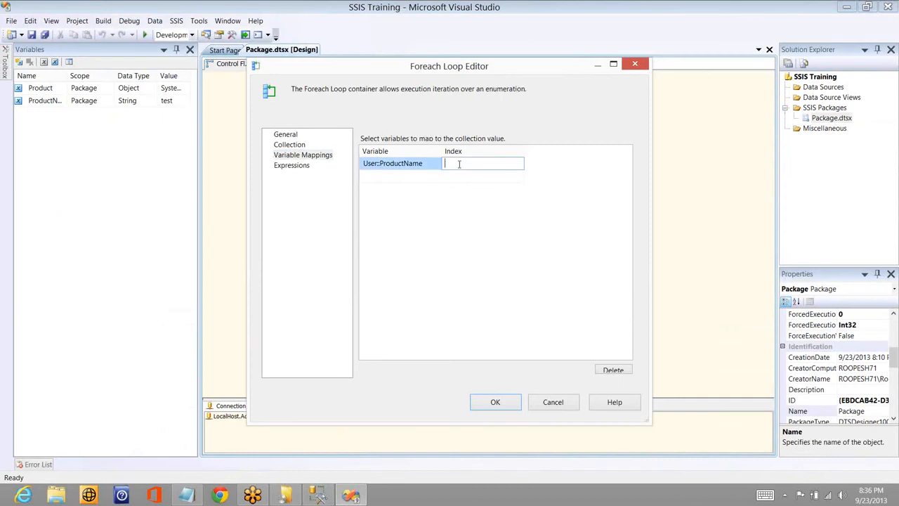
pyautogui.write('6')
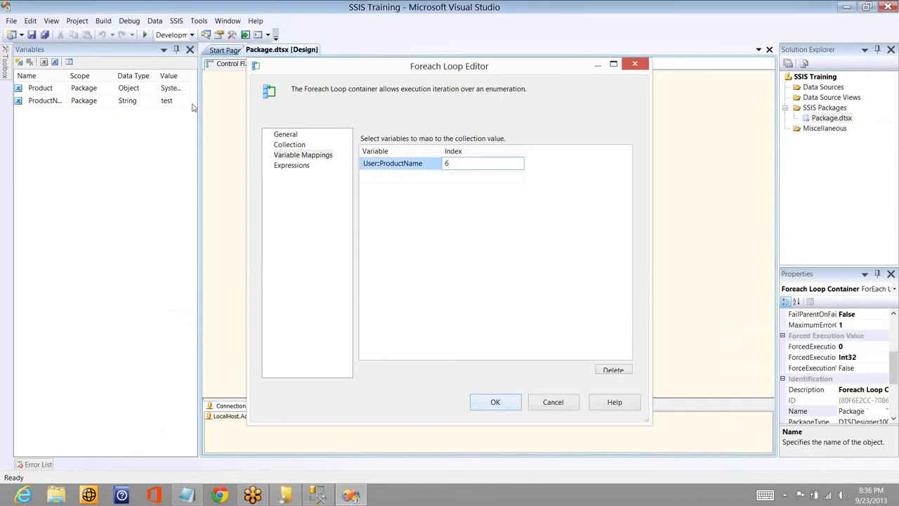
pyautogui.press('Return')
pyautogui.click(144, 35)
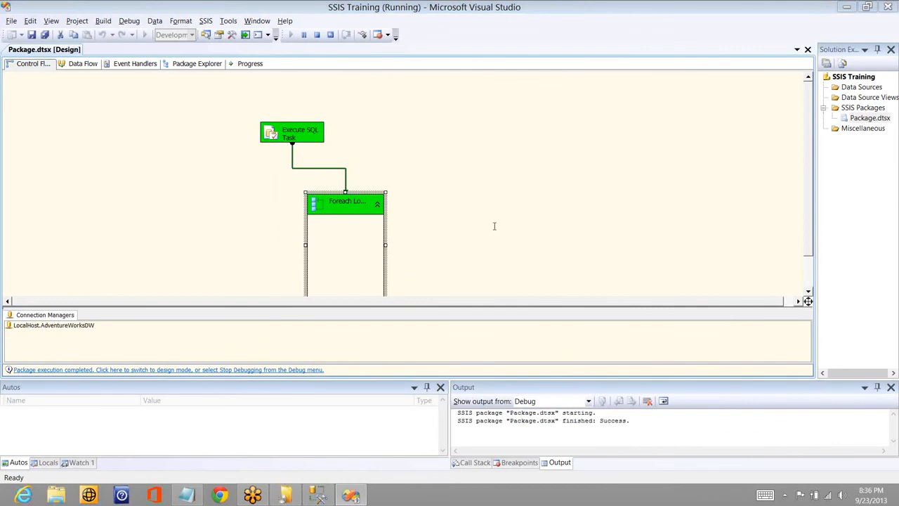
# - Switch to SQL Server Management Studio, check the EnglishProductName values in the DimProduct results, and return to Visual Studio
pyautogui.hotkey('alt', 'Tab')
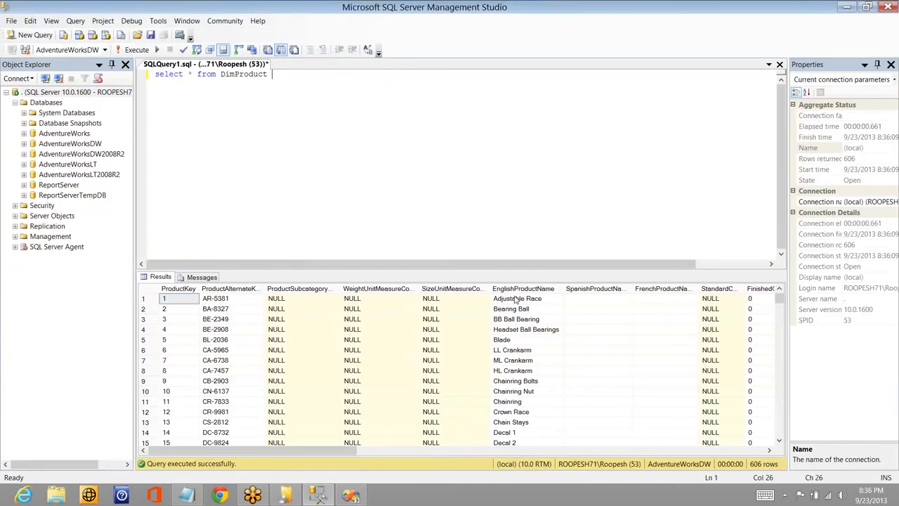
pyautogui.click(518, 300)
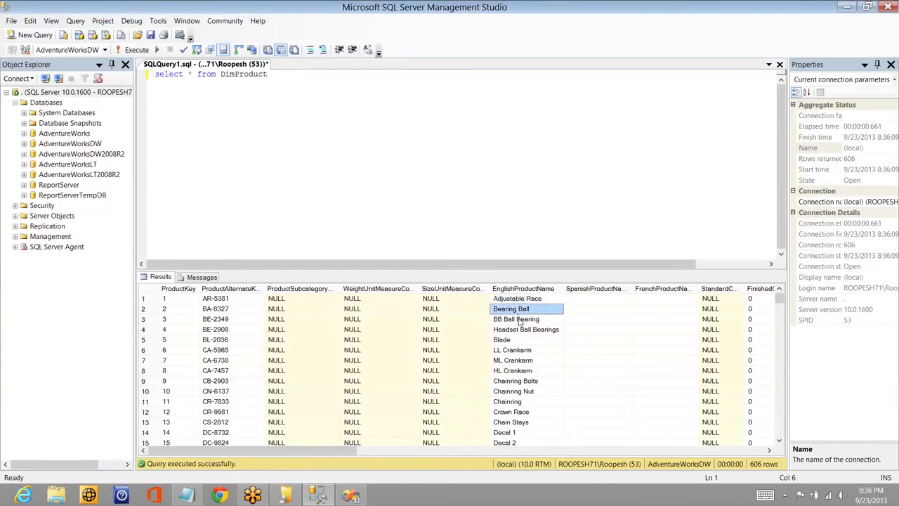
pyautogui.click(520, 319)
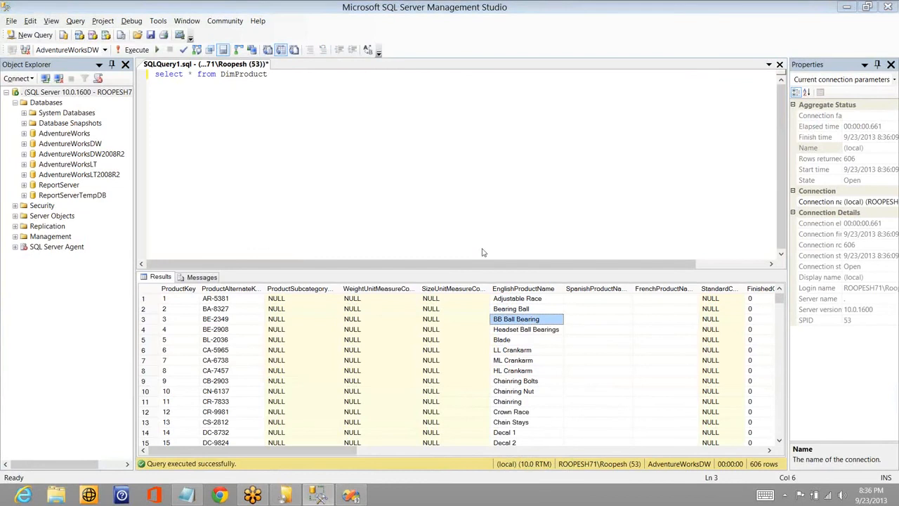
pyautogui.hotkey('alt', 'Tab')
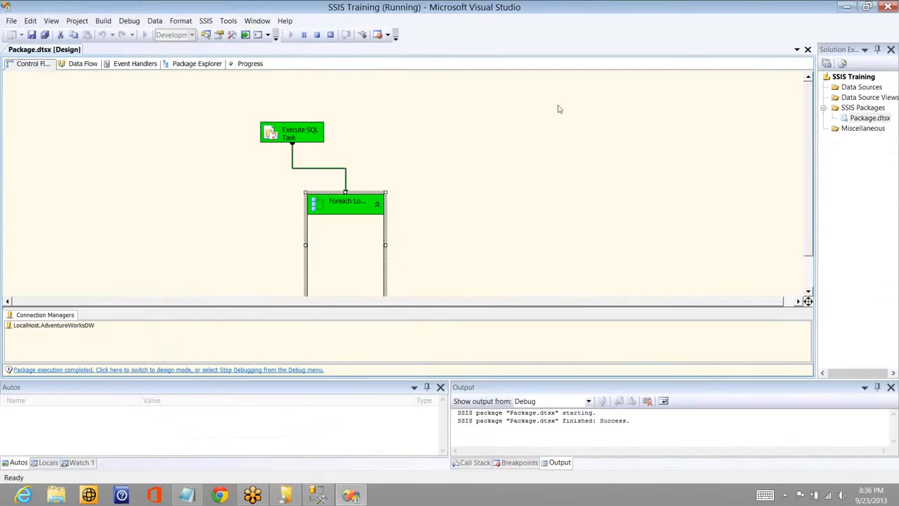
# - Stop debugging and add a Script Task inside the Foreach Loop Container
pyautogui.click(317, 35)
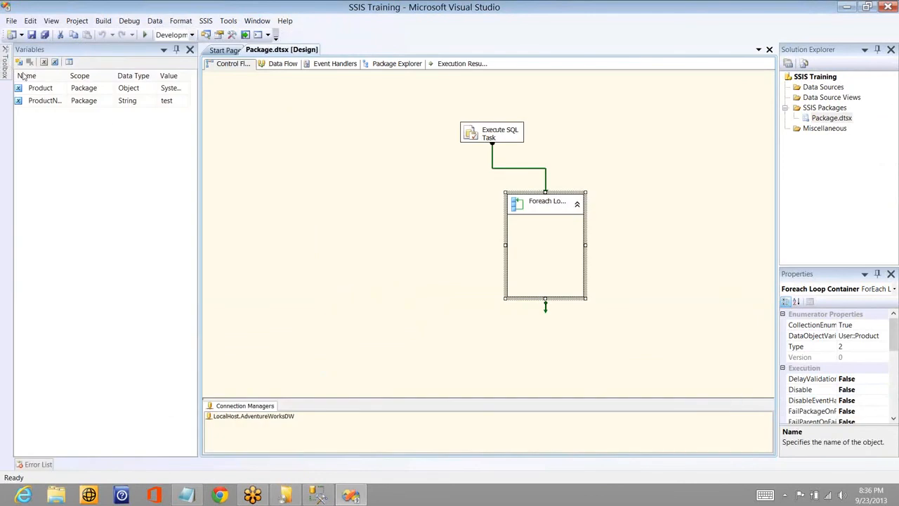
pyautogui.moveTo(6, 63)
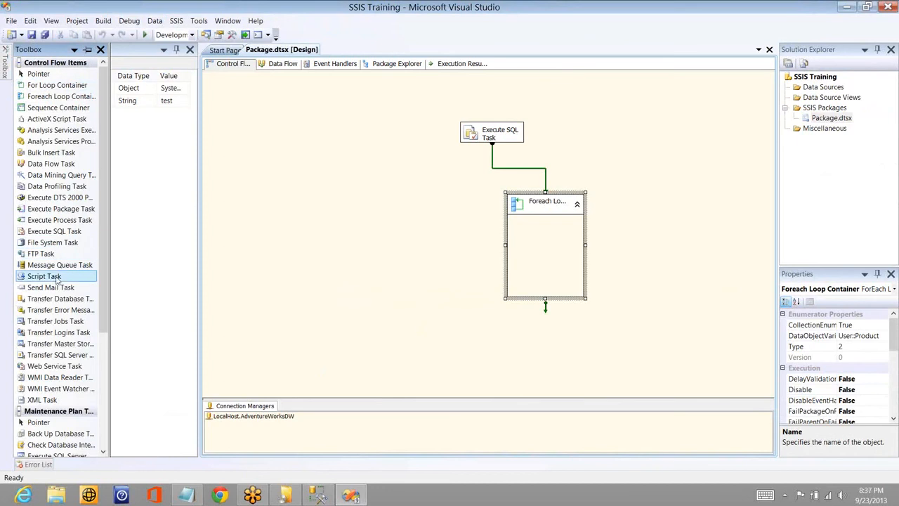
pyautogui.moveTo(44, 276); pyautogui.dragTo(531, 244)
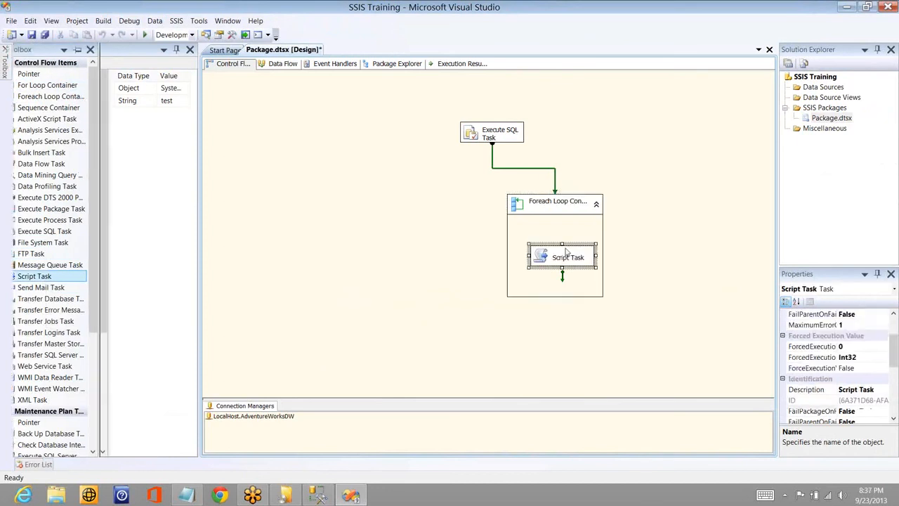
pyautogui.click(445, 300)
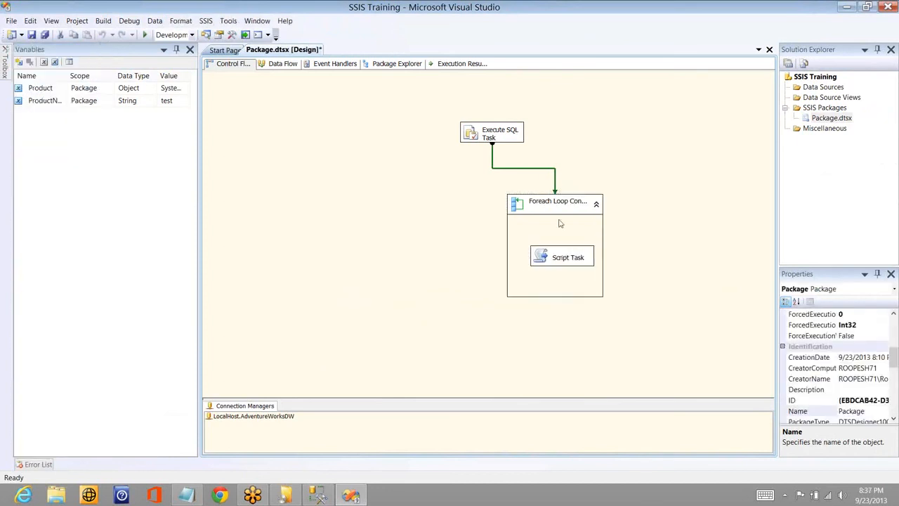
# - Open the Script Task's editor and select User::ProductName as its read-only variable
pyautogui.doubleClick(564, 259)
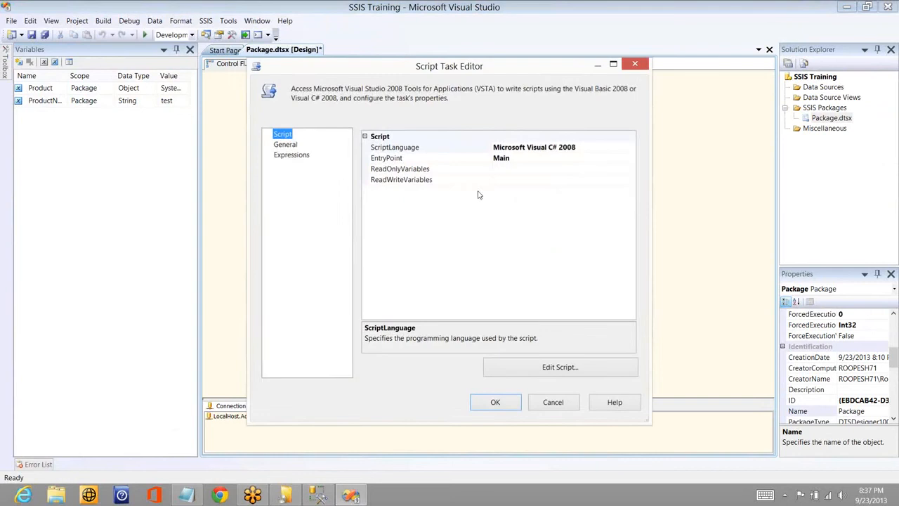
pyautogui.click(624, 172)
pyautogui.click(630, 171)
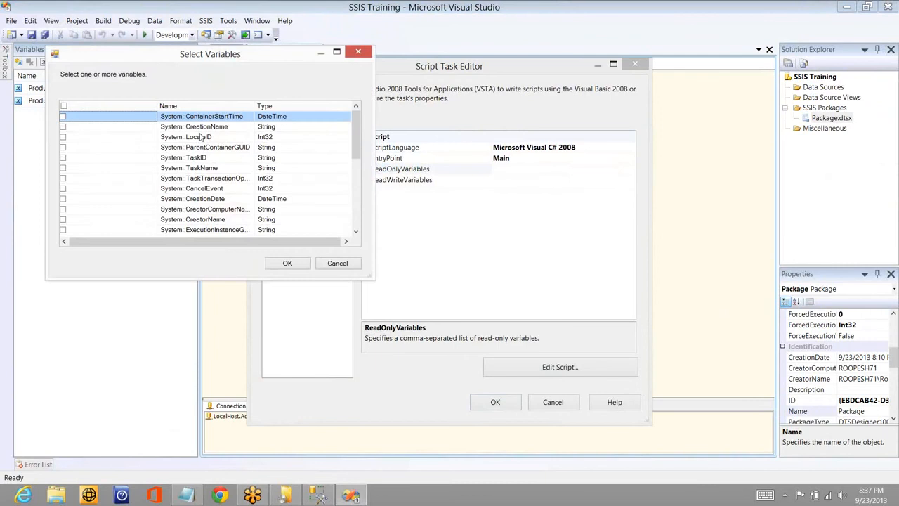
pyautogui.click(356, 218)
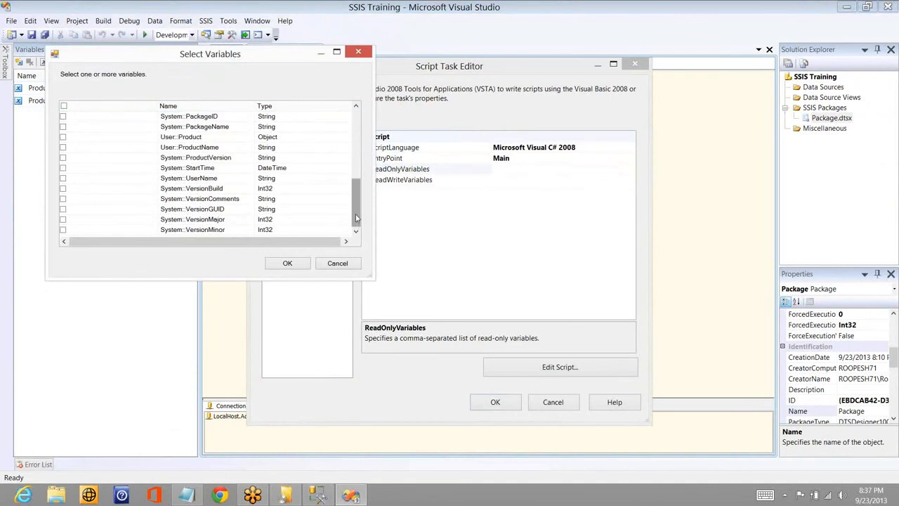
pyautogui.click(64, 147)
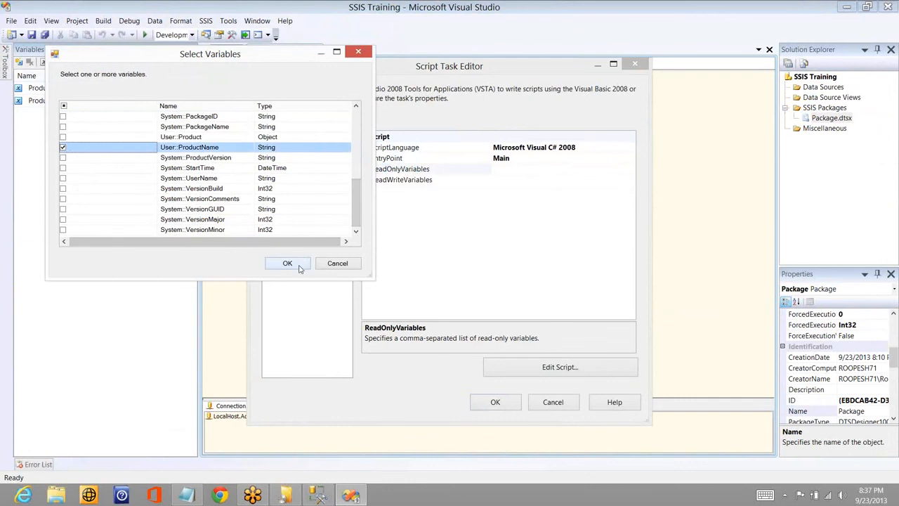
pyautogui.click(301, 268)
# - Open the task's script and add a System.Windows.Forms.MessageBox.Show() call below the TODO comment in Main()
pyautogui.click(562, 363)
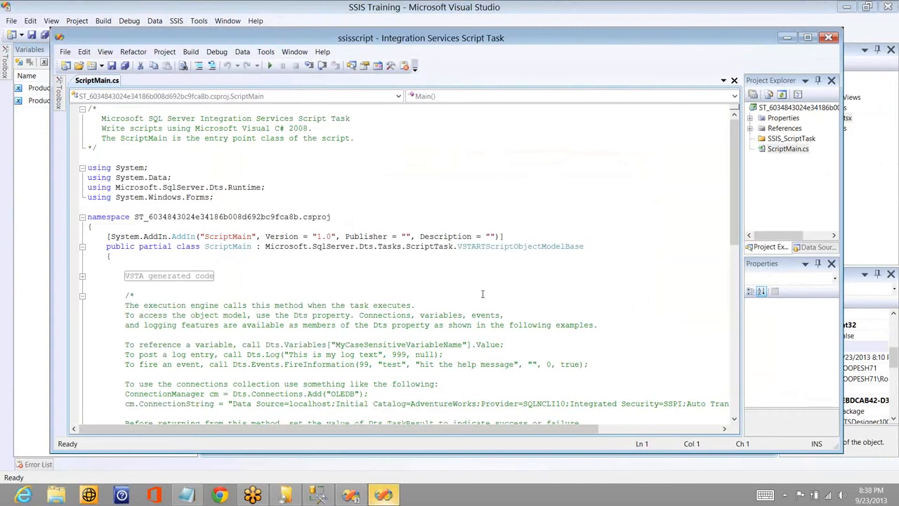
pyautogui.hotkey('ctrl', 'End')
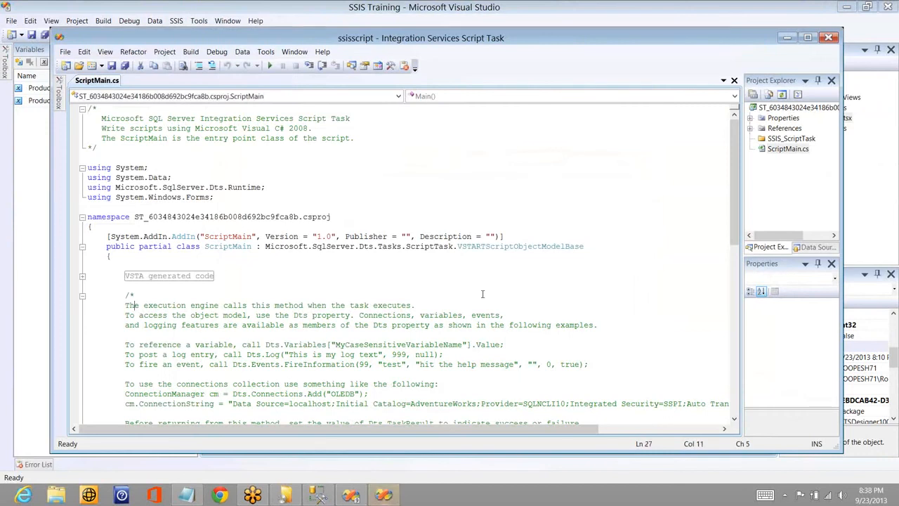
pyautogui.press('Up')
pyautogui.press('Up')
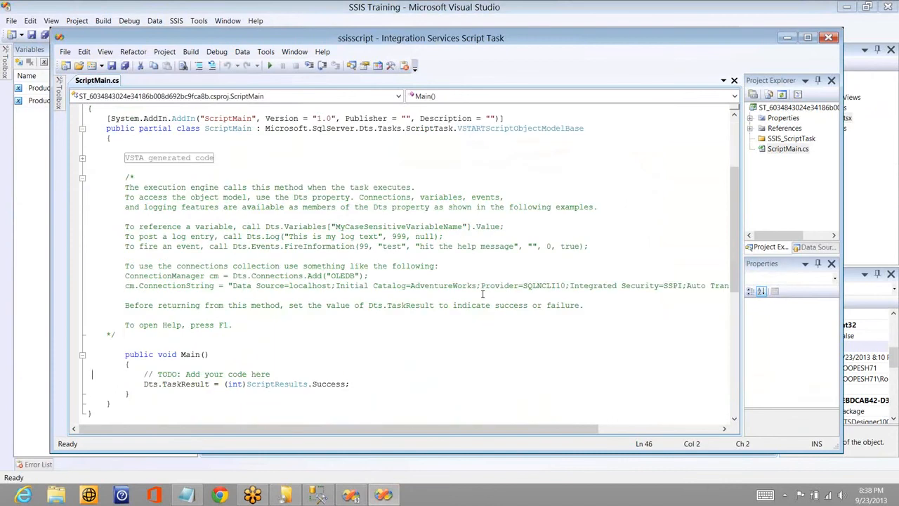
pyautogui.press('End')
pyautogui.press('Return')
pyautogui.write('sys')
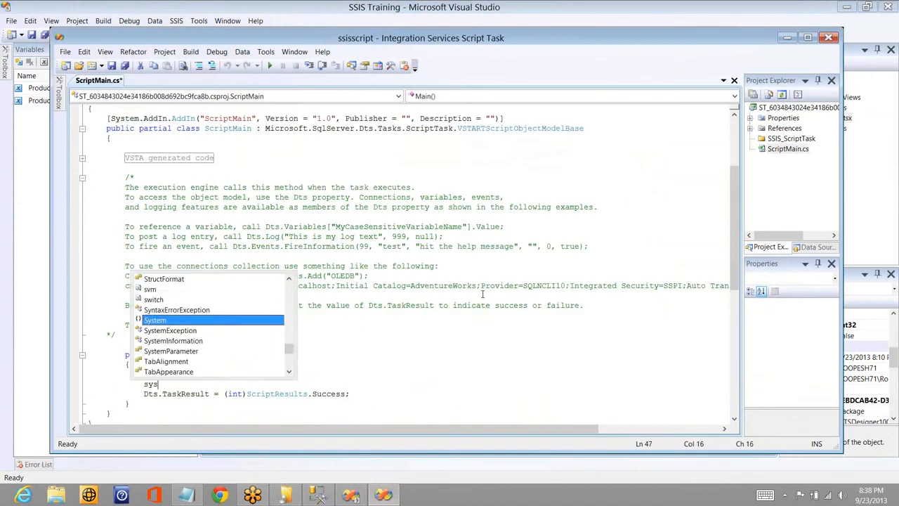
pyautogui.write('tem.wi')
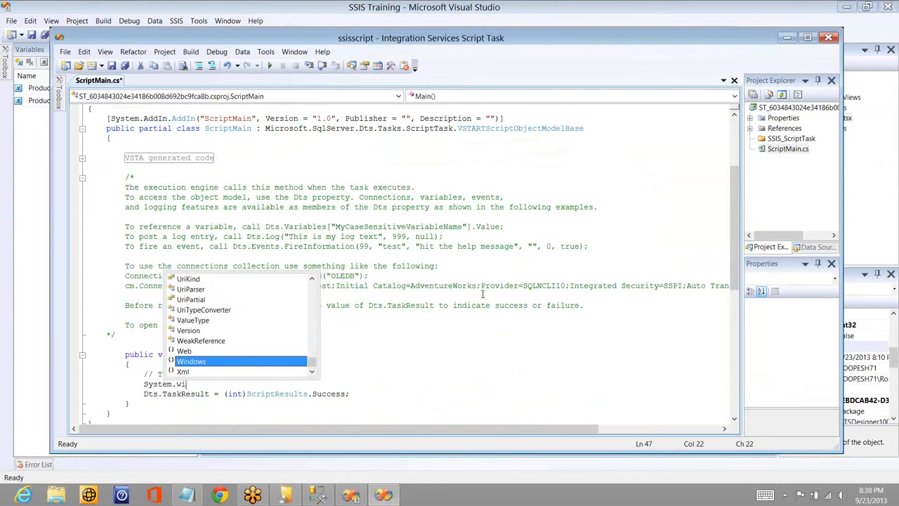
pyautogui.write('.fo')
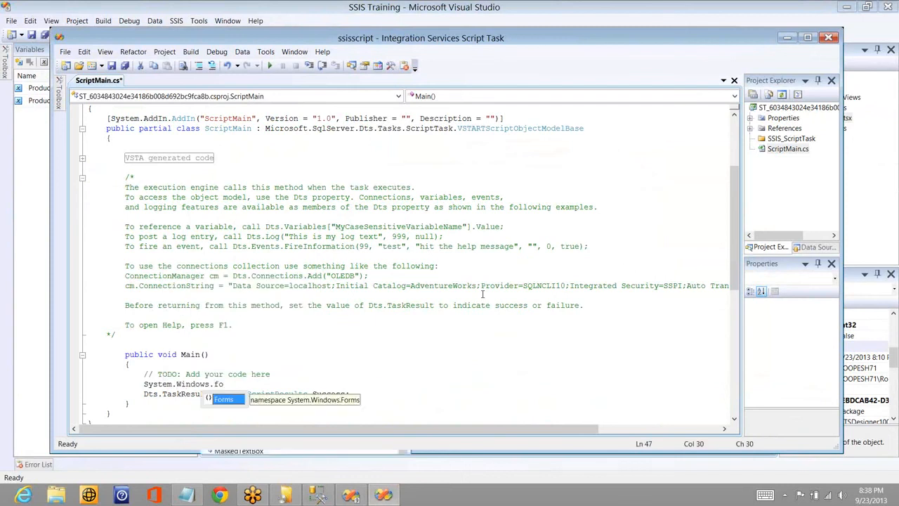
pyautogui.write('.me')
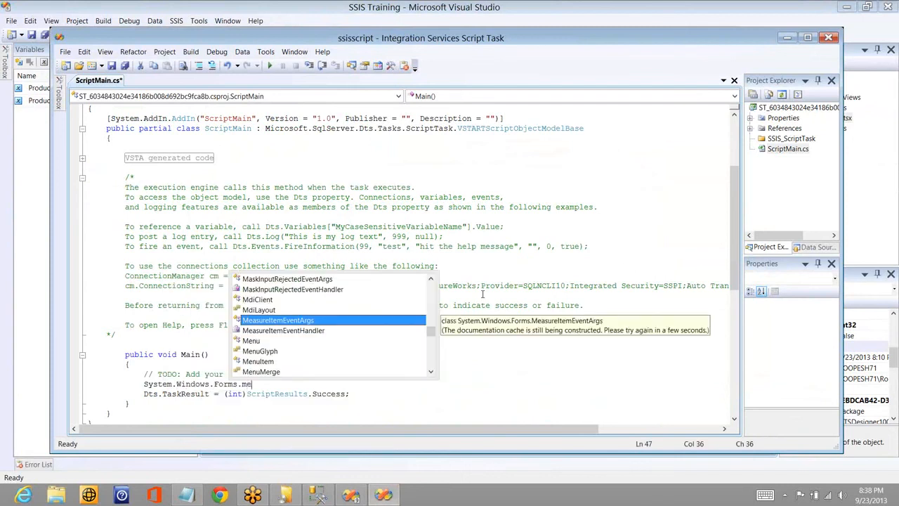
pyautogui.write('ssageBox.sh')
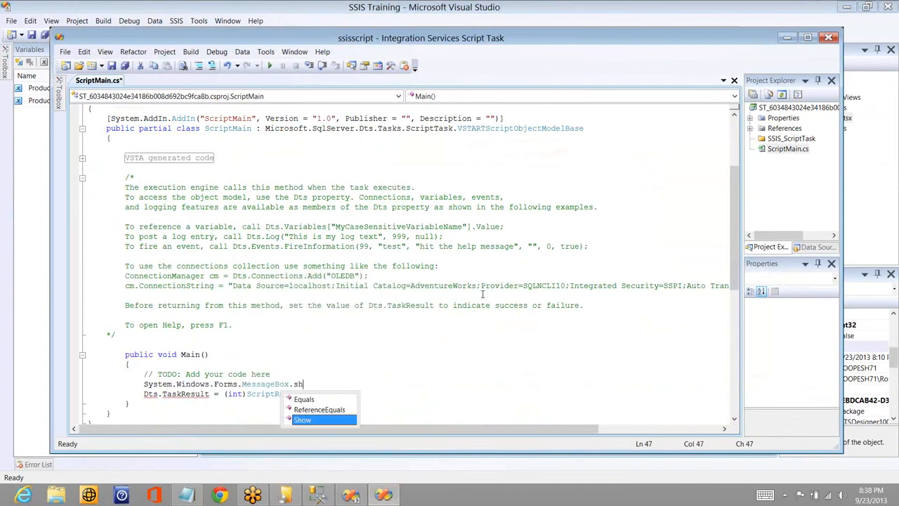
pyautogui.write('()')
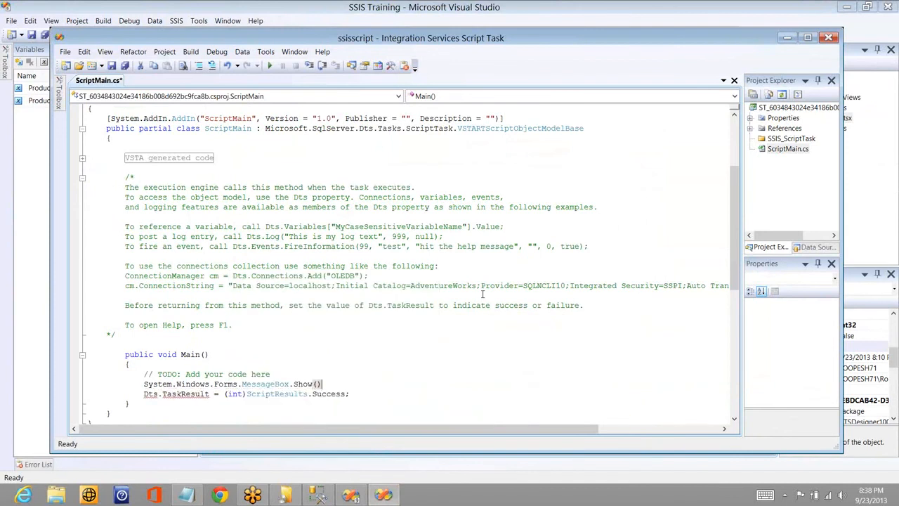
# - Pass Dts.Variables["User::ProductName"].Value.ToString() as the argument of the MessageBox.Show call and end the statement with a semicolon
pyautogui.press('Down')
pyautogui.press('Up')
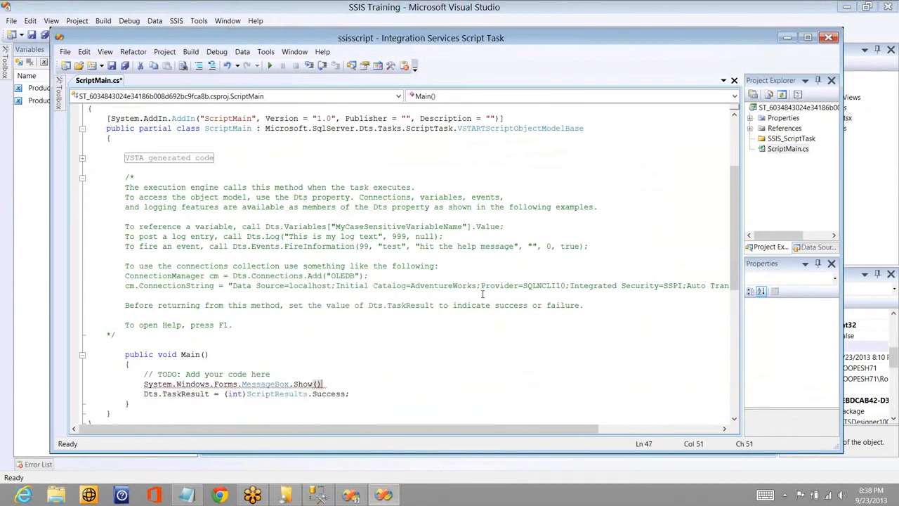
pyautogui.write('Dts')
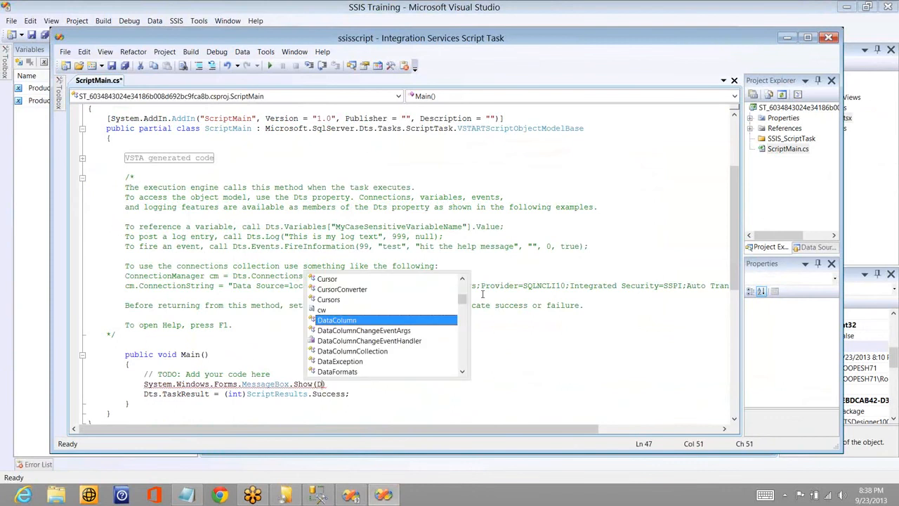
pyautogui.write('.V')
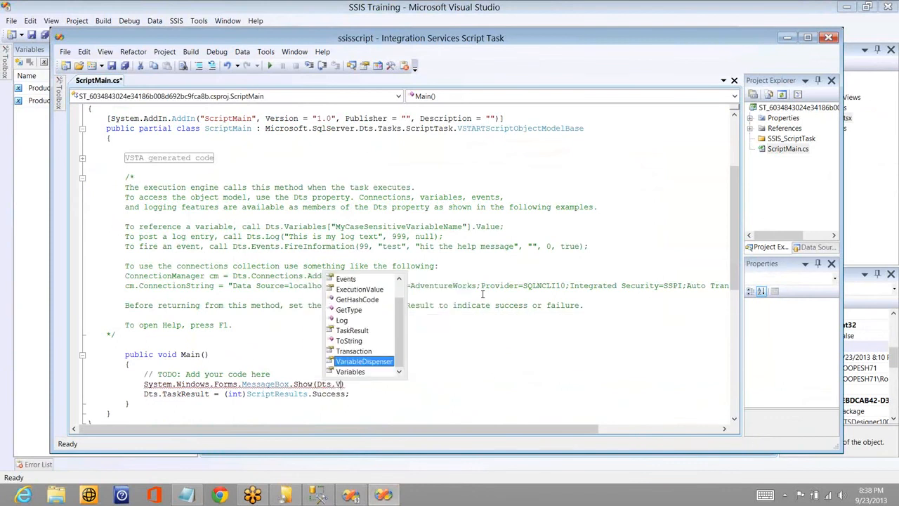
pyautogui.write('ariables["')
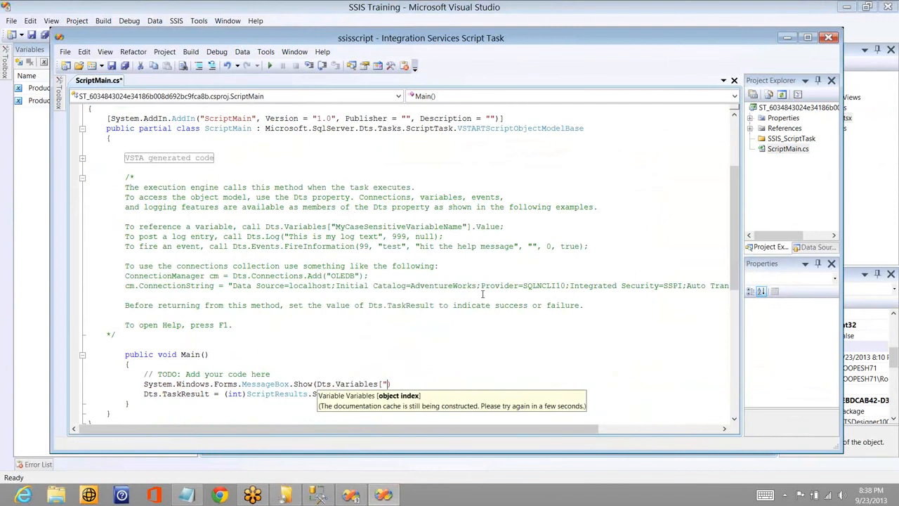
pyautogui.write('"')
pyautogui.press('Left')
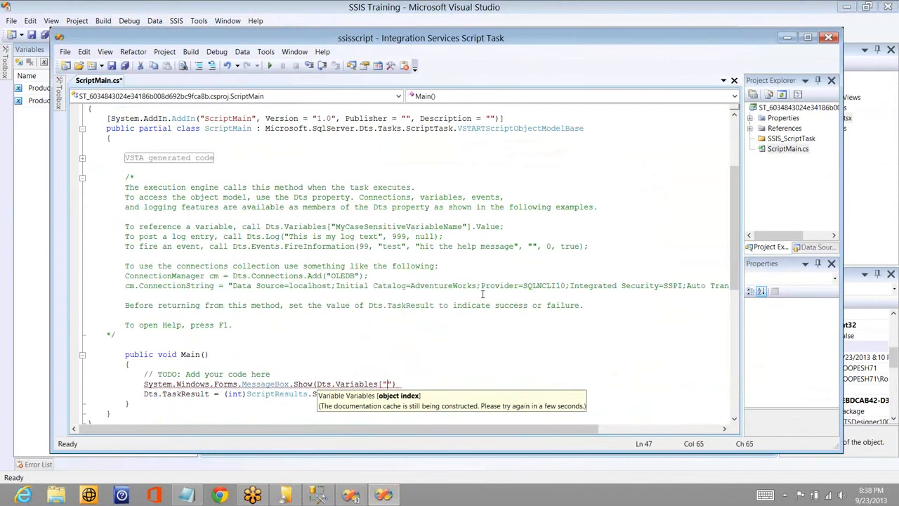
pyautogui.write('User::Pro')
pyautogui.write('ductName')
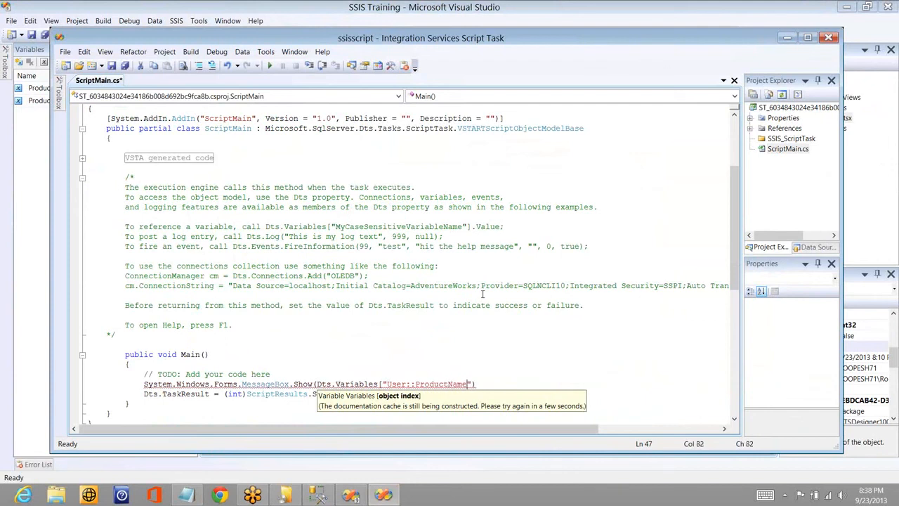
pyautogui.write('"].V')
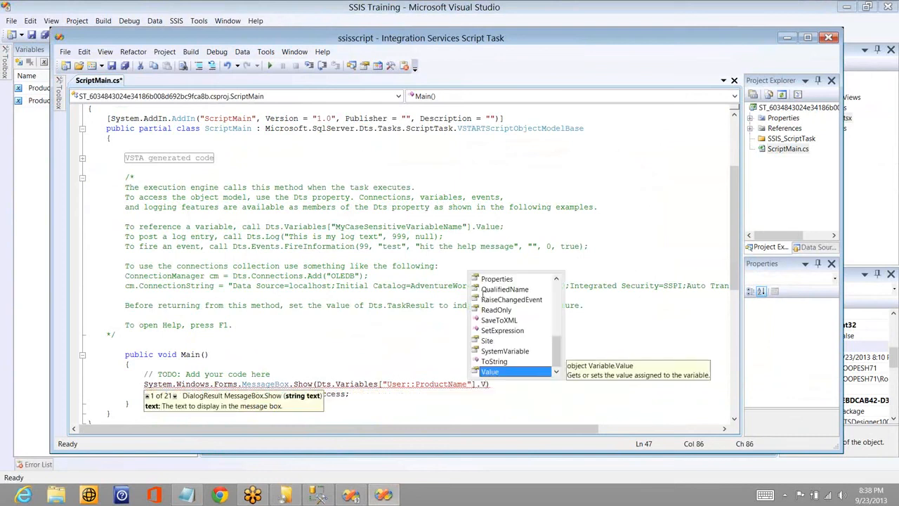
pyautogui.write('alue.T')
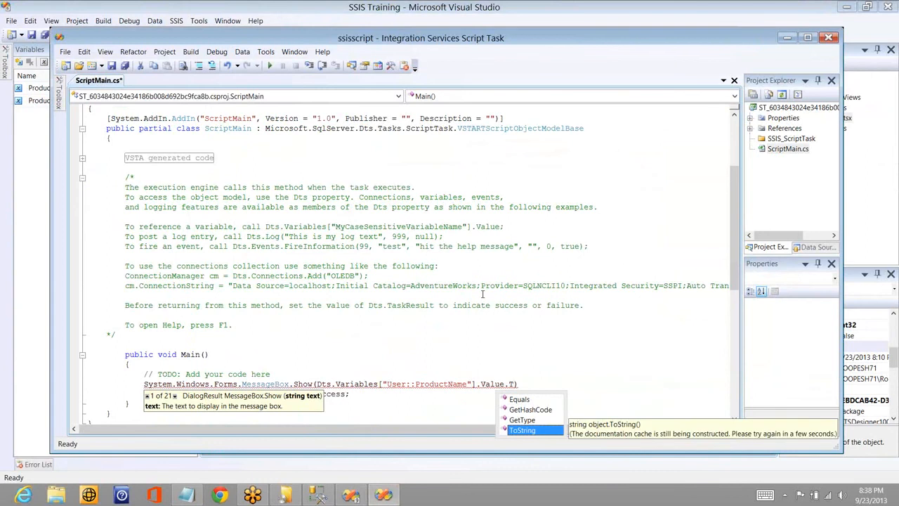
pyautogui.write('oString());')
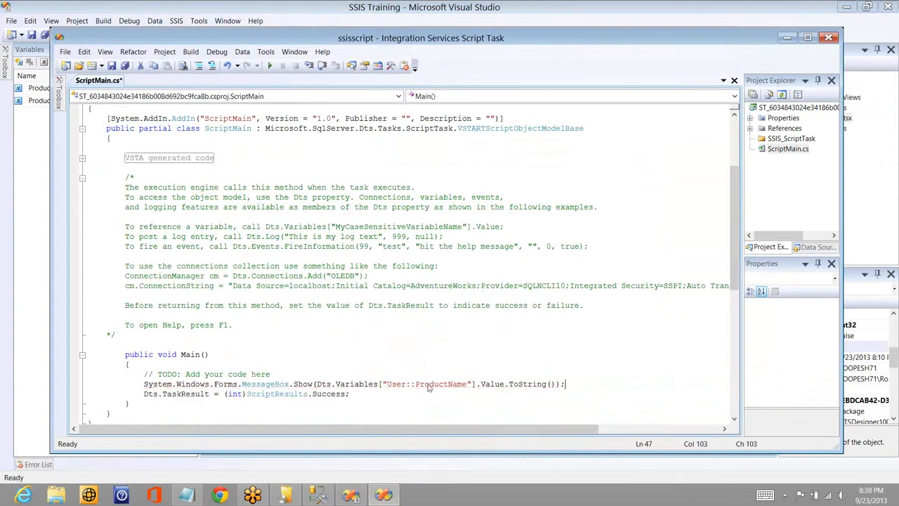
# - Build and close the script project, and run the package in debug mode
pyautogui.doubleClick(427, 384)
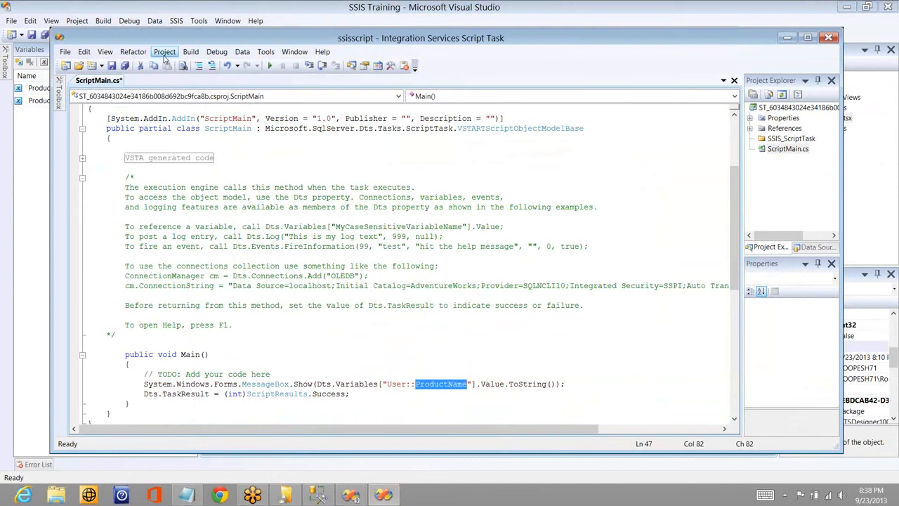
pyautogui.click(188, 53)
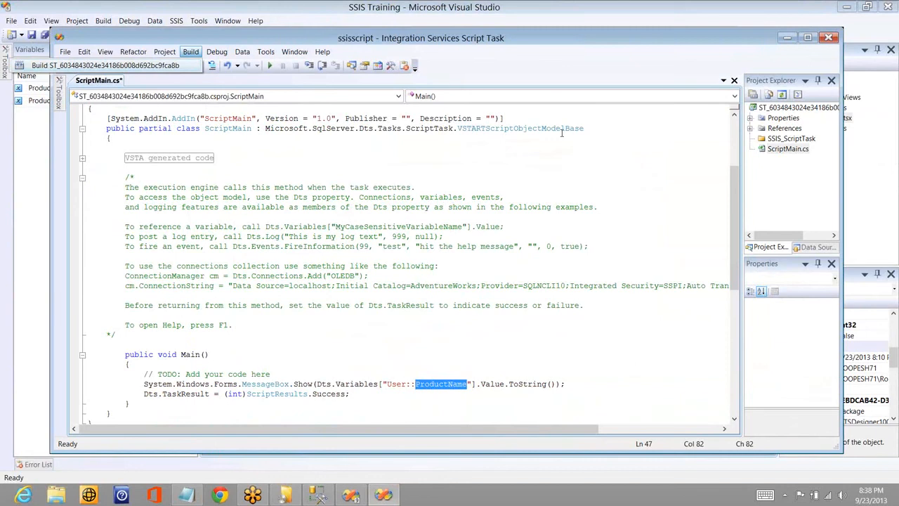
pyautogui.rightClick(384, 43)
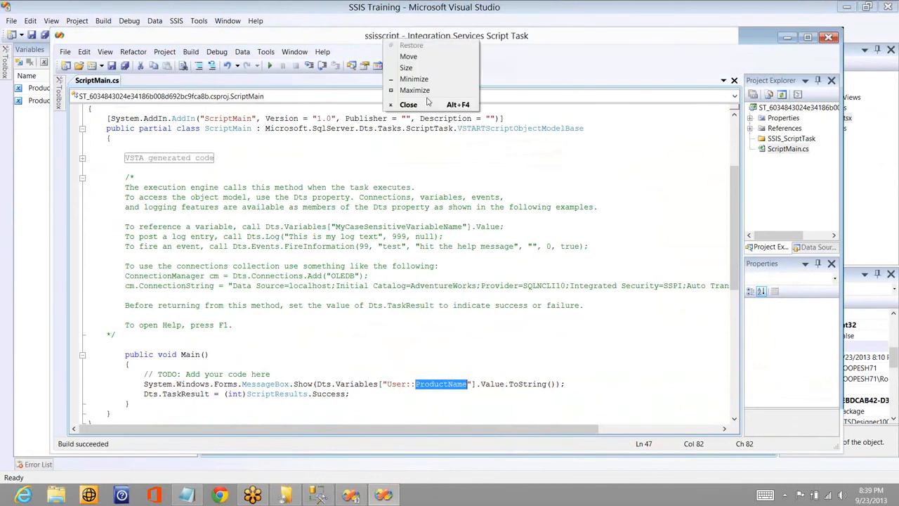
pyautogui.click(427, 105)
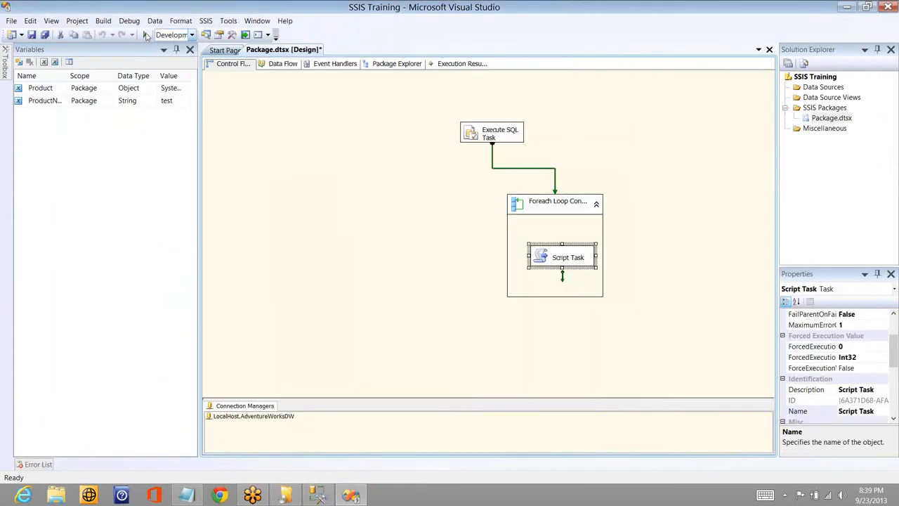
pyautogui.click(146, 35)
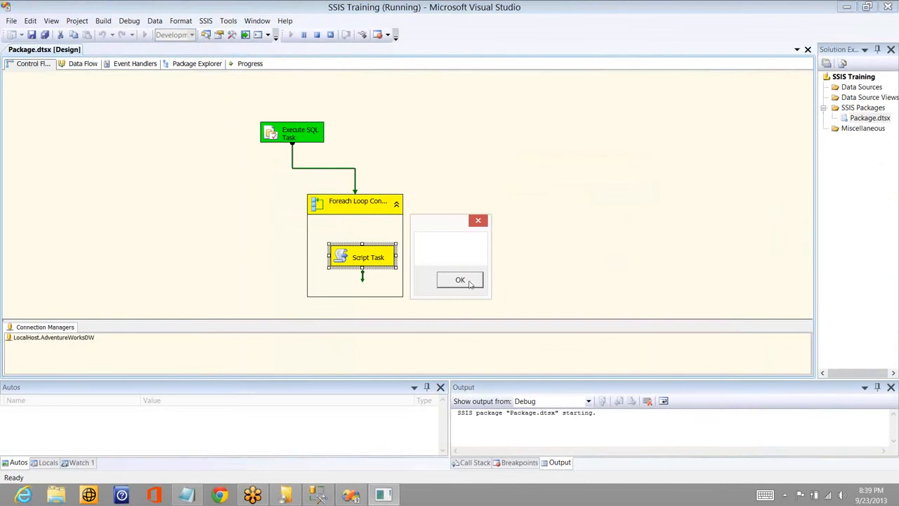
# - Dismiss the message box and check the position of the EnglishProductName column in the DimProduct results in SQL Server Management Studio
pyautogui.click(461, 280)
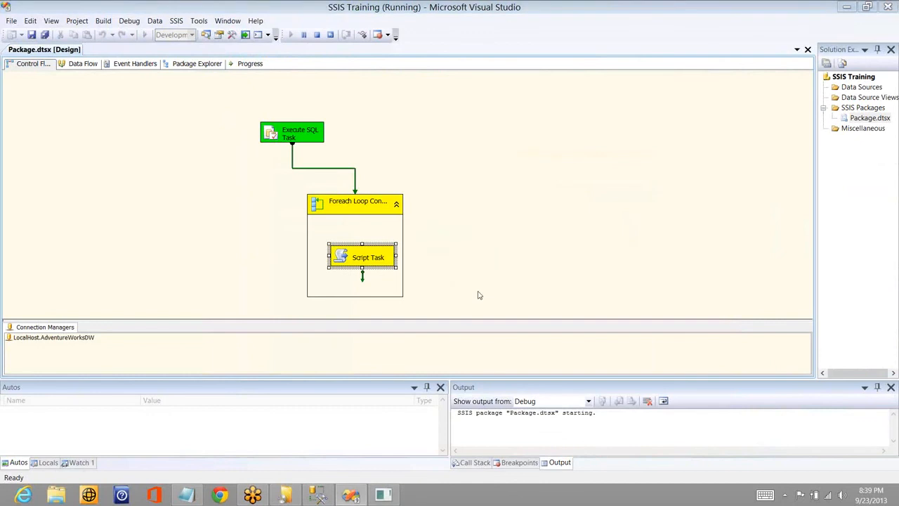
pyautogui.hotkey('alt', 'Tab')
pyautogui.hotkey('alt', 'Tab')
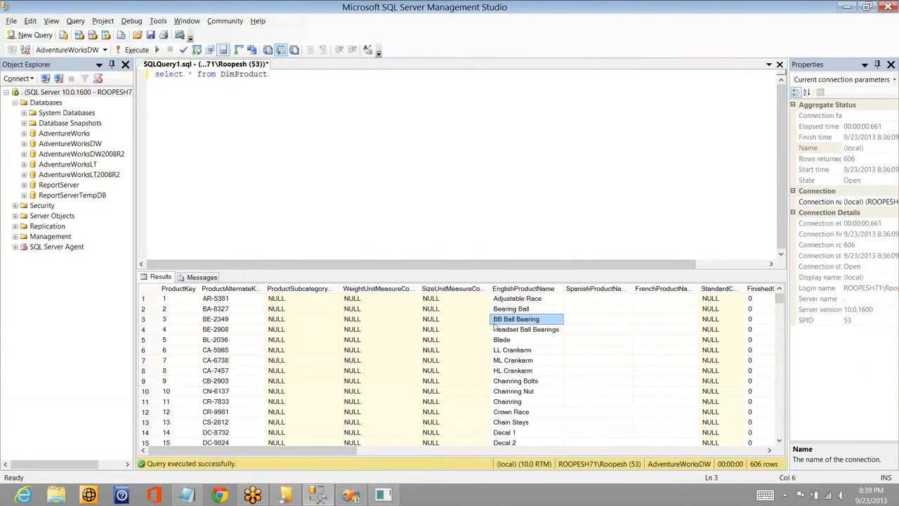
pyautogui.hotkey('alt', 'Tab')
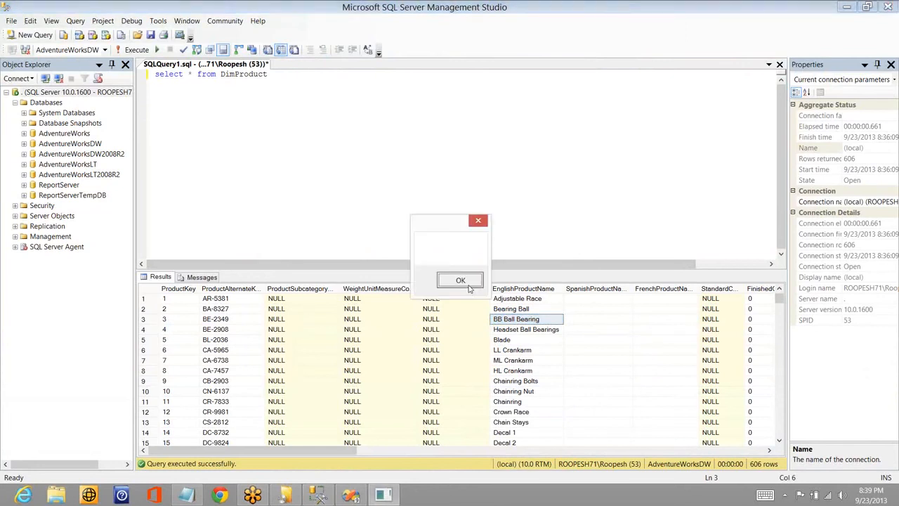
pyautogui.hotkey('alt', 'Tab')
pyautogui.hotkey('alt', 'Tab')
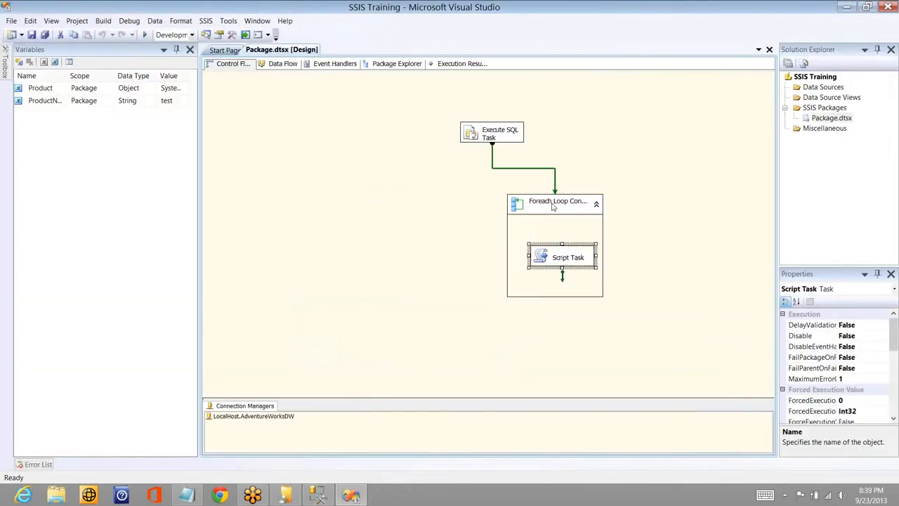
# - In the Foreach Loop container's variable mappings, set the index of User::ProductName to 5
pyautogui.doubleClick(553, 205)
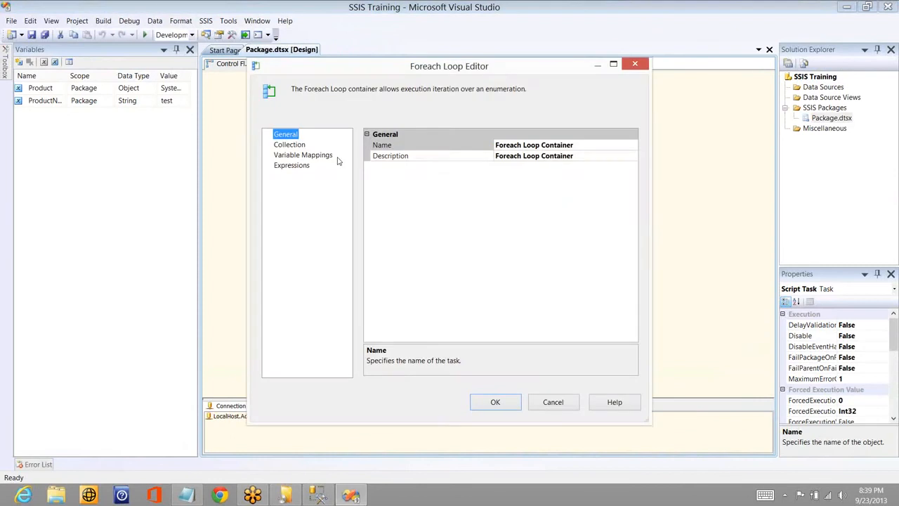
pyautogui.click(327, 156)
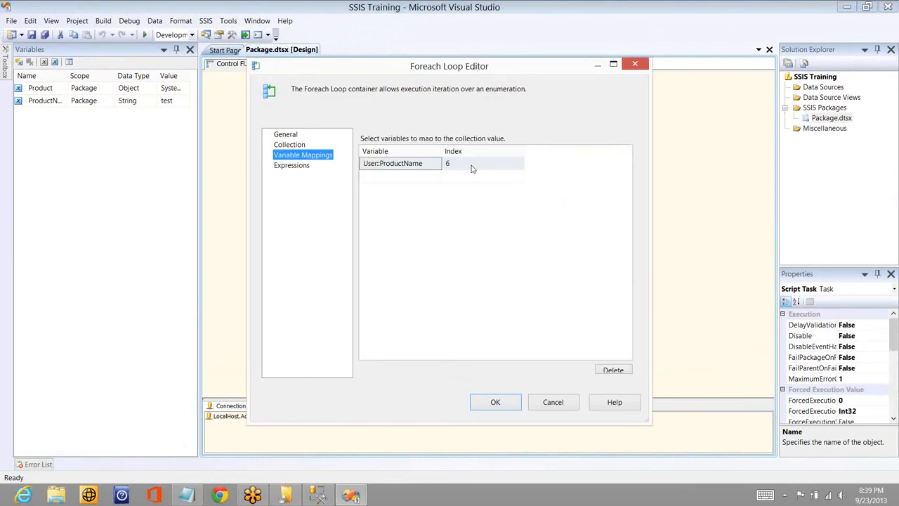
pyautogui.click(471, 164)
pyautogui.click(471, 164)
pyautogui.press('BackSpace')
pyautogui.write('5')
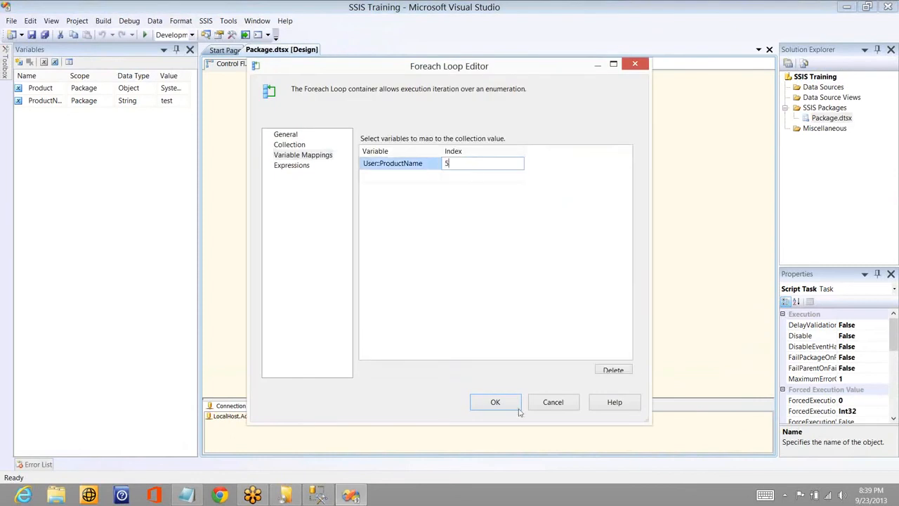
pyautogui.click(495, 402)
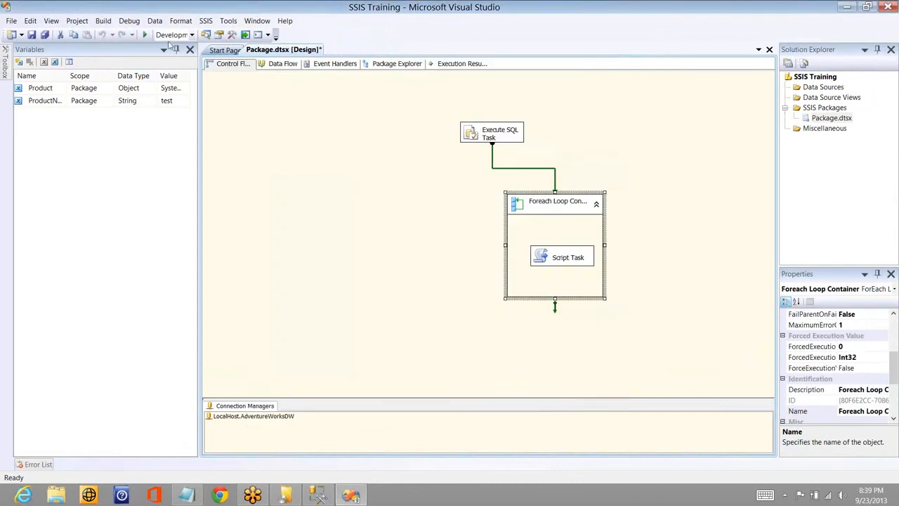
# - Run the package in debug mode and bring up the DimProduct results in SQL Server Management Studio for comparison
pyautogui.click(144, 34)
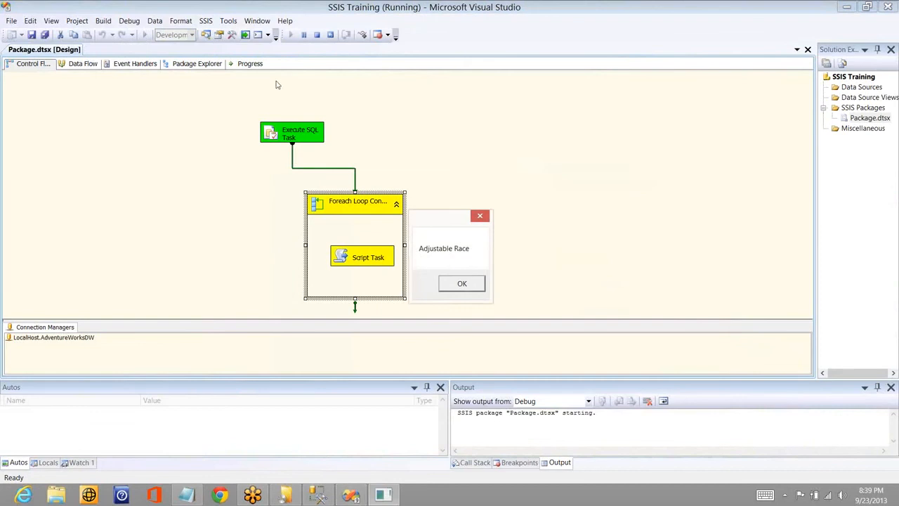
pyautogui.hotkey('alt', 'Tab')
pyautogui.hotkey('alt', 'Tab')
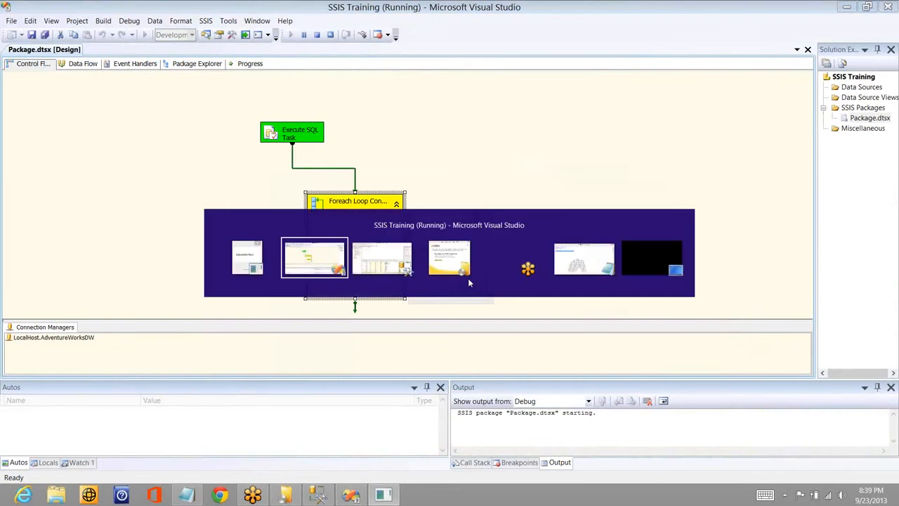
pyautogui.hotkey('alt', 'Tab')
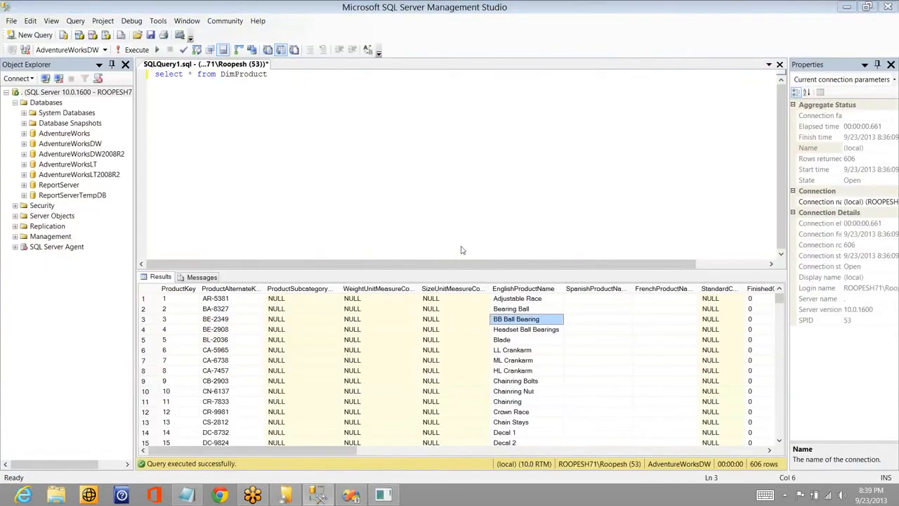
# - Step through the successive message boxes, comparing each product name with the EnglishProductName column of the query results
pyautogui.click(462, 289)
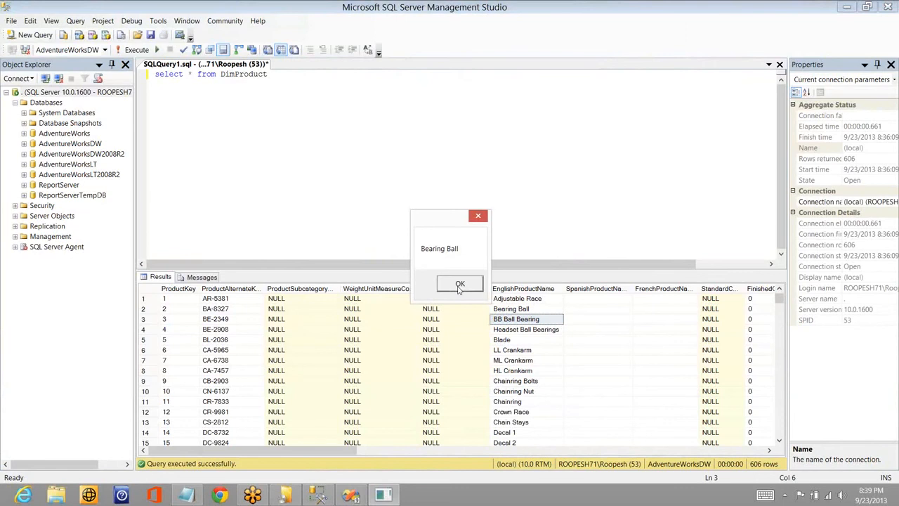
pyautogui.click(460, 286)
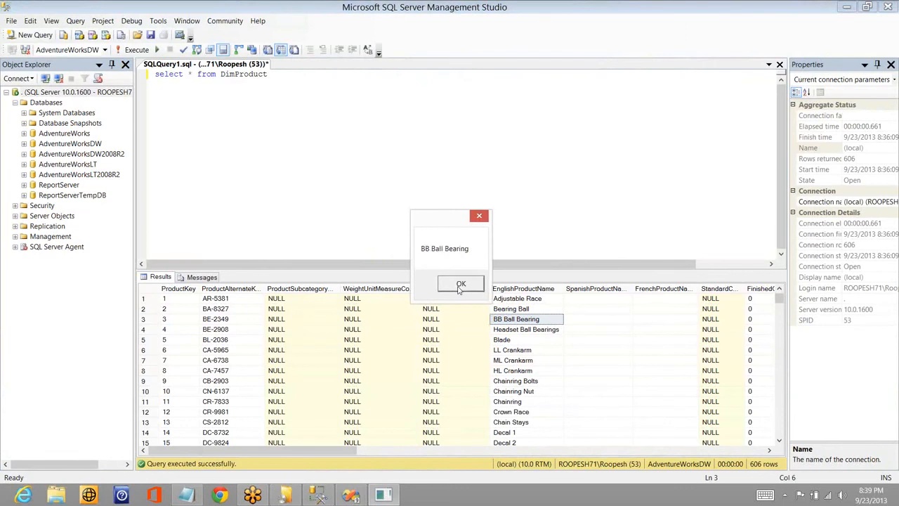
pyautogui.click(460, 287)
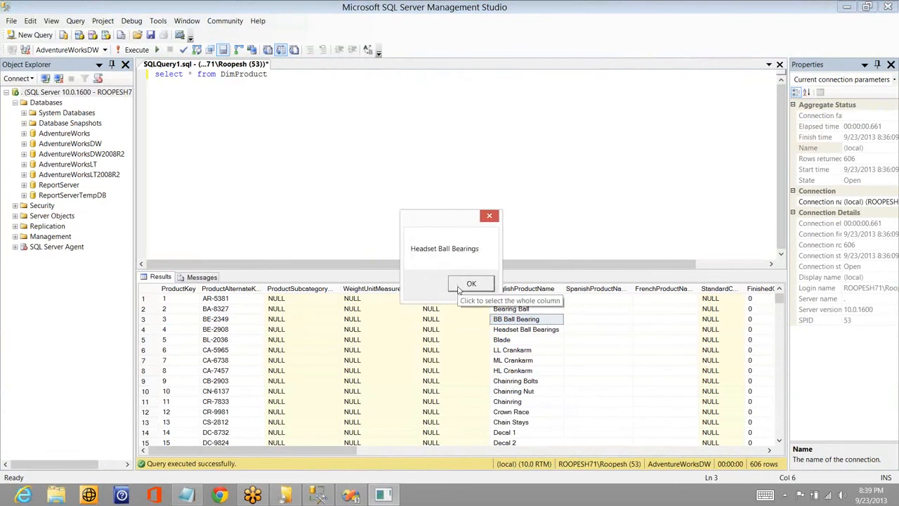
pyautogui.click(459, 286)
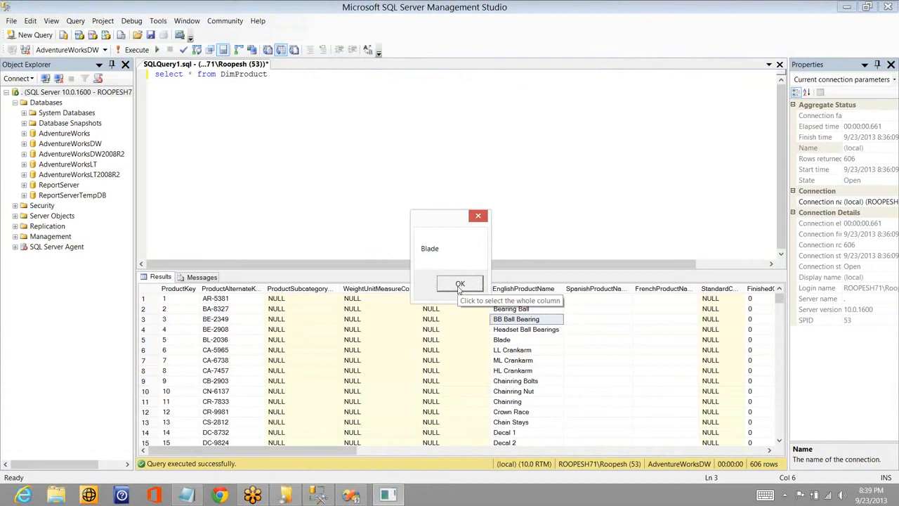
pyautogui.click(460, 285)
pyautogui.click(460, 284)
pyautogui.click(460, 285)
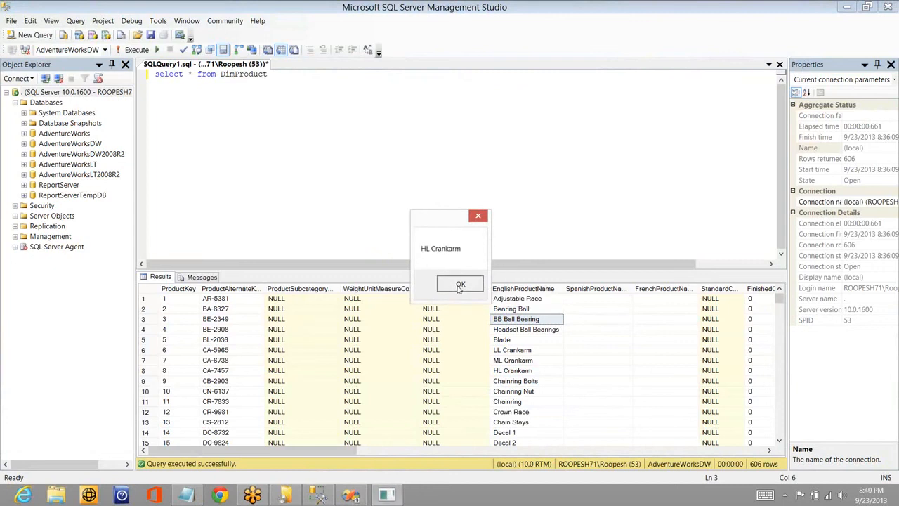
pyautogui.click(460, 284)
pyautogui.click(460, 285)
pyautogui.click(460, 284)
pyautogui.click(460, 284)
pyautogui.click(460, 284)
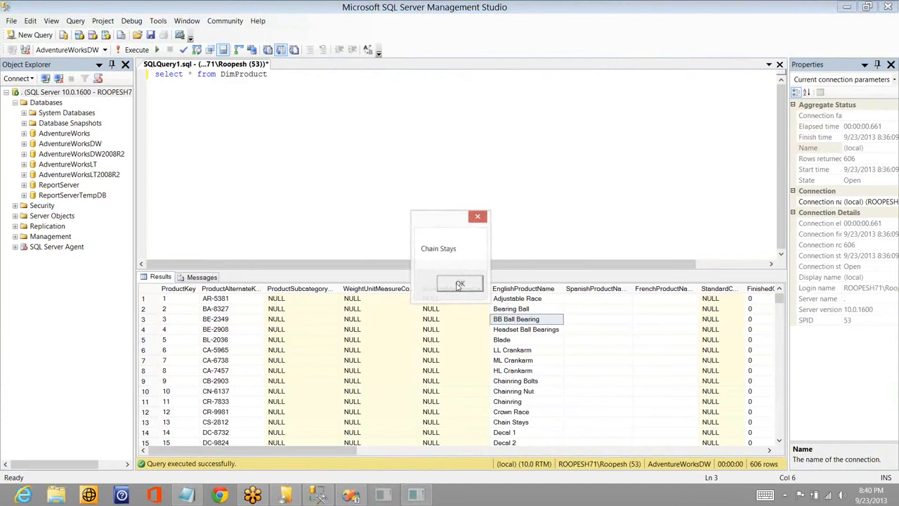
pyautogui.click(460, 284)
pyautogui.click(460, 285)
pyautogui.click(460, 285)
pyautogui.click(460, 284)
pyautogui.click(460, 284)
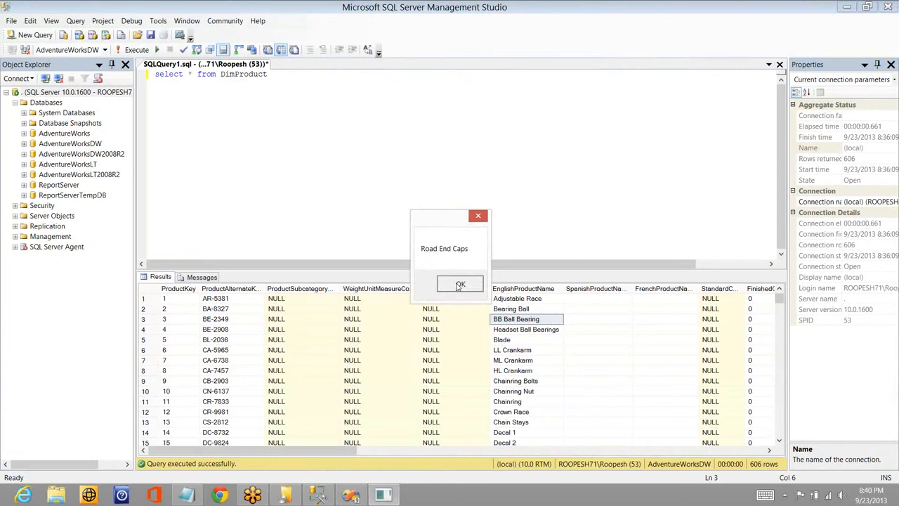
pyautogui.click(460, 285)
pyautogui.click(460, 284)
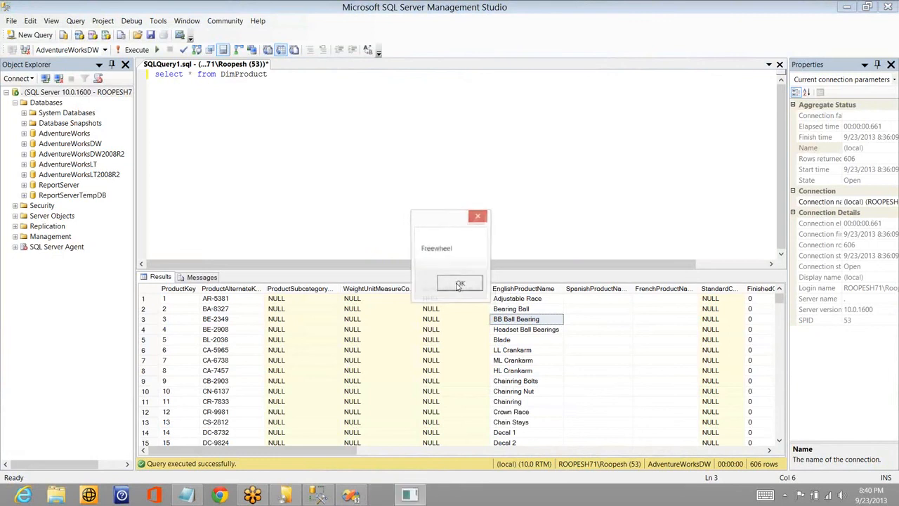
pyautogui.click(459, 284)
pyautogui.click(459, 284)
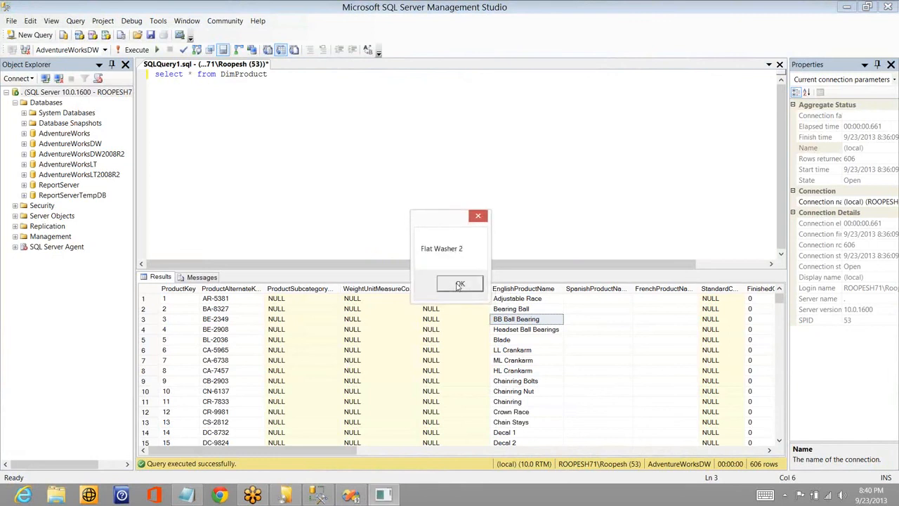
pyautogui.click(459, 285)
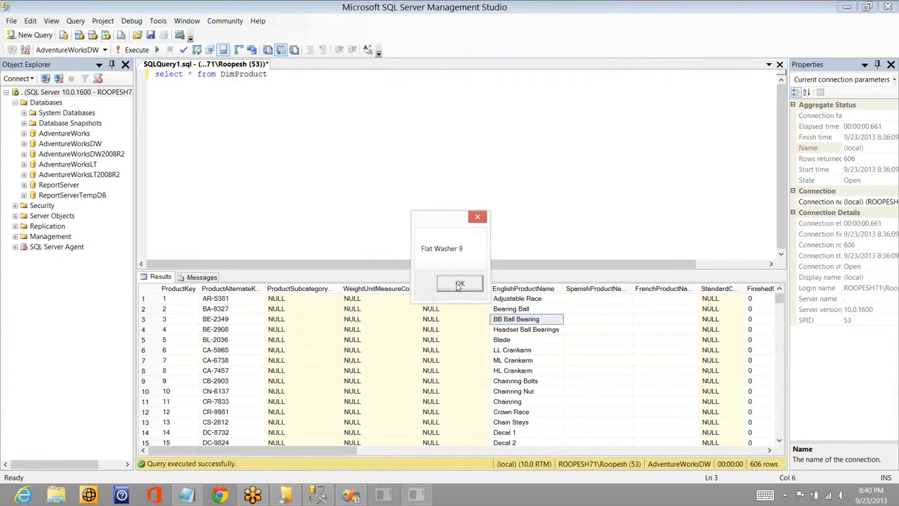
pyautogui.click(459, 284)
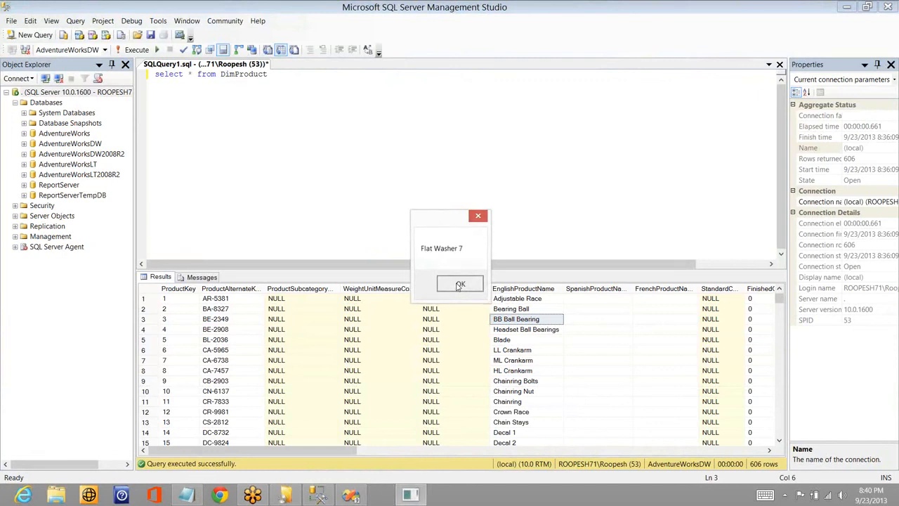
pyautogui.click(459, 284)
pyautogui.click(459, 284)
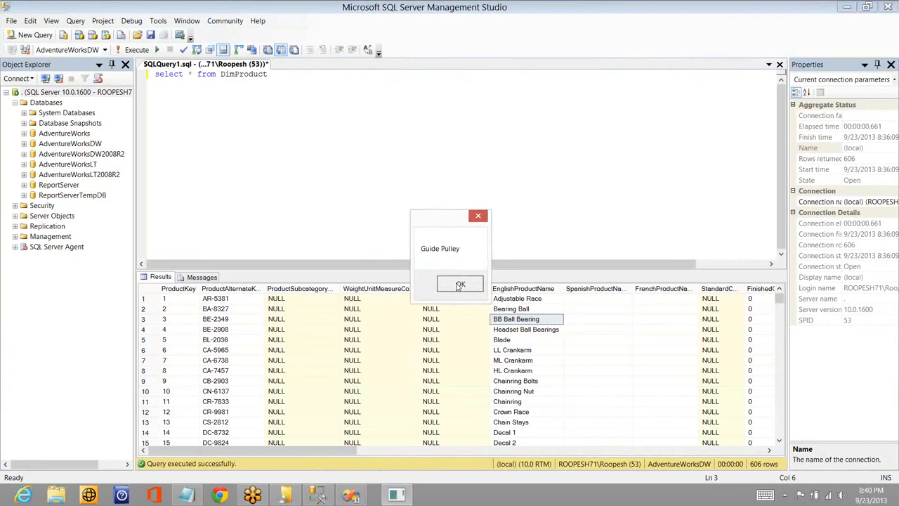
pyautogui.click(460, 284)
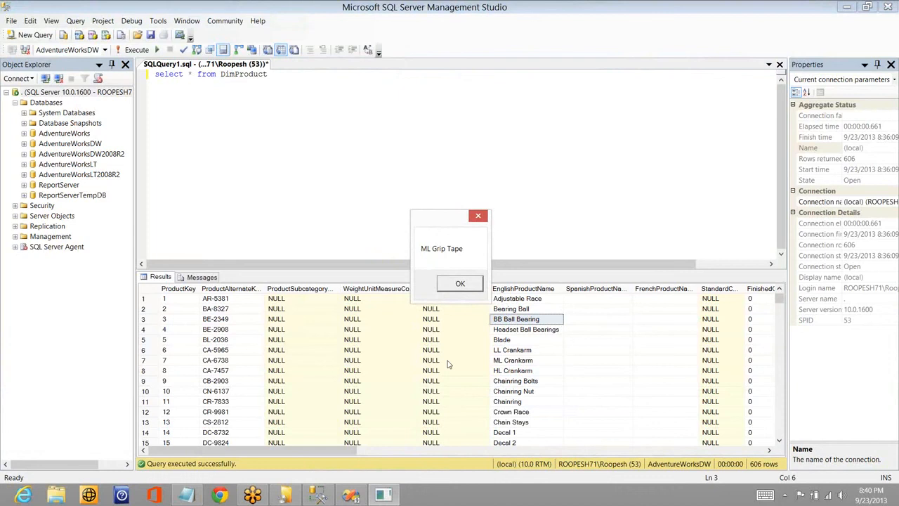
# - Switch back to Visual Studio, end the debugging run and clear the selection on the control flow
pyautogui.hotkey('alt', 'Tab')
pyautogui.hotkey('alt', 'Tab')
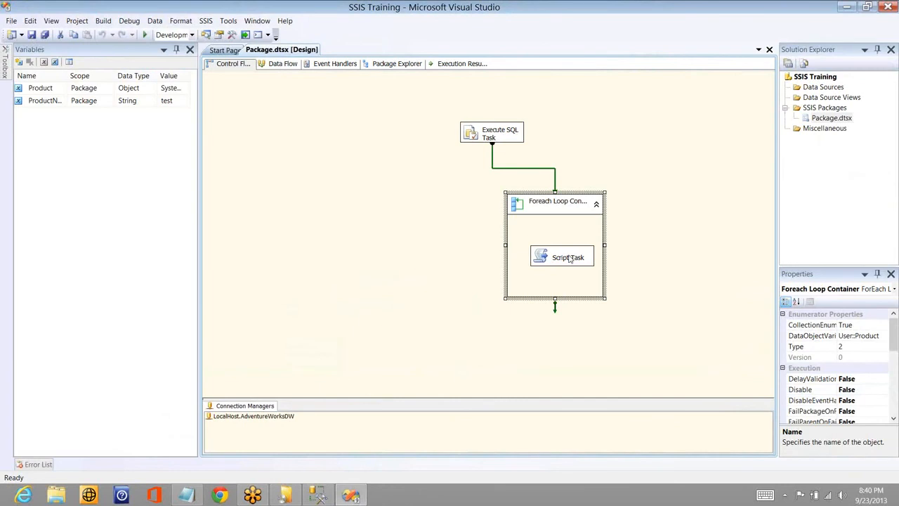
pyautogui.click(569, 258)
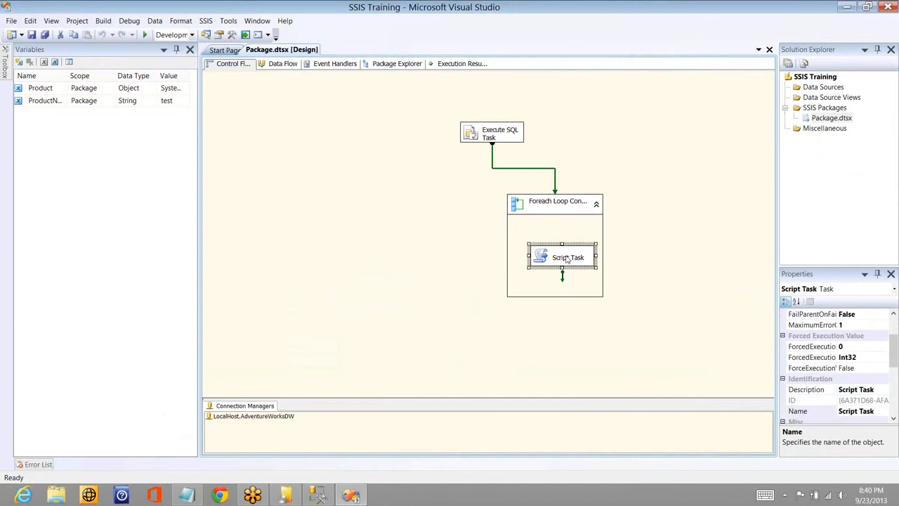
pyautogui.click(546, 209)
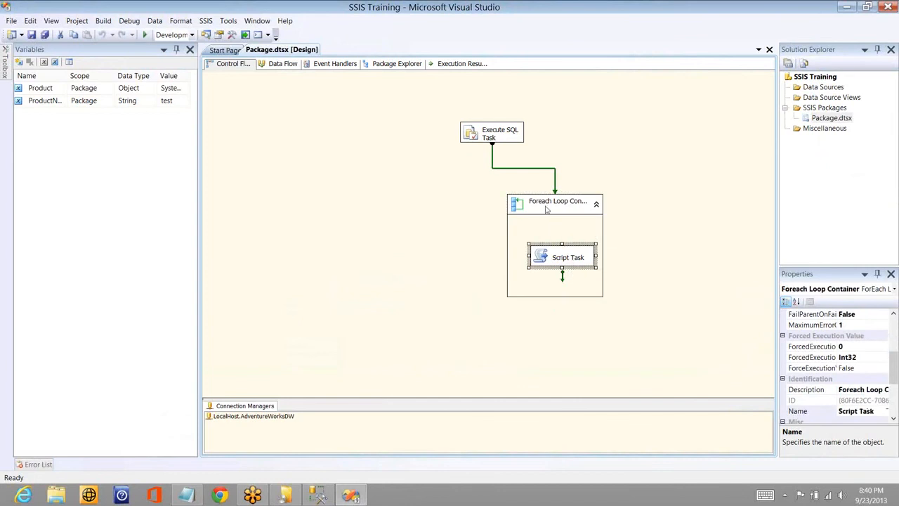
pyautogui.click(615, 169)
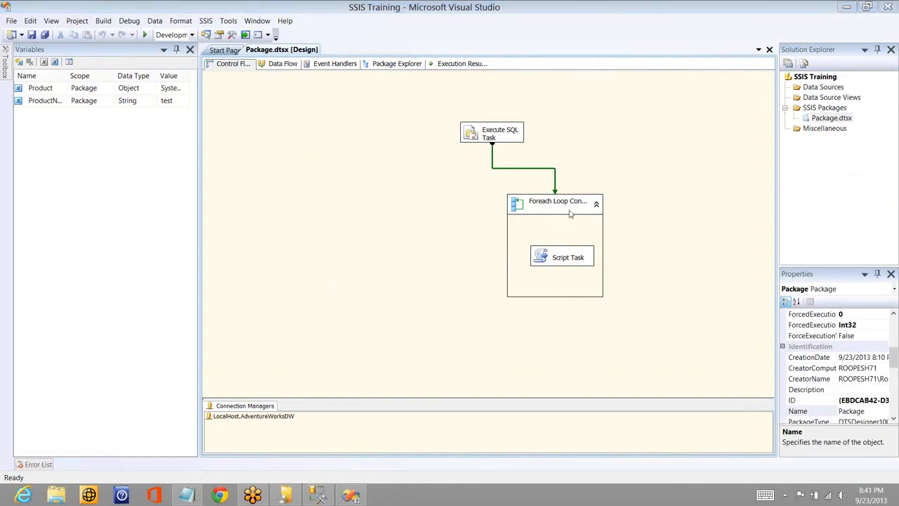
# - Switch to SQL Server Management Studio and examine the ProductKey column in the DimProduct results
pyautogui.hotkey('alt', 'Tab')
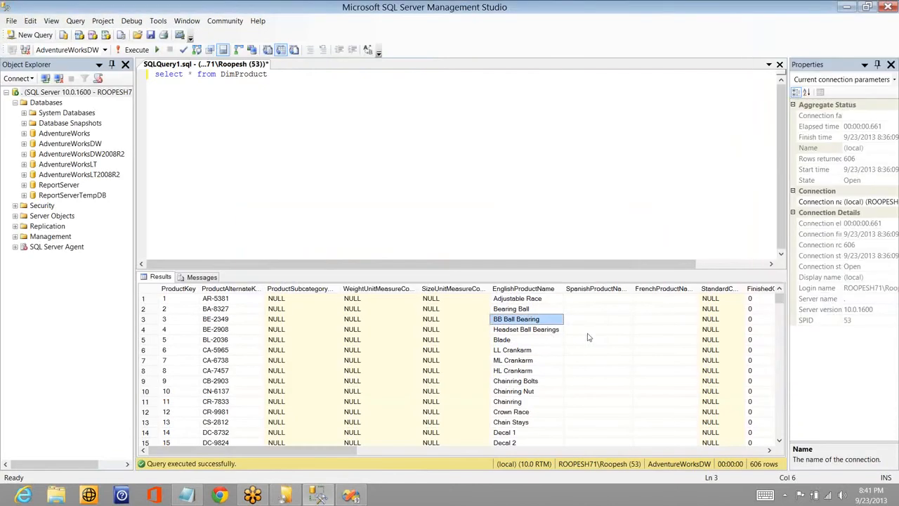
pyautogui.click(593, 330)
pyautogui.click(236, 329)
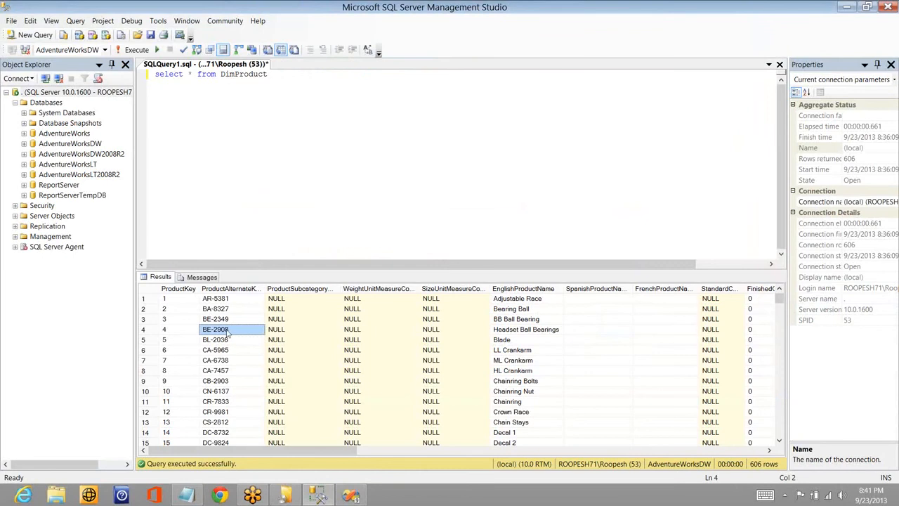
pyautogui.click(162, 320)
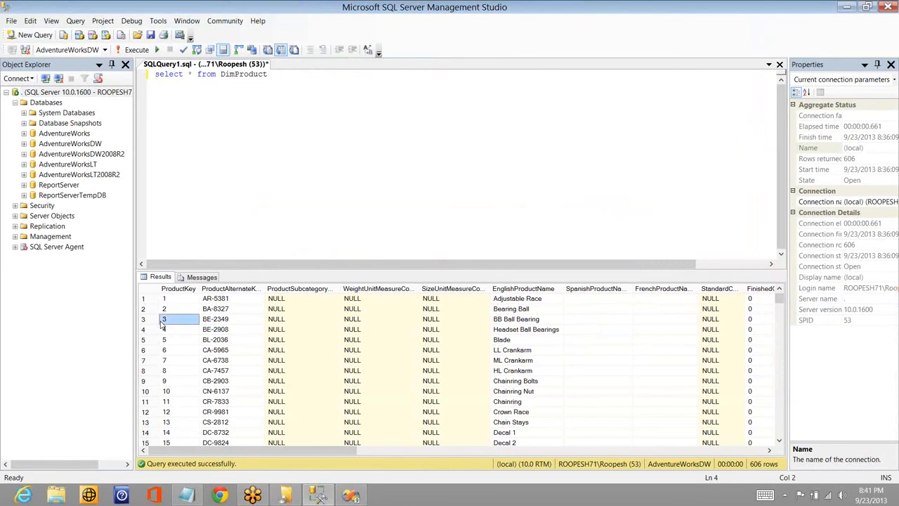
# - Return to Visual Studio and add a package-scoped Int32 variable named PrdKey
pyautogui.hotkey('alt', 'Tab')
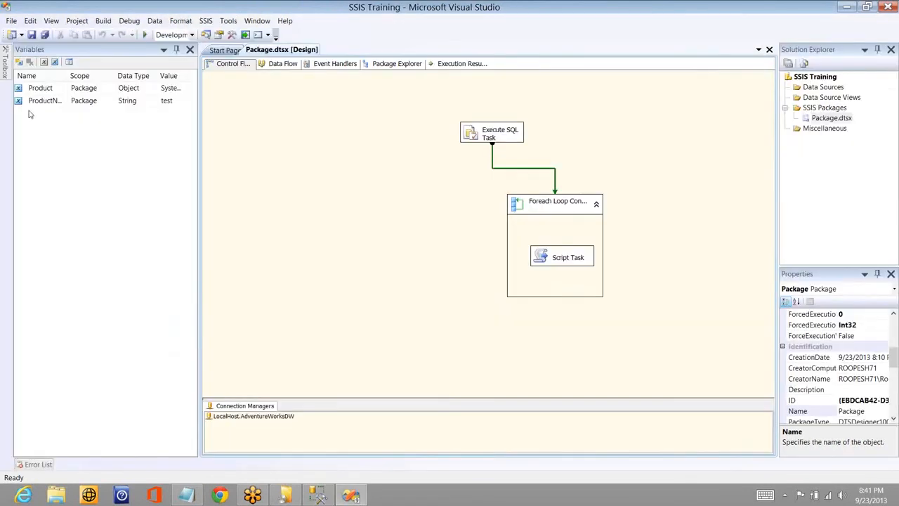
pyautogui.click(19, 62)
pyautogui.write('Pr')
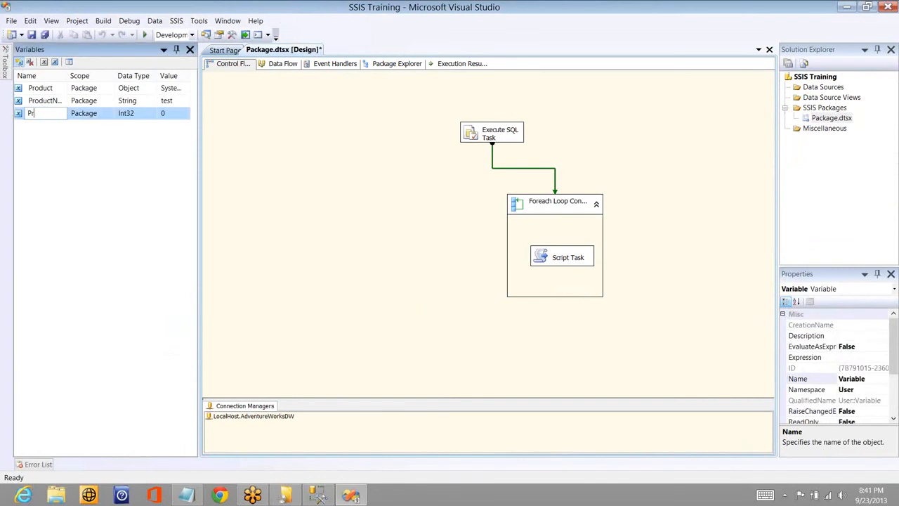
pyautogui.write('oKey')
pyautogui.press('Return')
# - Map the User::PrdKey variable to index 0 in the Foreach Loop Container's variable mappings
pyautogui.doubleClick(561, 207)
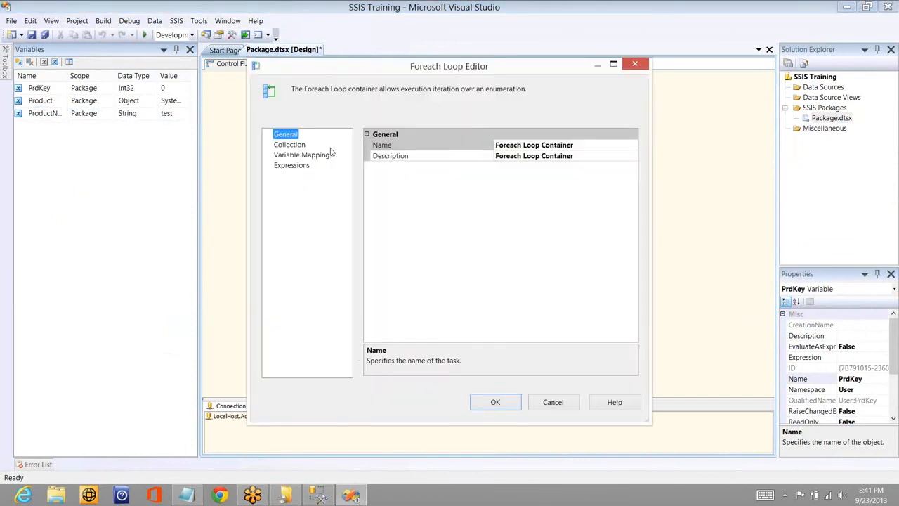
pyautogui.click(309, 154)
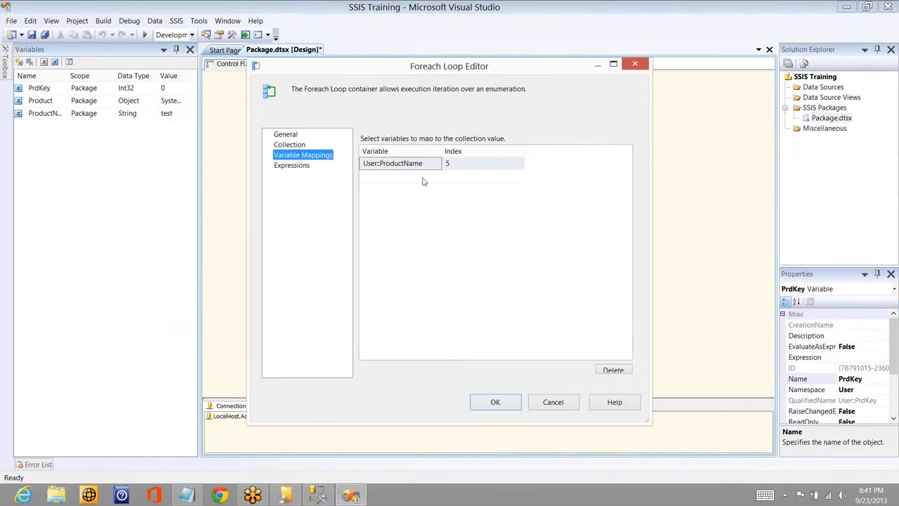
pyautogui.click(421, 177)
pyautogui.click(436, 176)
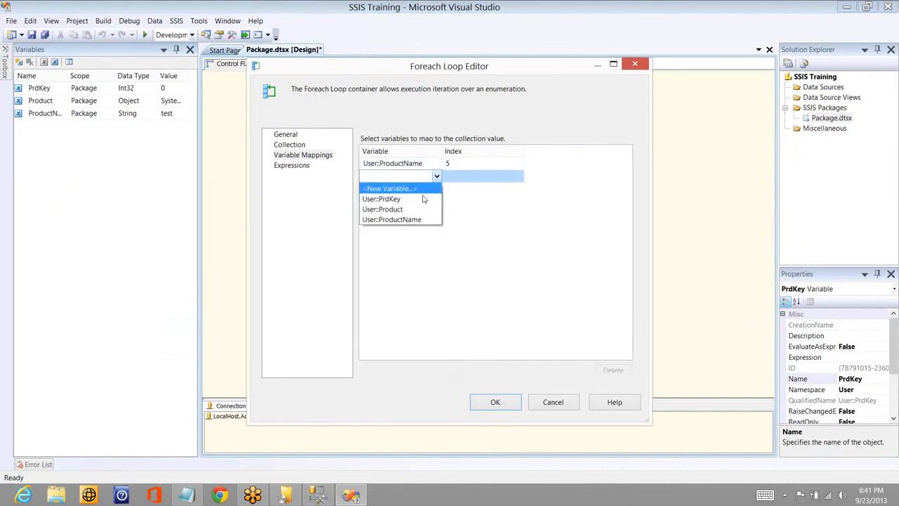
pyautogui.click(422, 198)
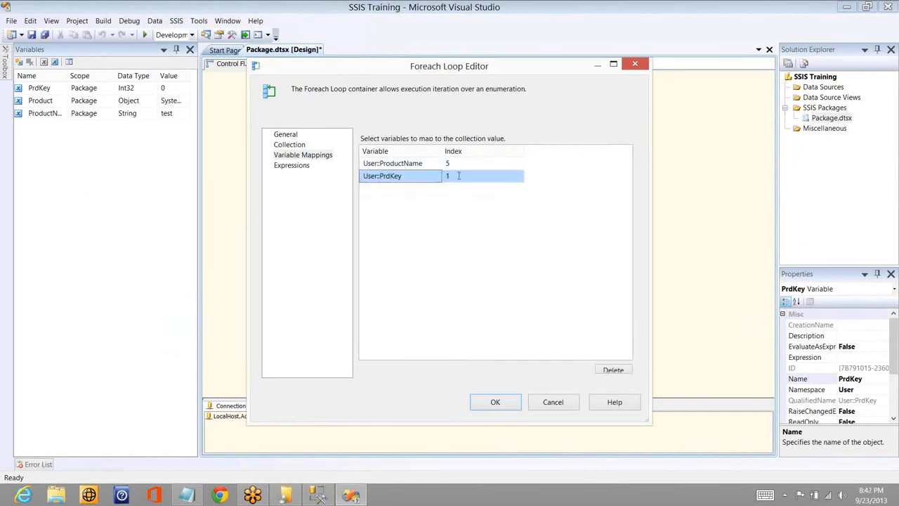
pyautogui.click(458, 175)
pyautogui.press('BackSpace')
pyautogui.write('0')
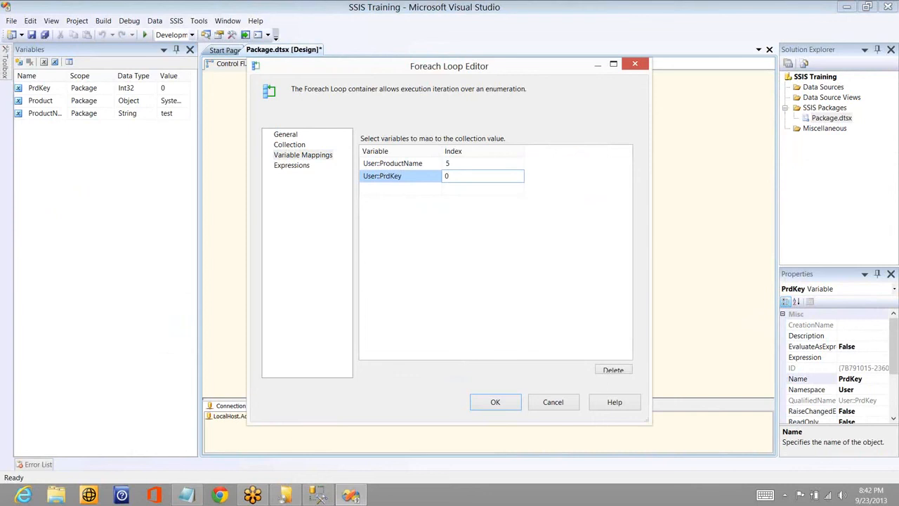
pyautogui.click(495, 402)
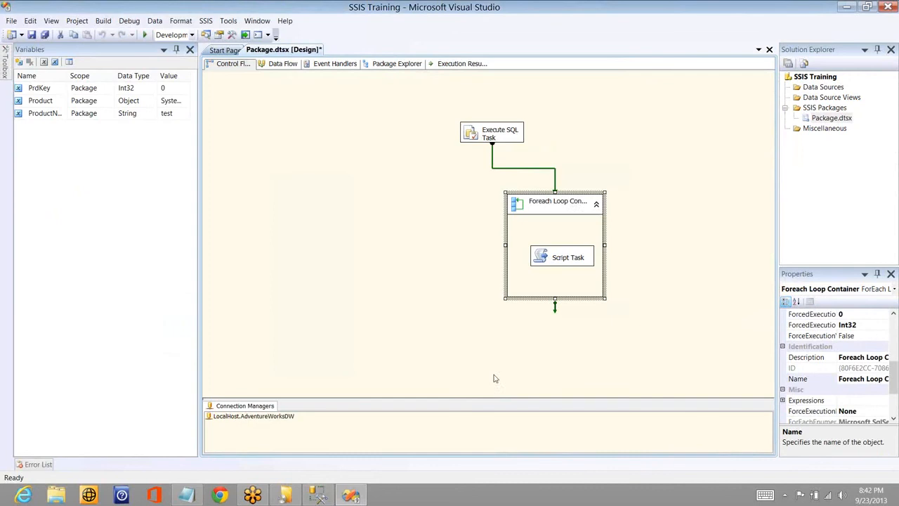
# - Add User::PrdKey alongside User::ProductName to the Script Task's read-only variables
pyautogui.doubleClick(568, 257)
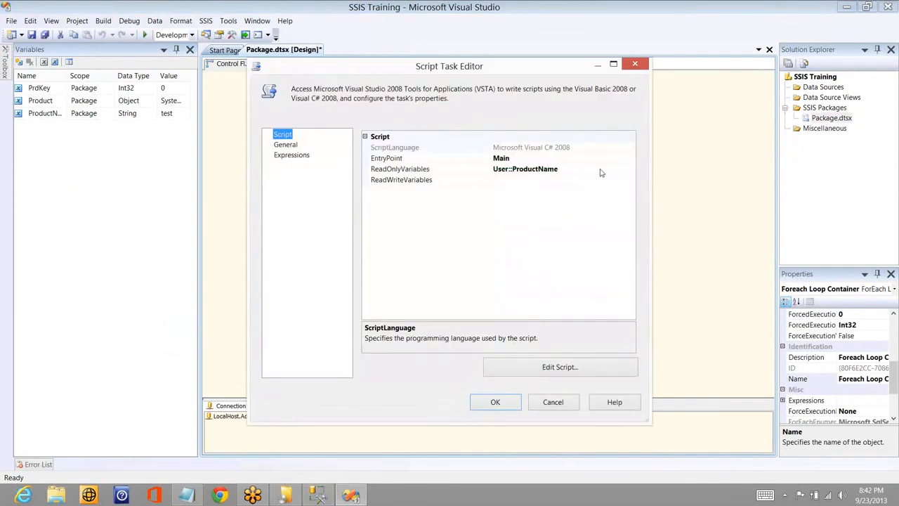
pyautogui.click(625, 170)
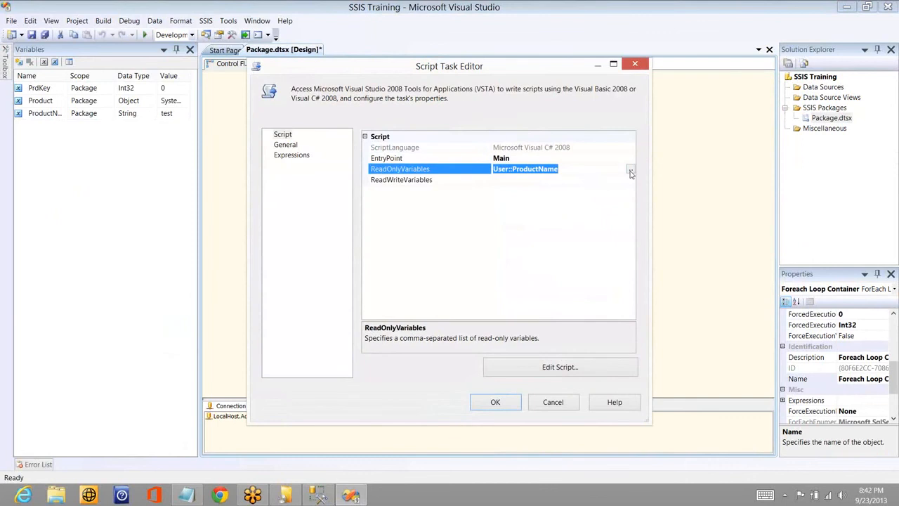
pyautogui.click(630, 171)
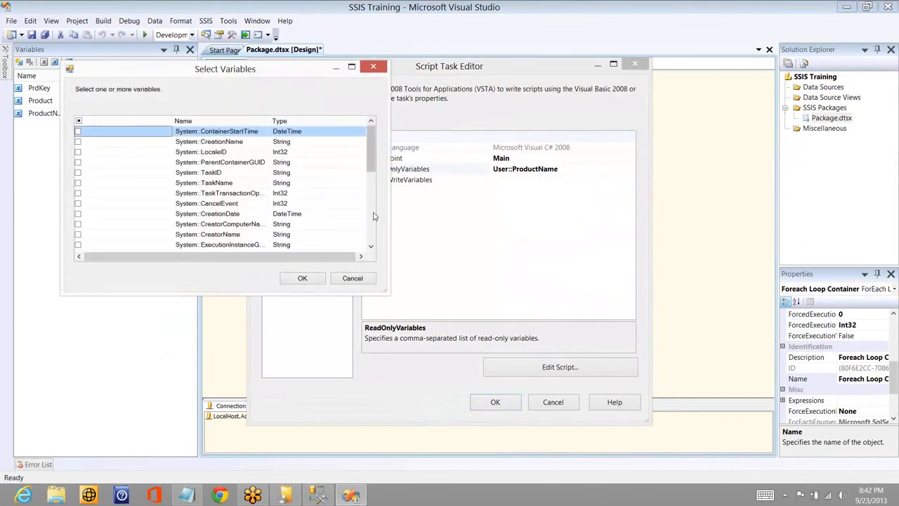
pyautogui.click(373, 213)
pyautogui.click(78, 224)
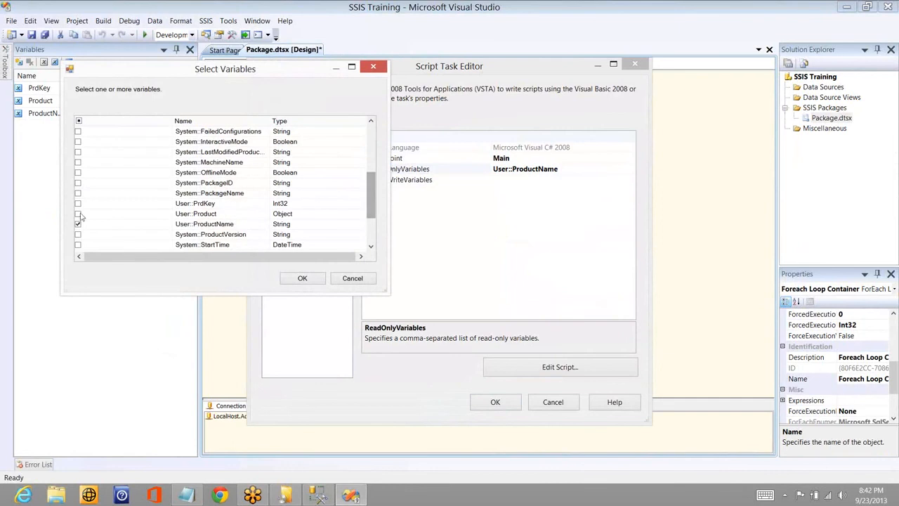
pyautogui.click(78, 203)
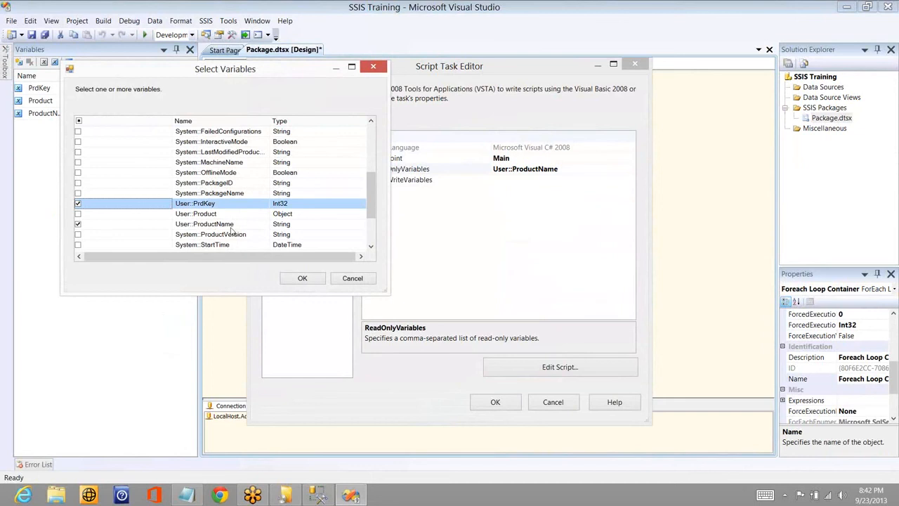
pyautogui.click(302, 278)
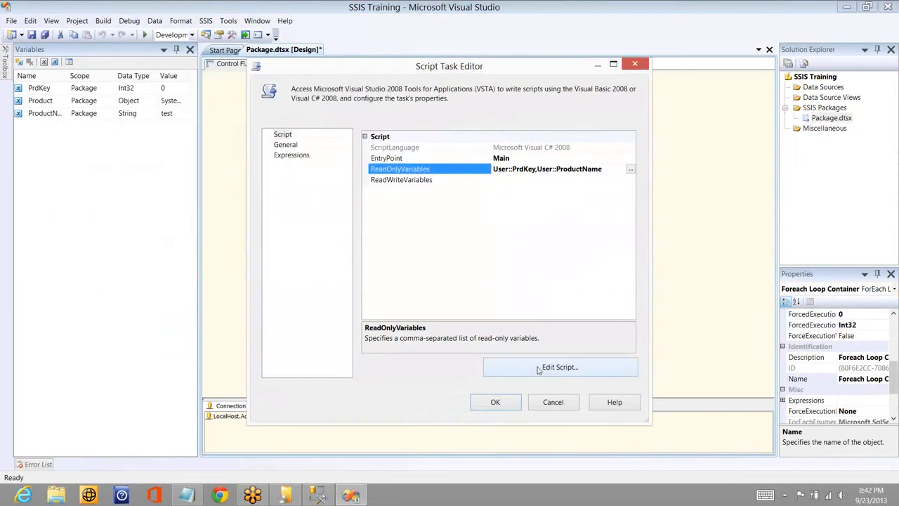
# - Open the Script Task's code and duplicate the User::ProductName MessageBox.Show line directly below the original in Main()
pyautogui.click(538, 368)
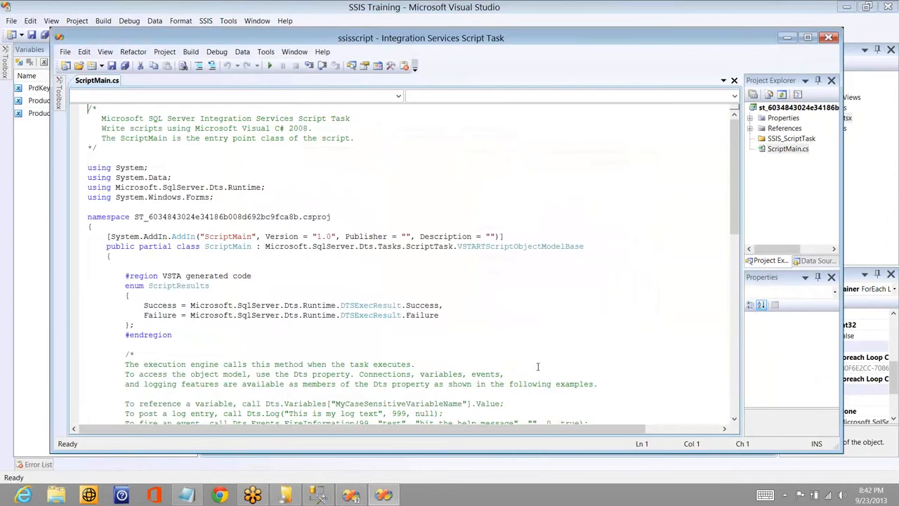
pyautogui.scroll(-1, 545, 362)
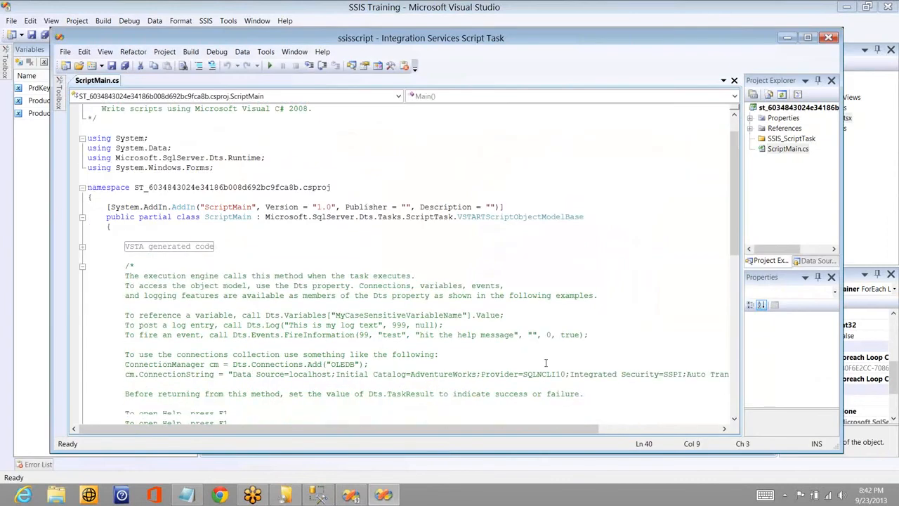
pyautogui.hotkey('ctrl', 'End')
pyautogui.click(579, 375)
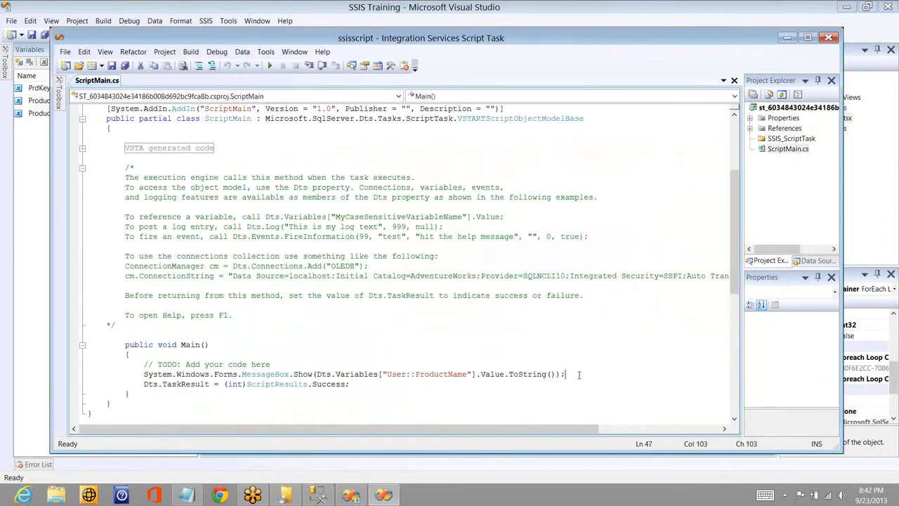
pyautogui.hotkey('shift', 'Home')
pyautogui.hotkey('ctrl', 'c')
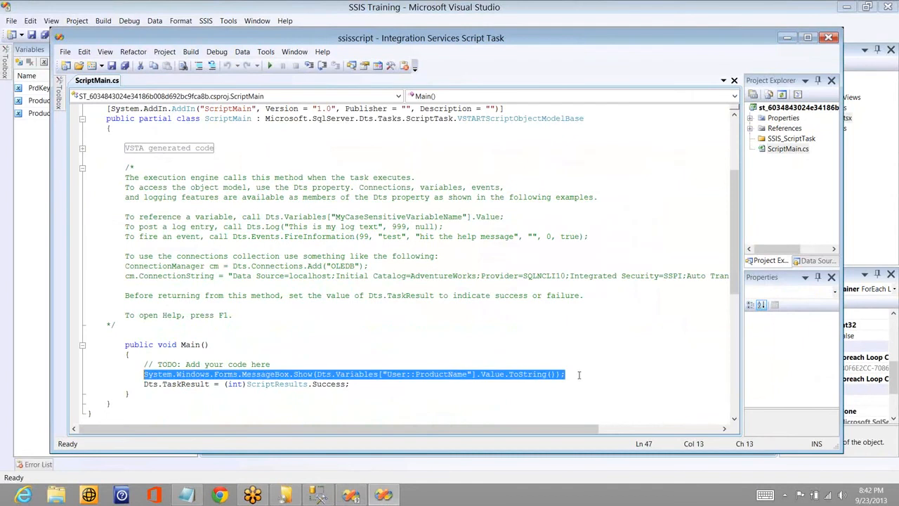
pyautogui.press('End')
pyautogui.press('Return')
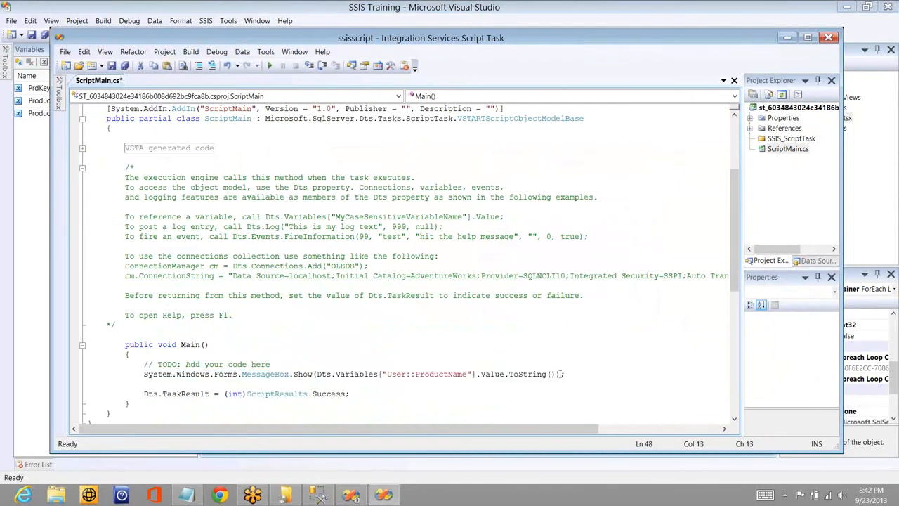
pyautogui.hotkey('ctrl', 'v')
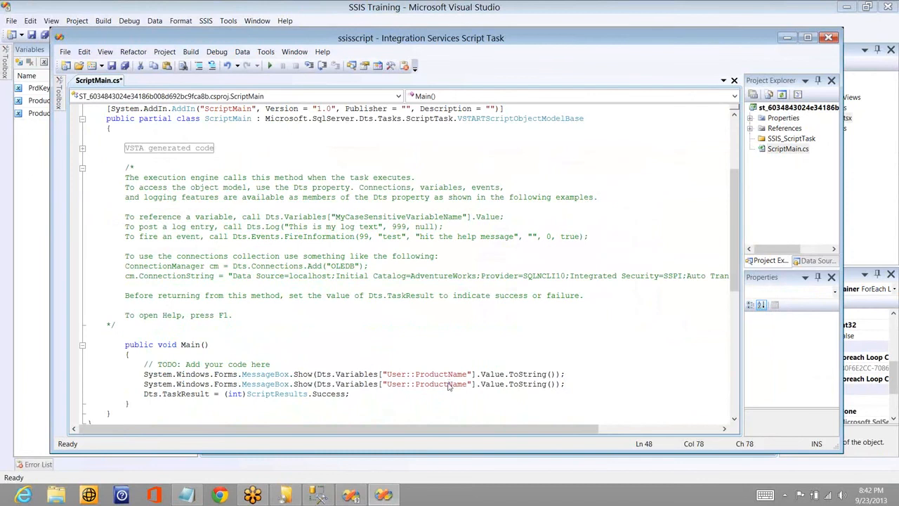
# - Change the variable in the duplicated message box line to User::PrdKey, then build and close the script project
pyautogui.doubleClick(449, 383)
pyautogui.write('Pro')
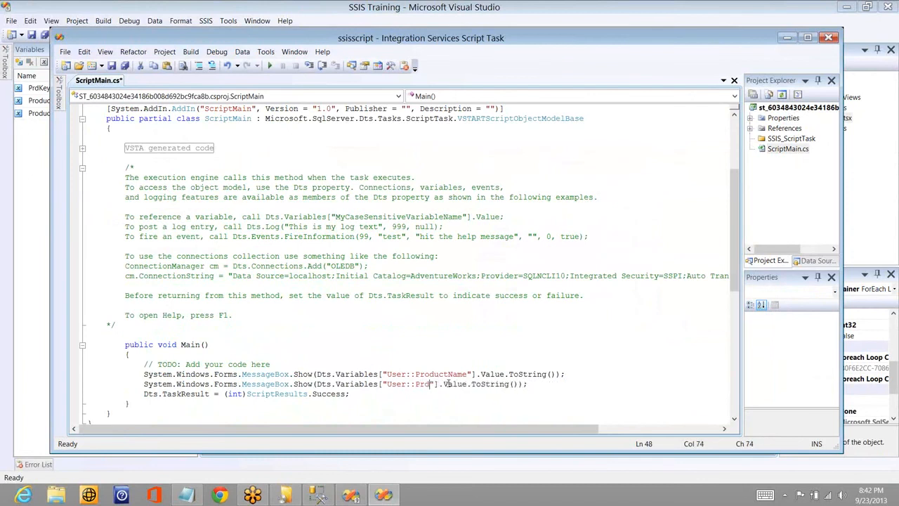
pyautogui.write('Key')
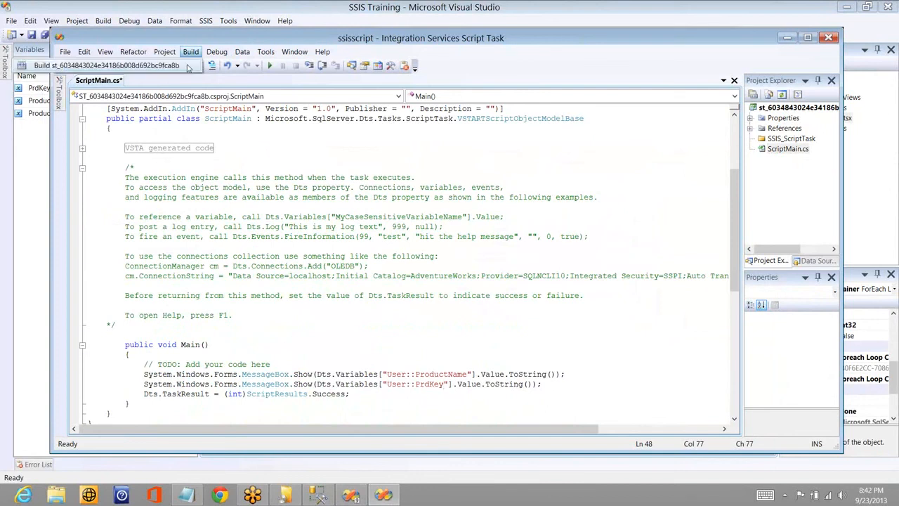
pyautogui.click(187, 67)
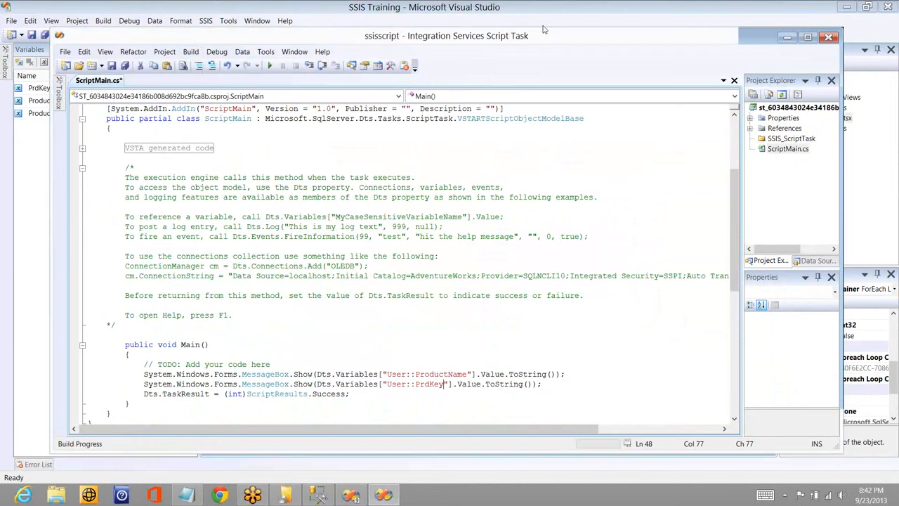
pyautogui.rightClick(367, 39)
pyautogui.click(397, 105)
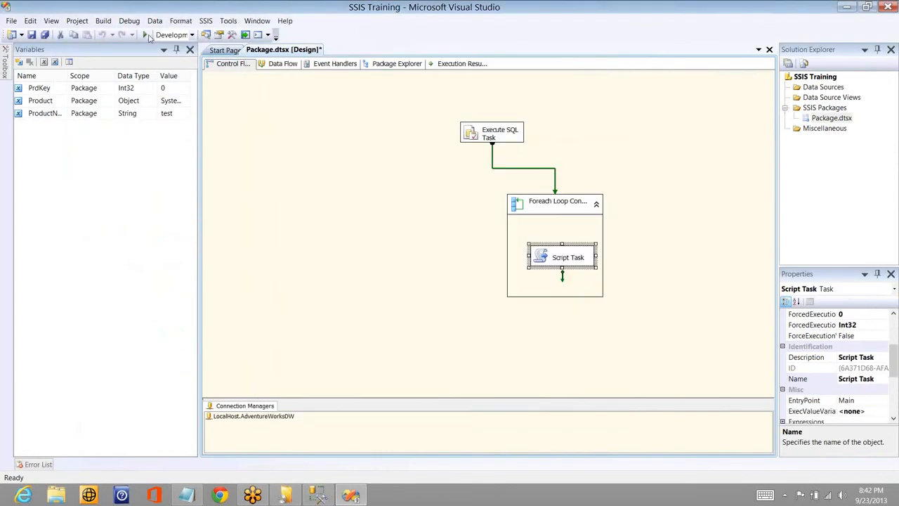
# - Debug the package, checking the successive message boxes for product name and key pairs, and stop the run
pyautogui.click(145, 34)
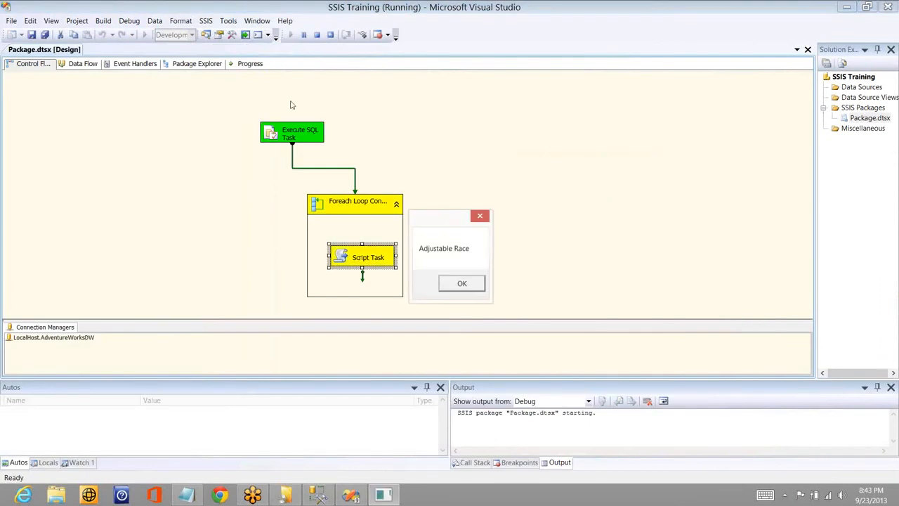
pyautogui.click(465, 284)
pyautogui.click(471, 285)
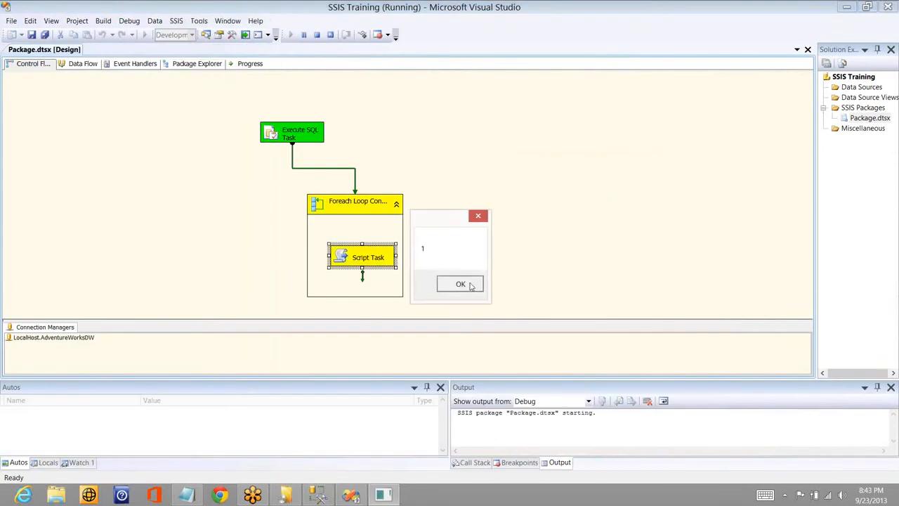
pyautogui.click(460, 284)
pyautogui.click(460, 284)
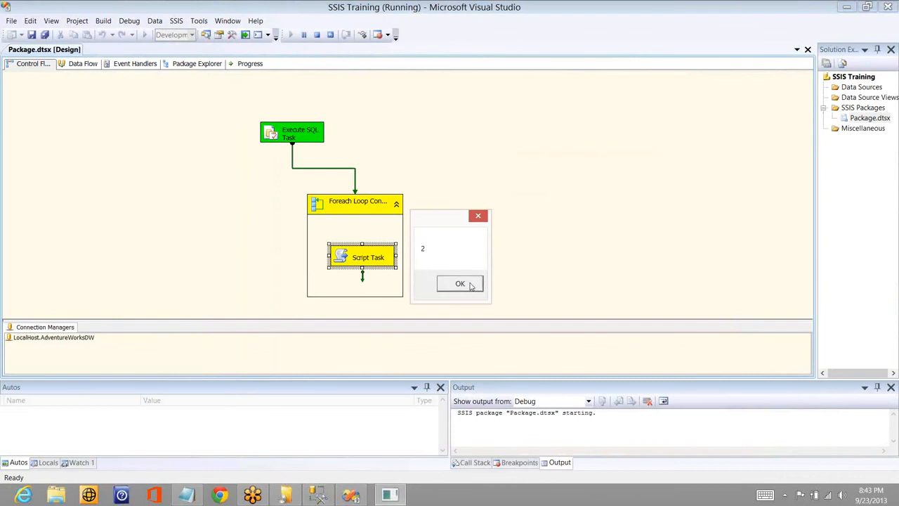
pyautogui.click(460, 284)
pyautogui.click(471, 284)
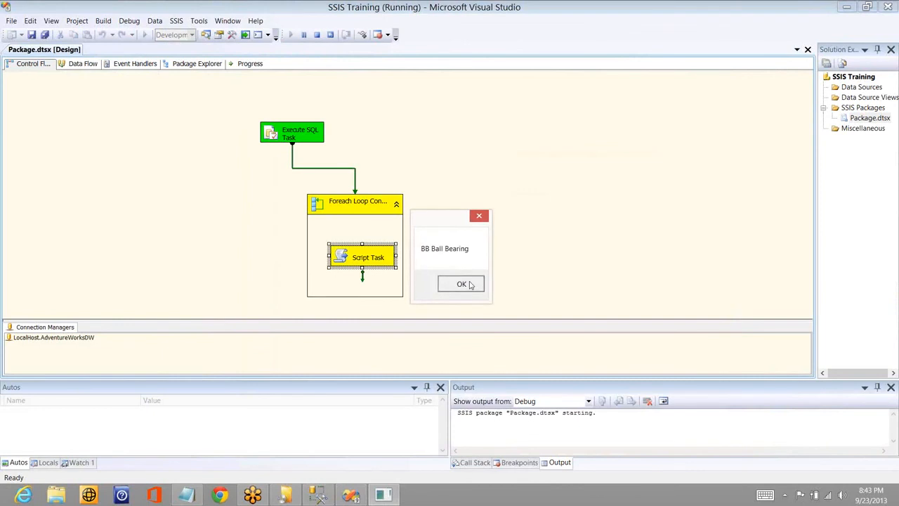
pyautogui.click(471, 285)
pyautogui.click(470, 285)
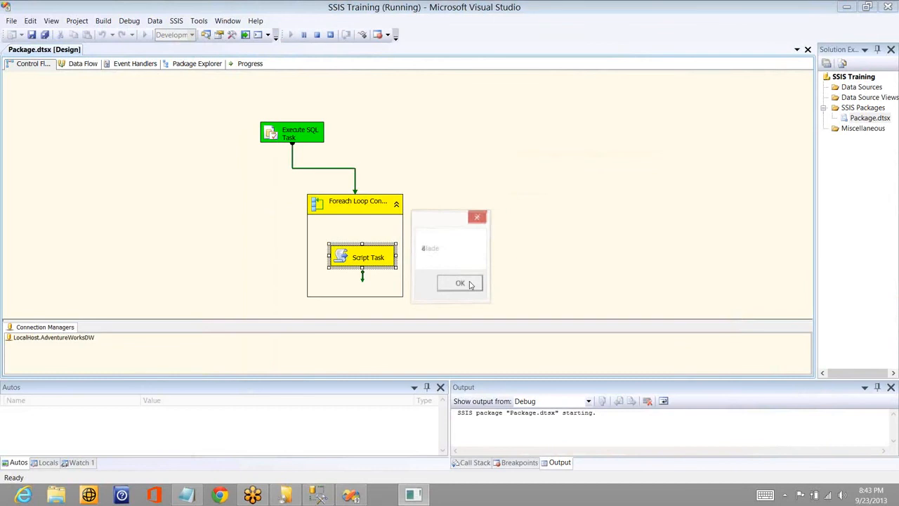
pyautogui.click(470, 284)
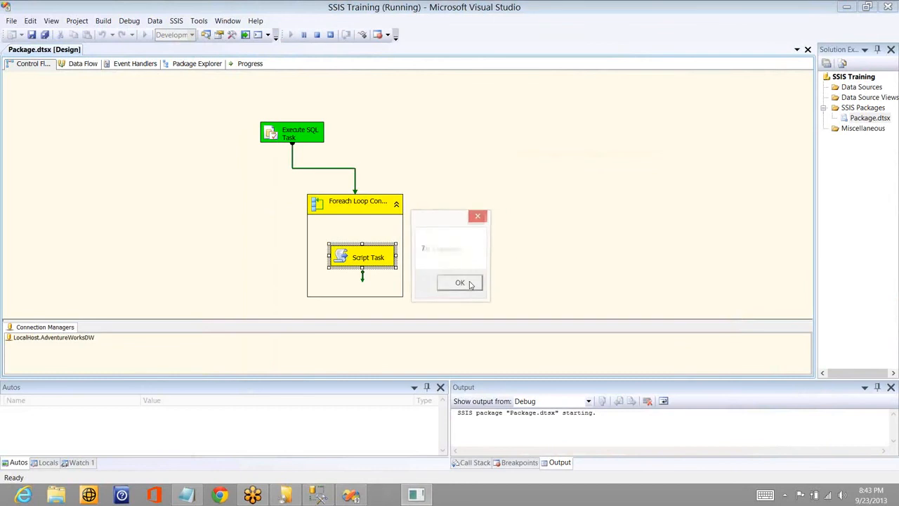
pyautogui.click(469, 284)
pyautogui.click(463, 283)
pyautogui.click(461, 281)
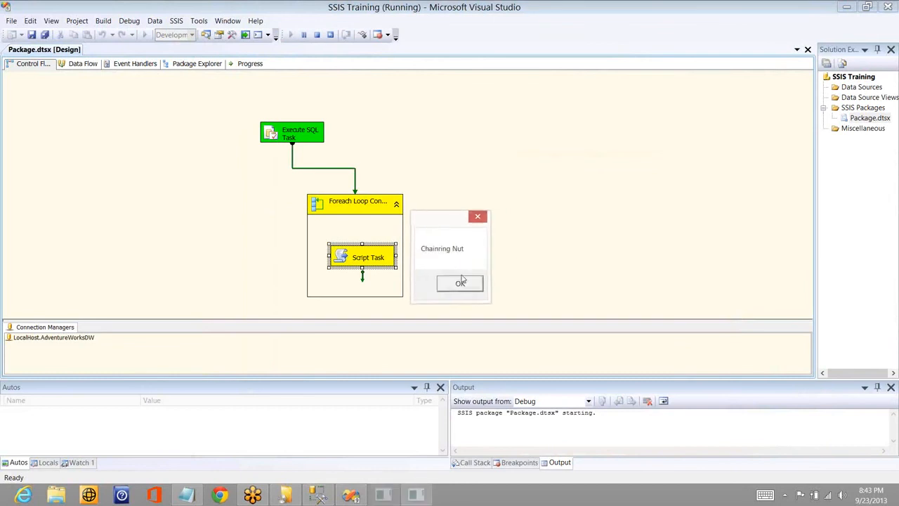
pyautogui.click(317, 35)
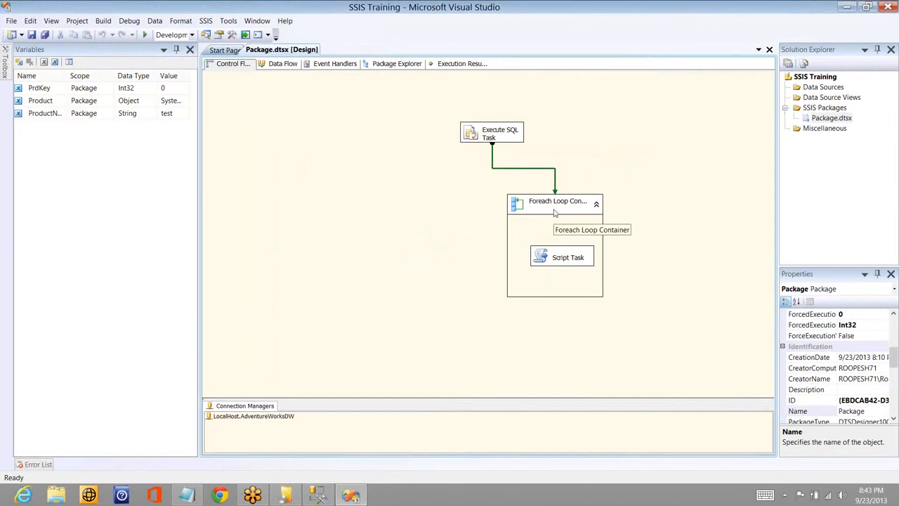
# - Reopen the Foreach Loop Container's variable mappings and start a new mapping row below User::PrdKey
pyautogui.doubleClick(554, 213)
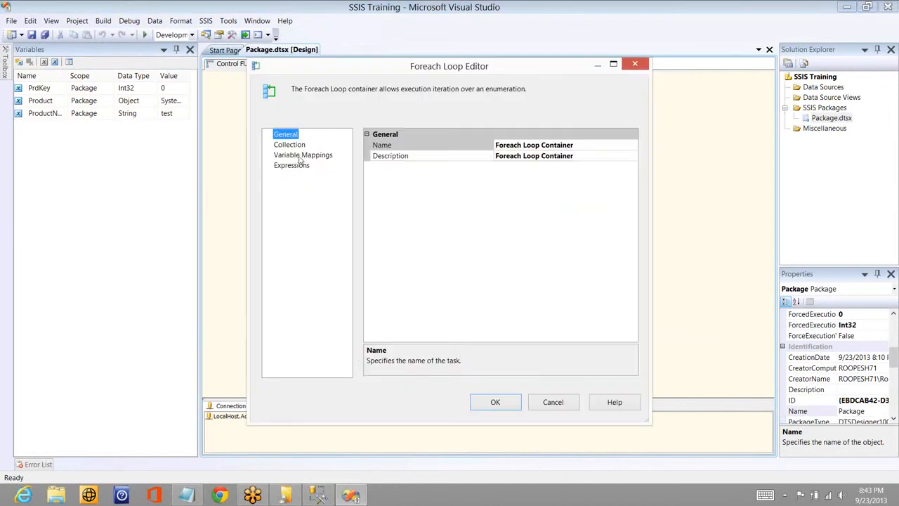
pyautogui.click(299, 156)
pyautogui.click(434, 191)
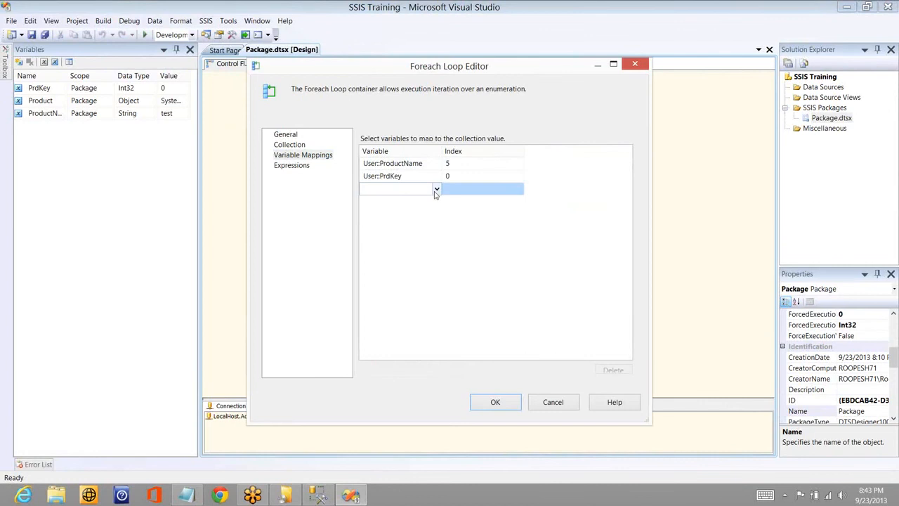
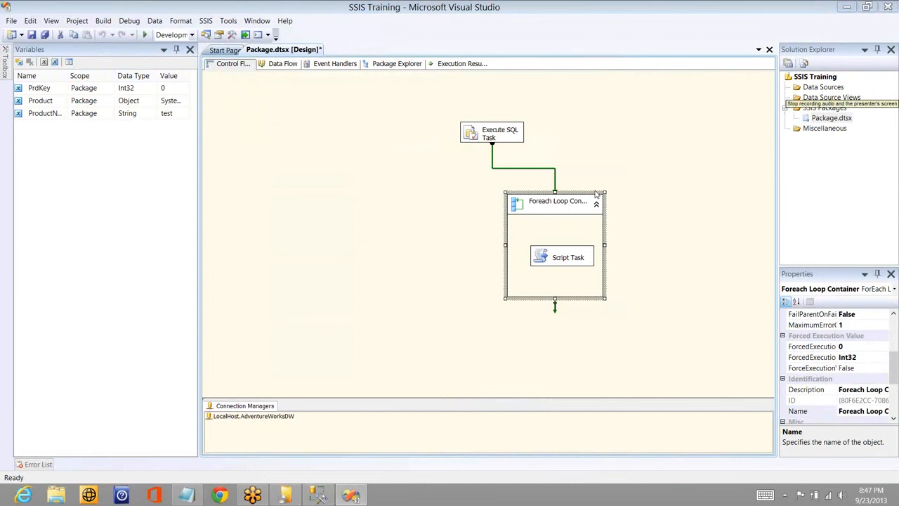
# - Try changing the Foreach Loop Container's collection enumerator to Foreach From Variable Enumerator and look for a source variable
pyautogui.click(650, 173)
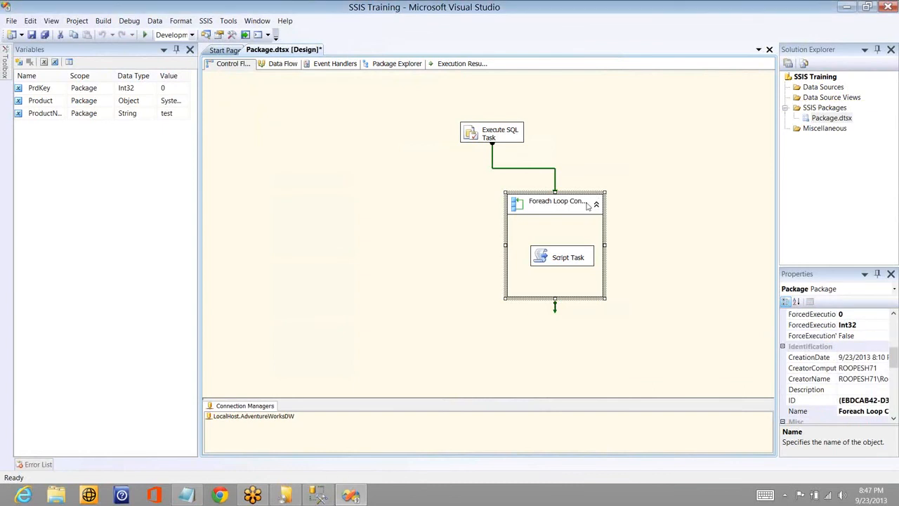
pyautogui.doubleClick(587, 205)
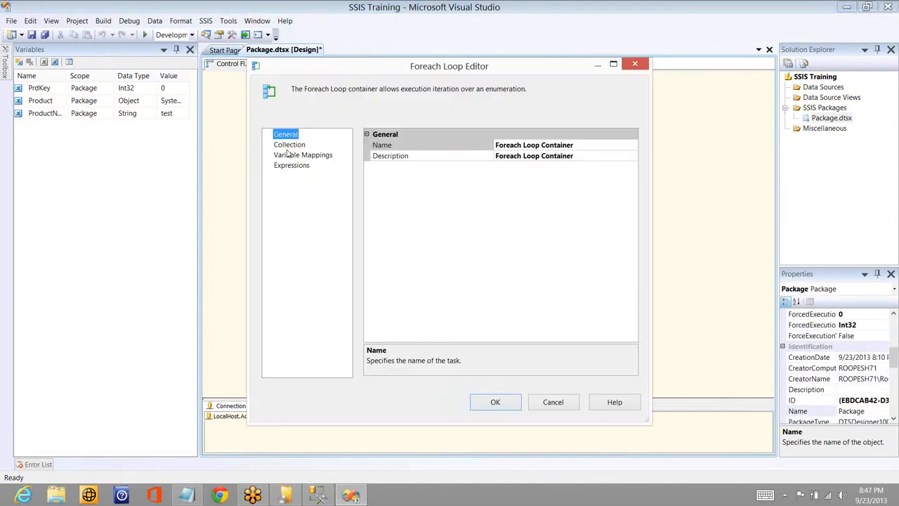
pyautogui.click(289, 145)
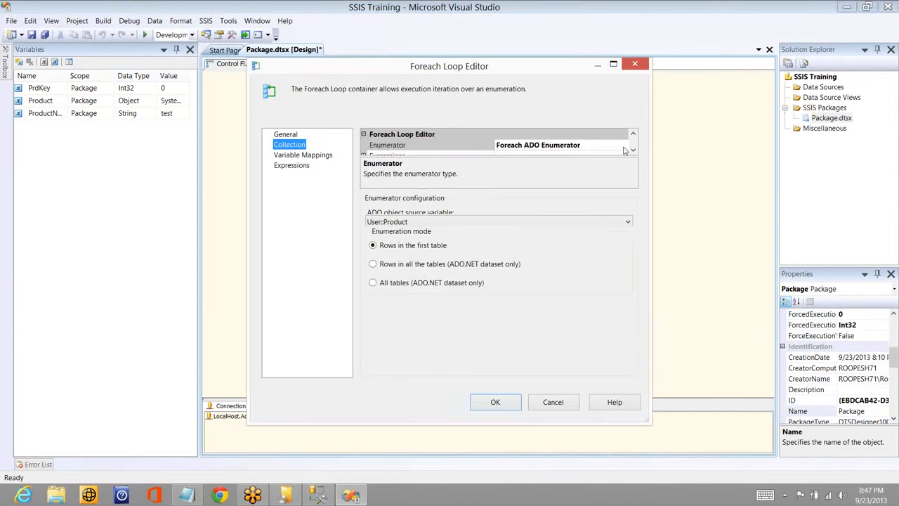
pyautogui.click(623, 146)
pyautogui.click(623, 146)
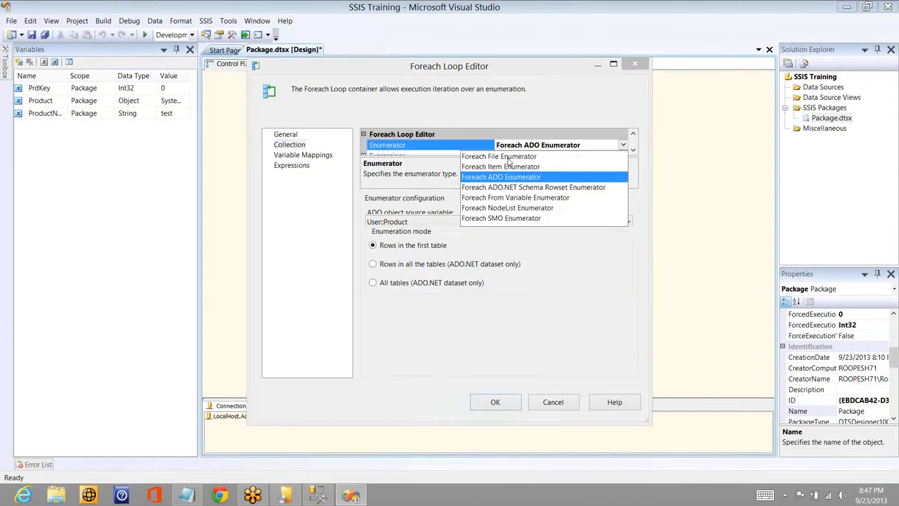
pyautogui.click(497, 199)
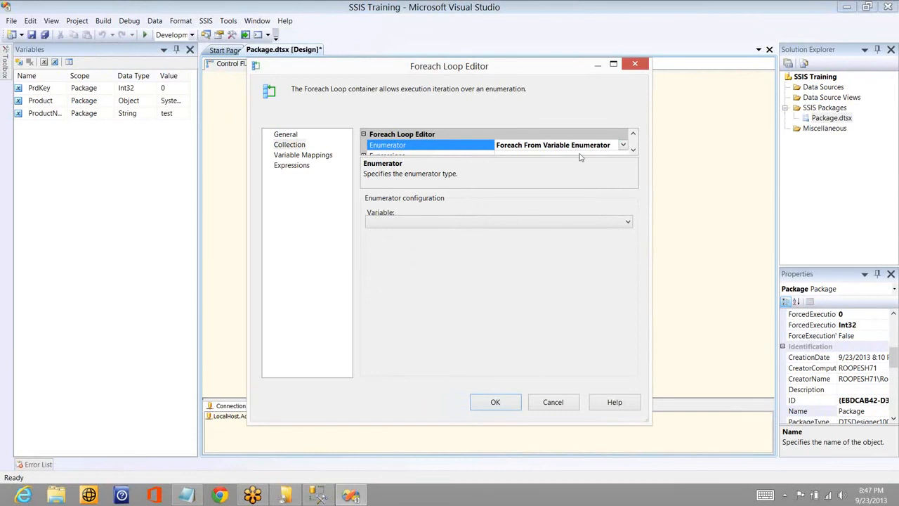
pyautogui.click(560, 222)
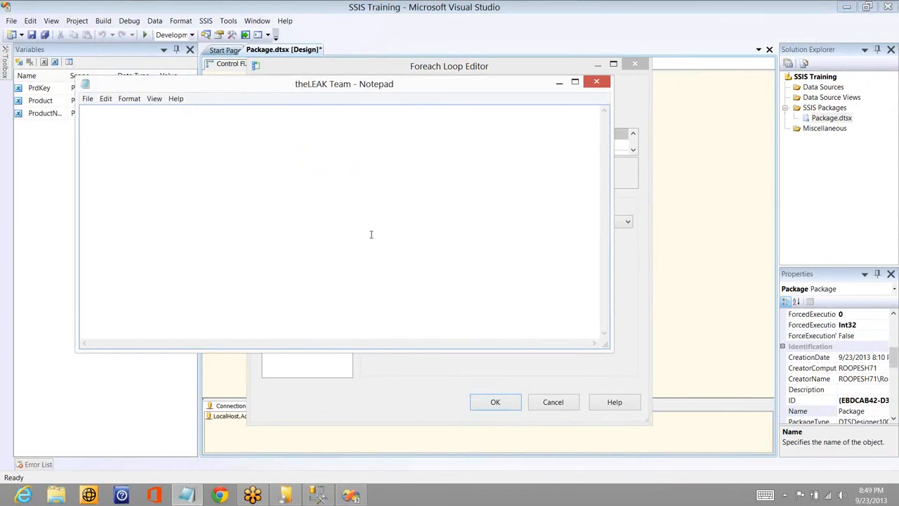
# - In Notepad, write an example string declaration named Path holding a quoted first name
pyautogui.write('Path - ""')
pyautogui.press('Left')
pyautogui.write('roopesh')
pyautogui.press('Home')
pyautogui.write('string')
# - Duplicate the string Path line directly below the original
pyautogui.hotkey('ctrl', 'a')
pyautogui.hotkey('ctrl', 'c')
pyautogui.press('End')
pyautogui.press('Return')
pyautogui.hotkey('ctrl', 'v')
pyautogui.press('Home')
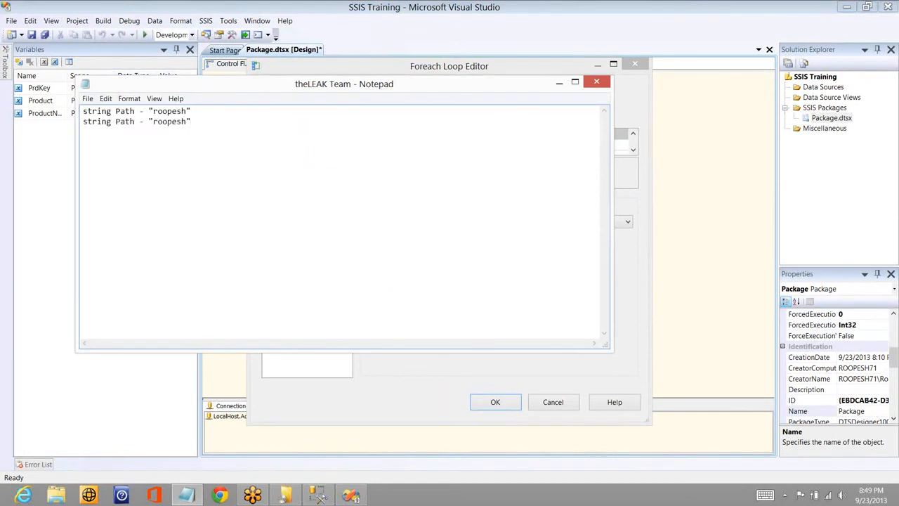
# - Change the duplicated line into the integer example int Path1 - 23
pyautogui.hotkey('ctrl', 'shift', 'Right')
pyautogui.hotkey('shift', 'Left')
pyautogui.write('i')
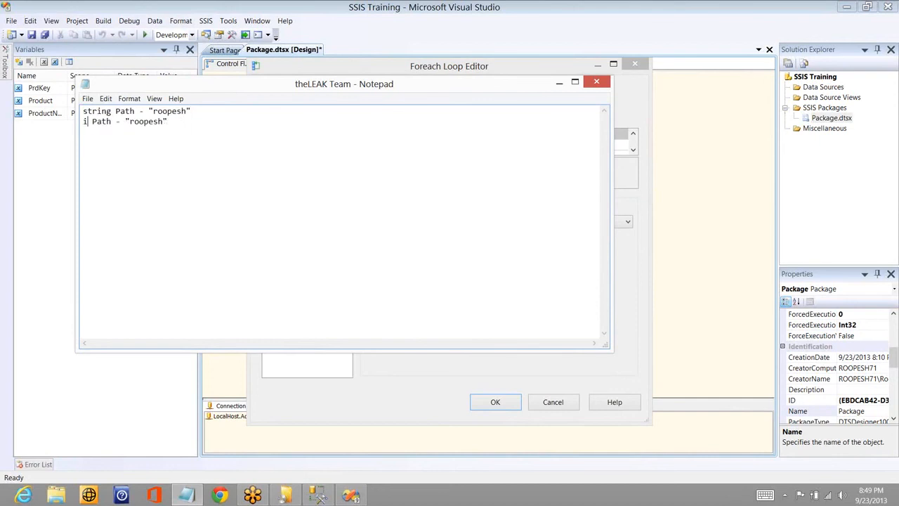
pyautogui.write('nt')
pyautogui.hotkey('ctrl', 'Right')
pyautogui.hotkey('ctrl', 'Right')
pyautogui.press('Left')
pyautogui.write('1')
pyautogui.hotkey('ctrl', 'Right')
pyautogui.hotkey('ctrl', 'Right')
pyautogui.hotkey('shift', 'End')
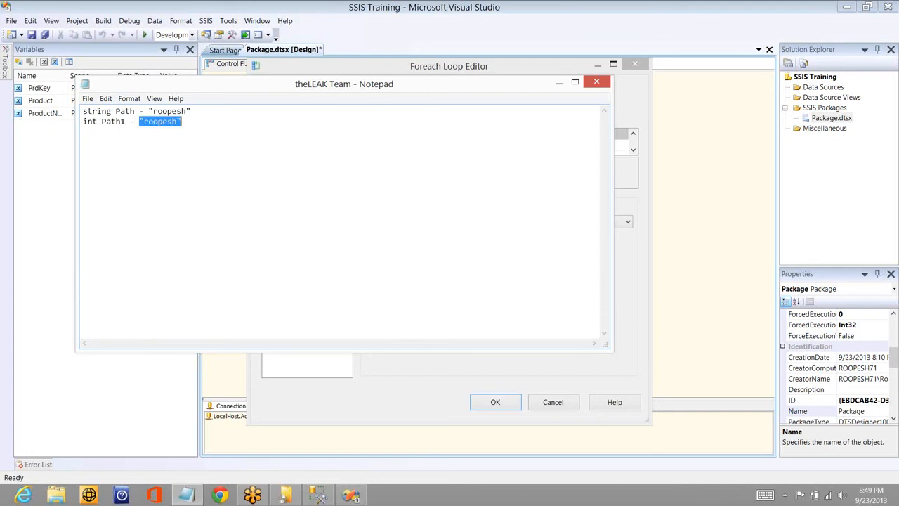
pyautogui.write('23')
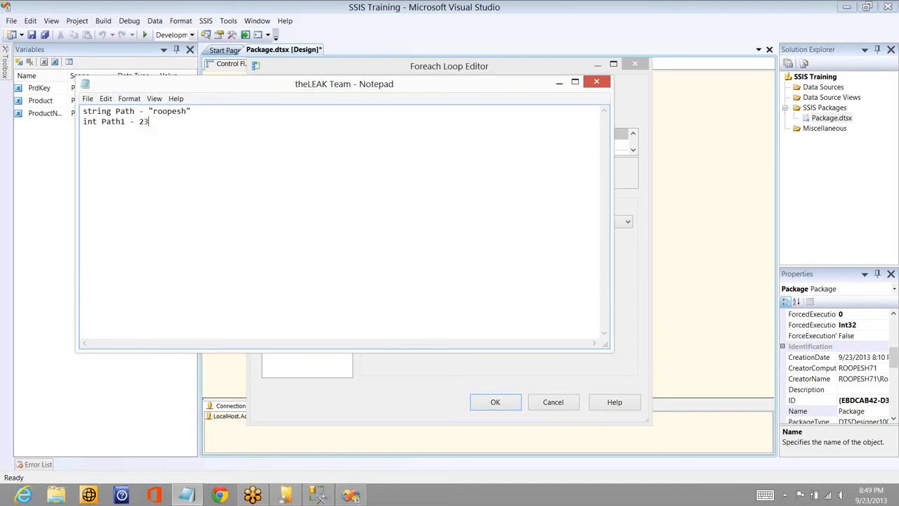
# - Add a third line declaring Array test = {} with a quoted first name as its first element
pyautogui.press('Return')
pyautogui.write('Ar')
pyautogui.write('ray')
pyautogui.write(' test')
pyautogui.write(' = ')
pyautogui.write('{}')
pyautogui.write('""')
pyautogui.press('Left')
pyautogui.write('roopesh')
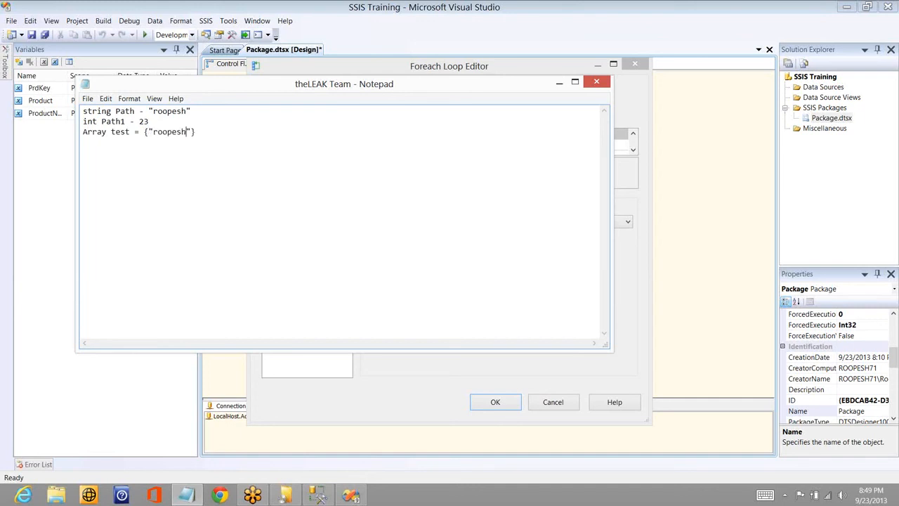
pyautogui.write(',""')
pyautogui.write('lokesh')
# - Extend the Array test list with two more quoted first names separated by commas
pyautogui.press('Right')
pyautogui.write(',"lokesh","Vinay')
# - Duplicate the Array test line below and replace its elements with 1,24,35,46
pyautogui.hotkey('shift', 'Home')
pyautogui.hotkey('ctrl', 'c')
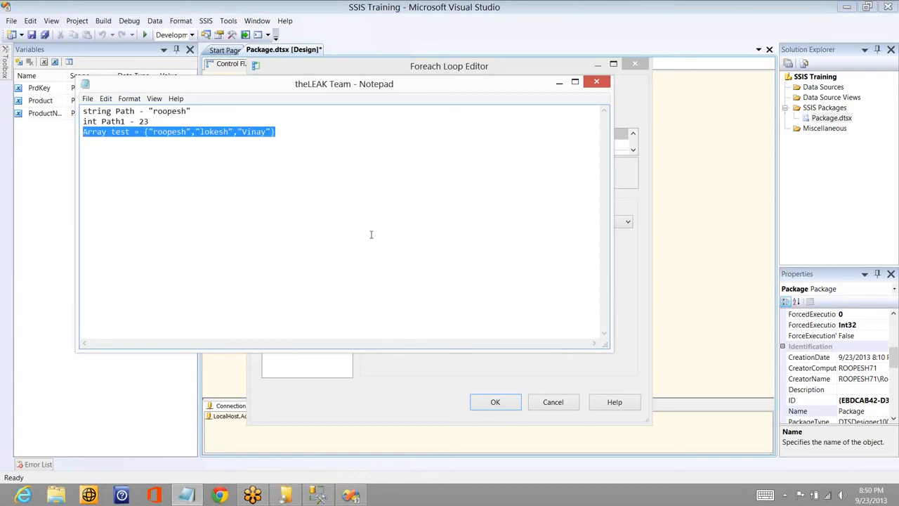
pyautogui.click(371, 234)
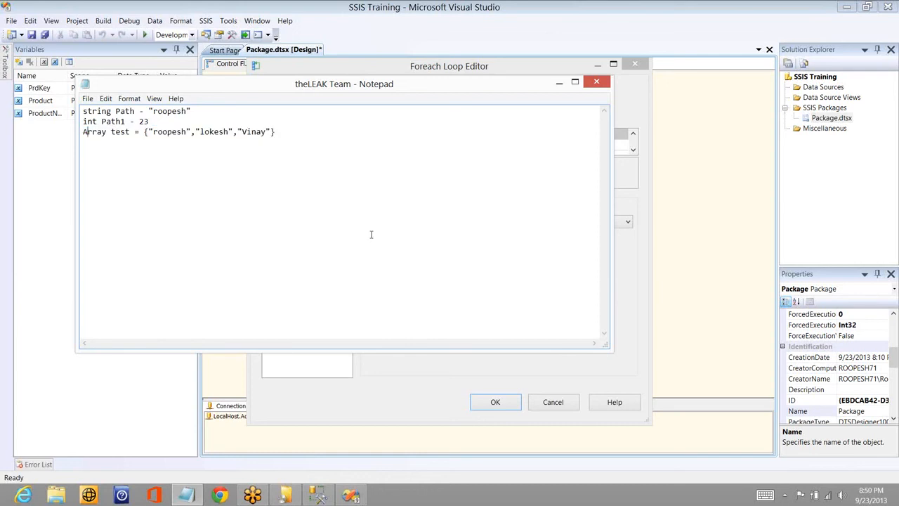
pyautogui.press('Return')
pyautogui.hotkey('ctrl', 'v')
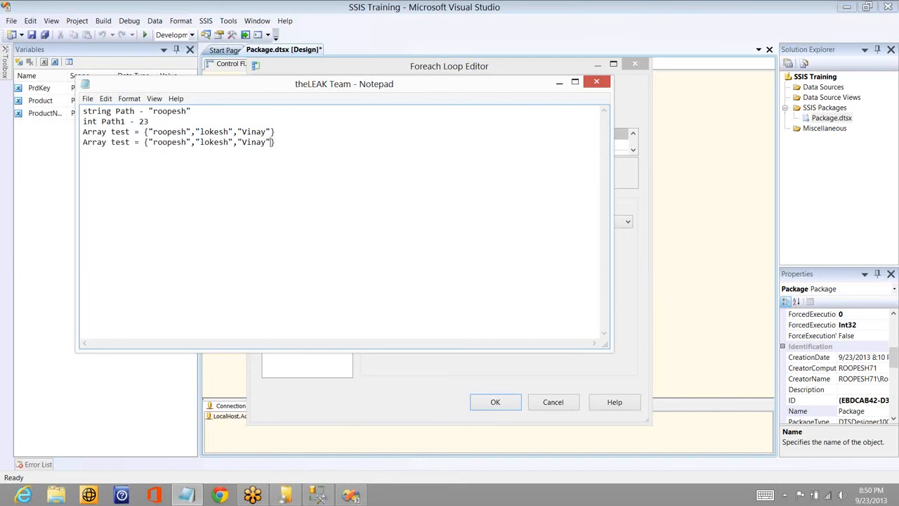
pyautogui.hotkey('ctrl', 'shift', 'Left')
pyautogui.hotkey('ctrl', 'shift', 'Left')
pyautogui.hotkey('shift', 'Right')
pyautogui.hotkey('shift', 'Right')
pyautogui.hotkey('shift', 'Right')
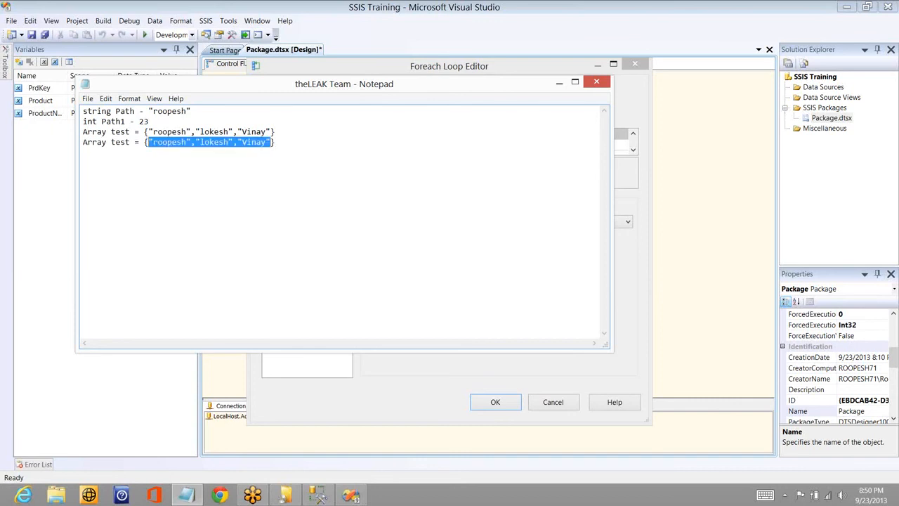
pyautogui.write('1,24,35')
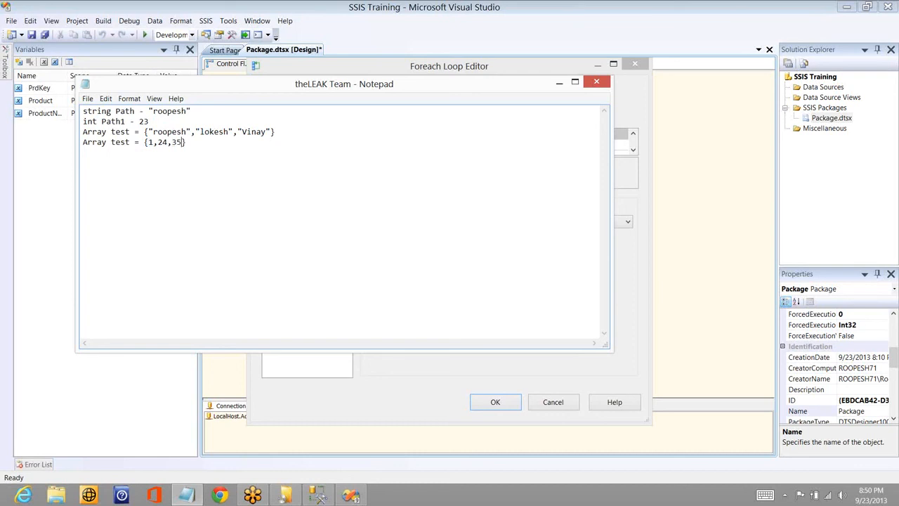
pyautogui.write(',46')
# - Return to Visual Studio and close the Foreach Loop Editor, discarding the enumerator change
pyautogui.doubleClick(144, 121)
pyautogui.click(116, 142)
pyautogui.click(626, 266)
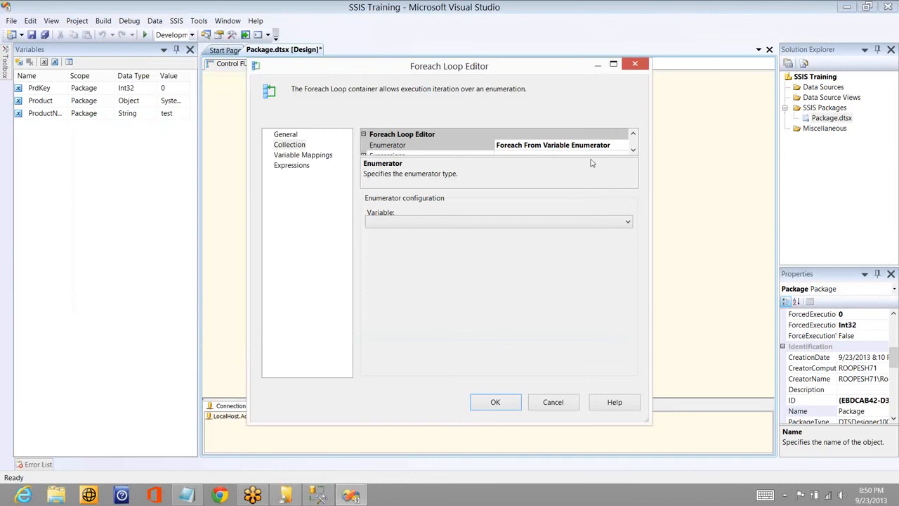
pyautogui.click(634, 64)
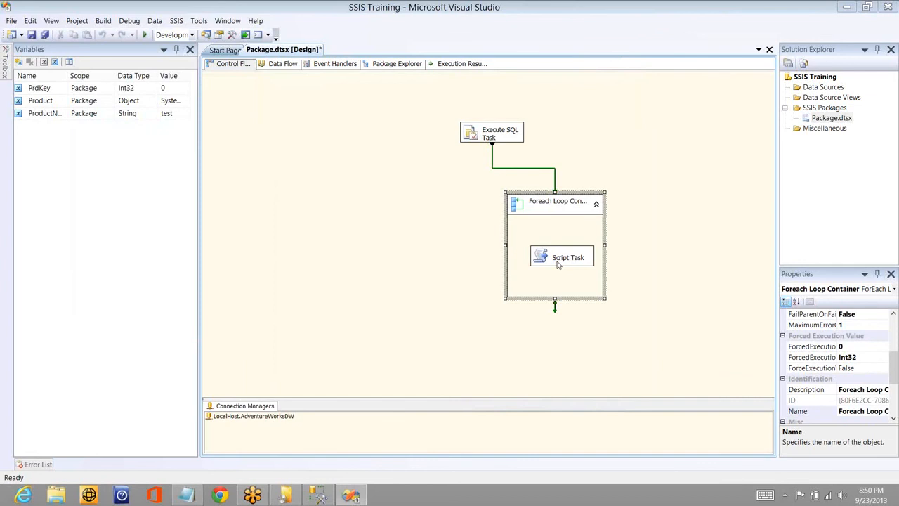
# - Add a second Script Task to the control flow, on the empty area beside the Execute SQL Task
pyautogui.click(505, 139)
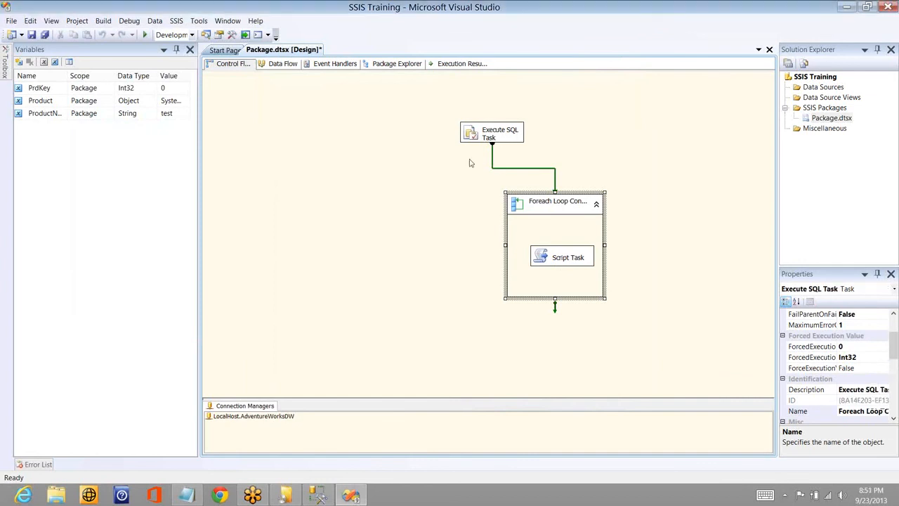
pyautogui.click(464, 159)
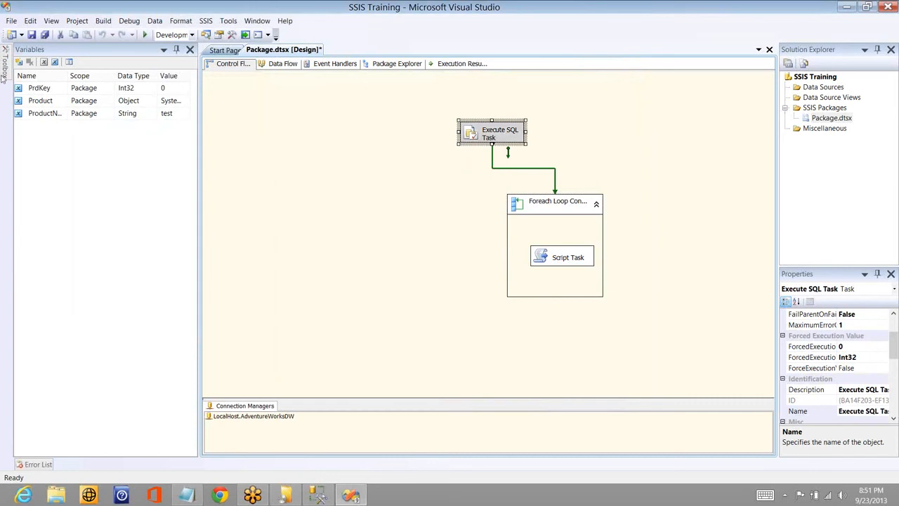
pyautogui.moveTo(3, 70)
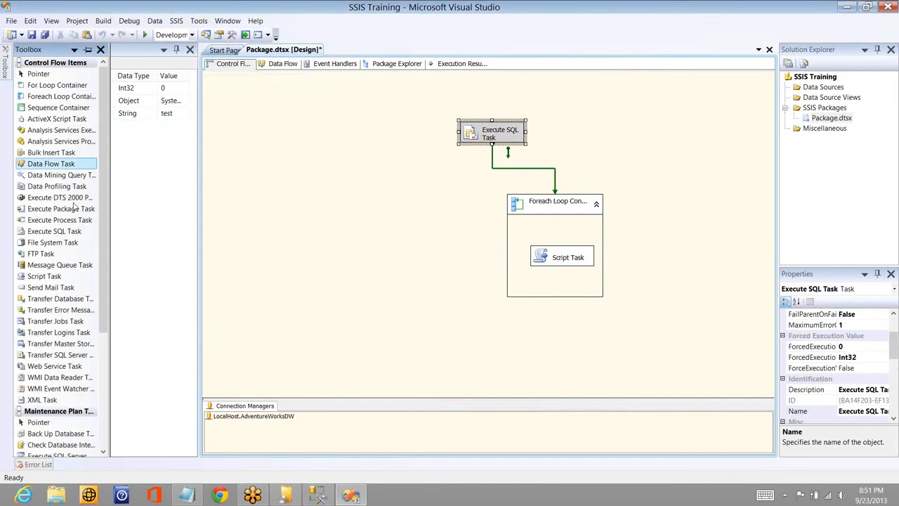
pyautogui.click(52, 243)
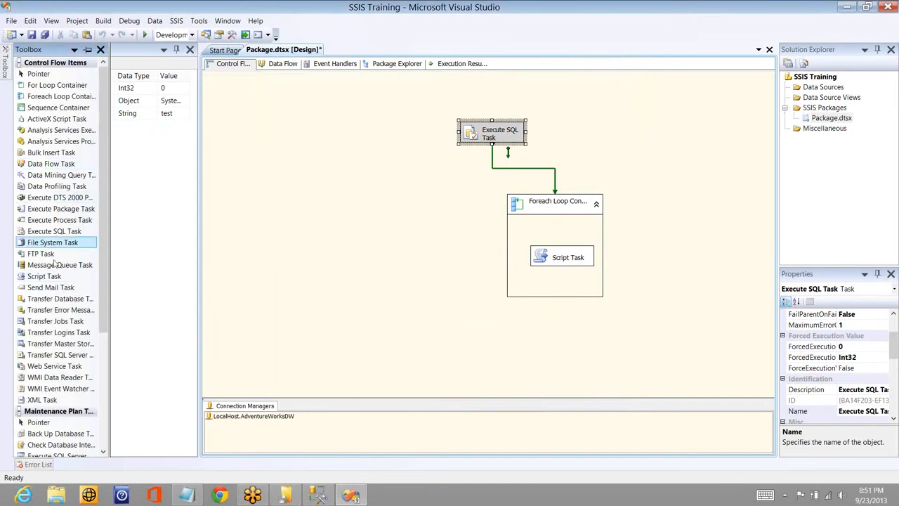
pyautogui.click(54, 264)
pyautogui.click(50, 277)
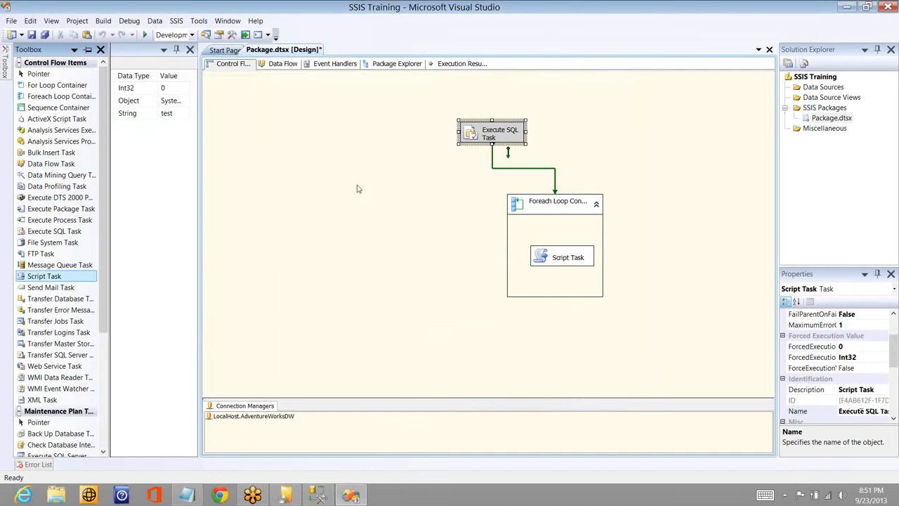
pyautogui.click(322, 165)
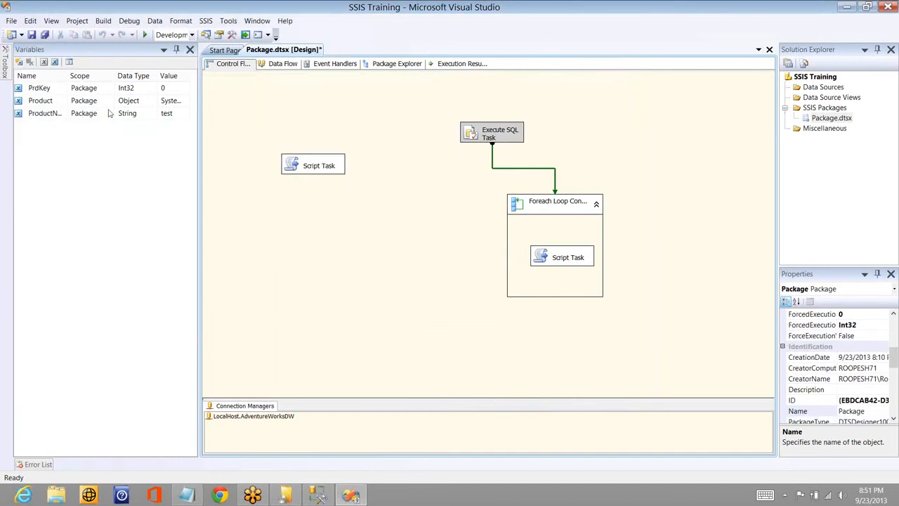
# - Check the Product variable's data type and open the new Script Task for editing
pyautogui.click(62, 102)
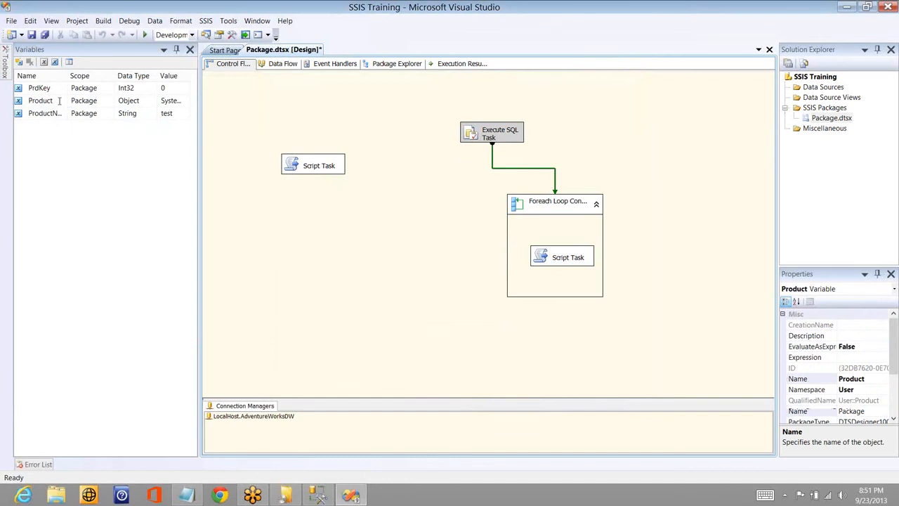
pyautogui.click(137, 102)
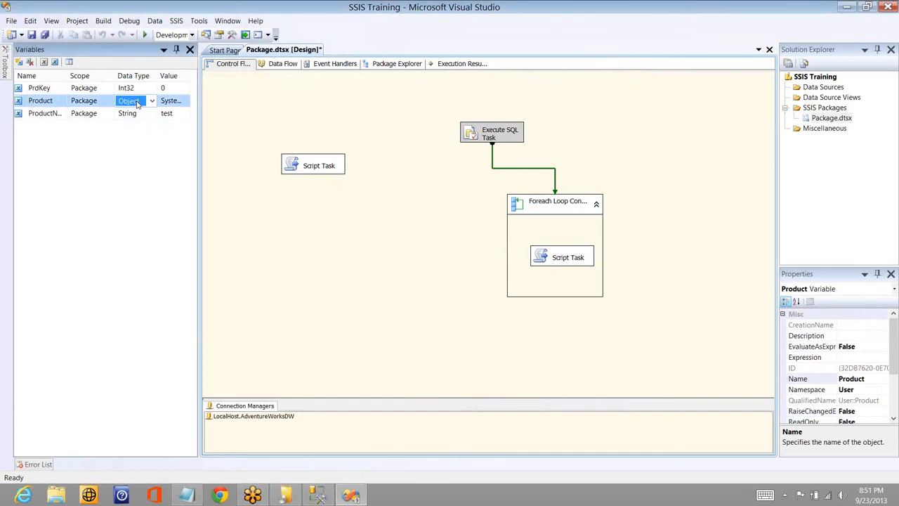
pyautogui.click(314, 176)
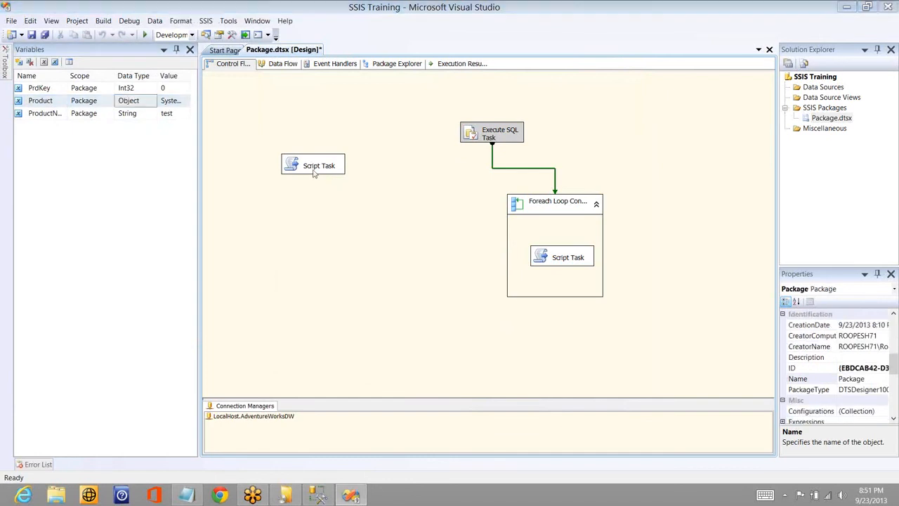
pyautogui.doubleClick(314, 168)
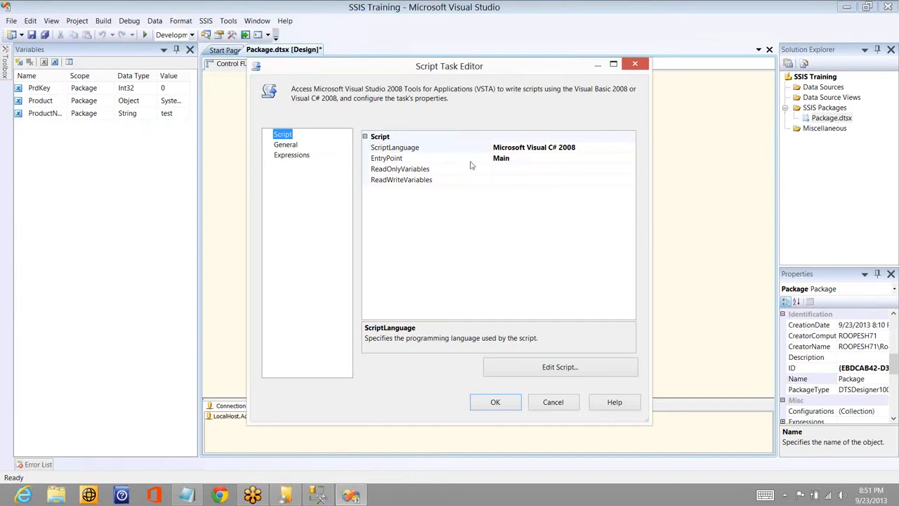
pyautogui.click(630, 171)
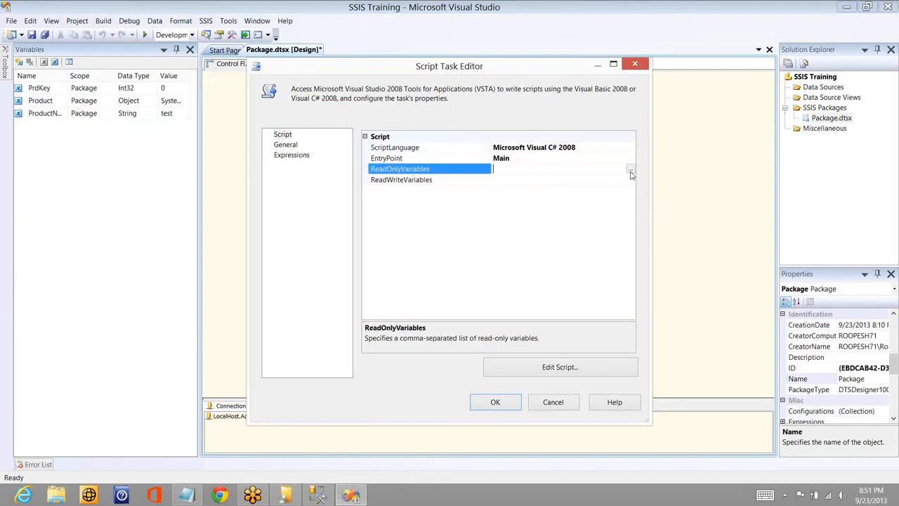
pyautogui.click(630, 170)
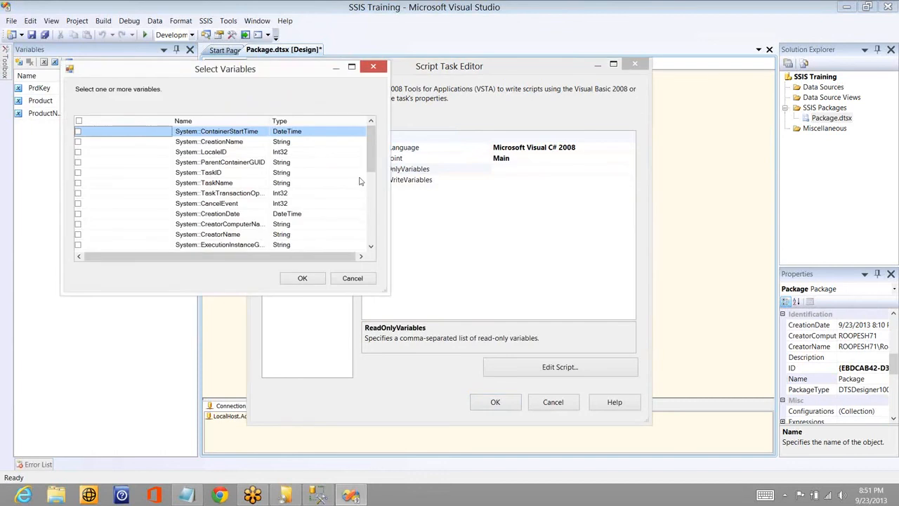
pyautogui.click(372, 219)
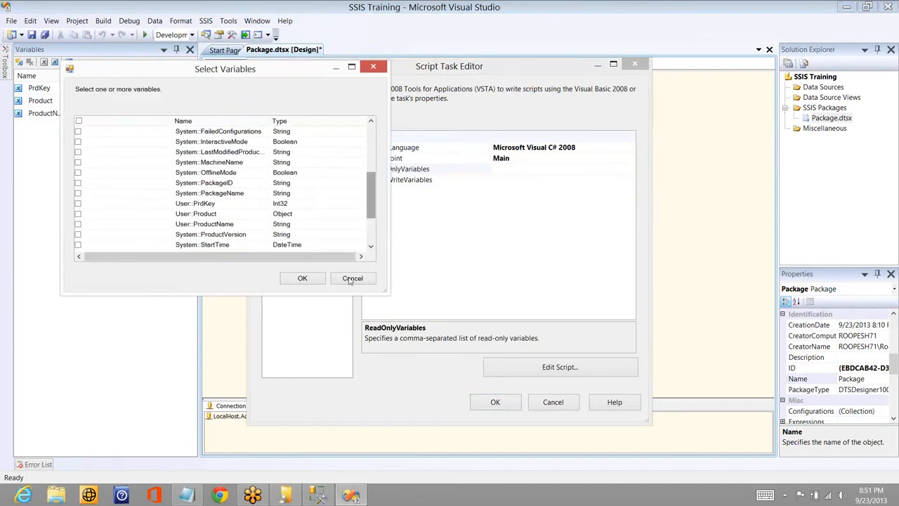
pyautogui.click(351, 279)
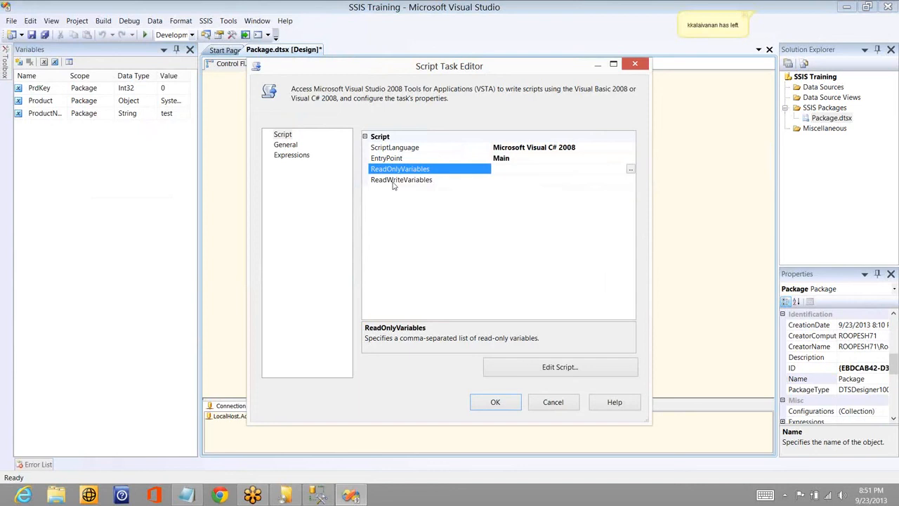
# - Give the Script Task read-write access to the User::Product variable
pyautogui.click(631, 184)
pyautogui.click(631, 182)
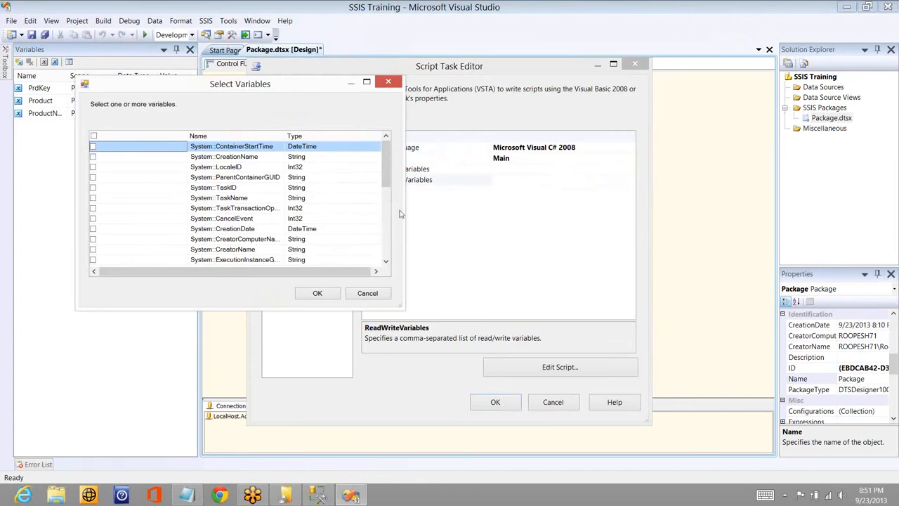
pyautogui.click(387, 246)
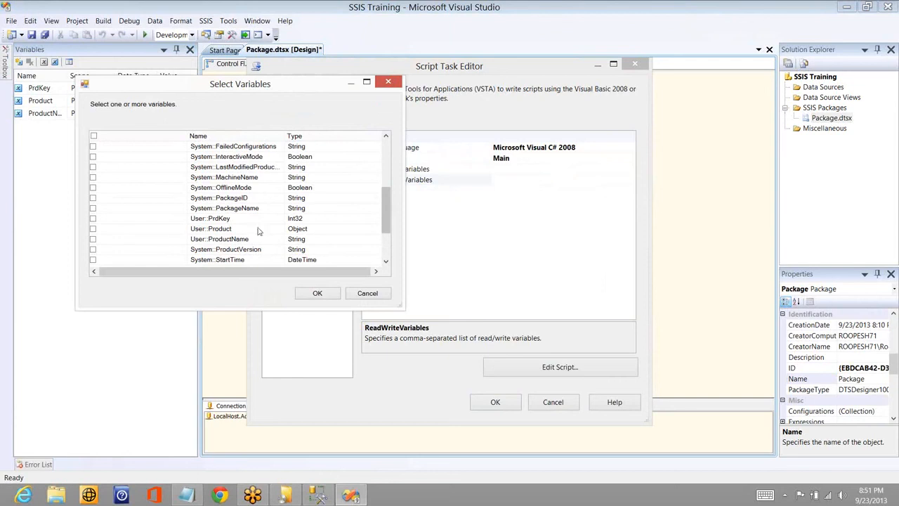
pyautogui.click(93, 229)
pyautogui.click(317, 293)
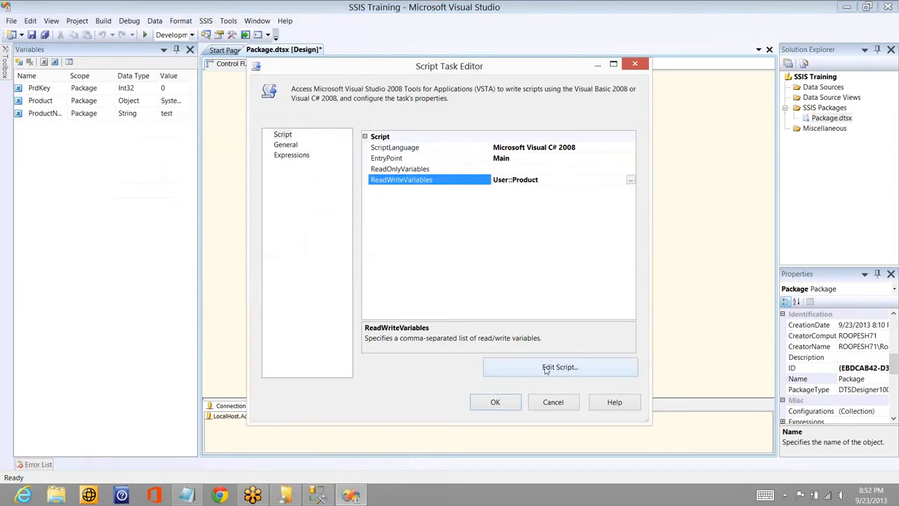
# - Open the task's script for editing and insert a blank line below the TODO comment in Main()
pyautogui.click(546, 368)
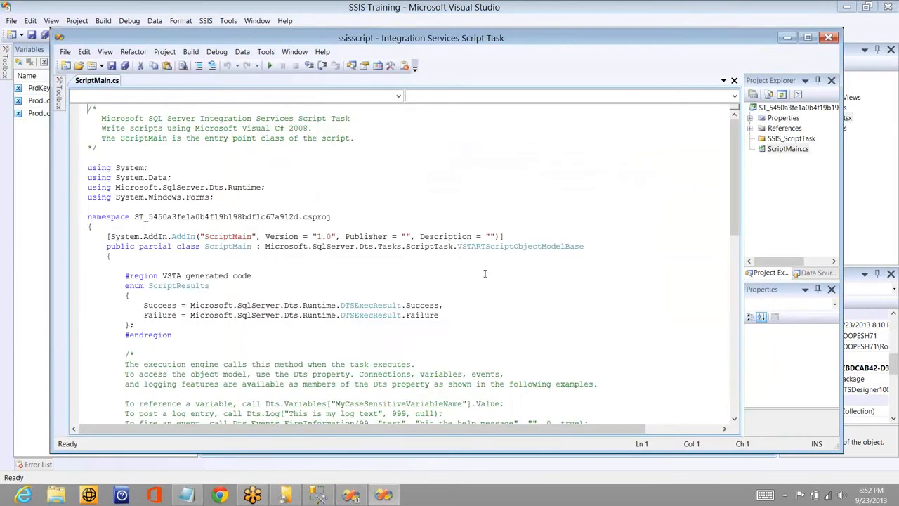
pyautogui.click(439, 320)
pyautogui.press('Down')
pyautogui.press('Down')
pyautogui.press('Down')
pyautogui.press('Down')
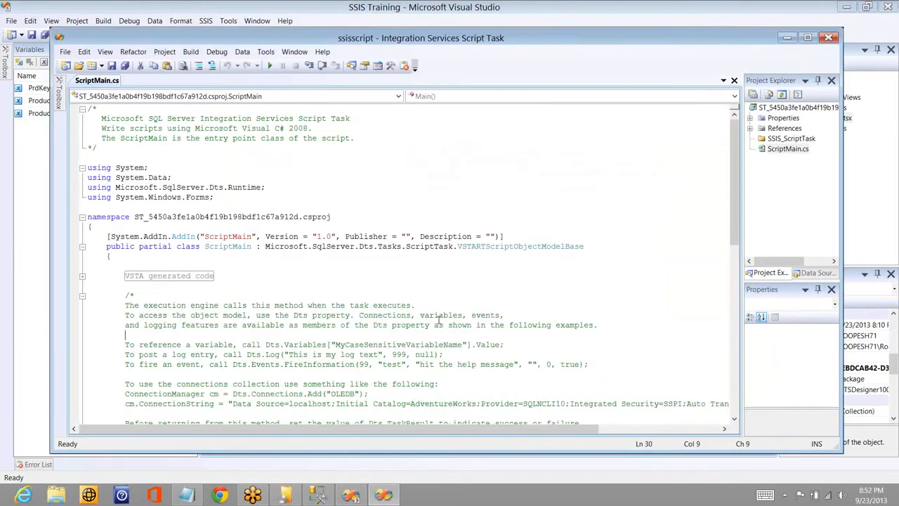
pyautogui.hotkey('ctrl', 'End')
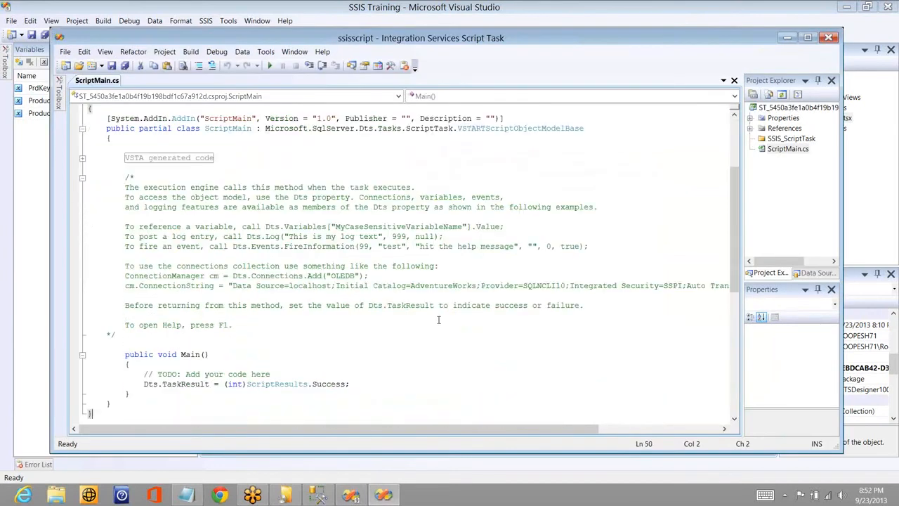
pyautogui.press('Up')
pyautogui.press('Up')
pyautogui.press('Up')
pyautogui.press('Up')
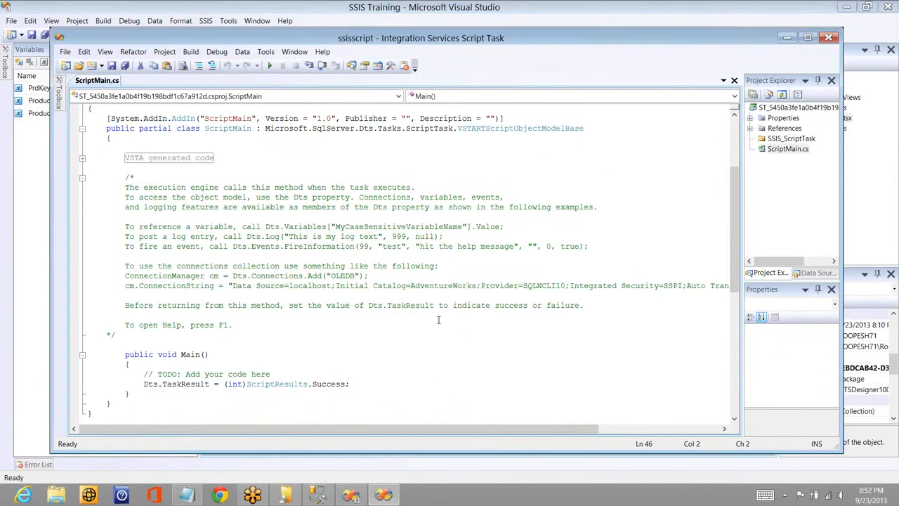
pyautogui.press('End')
pyautogui.press('Return')
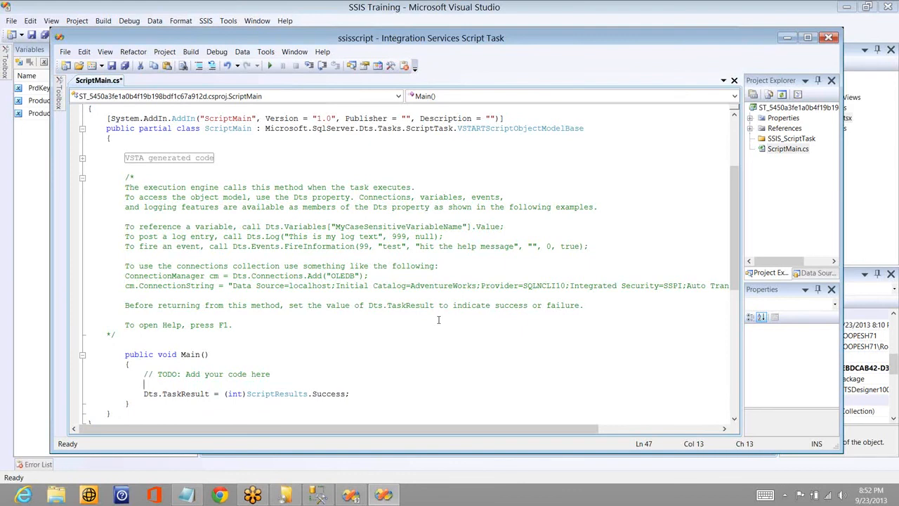
# - Declare the list in Main() with System.Collections.ArrayList arr = new System.Collections.ArrayList(); and start a new line below it
pyautogui.write('sys')
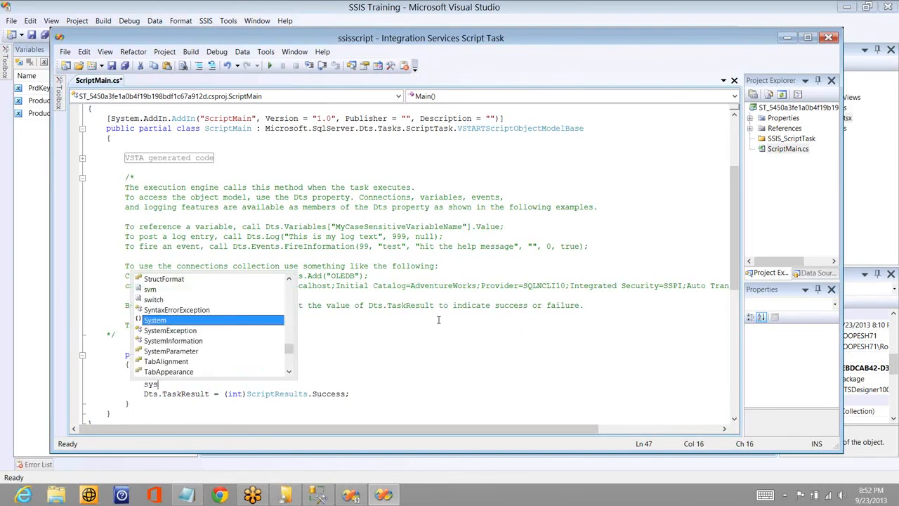
pyautogui.write('t.co')
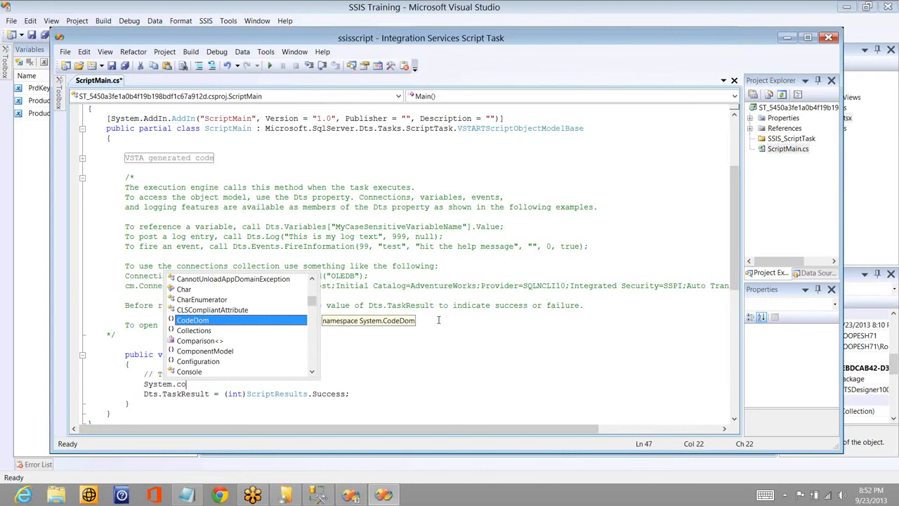
pyautogui.write('l.')
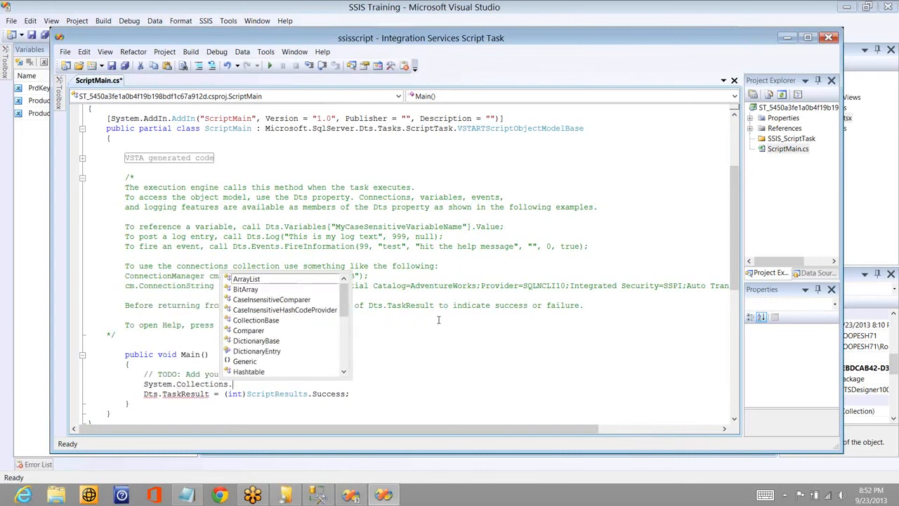
pyautogui.press('Down')
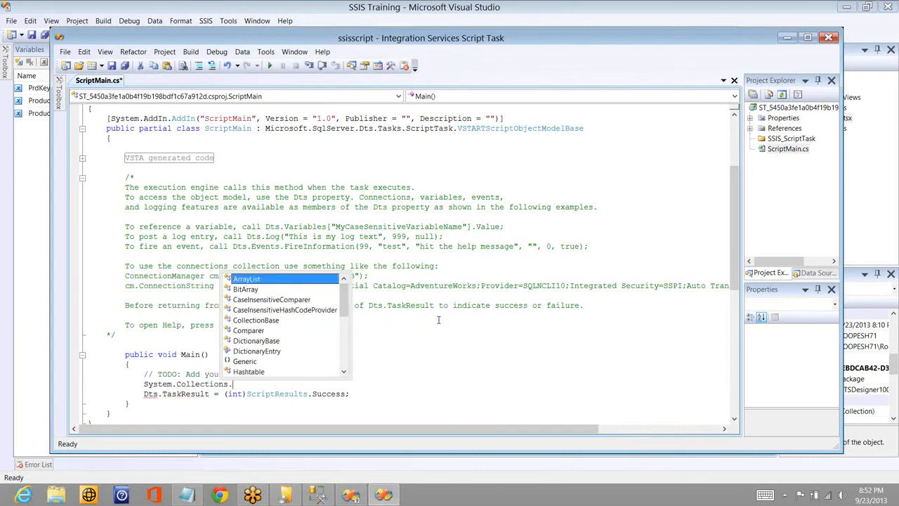
pyautogui.press('Return')
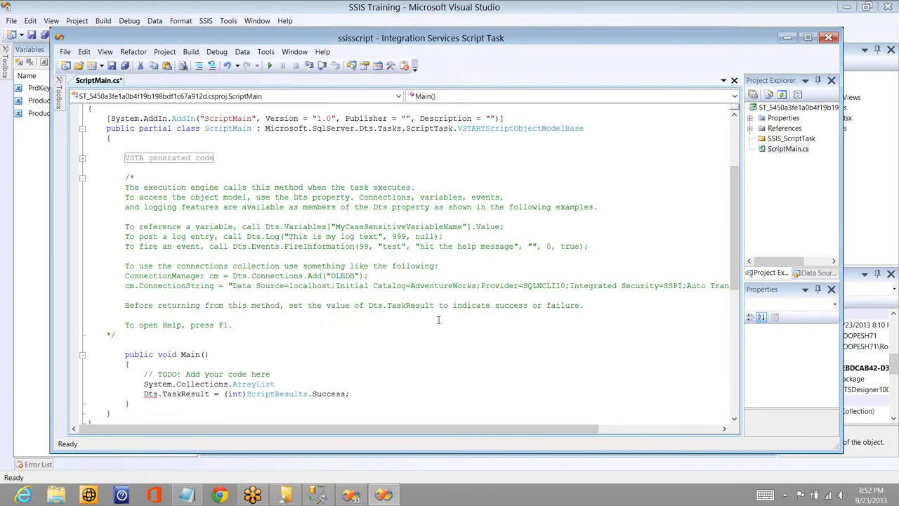
pyautogui.write('arr')
pyautogui.write('  new')
pyautogui.press('BackSpace')
pyautogui.press('BackSpace')
pyautogui.press('BackSpace')
pyautogui.write('= ne')
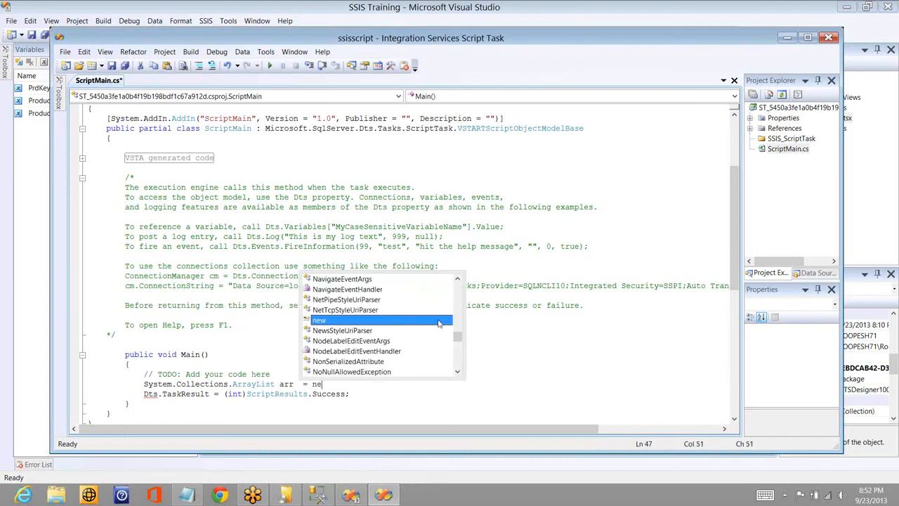
pyautogui.write('w')
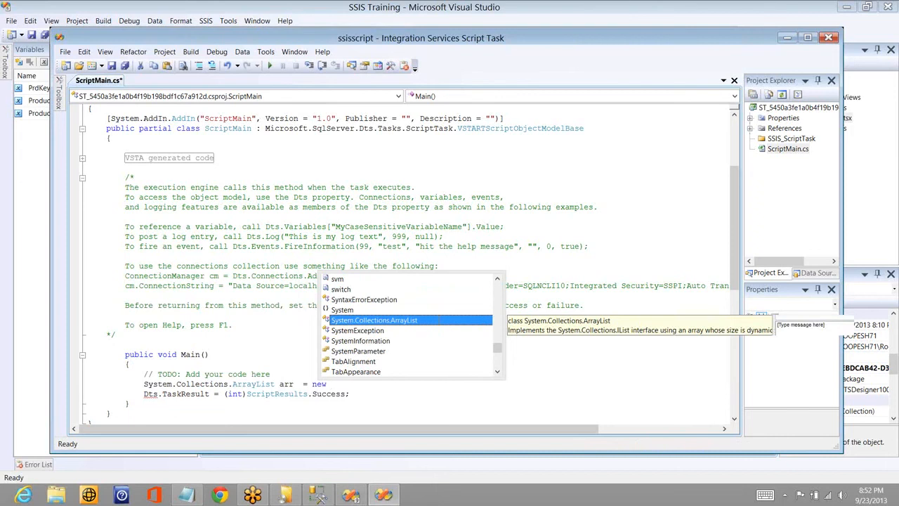
pyautogui.doubleClick(438, 321)
pyautogui.write('();')
pyautogui.press('Return')
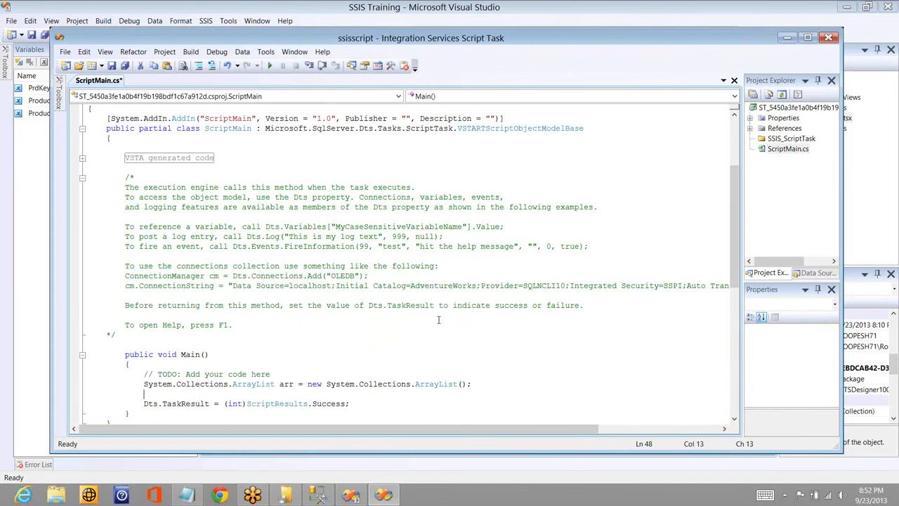
# - Write an arr.Add statement below the declaration that adds a person's first name as a string
pyautogui.write('qrr')
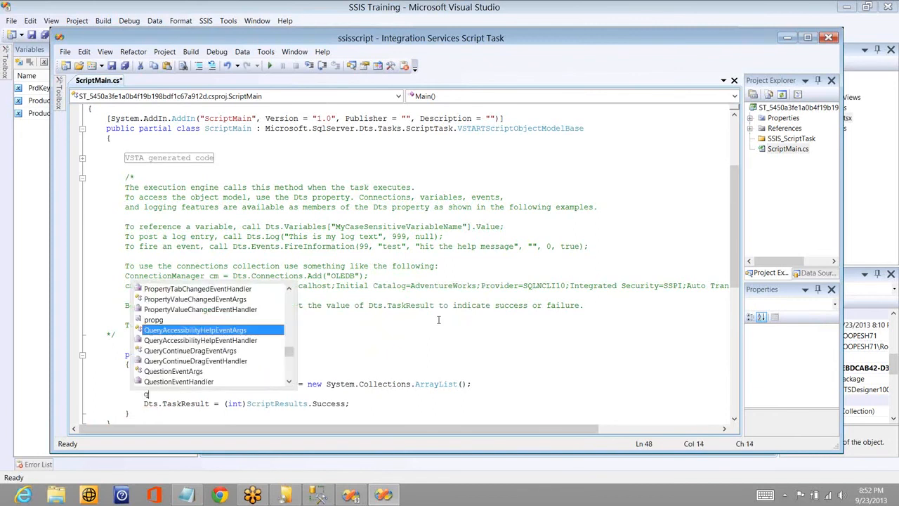
pyautogui.press('BackSpace')
pyautogui.press('BackSpace')
pyautogui.press('BackSpace')
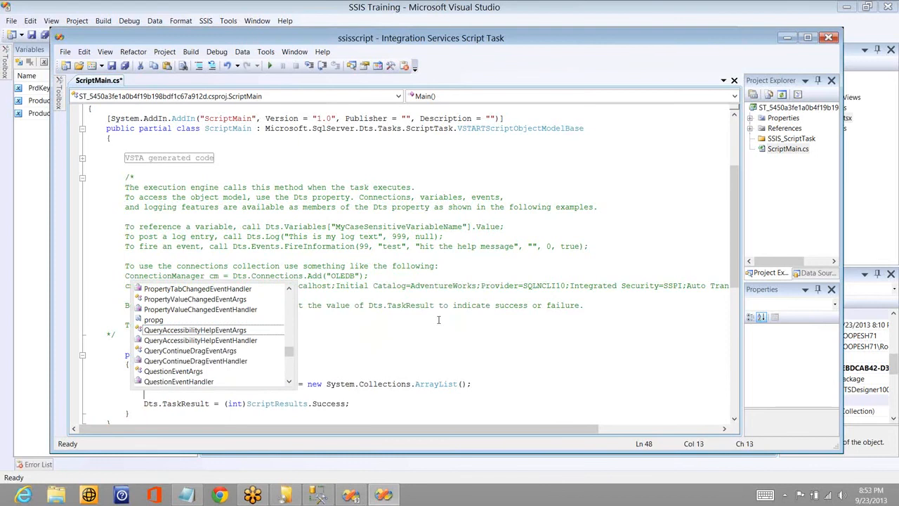
pyautogui.write('arr.a')
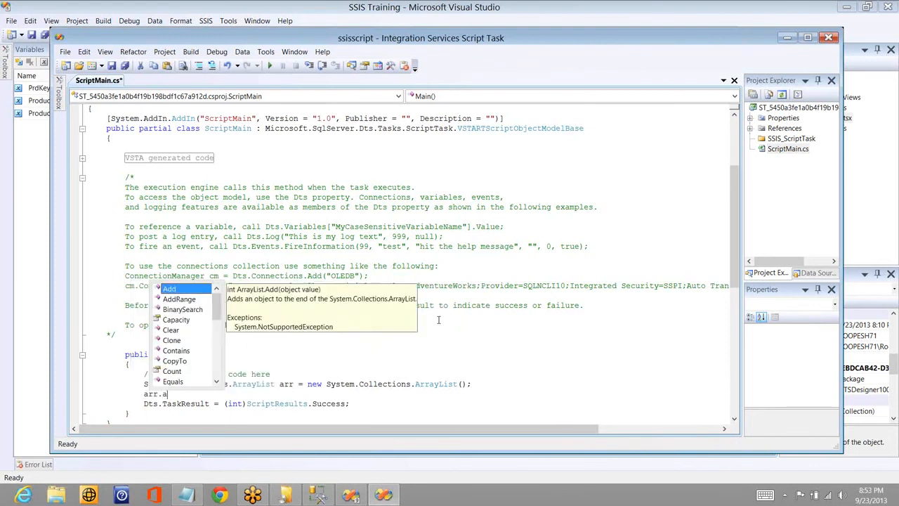
pyautogui.press('Tab')
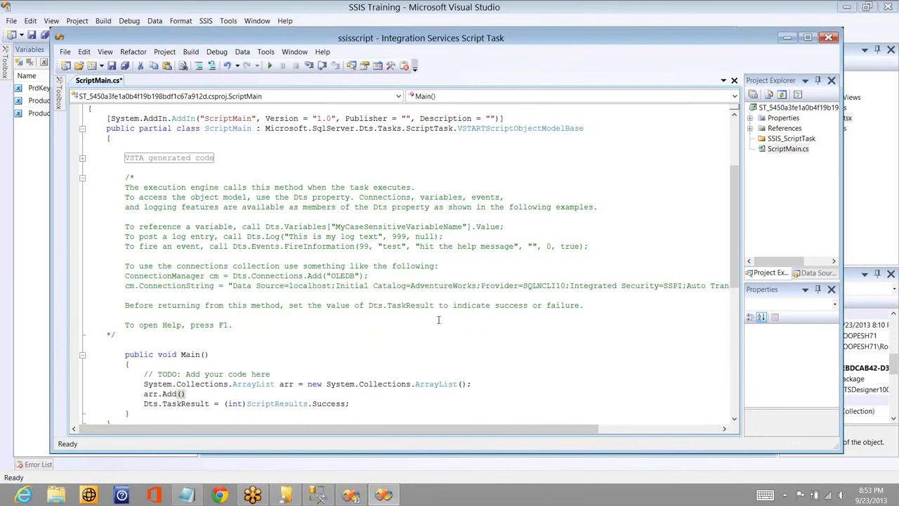
pyautogui.write('(""')
pyautogui.press('Left')
pyautogui.write('Roopesh')
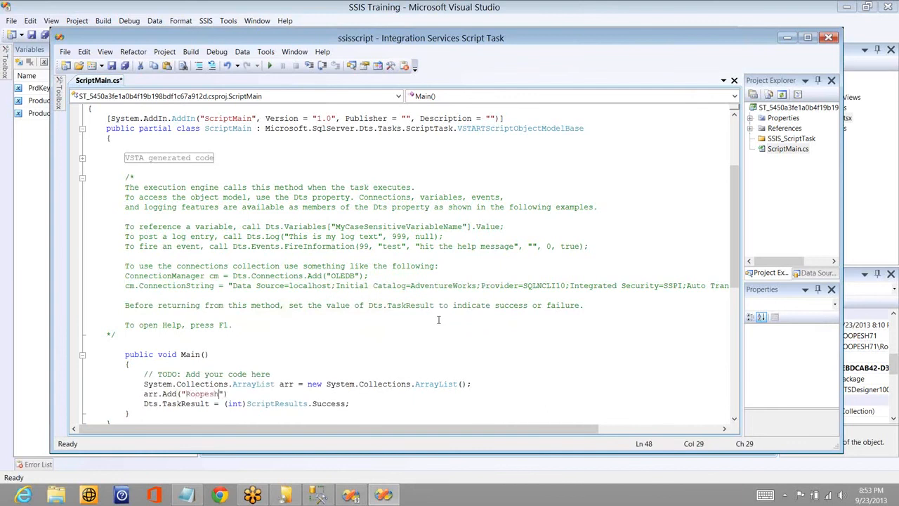
pyautogui.press('End')
pyautogui.write(';')
# - Duplicate the arr.Add statement four times directly below, making five identical lines
pyautogui.hotkey('shift', 'Home')
pyautogui.press('End')
pyautogui.press('Return')
pyautogui.hotkey('ctrl', 'v')
pyautogui.hotkey('ctrl', 'v')
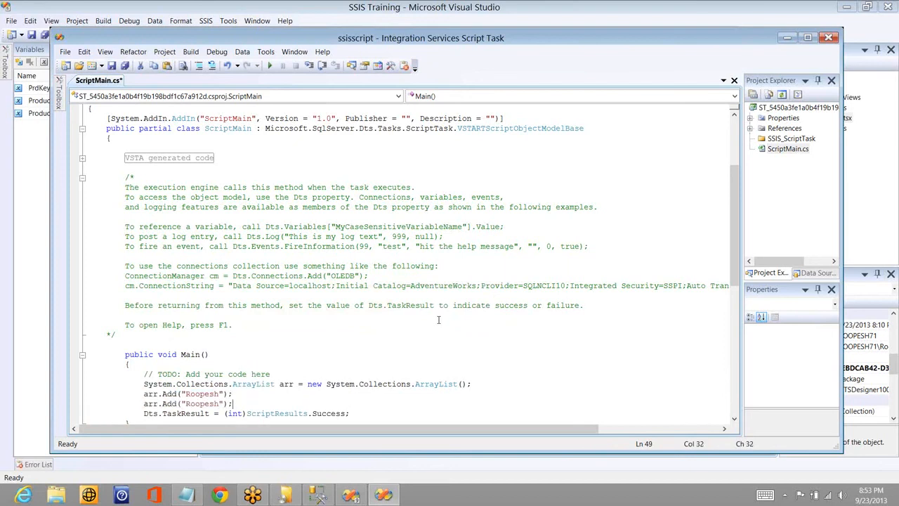
pyautogui.hotkey('ctrl', 'v')
pyautogui.press('Return')
pyautogui.hotkey('ctrl', 'v')
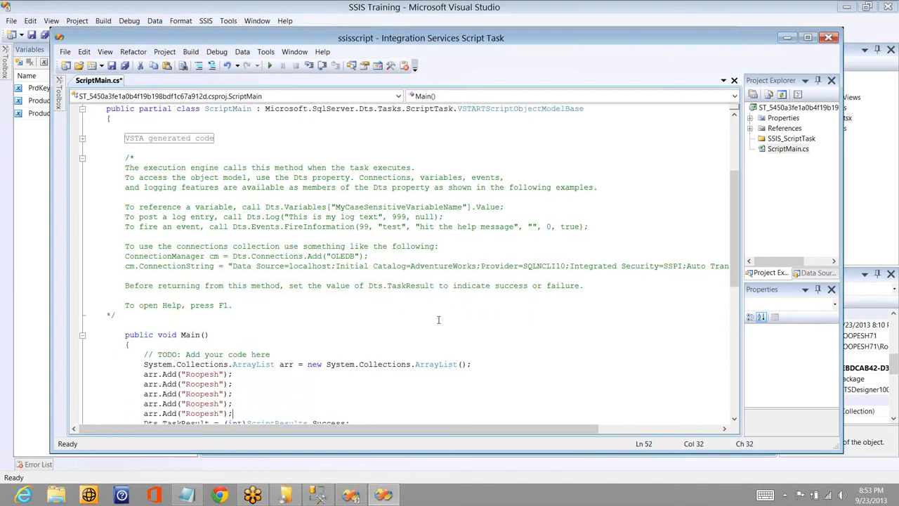
# - Replace the names in the second and third arr.Add statements with two different first names
pyautogui.press('Up')
pyautogui.press('Up')
pyautogui.press('Up')
pyautogui.press('Left')
pyautogui.press('Left')
pyautogui.press('Left')
pyautogui.hotkey('shift', 'Left')
pyautogui.hotkey('shift', 'Left')
pyautogui.hotkey('shift', 'Left')
pyautogui.hotkey('shift', 'Left')
pyautogui.hotkey('shift', 'Left')
pyautogui.hotkey('shift', 'Left')
pyautogui.hotkey('shift', 'Left')
pyautogui.write('Loesk')
pyautogui.press('Down')
pyautogui.press('Right')
pyautogui.press('Right')
pyautogui.hotkey('shift', 'Left')
pyautogui.hotkey('shift', 'Left')
pyautogui.hotkey('shift', 'Left')
pyautogui.hotkey('shift', 'Left')
pyautogui.hotkey('shift', 'Left')
pyautogui.hotkey('shift', 'Left')
pyautogui.hotkey('shift', 'Left')
pyautogui.write('Vinay')
# - Replace the names in the fourth and fifth arr.Add statements with two further first names
pyautogui.press('Down')
pyautogui.press('Right')
pyautogui.press('Right')
pyautogui.hotkey('shift', 'Left')
pyautogui.hotkey('shift', 'Left')
pyautogui.hotkey('shift', 'Left')
pyautogui.hotkey('shift', 'Left')
pyautogui.hotkey('shift', 'Left')
pyautogui.hotkey('shift', 'Left')
pyautogui.hotkey('shift', 'Left')
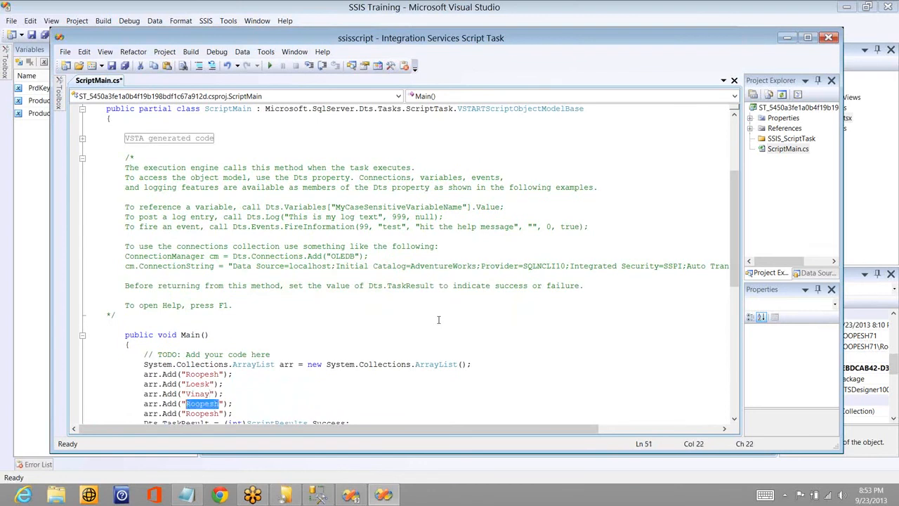
pyautogui.write('Venki')
pyautogui.press('Down')
pyautogui.press('Right')
pyautogui.press('Right')
pyautogui.hotkey('shift', 'Left')
pyautogui.hotkey('shift', 'Left')
pyautogui.hotkey('shift', 'Left')
pyautogui.hotkey('shift', 'Left')
pyautogui.hotkey('shift', 'Left')
pyautogui.hotkey('shift', 'Left')
pyautogui.hotkey('shift', 'Left')
pyautogui.write('Mok')
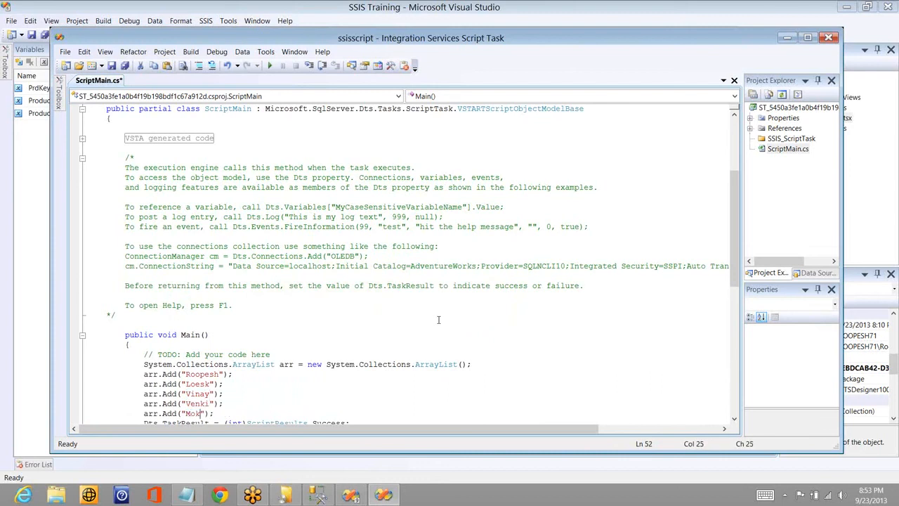
pyautogui.write('sha')
# - Add the line Dts.Variables["User::Product"].Value = arr; below the last arr.Add statement
pyautogui.click(476, 364)
pyautogui.press('Down')
pyautogui.press('Down')
pyautogui.press('Down')
pyautogui.press('Down')
pyautogui.press('Down')
pyautogui.press('Return')
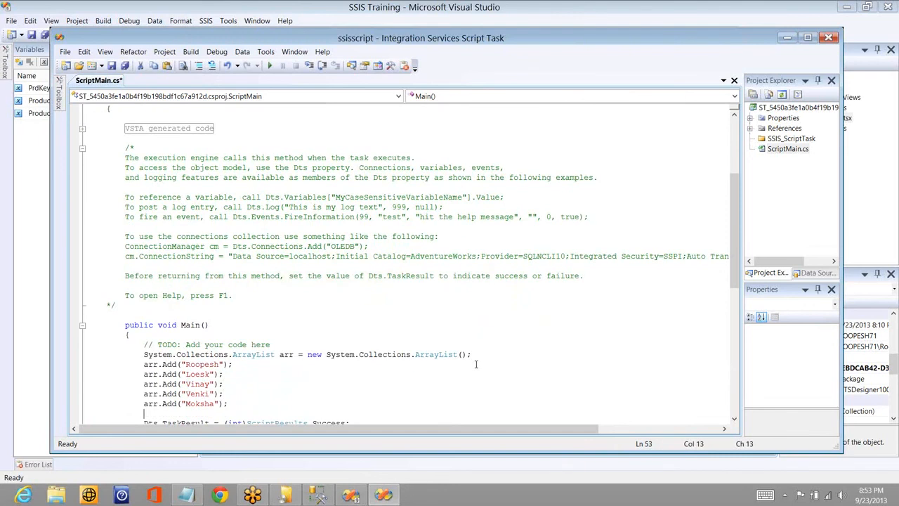
pyautogui.write('Dts.')
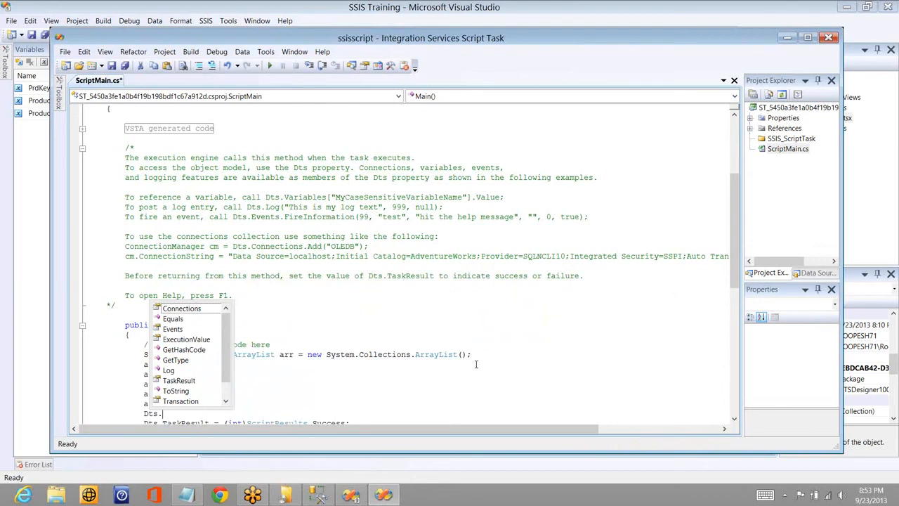
pyautogui.write('variables[""')
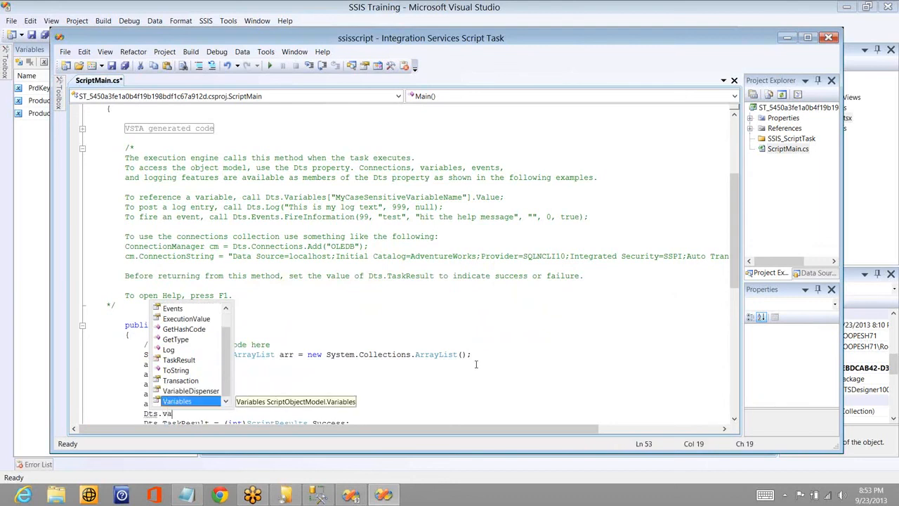
pyautogui.press('Left')
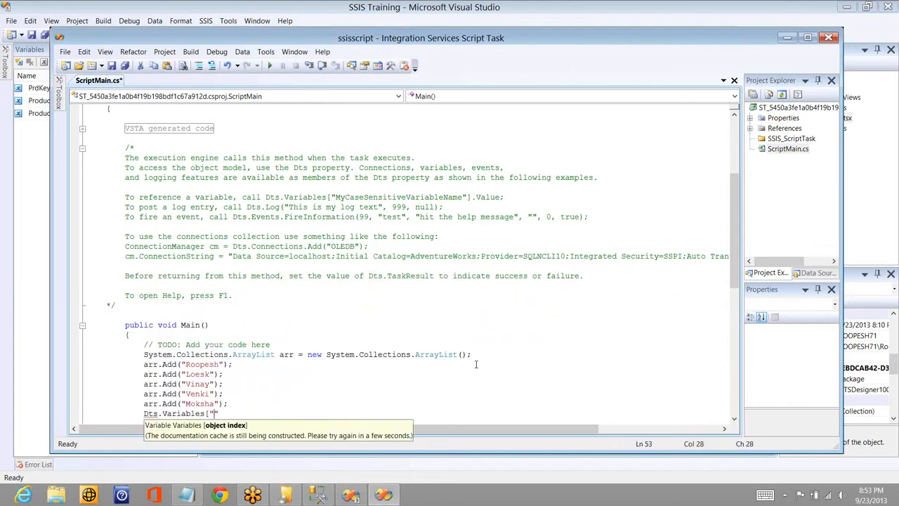
pyautogui.write('User::Product')
pyautogui.press('Right')
pyautogui.write('].V')
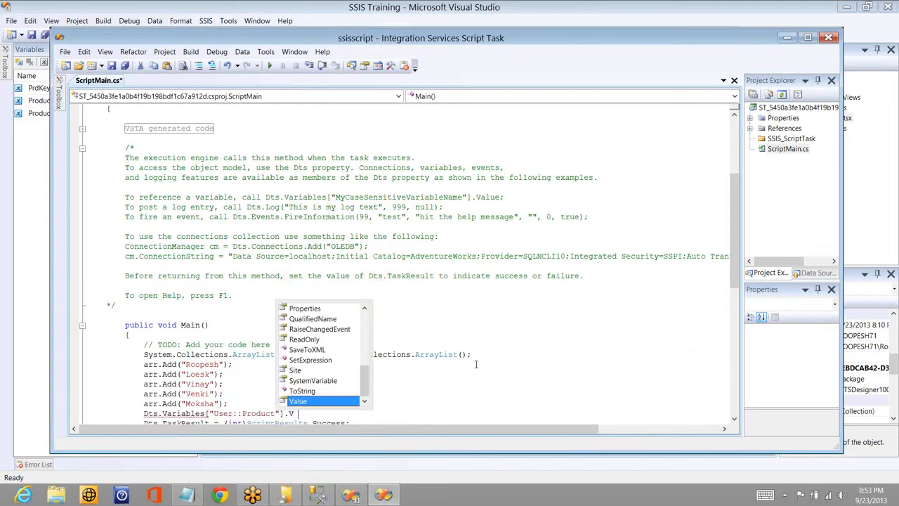
pyautogui.write('alue = arr')
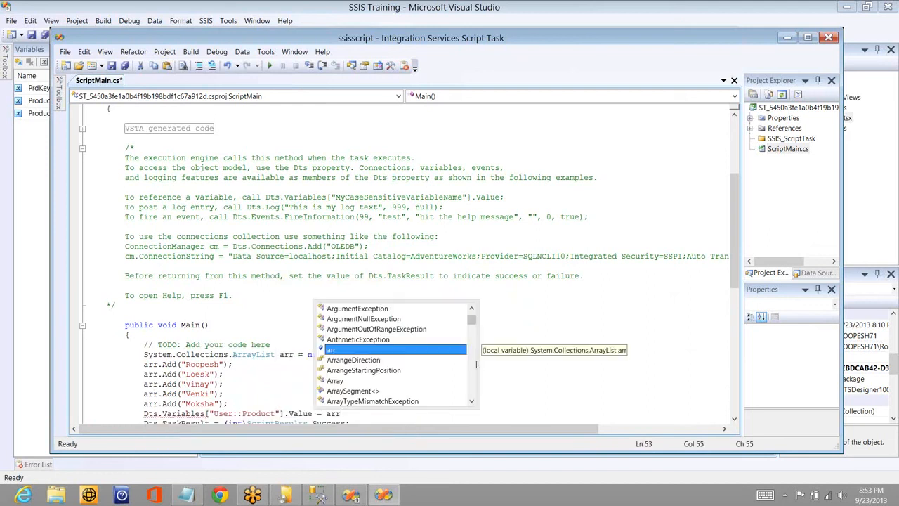
pyautogui.write(';')
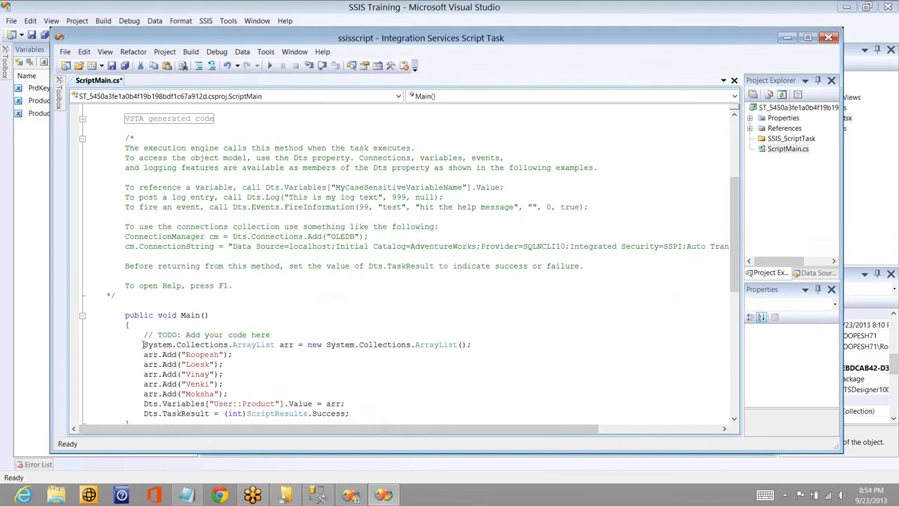
pyautogui.moveTo(143, 344); pyautogui.dragTo(320, 344)
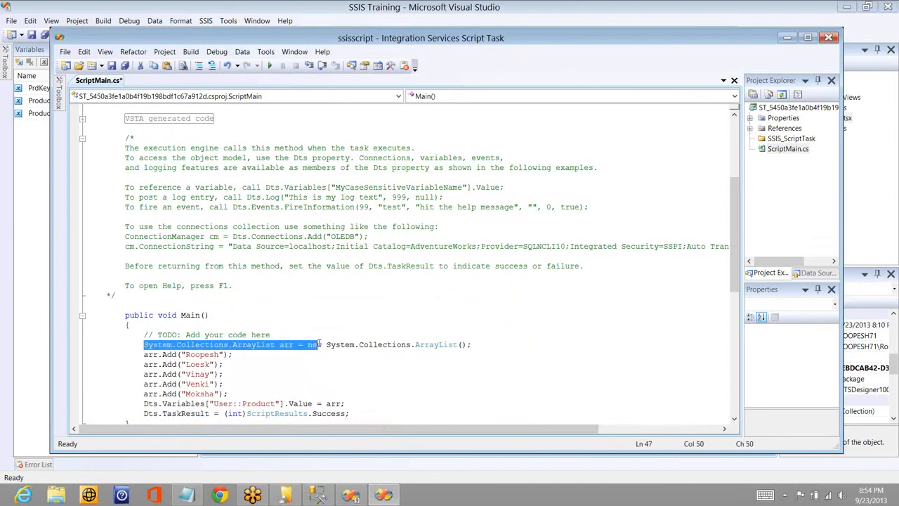
pyautogui.click(204, 367)
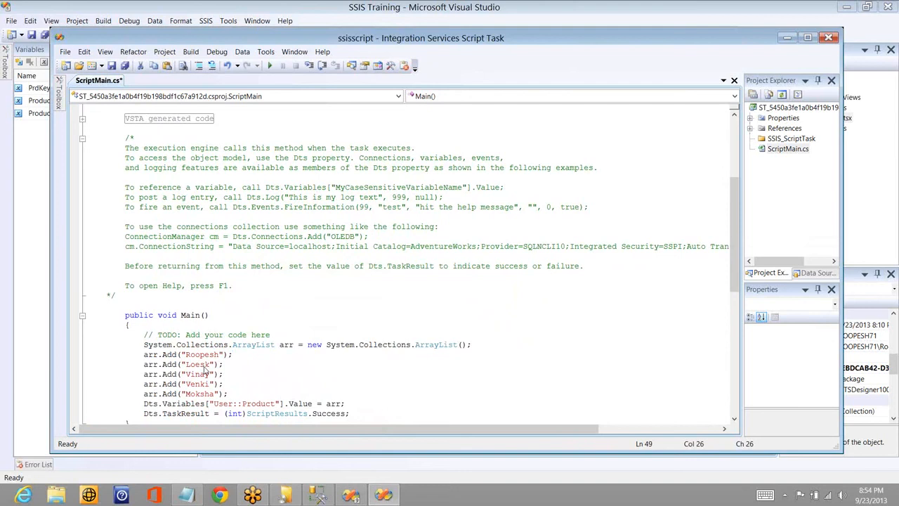
# - Correct the misspelled first name in the second arr.Add statement
pyautogui.doubleClick(203, 366)
pyautogui.write('Loe')
pyautogui.press('BackSpace')
pyautogui.write('kesh')
pyautogui.press('Down')
pyautogui.press('Down')
# - Build the array-filling script, close its code window and accept the Script Task settings
pyautogui.click(188, 53)
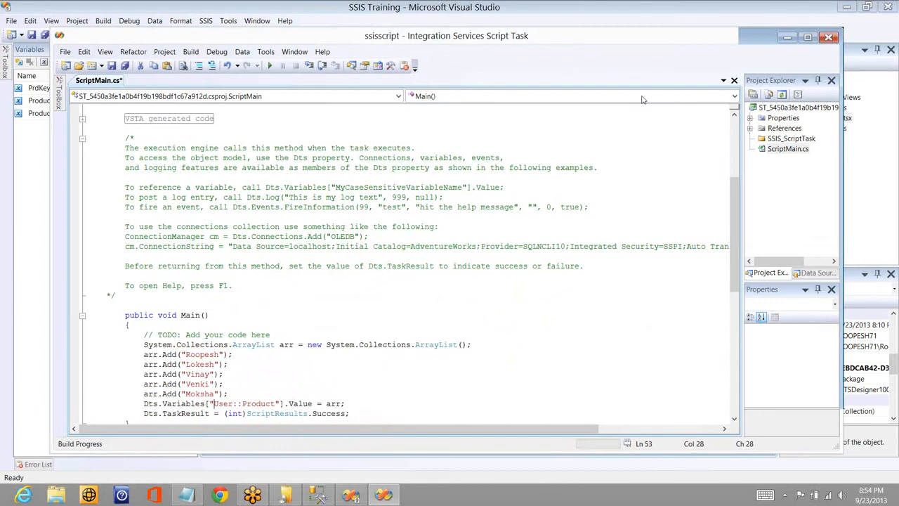
pyautogui.rightClick(417, 58)
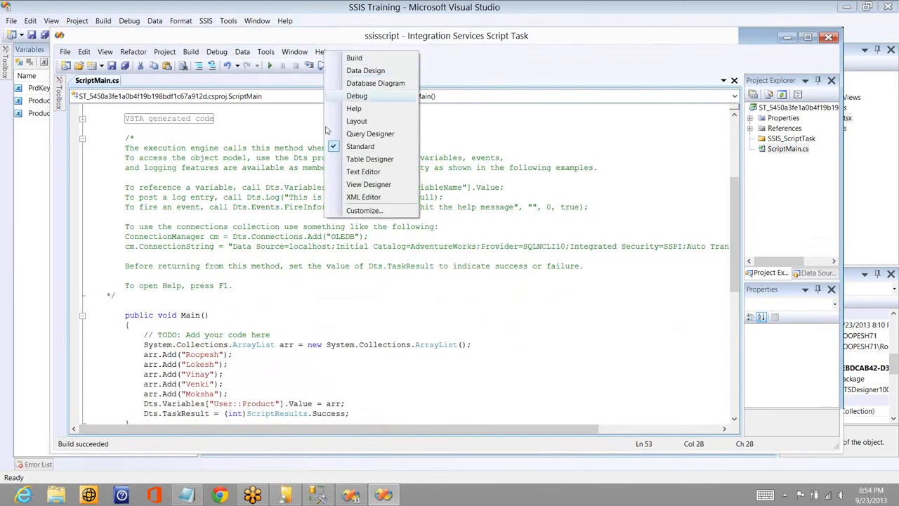
pyautogui.click(253, 44)
pyautogui.rightClick(252, 42)
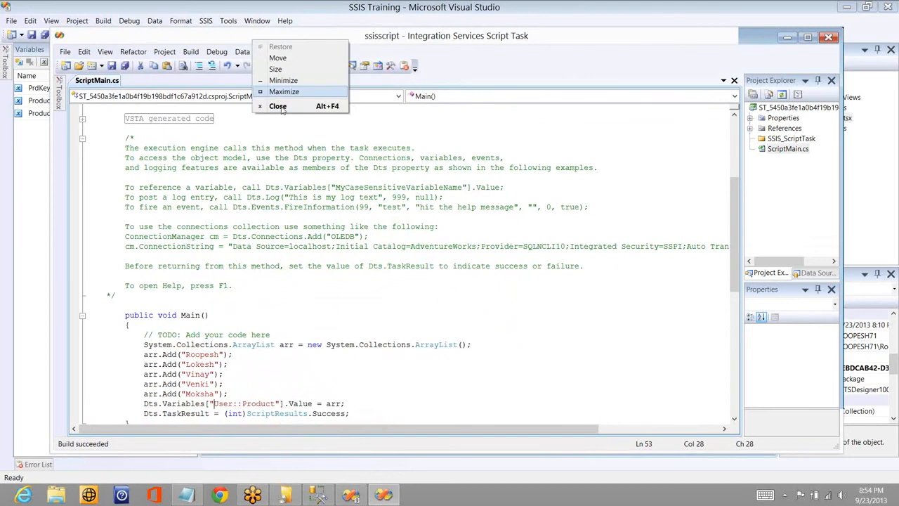
pyautogui.click(277, 106)
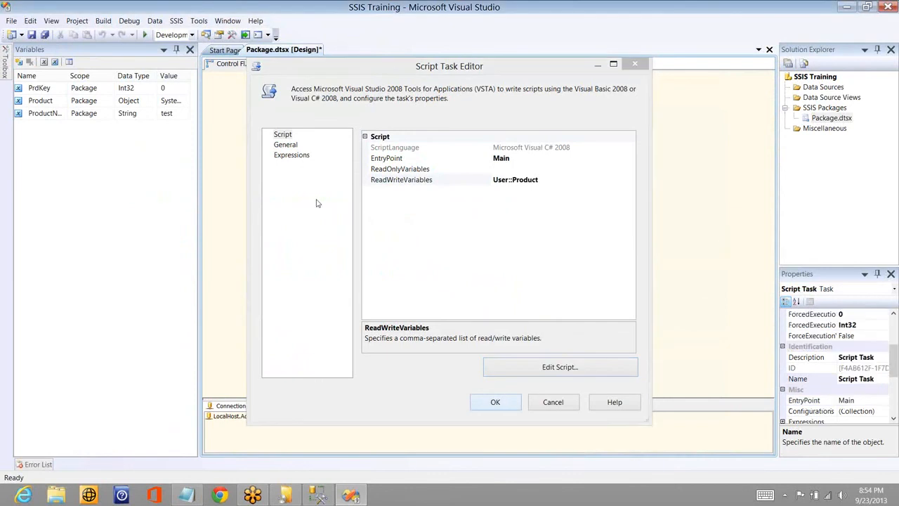
pyautogui.press('Return')
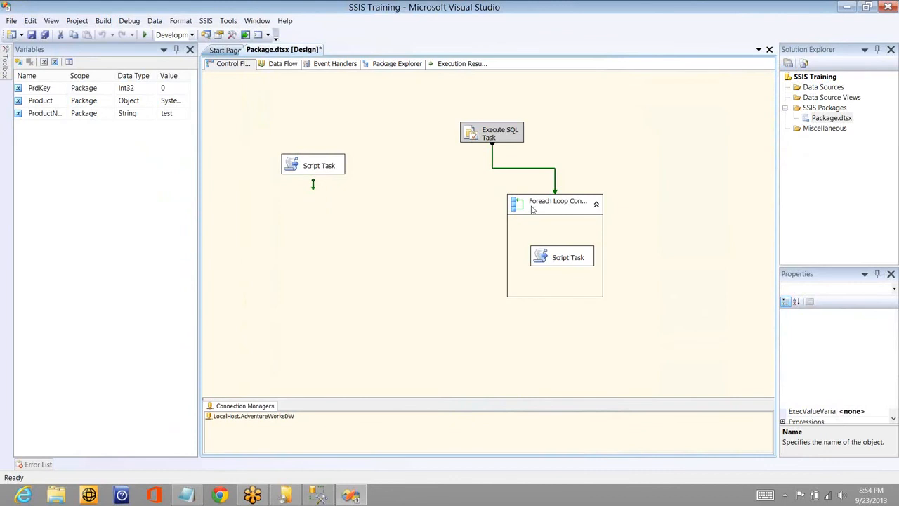
# - Connect the standalone Script Task to the Foreach Loop Container and set the loop to the Foreach From Variable Enumerator with variable User::Product
pyautogui.moveTo(313, 184); pyautogui.dragTo(533, 209)
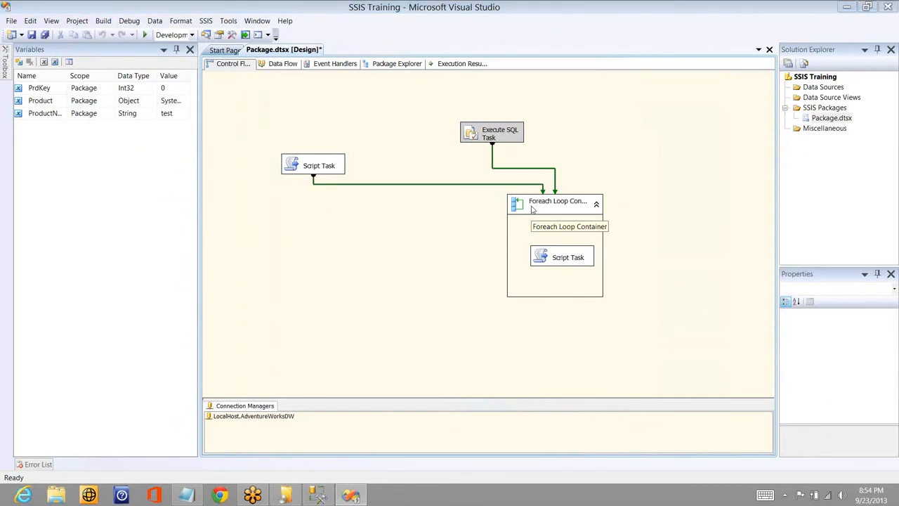
pyautogui.doubleClick(532, 209)
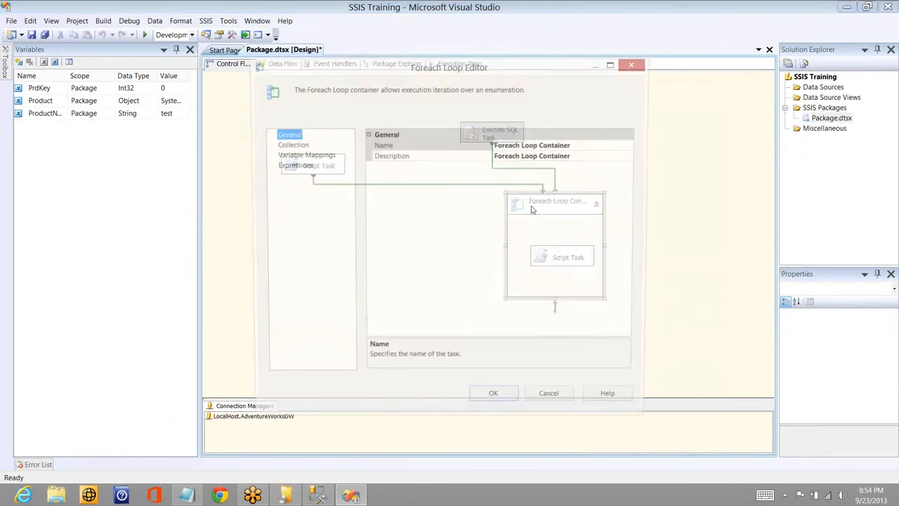
pyautogui.click(295, 144)
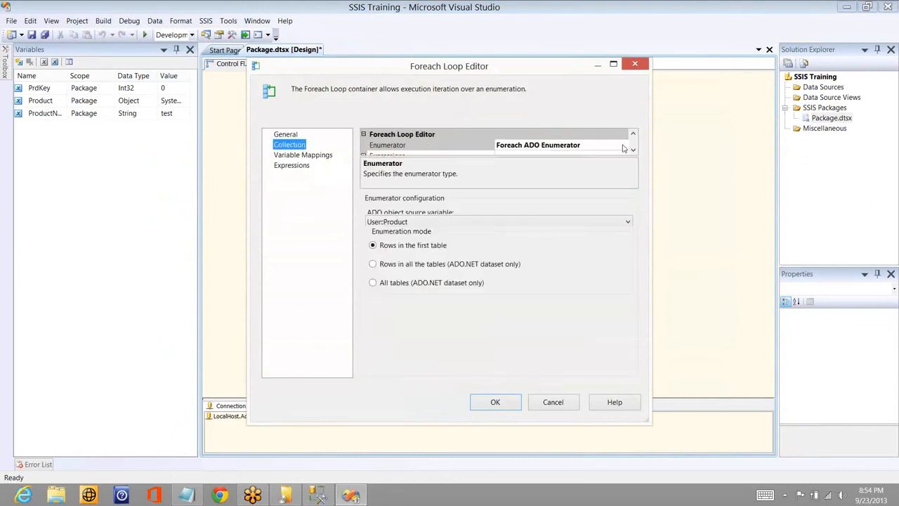
pyautogui.click(623, 146)
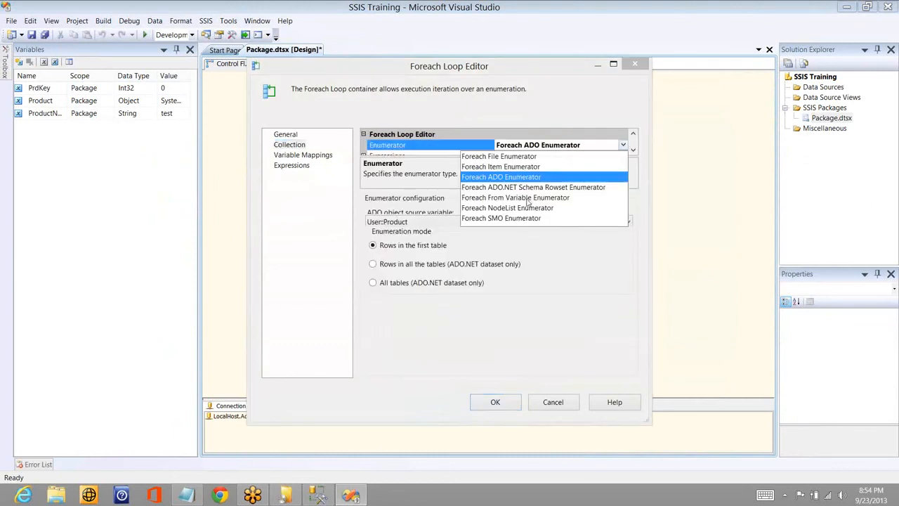
pyautogui.click(526, 198)
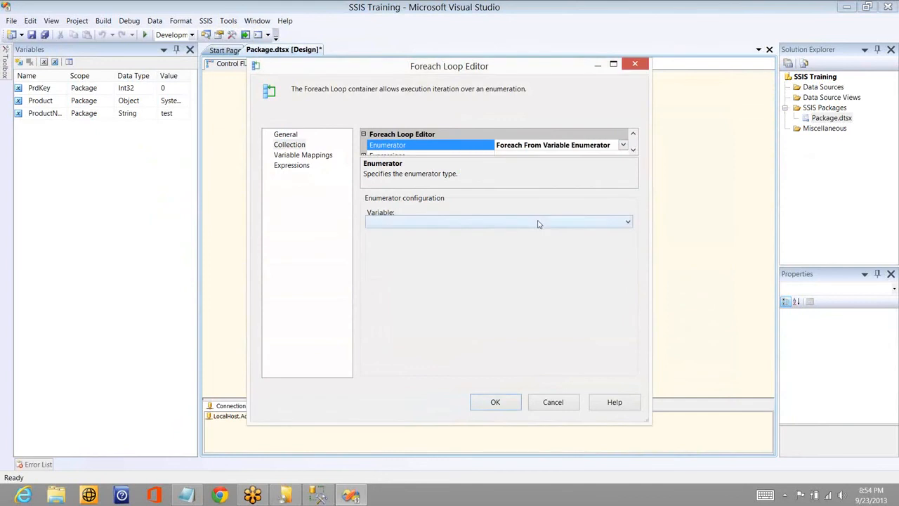
pyautogui.click(538, 221)
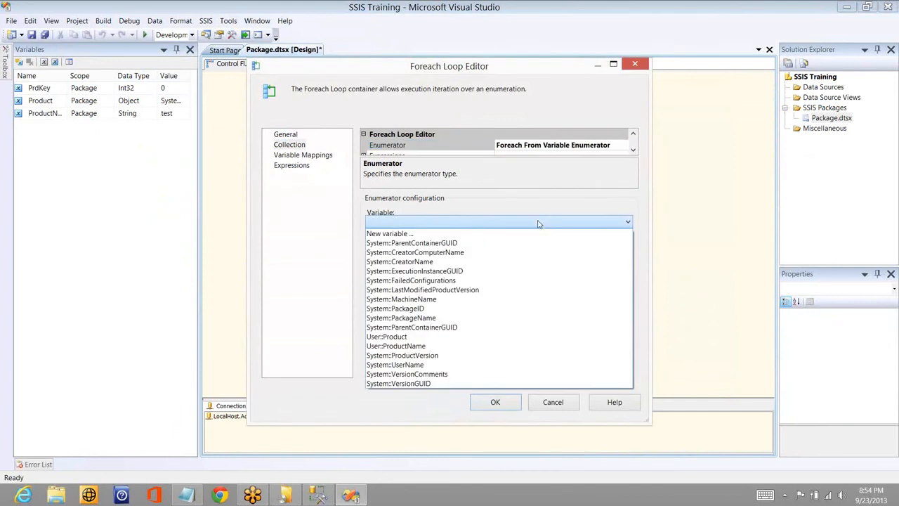
pyautogui.click(431, 338)
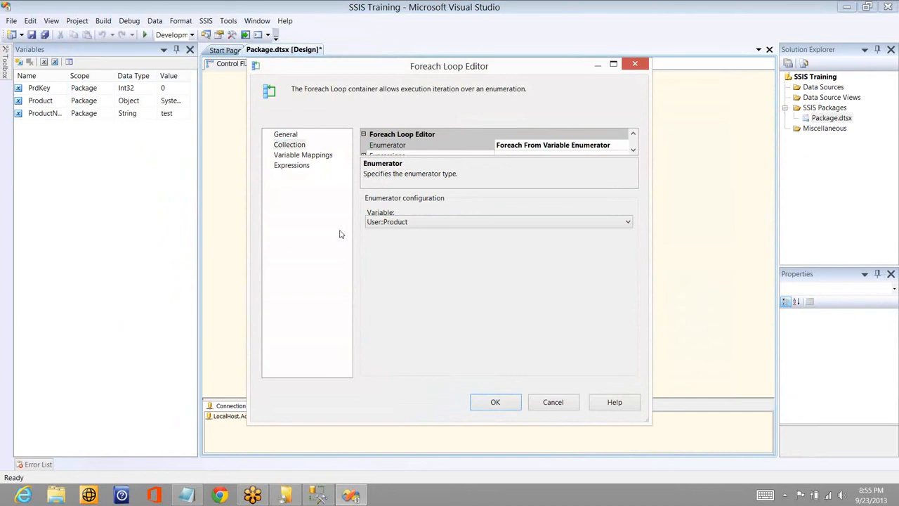
# - Delete the User::PrdKey entry from the Foreach Loop's variable mappings
pyautogui.click(316, 155)
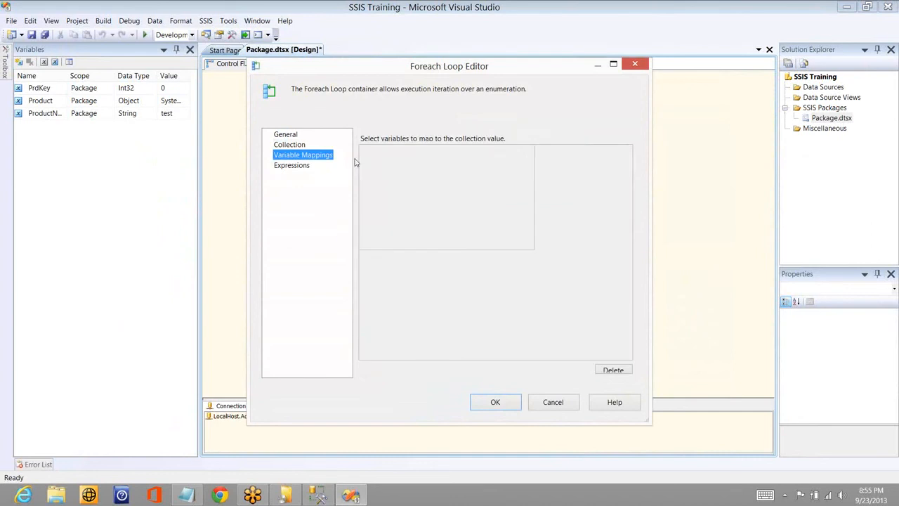
pyautogui.click(396, 179)
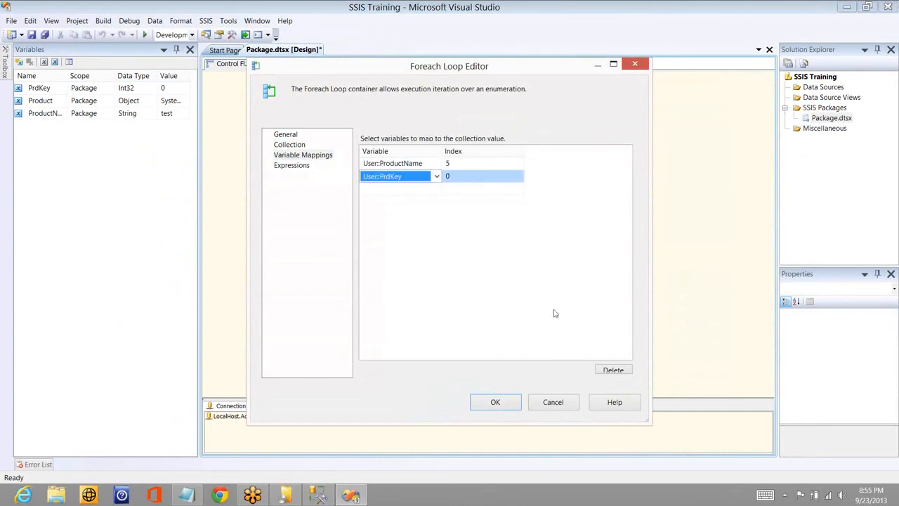
pyautogui.click(613, 370)
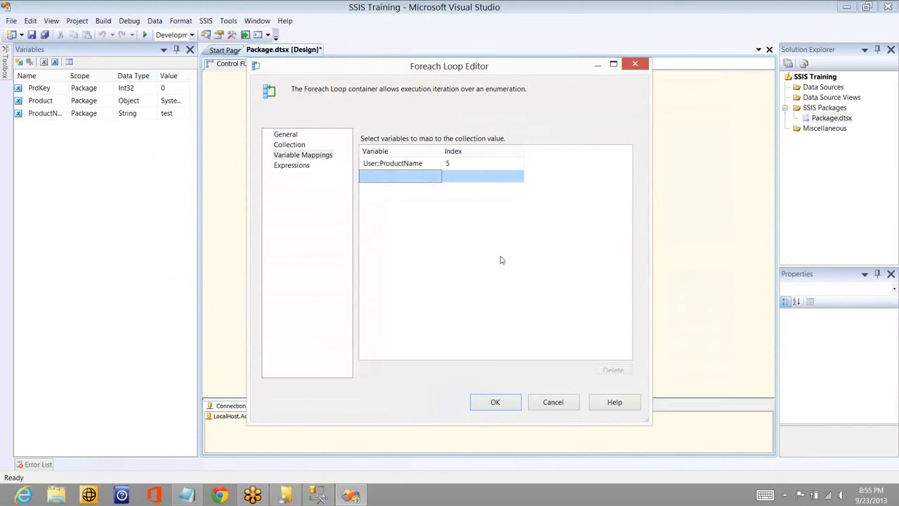
# - Replace the remaining variable mapping with User::ProductName at index 0 and accept the Foreach Loop settings
pyautogui.click(456, 165)
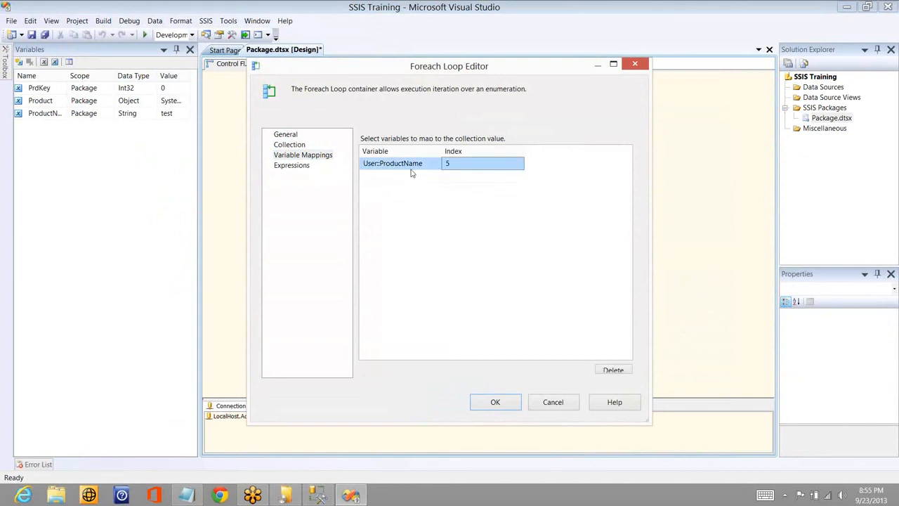
pyautogui.click(413, 167)
pyautogui.click(464, 165)
pyautogui.click(605, 373)
pyautogui.click(429, 167)
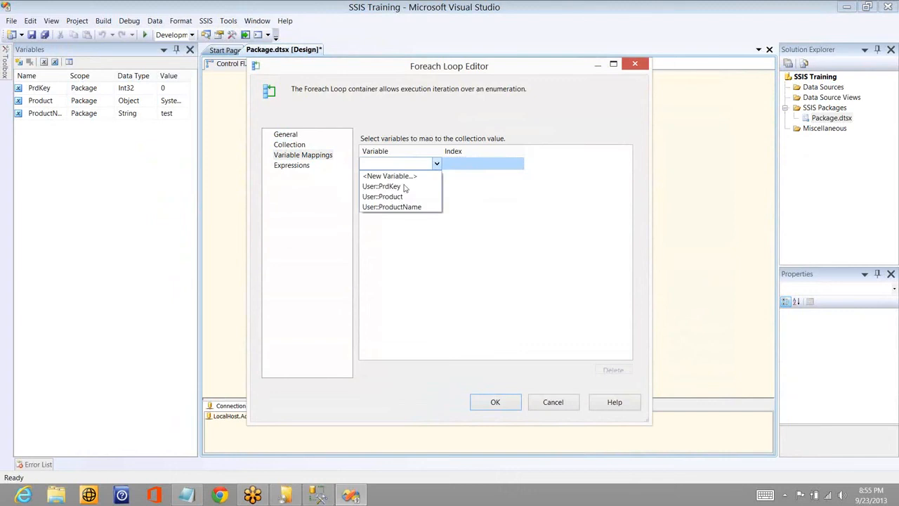
pyautogui.click(450, 168)
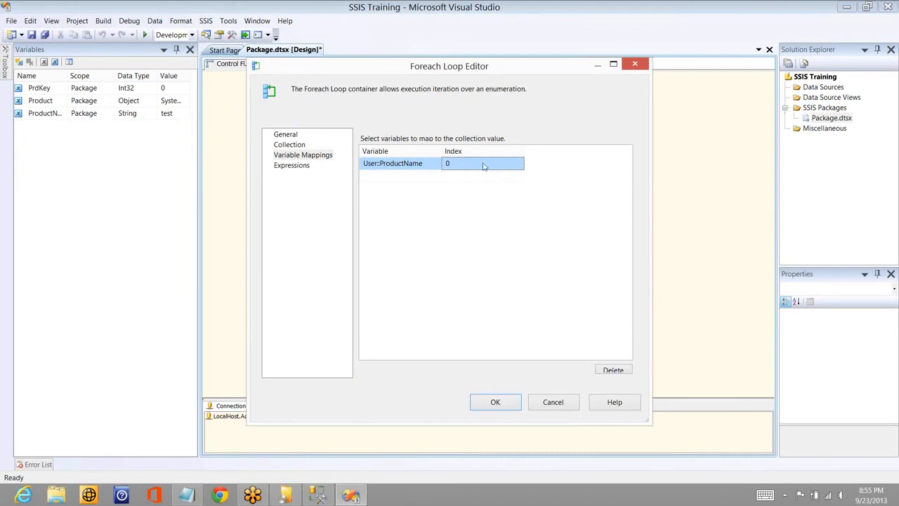
pyautogui.click(500, 403)
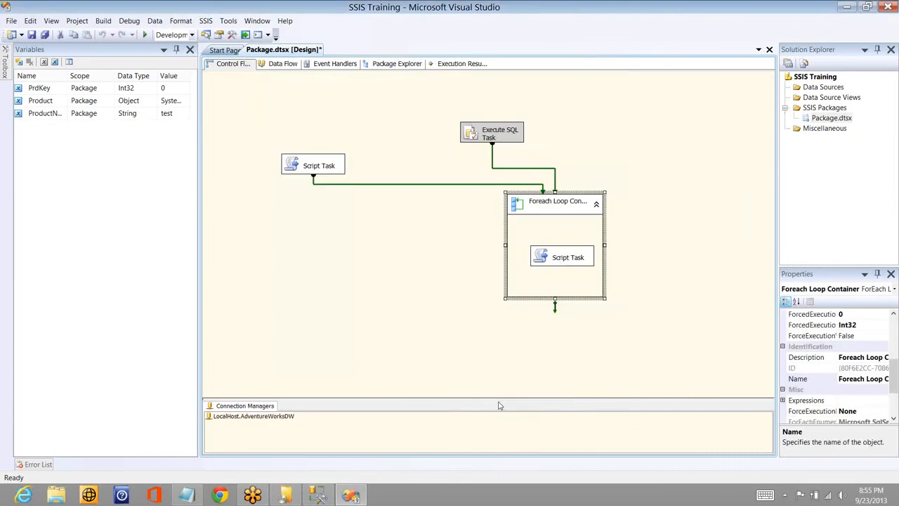
# - Open the script of the Script Task inside the loop and delete the MessageBox line that shows User::PrdKey
pyautogui.doubleClick(562, 258)
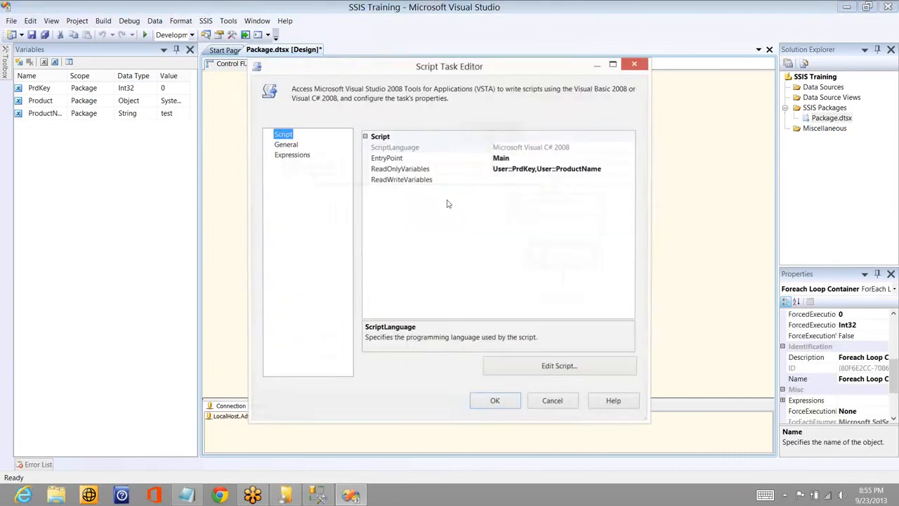
pyautogui.click(542, 369)
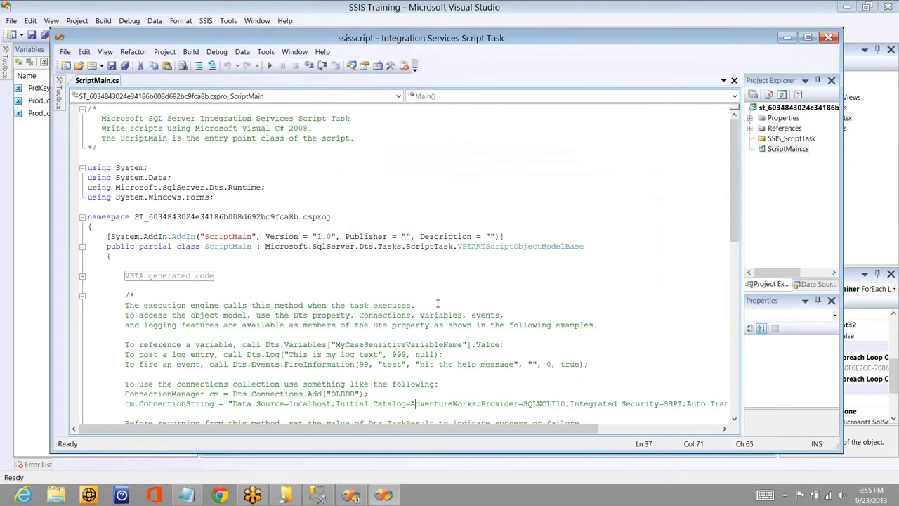
pyautogui.hotkey('ctrl', 'End')
pyautogui.press('Up')
pyautogui.press('Up')
pyautogui.press('Up')
pyautogui.press('Up')
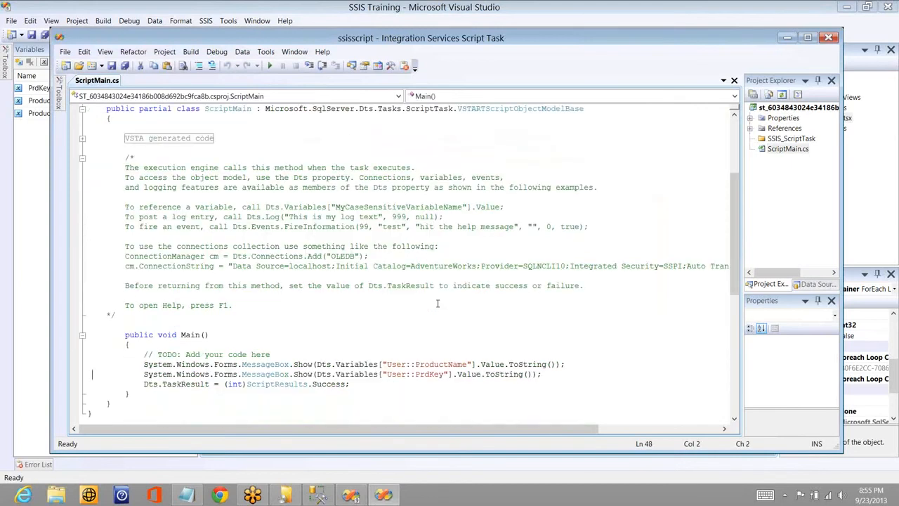
pyautogui.press('Home')
pyautogui.hotkey('shift', 'End')
pyautogui.press('Delete')
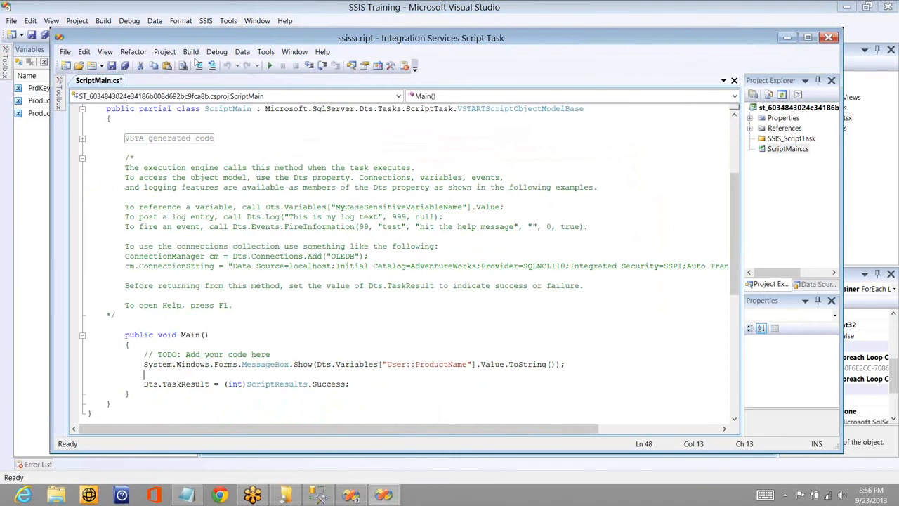
# - Build the inner Script Task's edited script, close its code window and accept the task settings
pyautogui.click(165, 51)
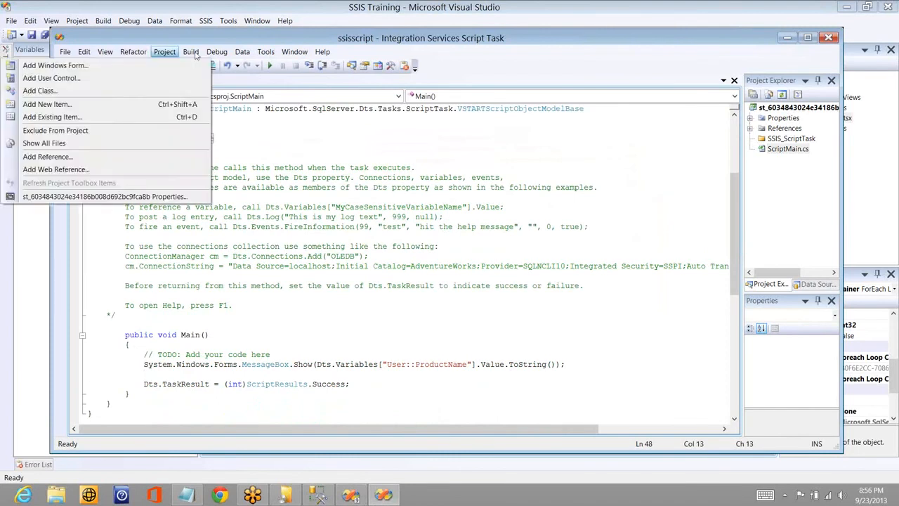
pyautogui.click(195, 55)
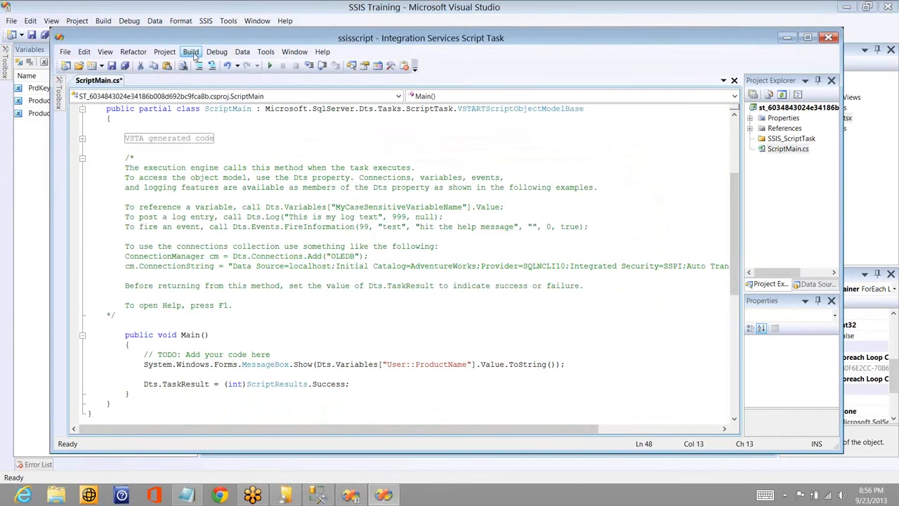
pyautogui.click(195, 56)
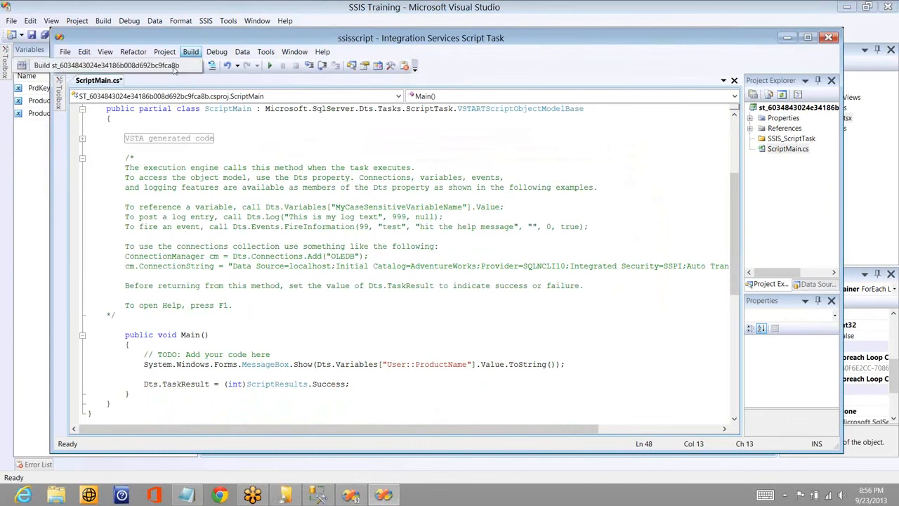
pyautogui.rightClick(380, 38)
pyautogui.click(405, 102)
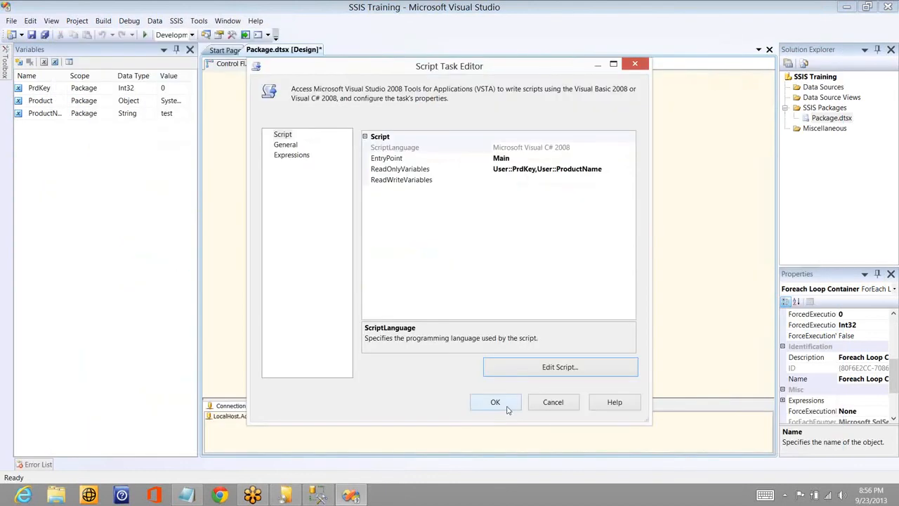
pyautogui.click(507, 408)
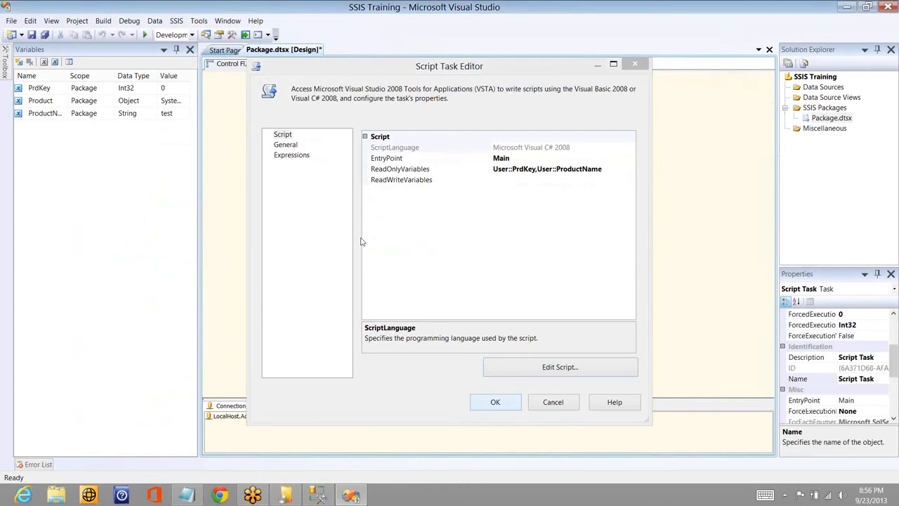
# - Run the package, dismiss each name message box until execution completes, and stop debugging
pyautogui.click(145, 35)
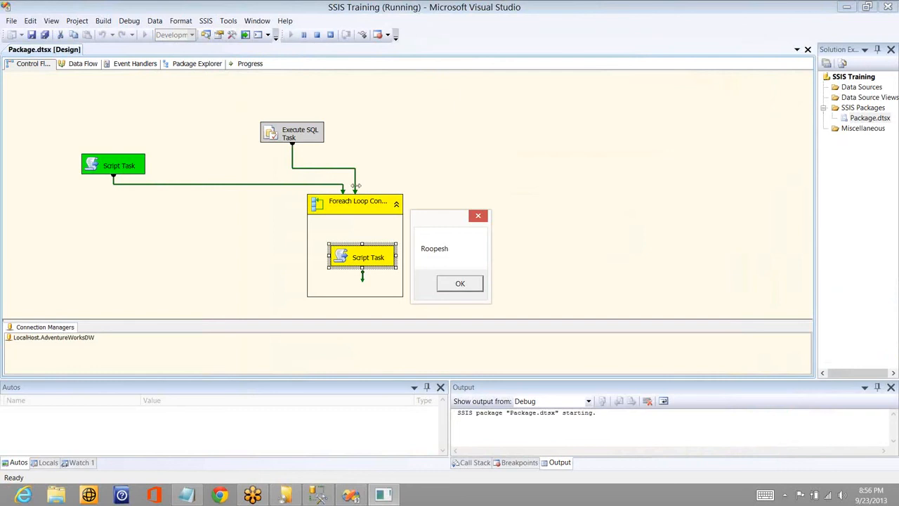
pyautogui.click(452, 284)
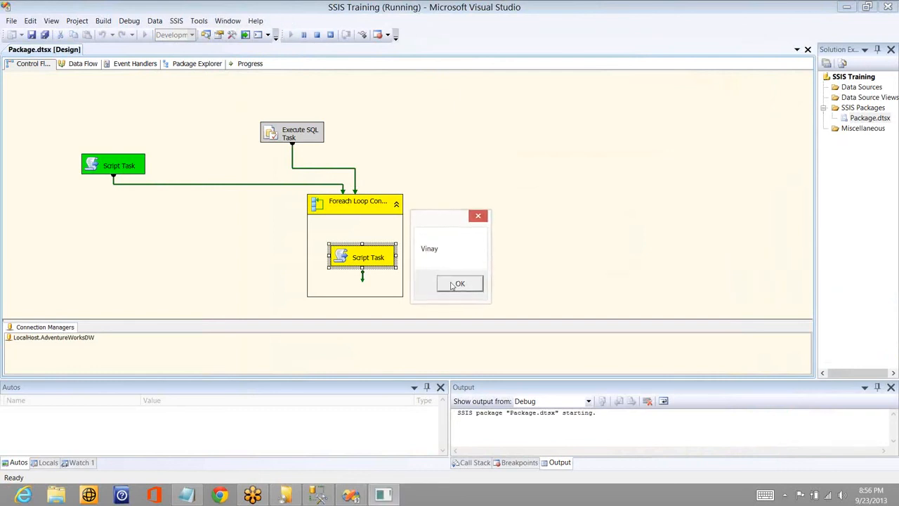
pyautogui.click(459, 284)
pyautogui.click(459, 284)
pyautogui.click(453, 285)
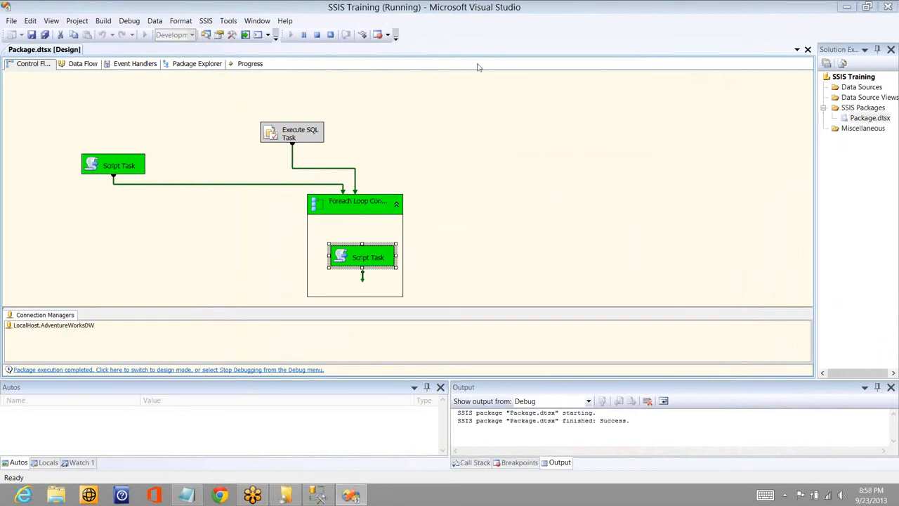
pyautogui.click(317, 34)
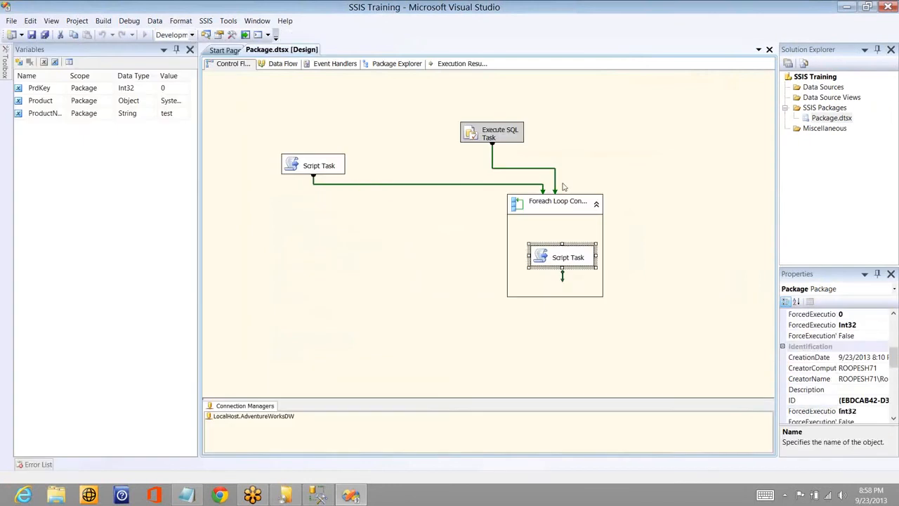
# - Switch the Foreach Loop Container's collection to the Foreach Item Enumerator
pyautogui.doubleClick(564, 205)
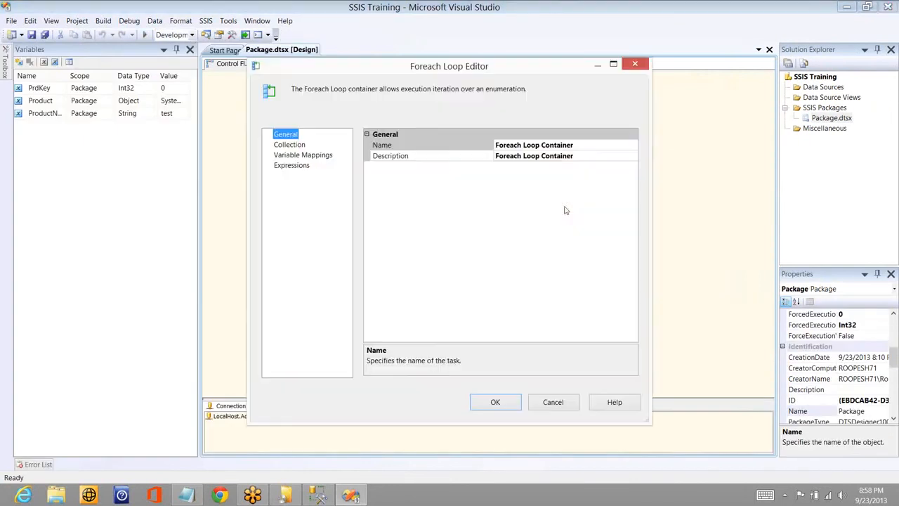
pyautogui.click(289, 145)
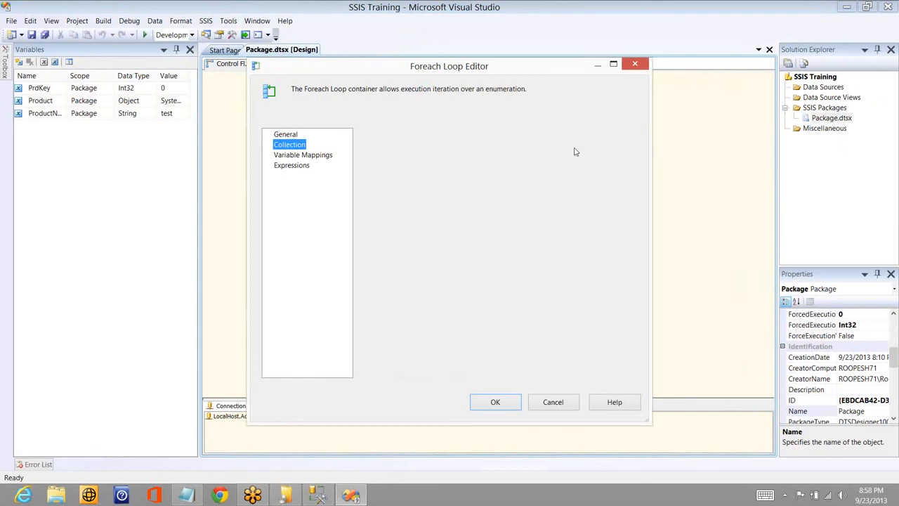
pyautogui.click(624, 148)
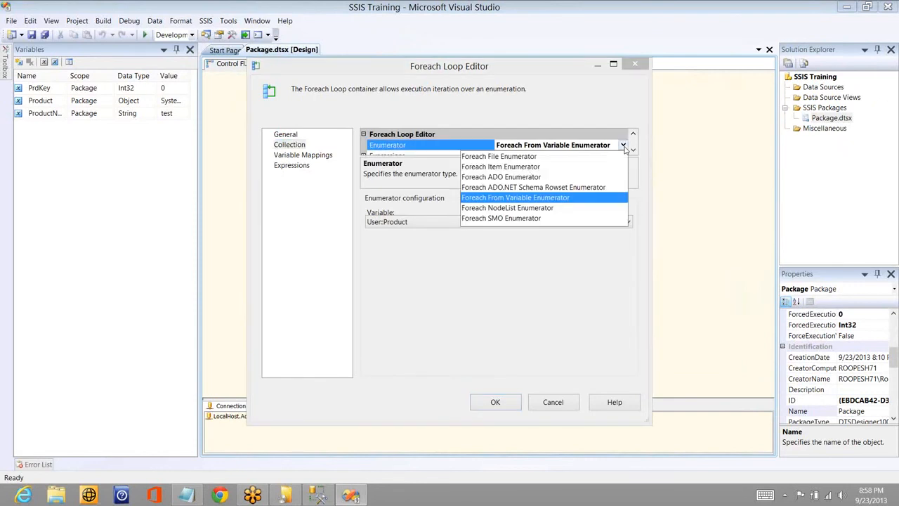
pyautogui.click(528, 168)
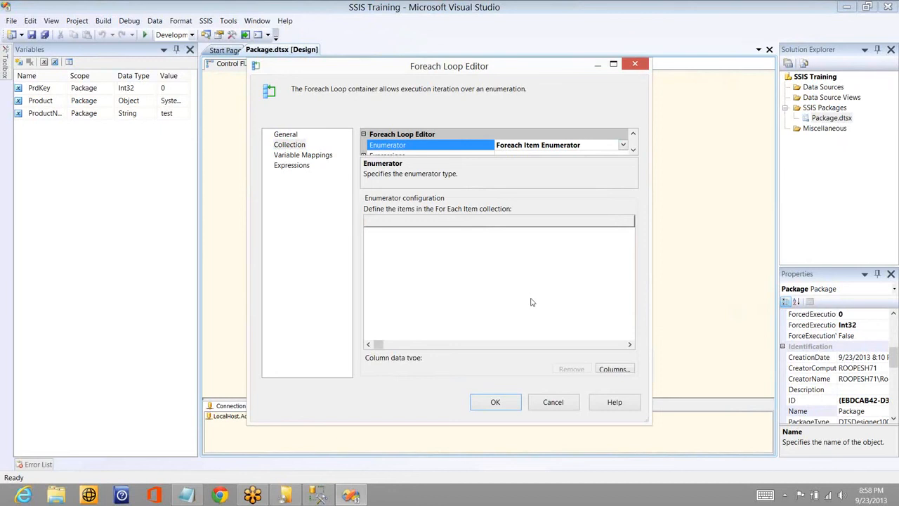
# - Define three columns for the item collection, keeping Column 0 and Column 1 as String and setting Column 2 to Int32
pyautogui.click(618, 369)
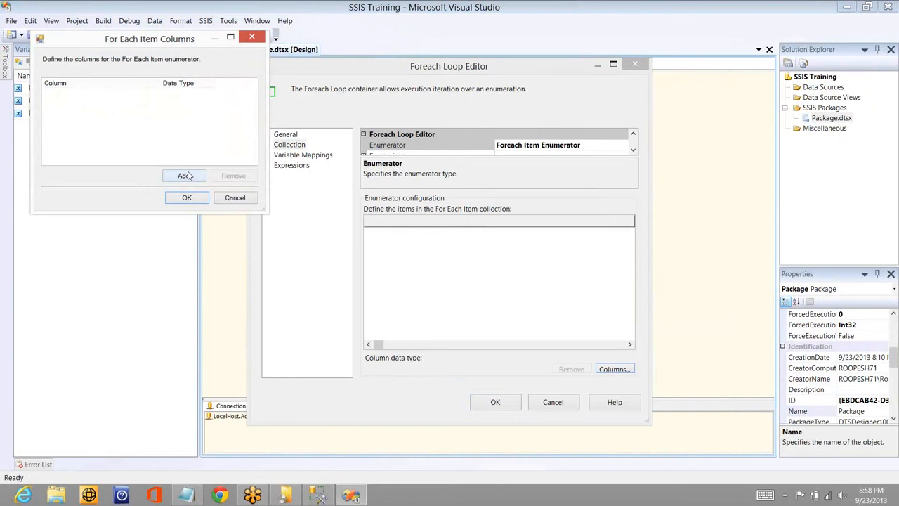
pyautogui.click(185, 176)
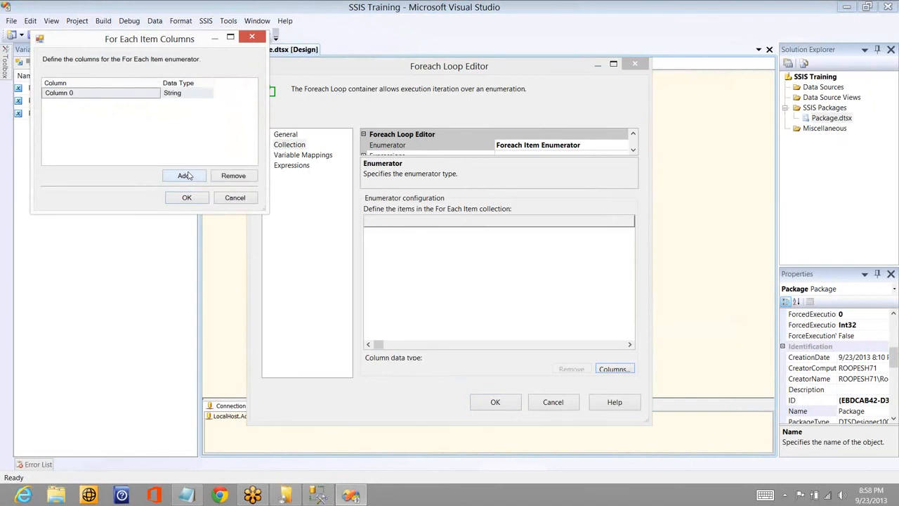
pyautogui.click(109, 93)
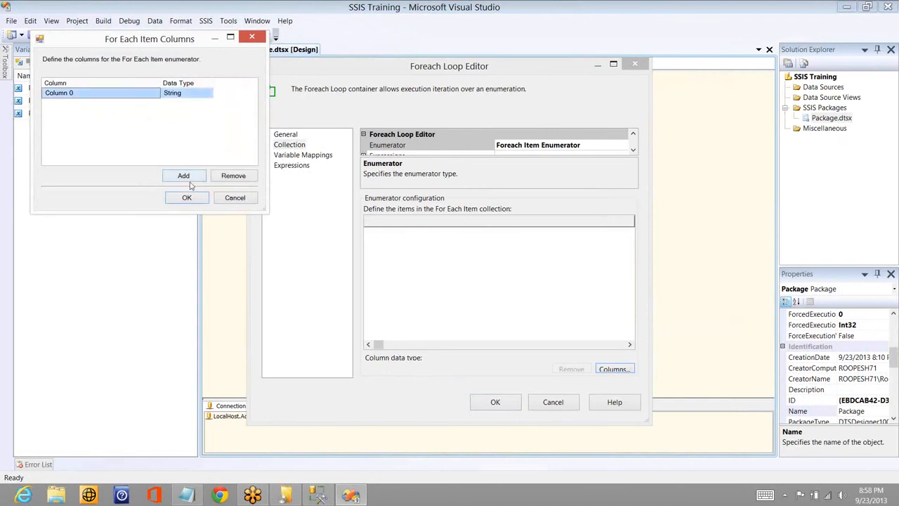
pyautogui.click(184, 176)
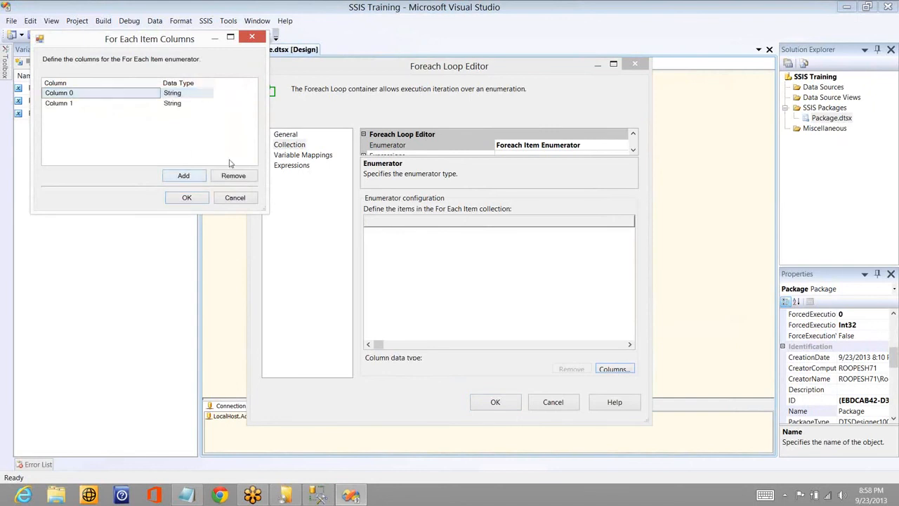
pyautogui.click(185, 176)
pyautogui.click(204, 116)
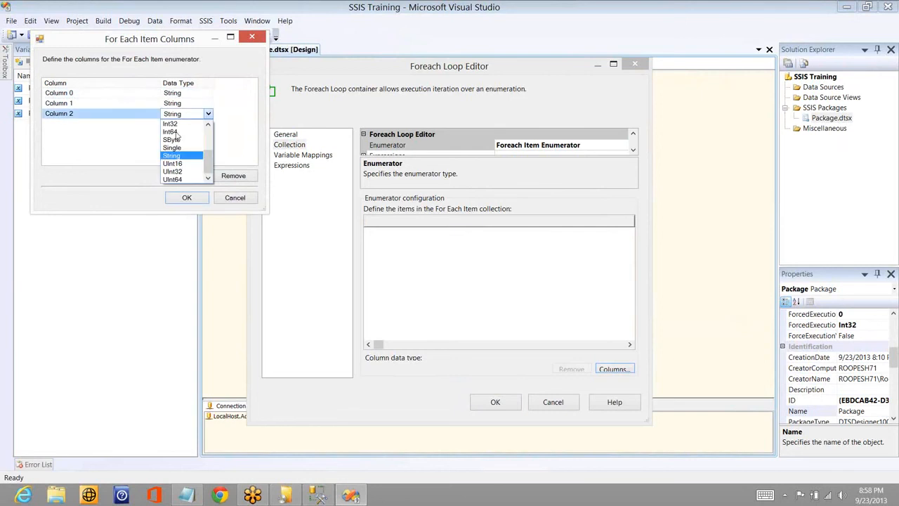
pyautogui.click(172, 123)
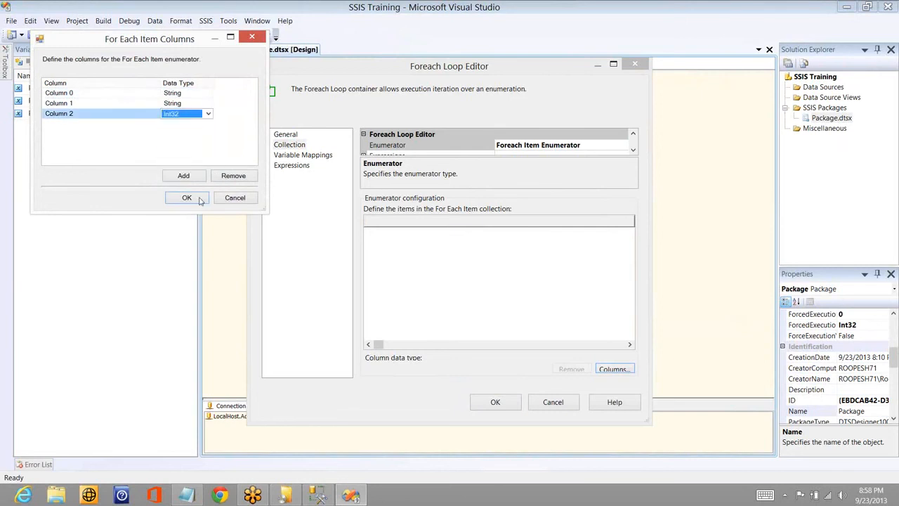
pyautogui.click(187, 198)
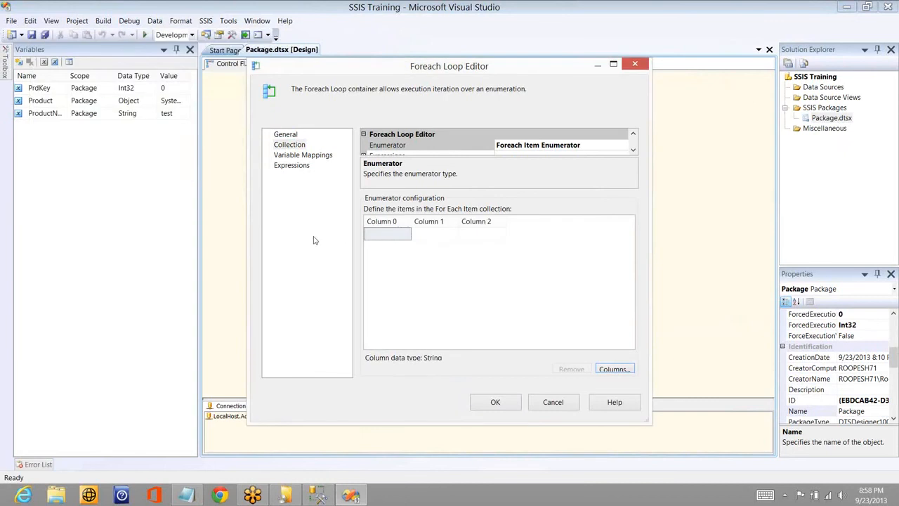
# - Fill the first item row with a person's first name, second name and the value 24
pyautogui.click(386, 239)
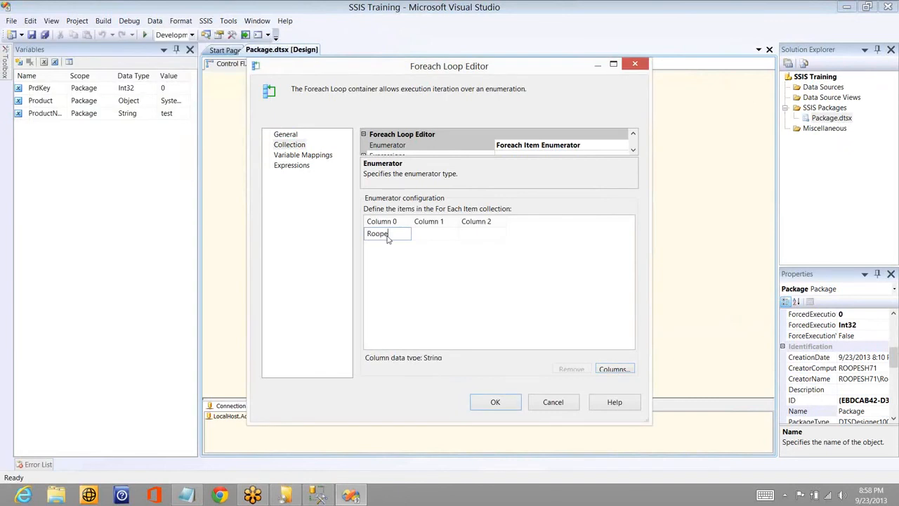
pyautogui.press('Tab')
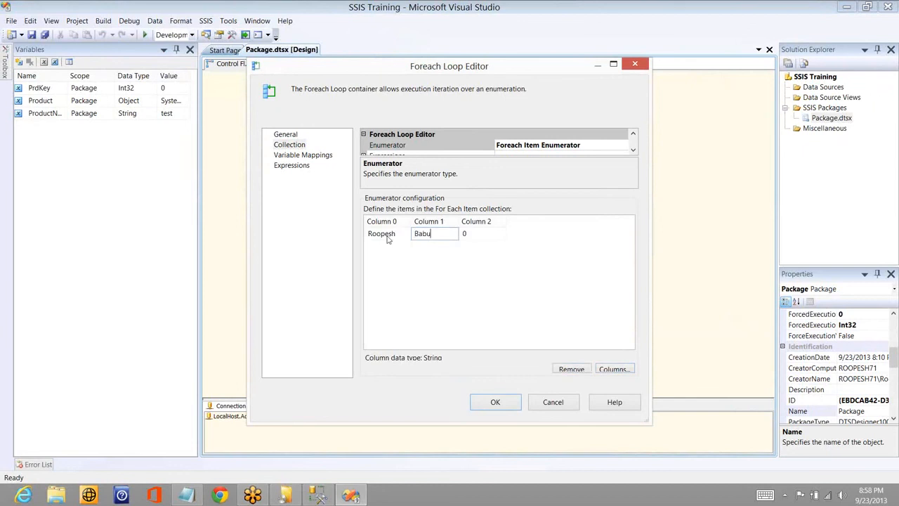
pyautogui.press('Tab')
pyautogui.write('2')
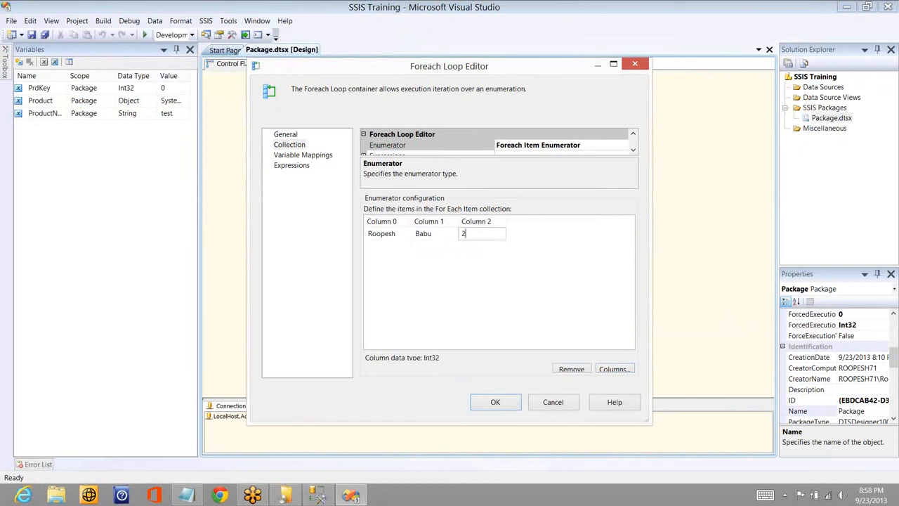
pyautogui.write('4')
pyautogui.press('Tab')
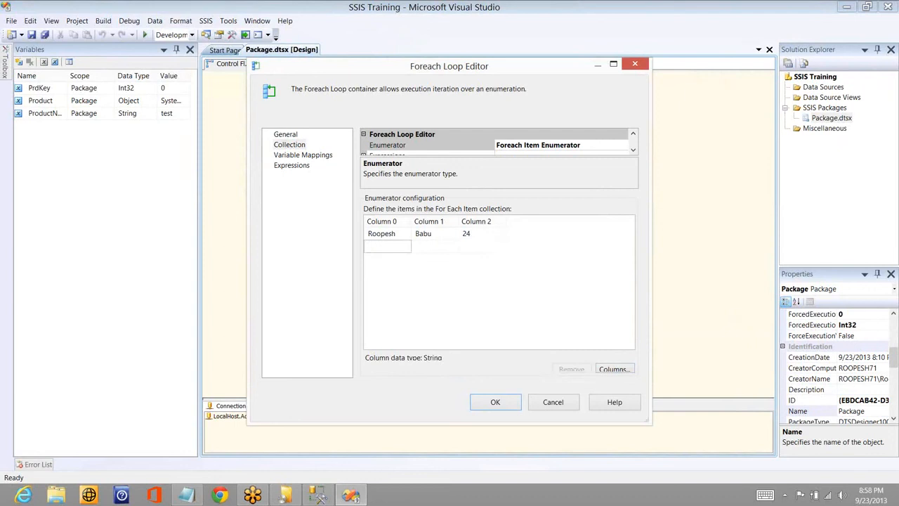
# - Fill the second item row with a person's first name, Baby and the value 420
pyautogui.write('Moksha')
pyautogui.press('Tab')
pyautogui.write('Baby')
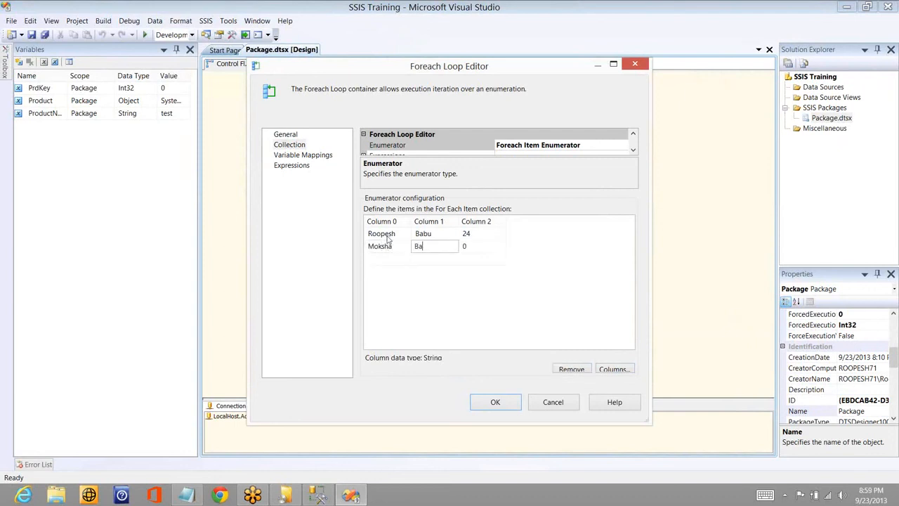
pyautogui.press('Tab')
pyautogui.write('4')
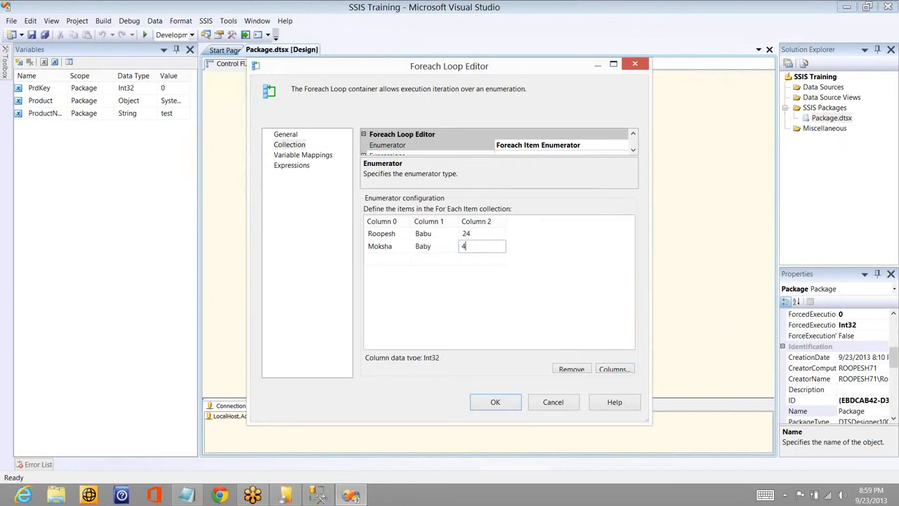
pyautogui.write('00')
pyautogui.press('Tab')
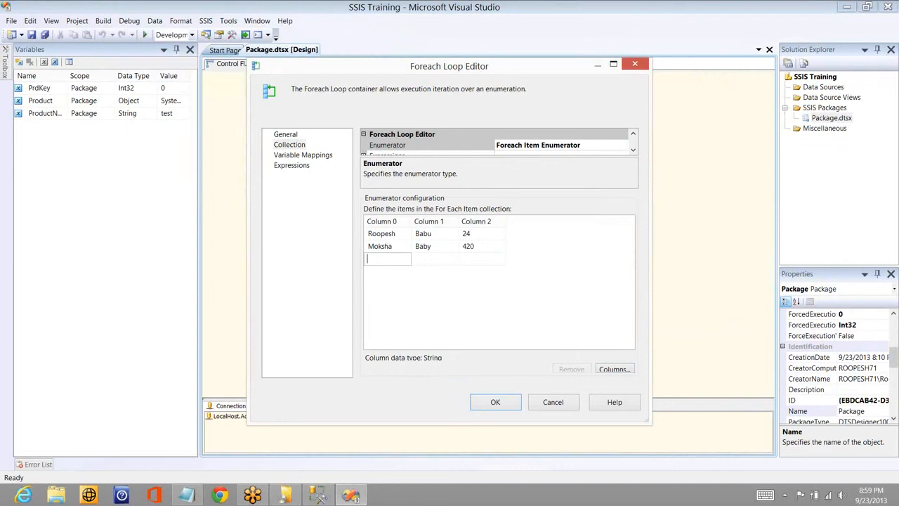
# - Fill the third item row with a person's first name, Heroine and 100, and accept the Foreach Loop settings
pyautogui.write('Deeksha')
pyautogui.press('Tab')
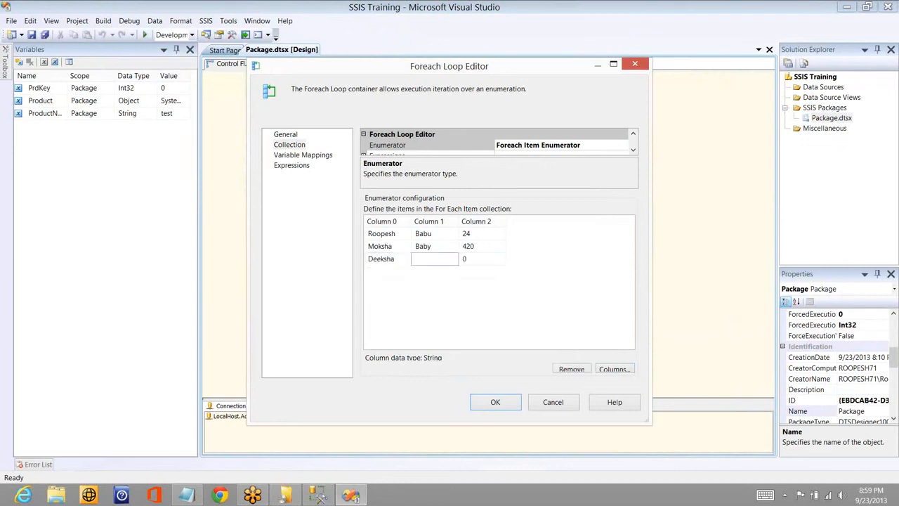
pyautogui.write('Heroine')
pyautogui.press('Tab')
pyautogui.write('100')
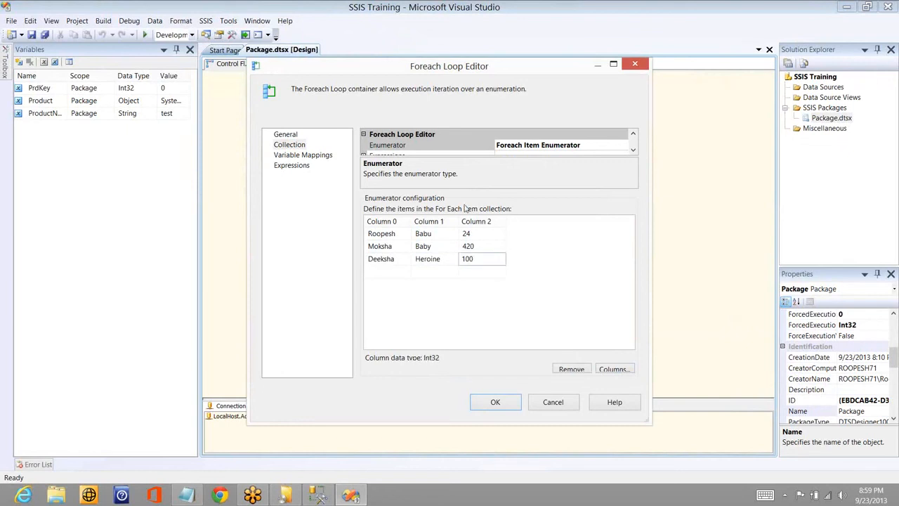
pyautogui.click(323, 157)
pyautogui.click(297, 146)
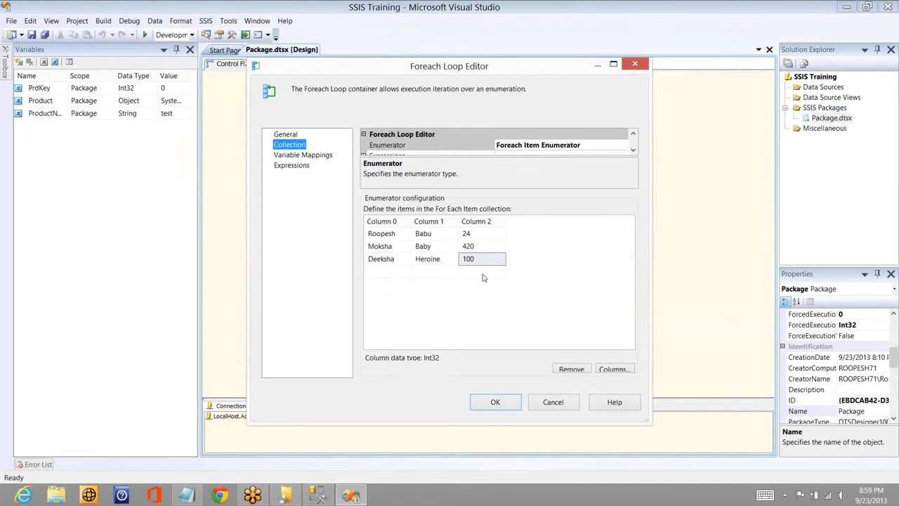
pyautogui.click(495, 401)
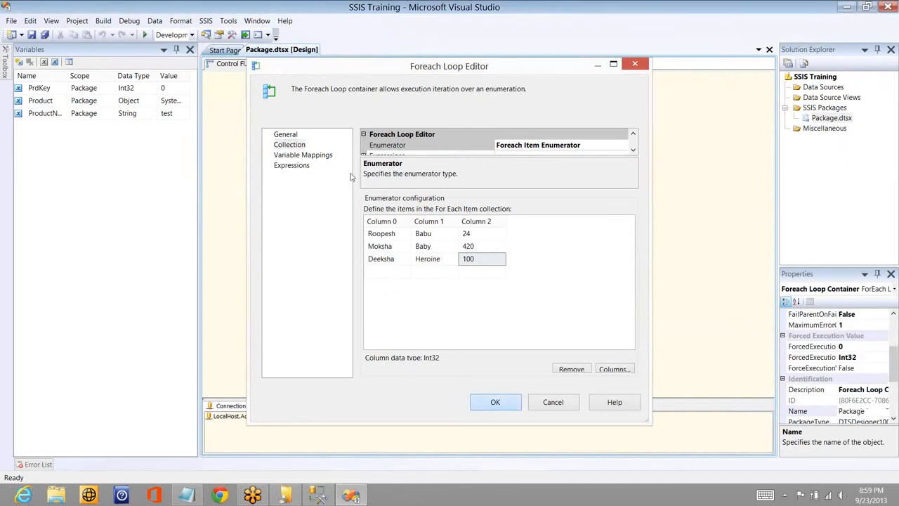
# - Run the package, dismiss each message box for the Column 0 items, and stop debugging
pyautogui.click(145, 34)
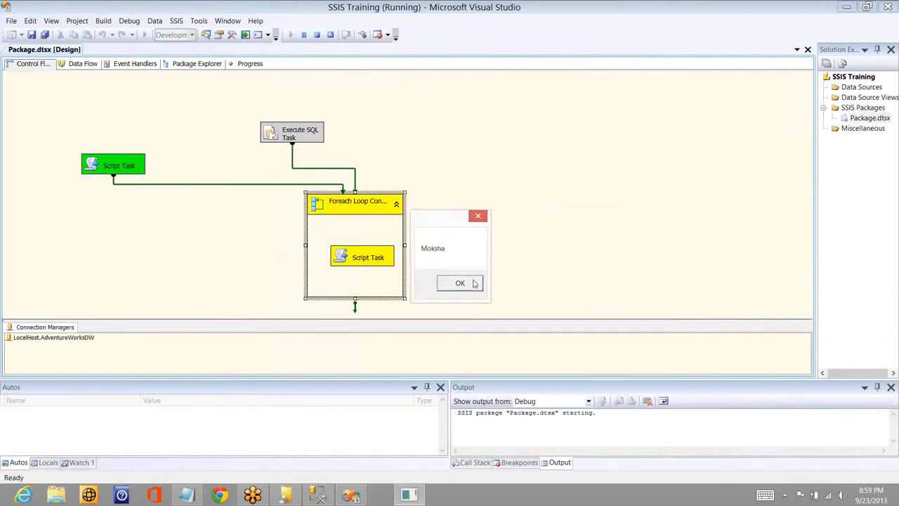
pyautogui.click(473, 283)
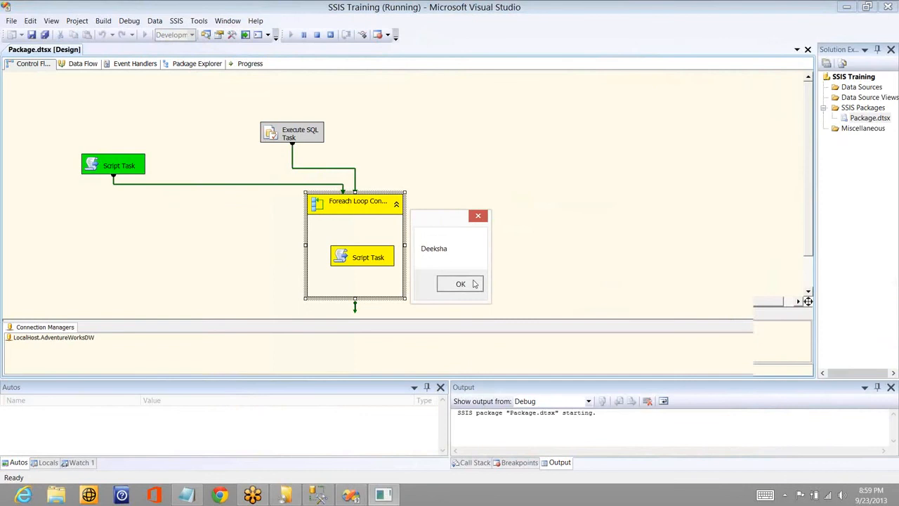
pyautogui.click(473, 282)
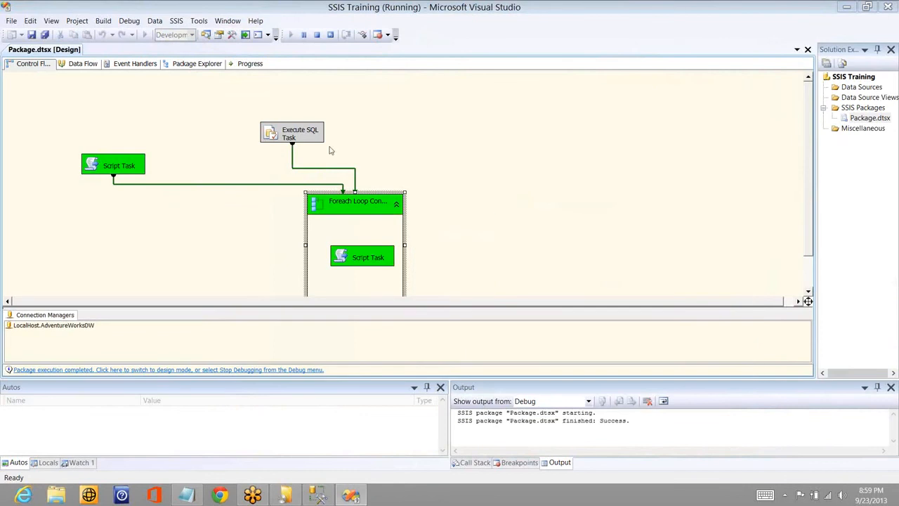
pyautogui.click(317, 35)
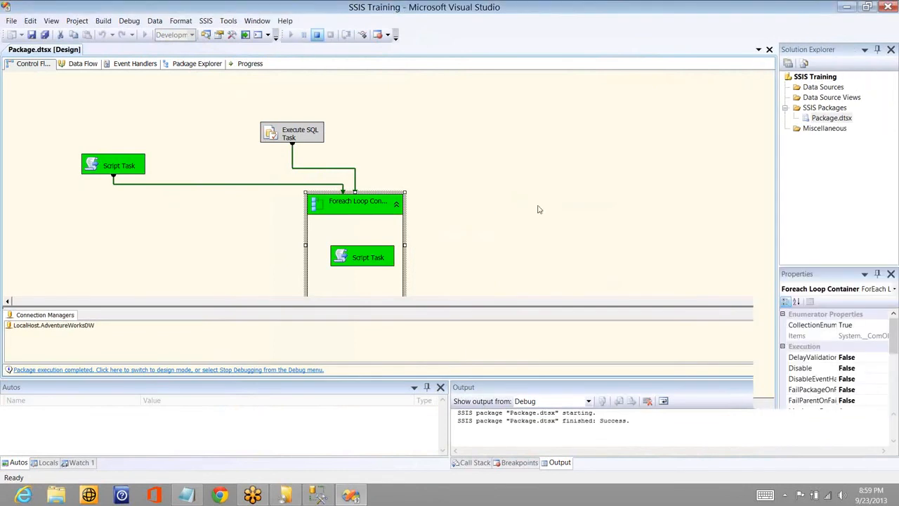
# - Change the User::ProductName variable mapping of the Foreach Loop to index 1 and accept the settings
pyautogui.doubleClick(564, 199)
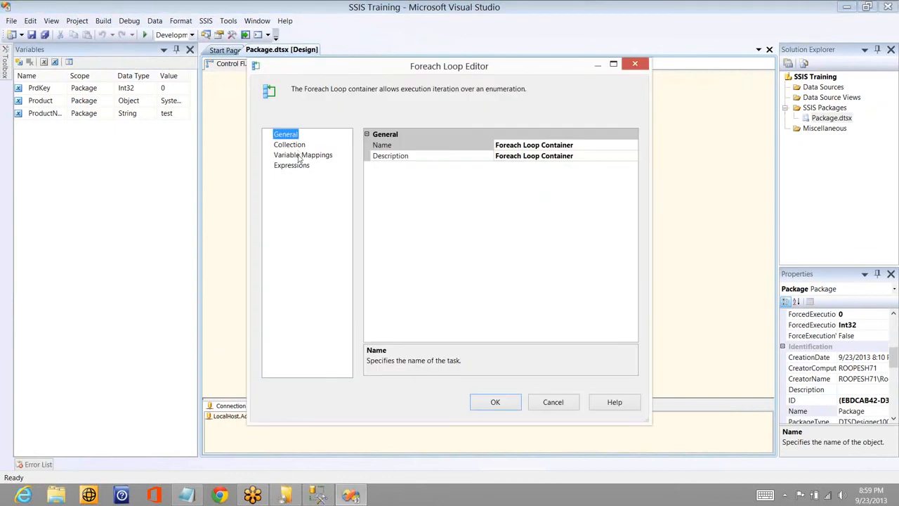
pyautogui.click(302, 155)
pyautogui.click(517, 163)
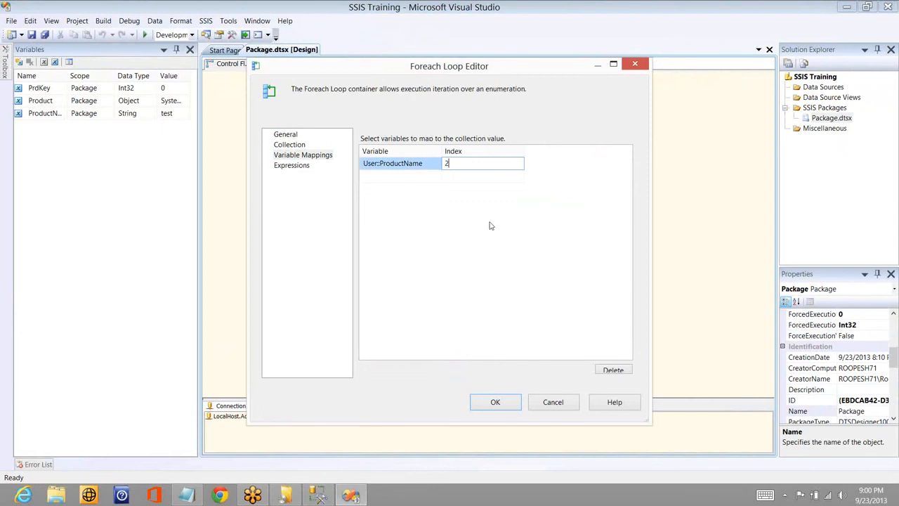
pyautogui.press('BackSpace')
pyautogui.write('1')
pyautogui.click(495, 402)
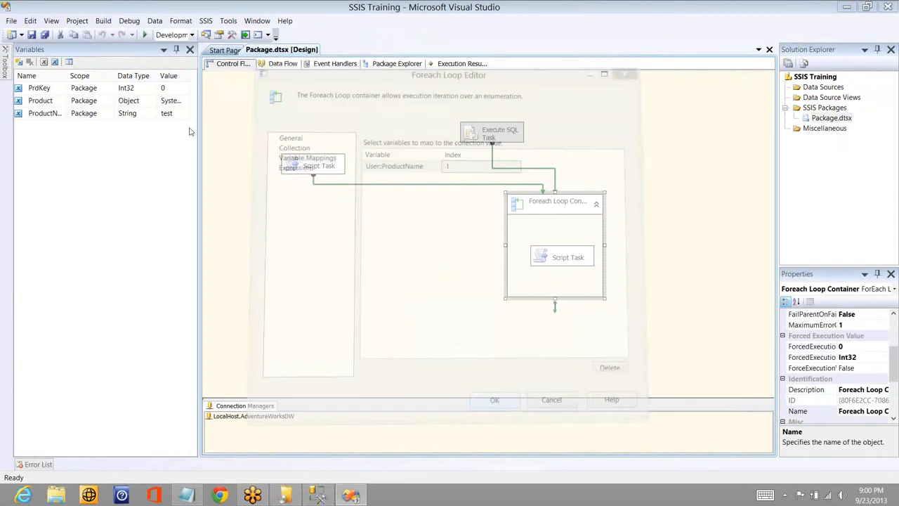
# - Run the package with the index 1 mapping, dismiss each Column 1 message box, and stop debugging
pyautogui.click(146, 35)
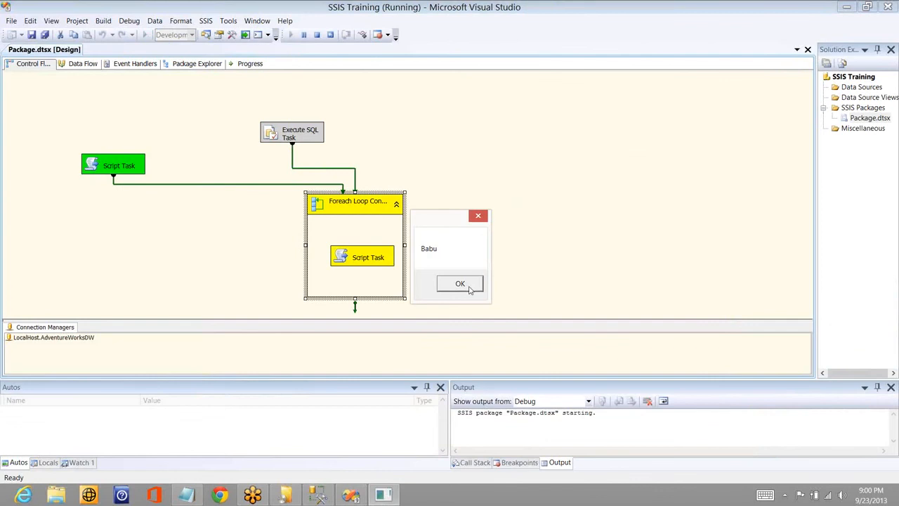
pyautogui.click(460, 284)
pyautogui.click(469, 289)
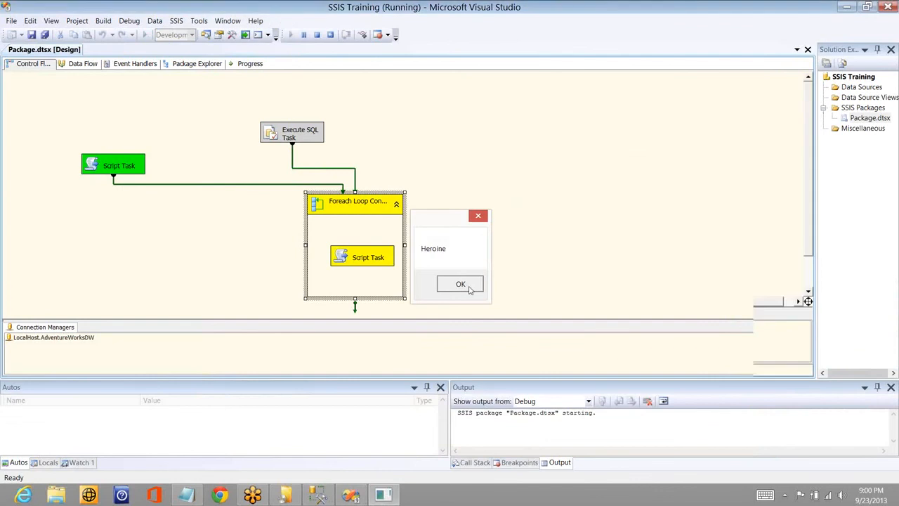
pyautogui.click(469, 290)
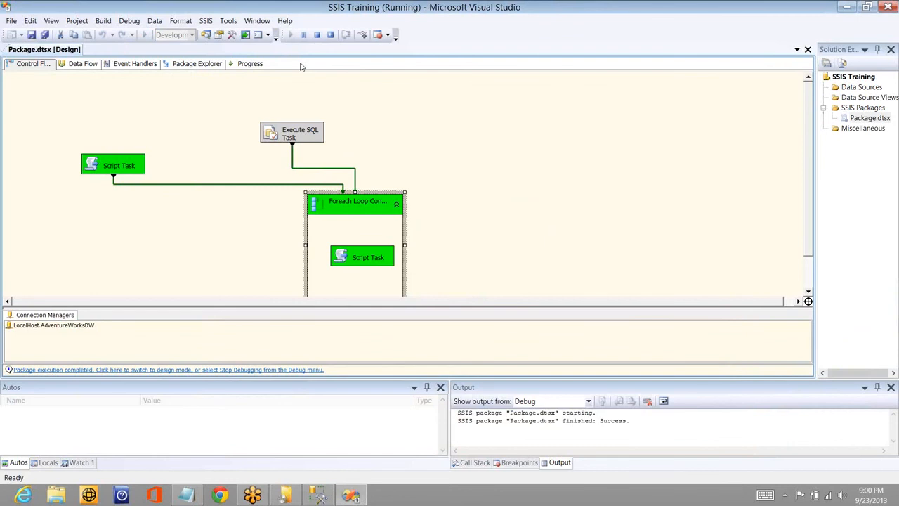
pyautogui.click(316, 35)
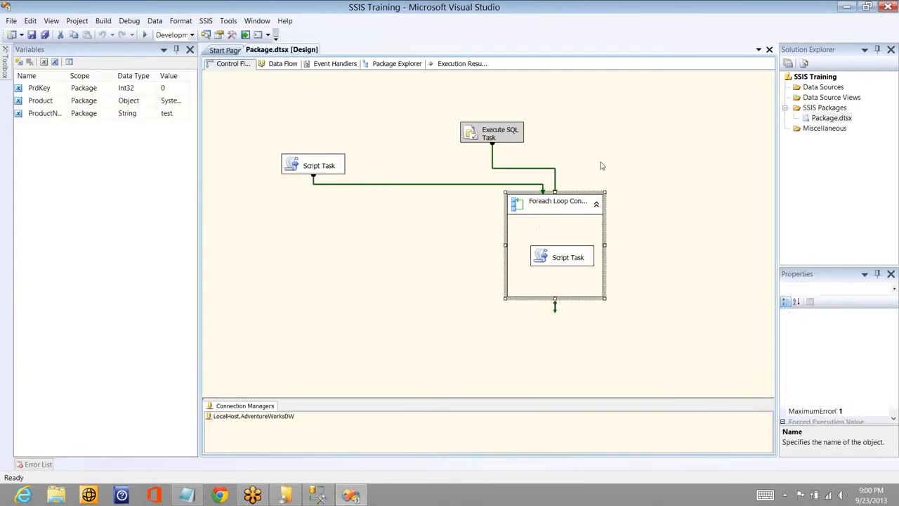
# - Change the Foreach Loop container's enumerator to Foreach ADO.NET Schema Rowset Enumerator
pyautogui.click(600, 164)
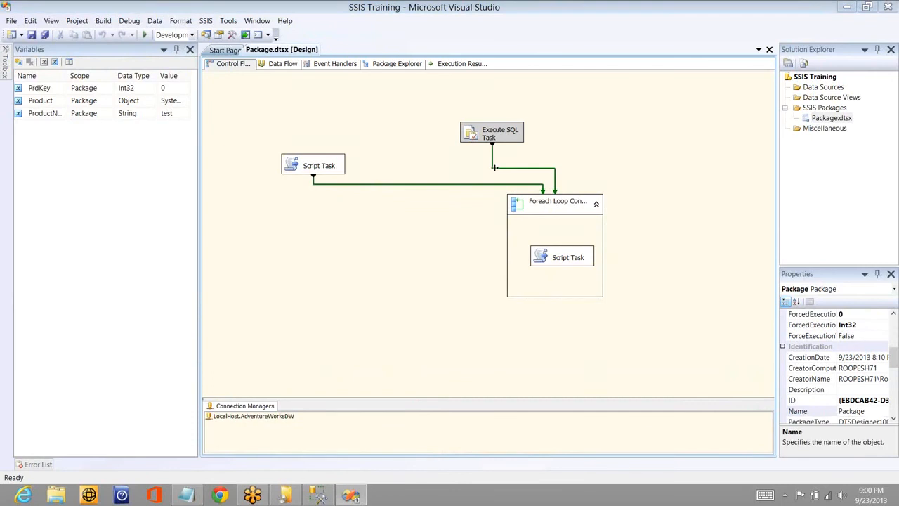
pyautogui.doubleClick(551, 202)
pyautogui.click(300, 147)
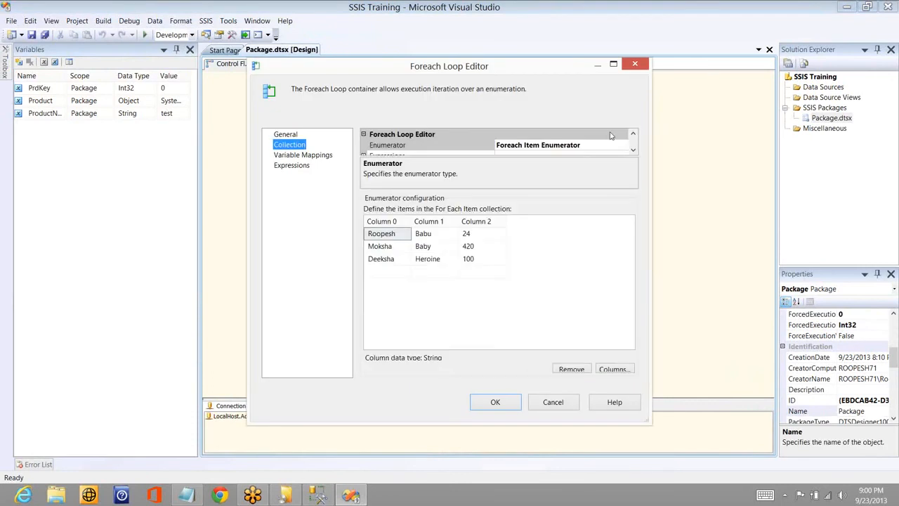
pyautogui.click(611, 147)
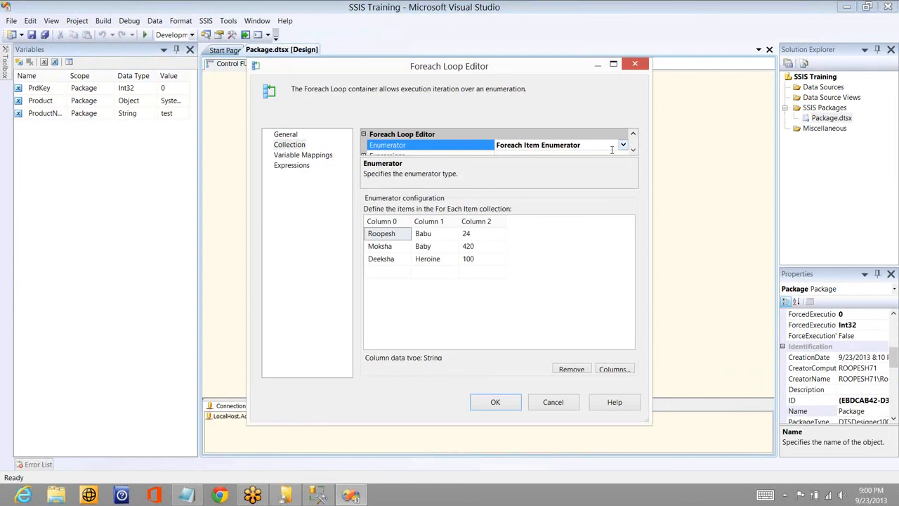
pyautogui.click(622, 146)
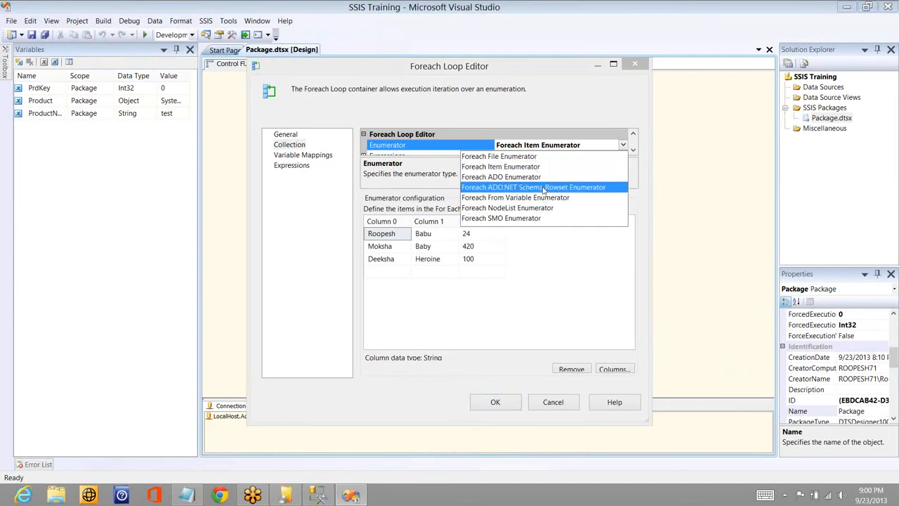
pyautogui.click(543, 187)
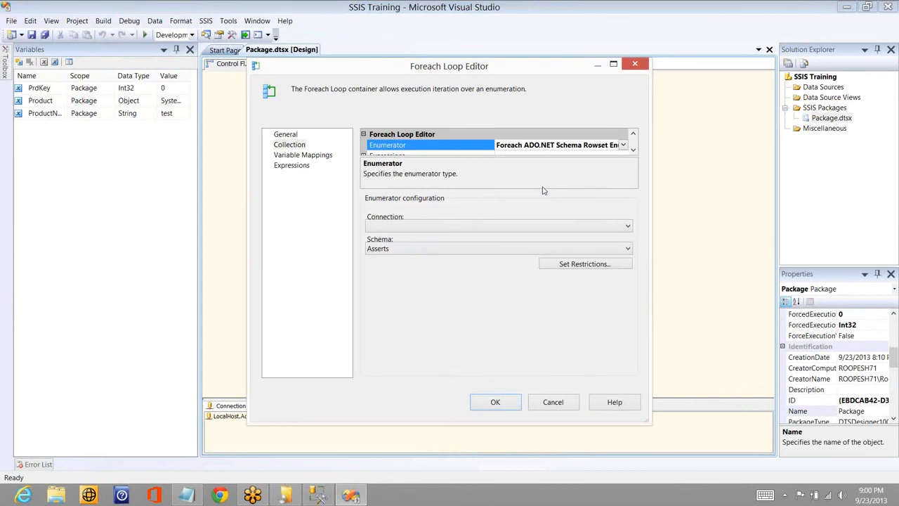
# - Try to add a new SqlClient connection for the enumerator, using server "." and the AdventureWorksDW database
pyautogui.click(571, 226)
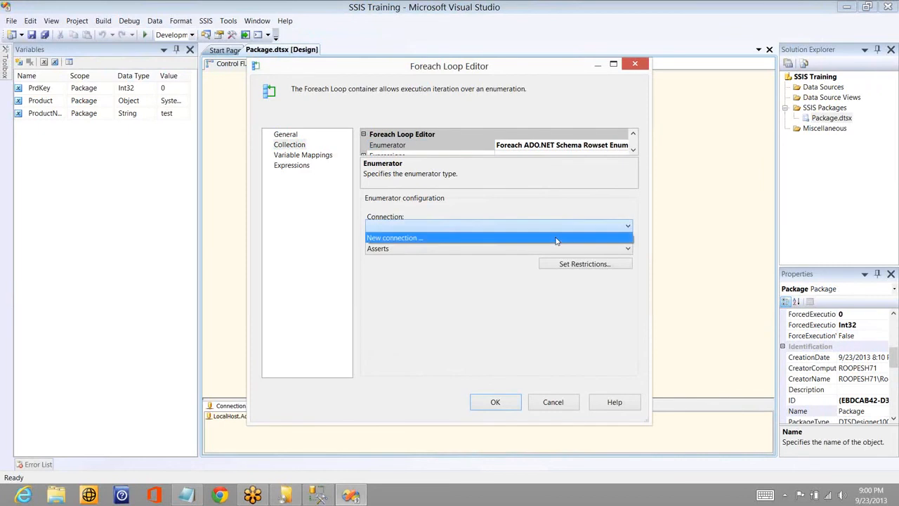
pyautogui.click(555, 241)
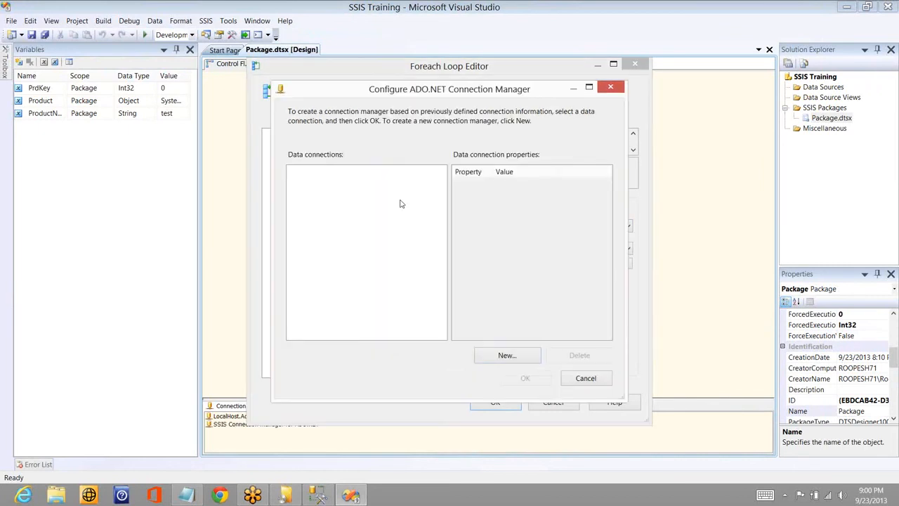
pyautogui.click(511, 358)
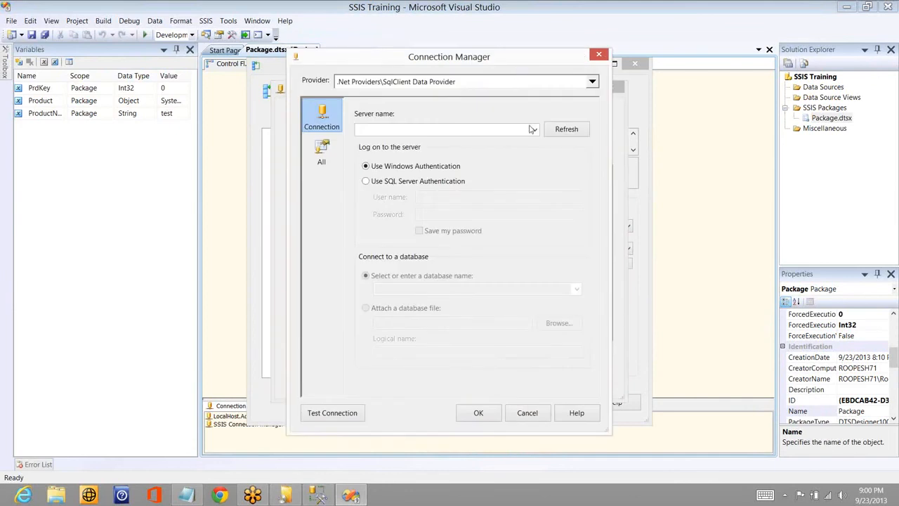
pyautogui.click(523, 129)
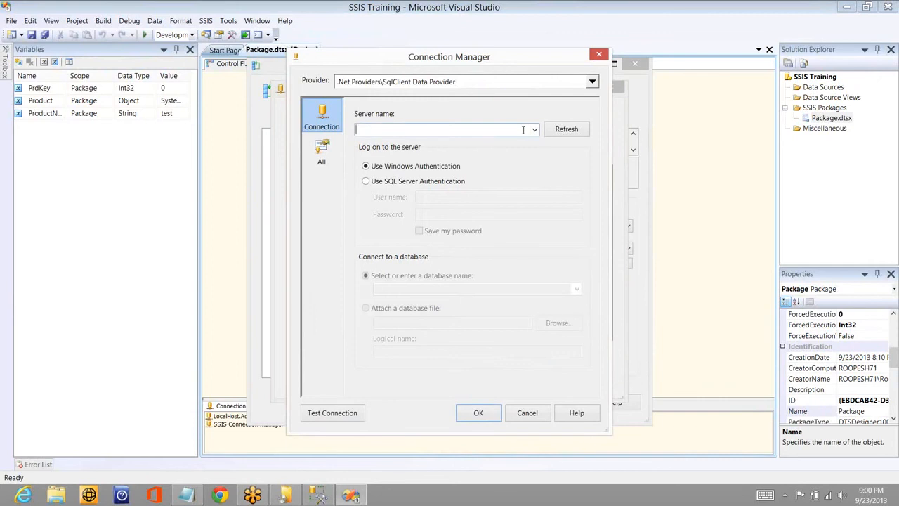
pyautogui.click(577, 290)
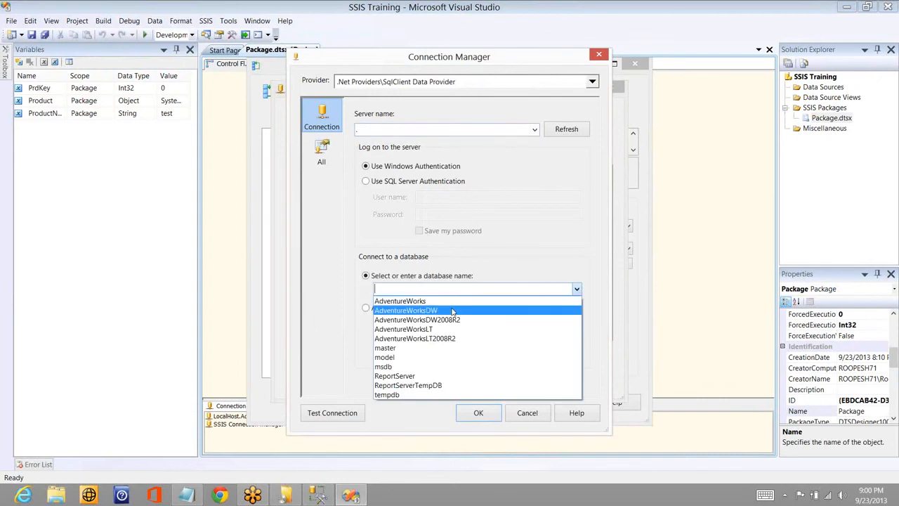
pyautogui.click(452, 311)
pyautogui.click(478, 412)
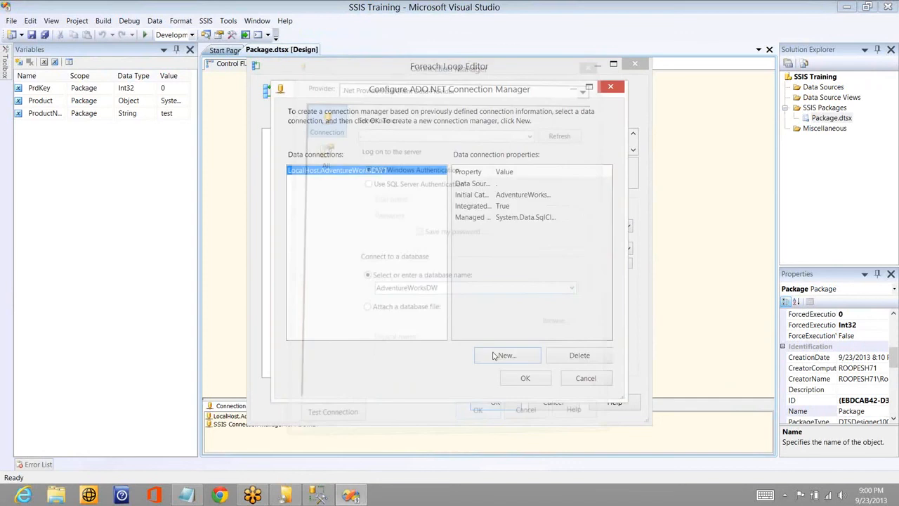
pyautogui.click(525, 378)
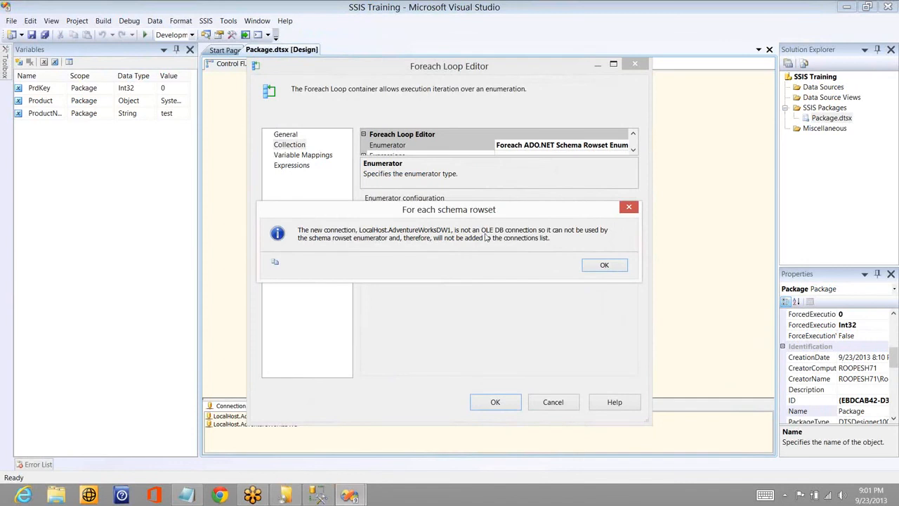
pyautogui.click(610, 270)
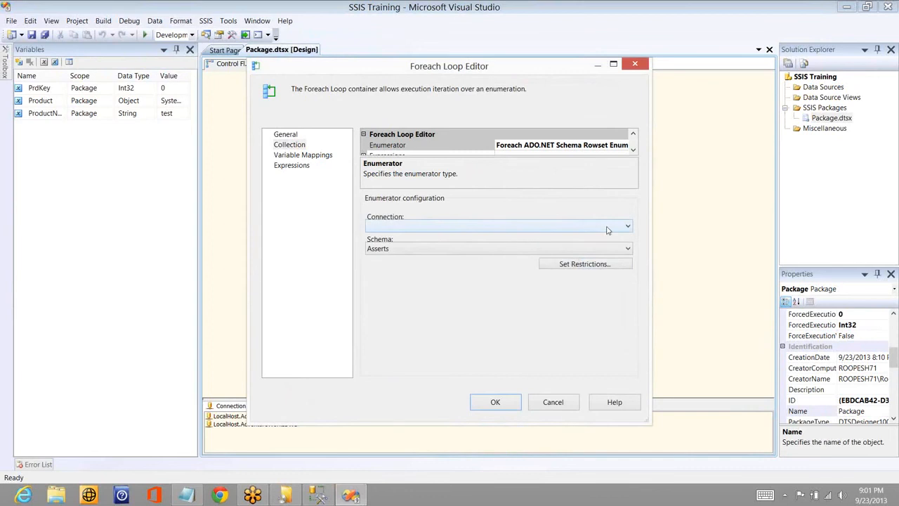
# - Begin another new connection for the enumerator, with SQL Server Native Client 10.0 from .Net Providers for OleDb as its provider
pyautogui.click(607, 229)
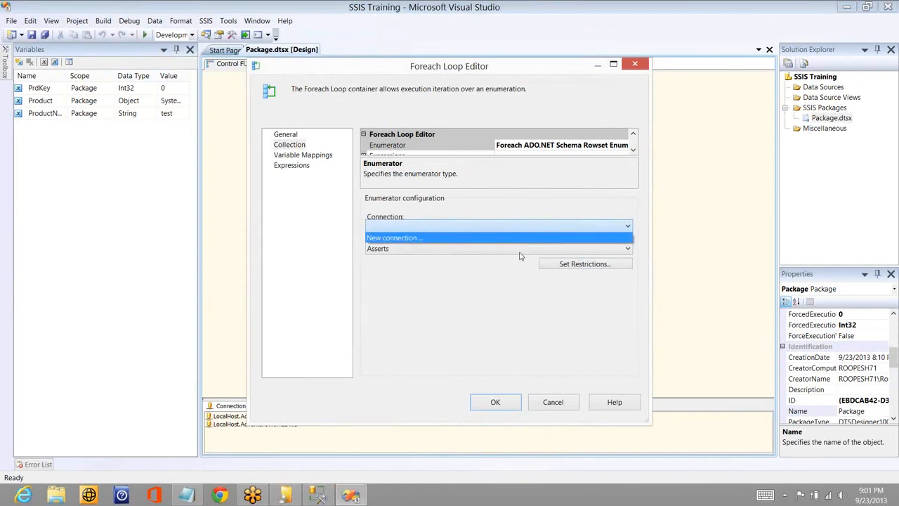
pyautogui.press('Return')
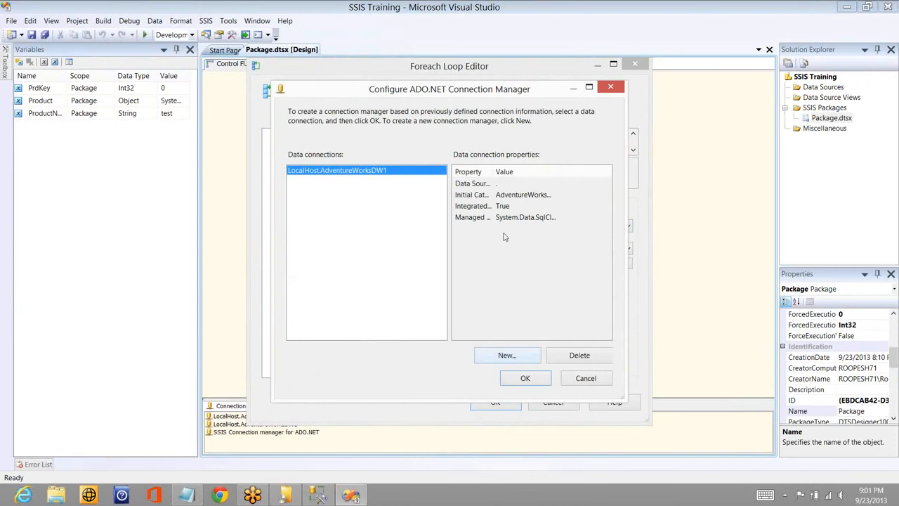
pyautogui.click(592, 80)
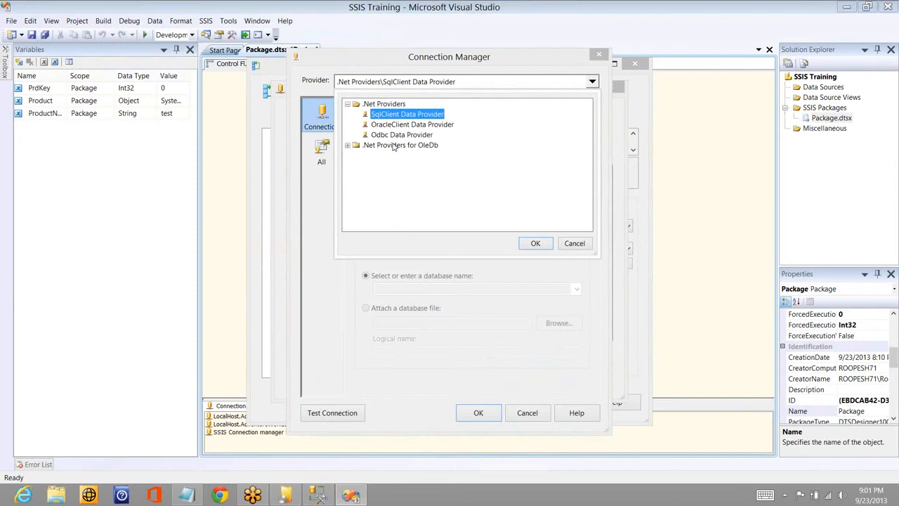
pyautogui.click(347, 144)
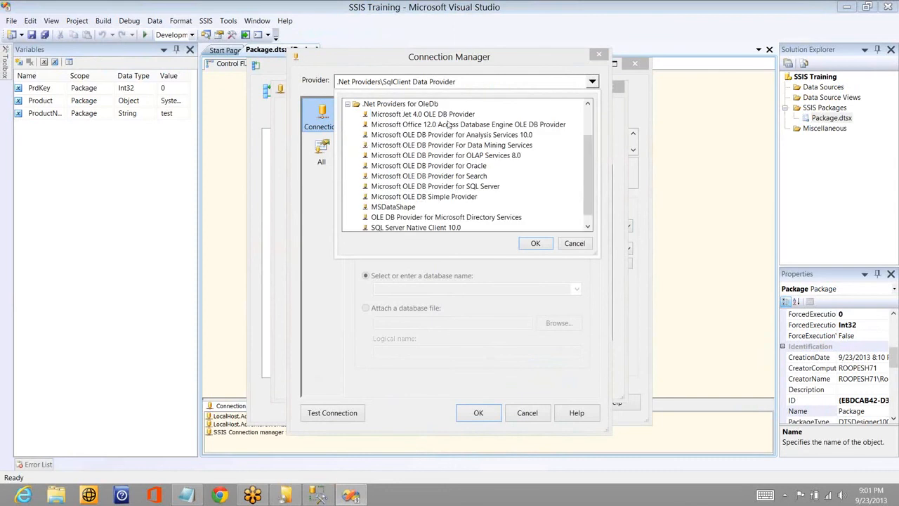
pyautogui.click(588, 226)
pyautogui.click(454, 218)
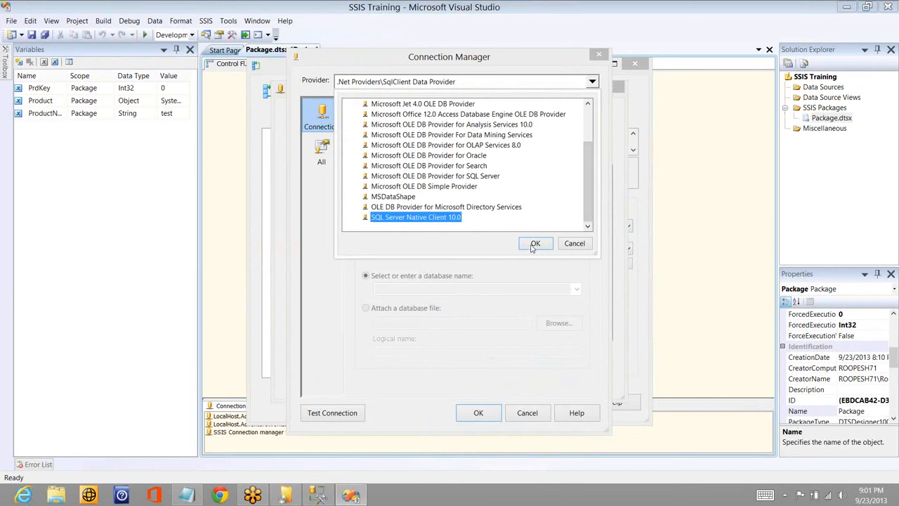
pyautogui.click(533, 244)
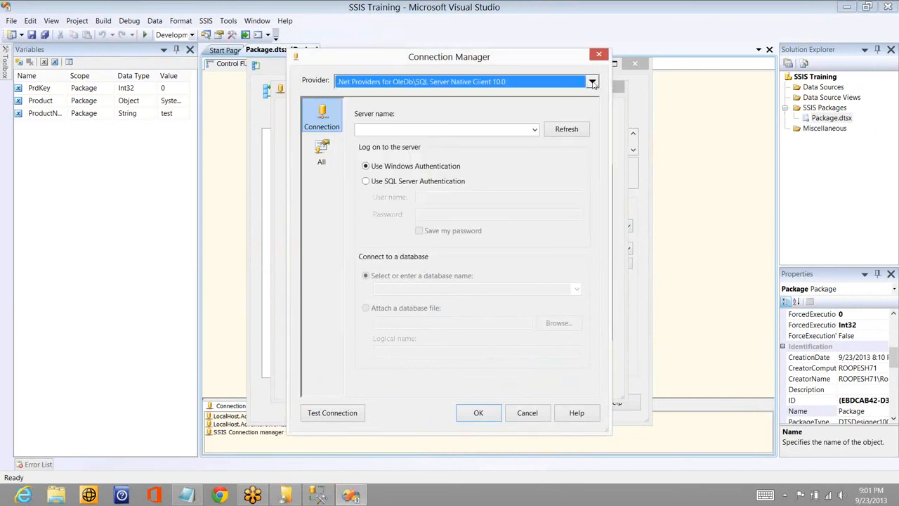
# - Review the .Net Providers for OleDb list and reselect SQL Server Native Client 10.0
pyautogui.click(592, 82)
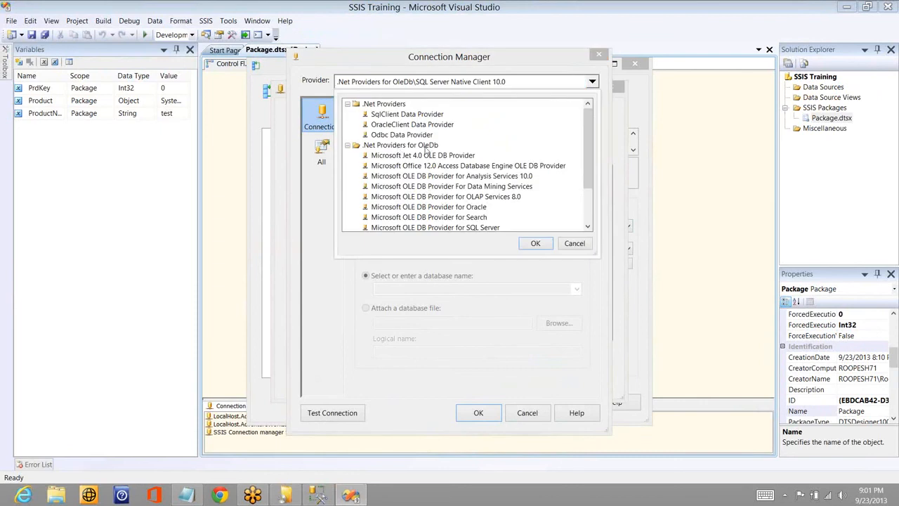
pyautogui.click(347, 145)
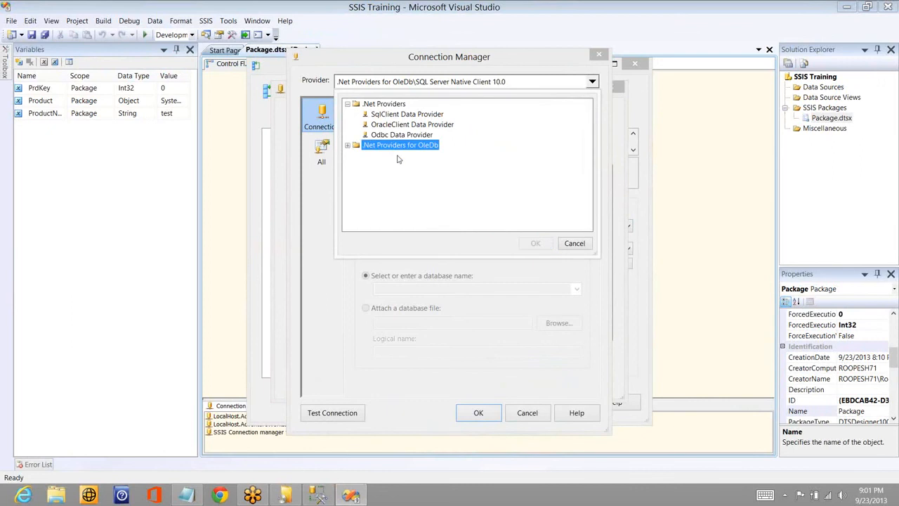
pyautogui.click(347, 145)
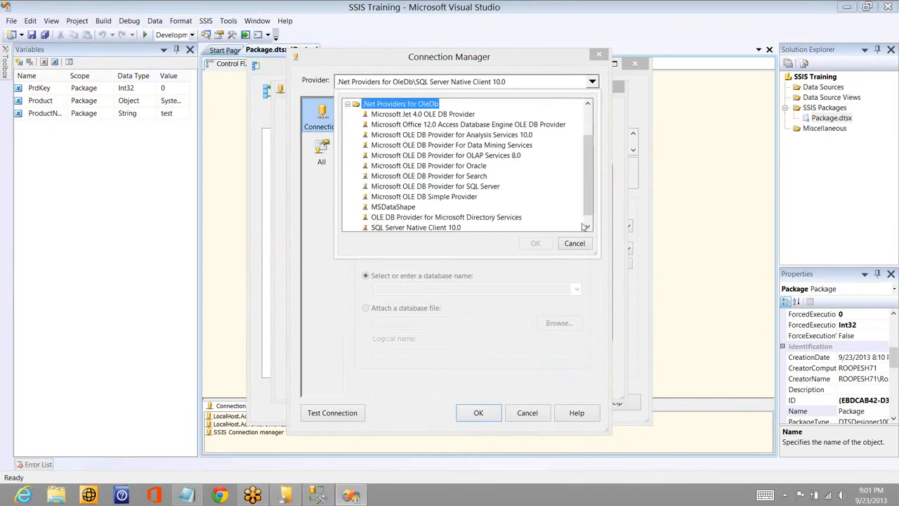
pyautogui.click(587, 226)
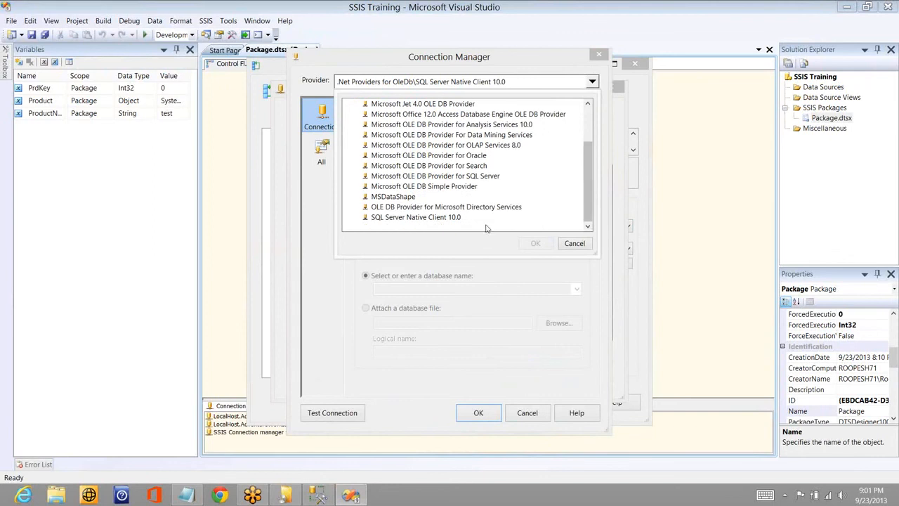
pyautogui.click(421, 217)
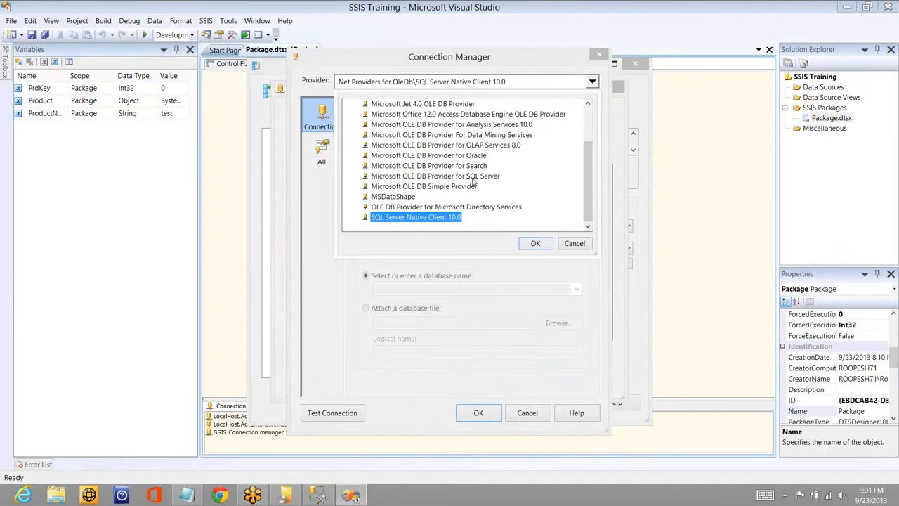
pyautogui.click(537, 244)
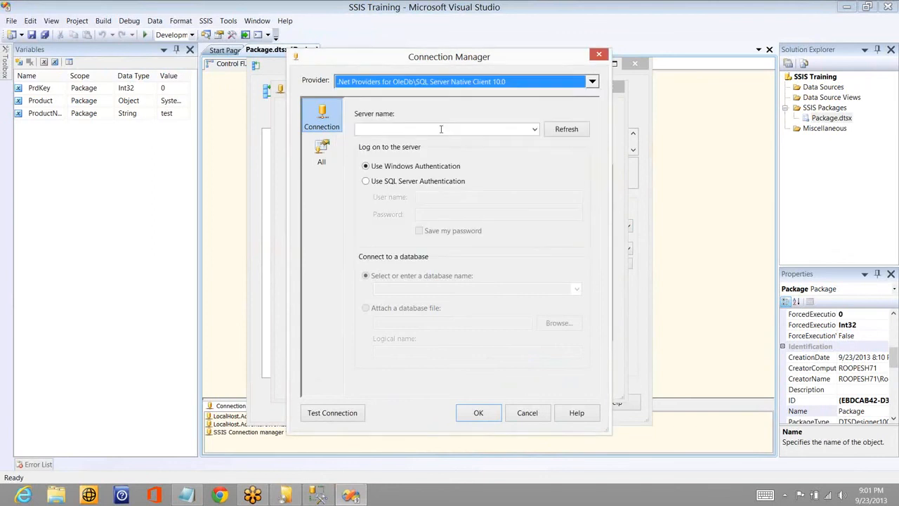
# - Point the OLE DB connection to server "." and the AdventureWorksDW database, and accept it for the enumerator
pyautogui.click(441, 129)
pyautogui.write('.')
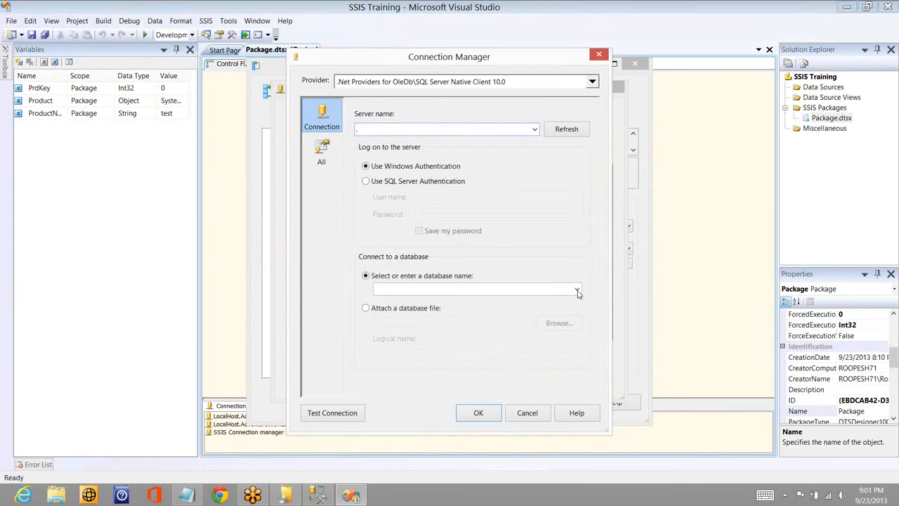
pyautogui.click(578, 290)
pyautogui.click(457, 307)
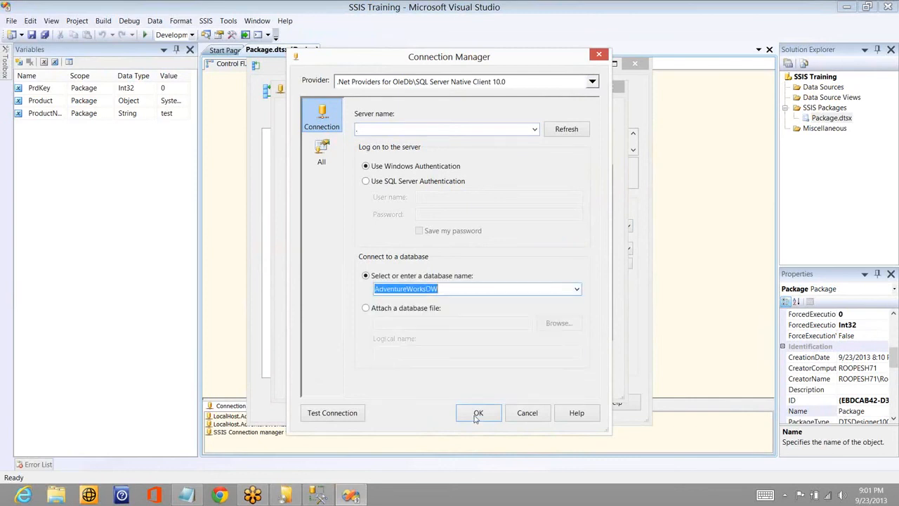
pyautogui.click(478, 414)
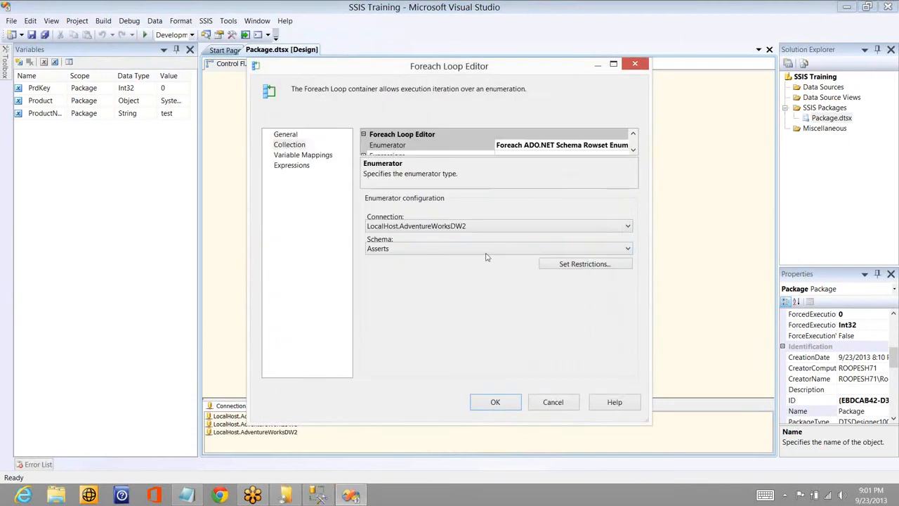
# - Set the enumerator's schema to Tables and enable the TABLE_CATALOG, TABLE_SCHEMA, TABLE_NAME and TABLE_TYPE restrictions
pyautogui.click(481, 250)
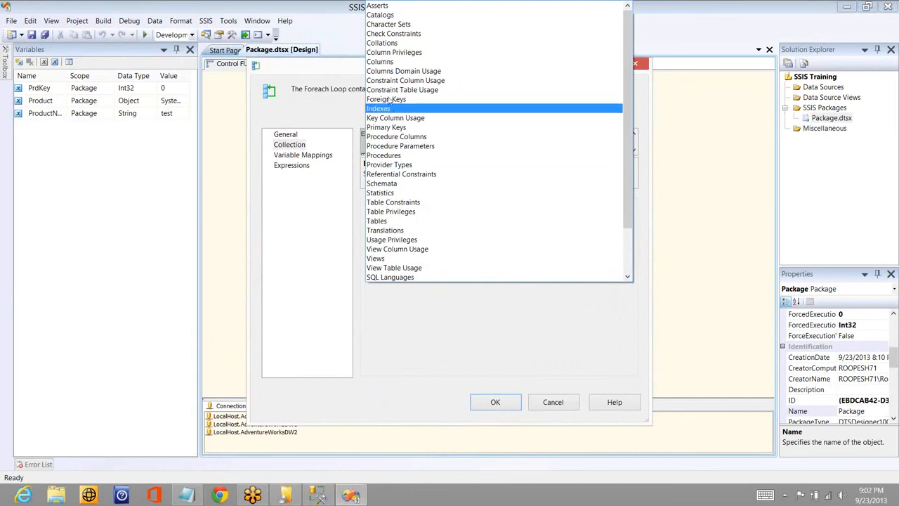
pyautogui.click(387, 222)
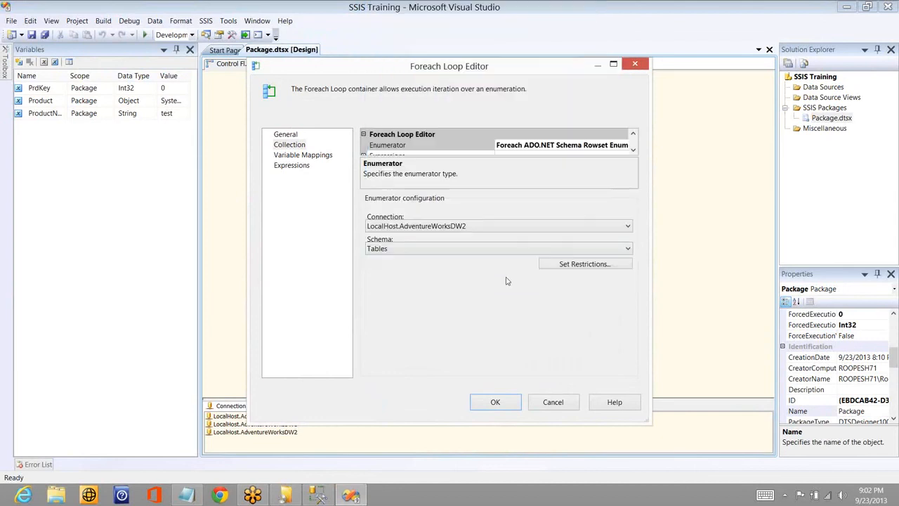
pyautogui.click(569, 271)
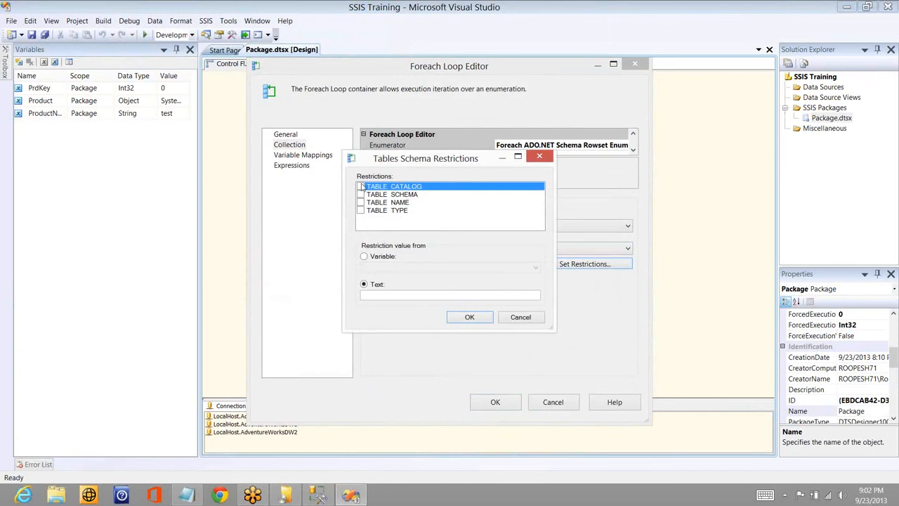
pyautogui.click(361, 186)
pyautogui.click(361, 194)
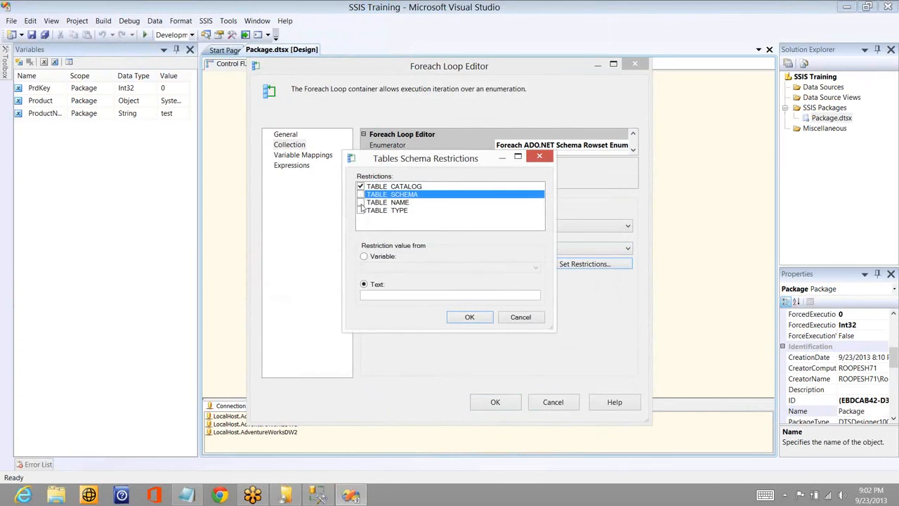
pyautogui.click(361, 203)
pyautogui.click(360, 196)
pyautogui.click(361, 195)
pyautogui.click(361, 202)
pyautogui.click(361, 203)
pyautogui.doubleClick(360, 211)
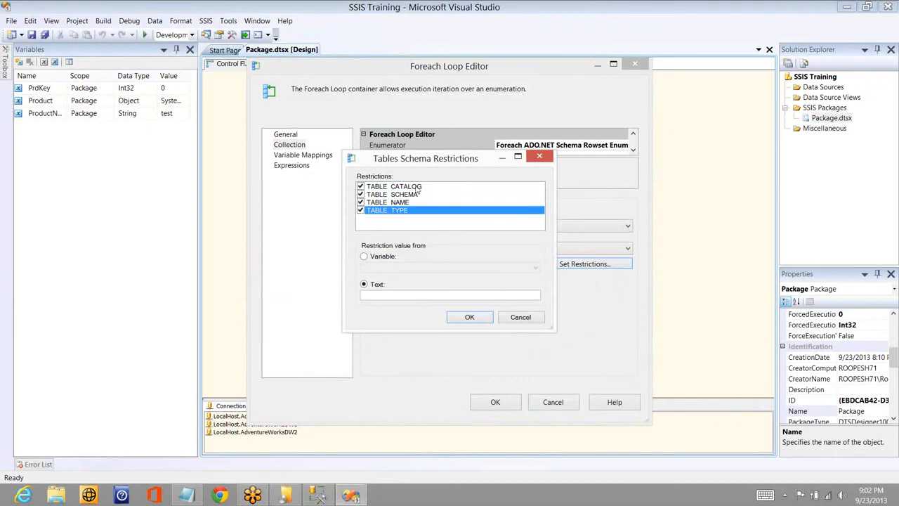
pyautogui.click(485, 321)
pyautogui.click(603, 264)
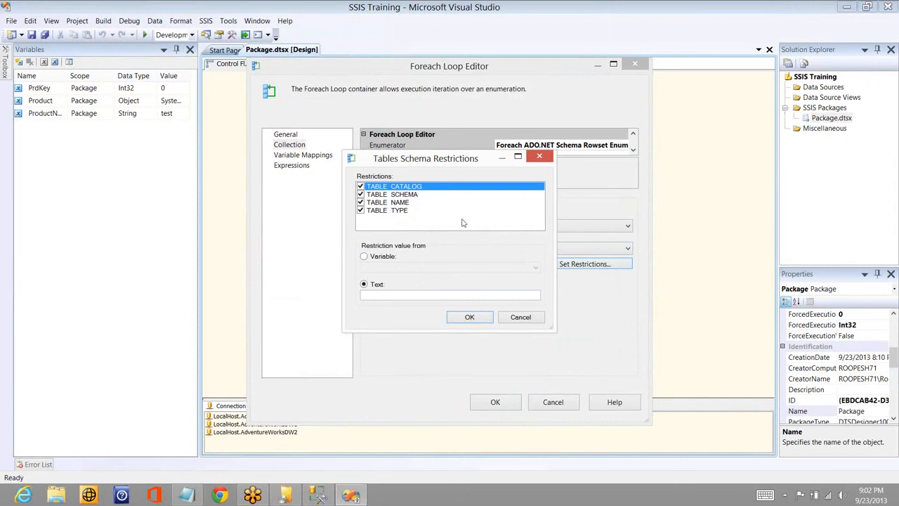
pyautogui.click(481, 319)
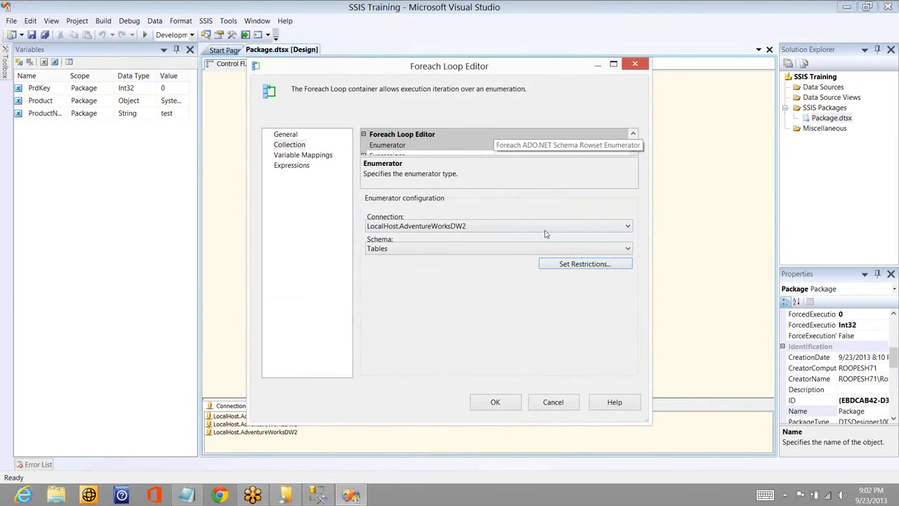
# - Keep Tables as the schema, set the User::ProductName variable mapping's index to 2, and accept the Foreach Loop settings
pyautogui.click(490, 248)
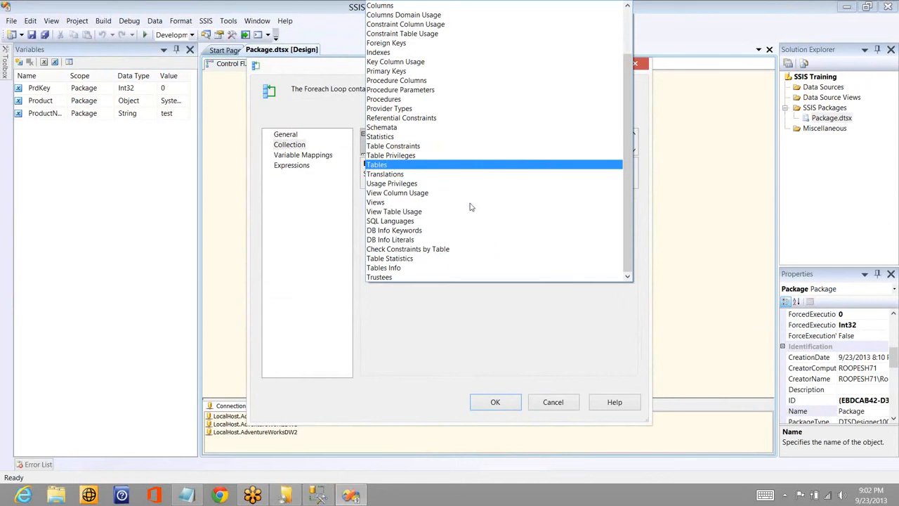
pyautogui.click(433, 319)
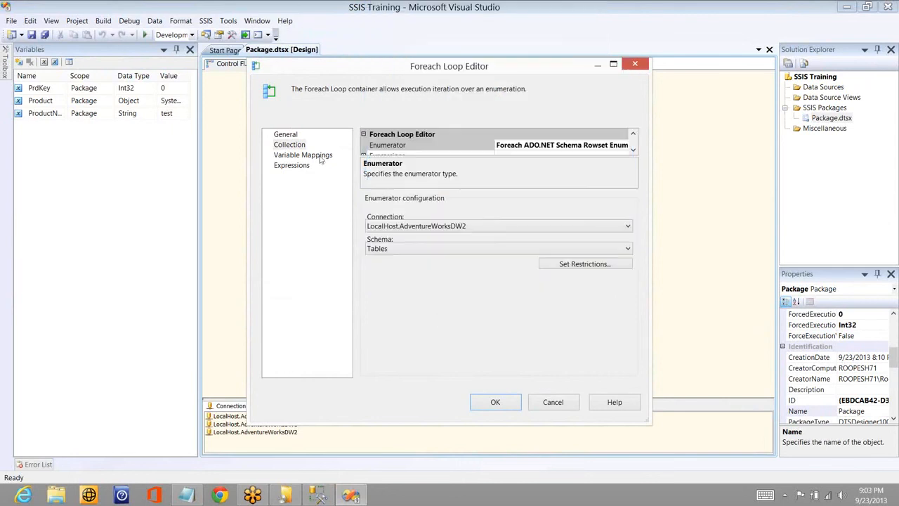
pyautogui.click(320, 157)
pyautogui.click(471, 165)
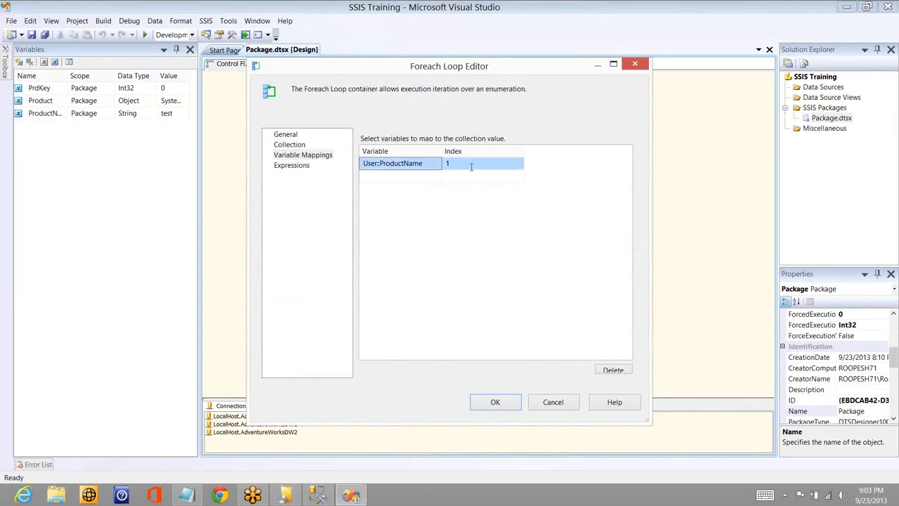
pyautogui.click(471, 165)
pyautogui.press('BackSpace')
pyautogui.write('2')
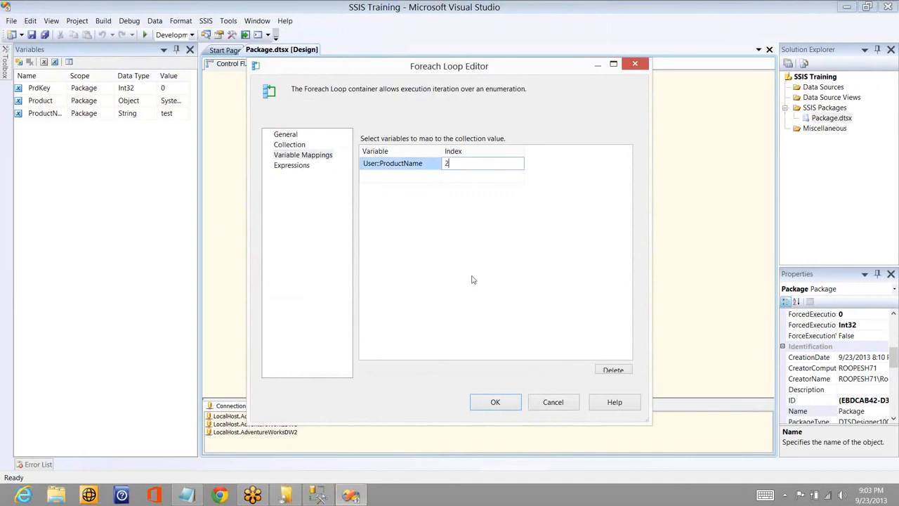
pyautogui.click(495, 401)
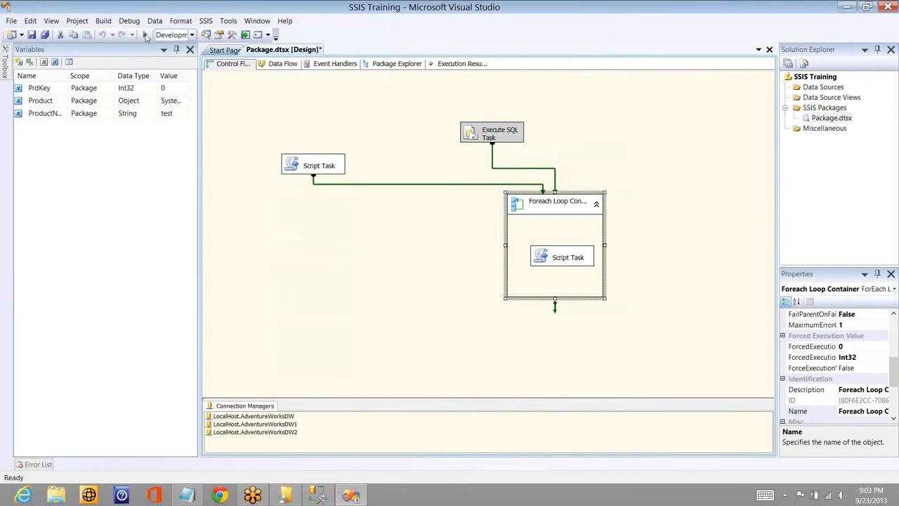
# - Run the package, dismiss the successive table-name message boxes from the looped Script Task, and stop debugging
pyautogui.click(146, 35)
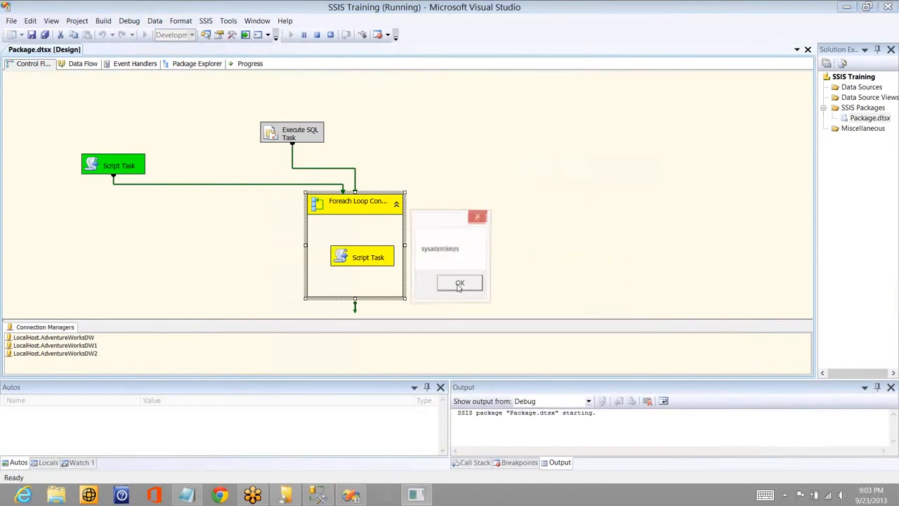
pyautogui.click(460, 284)
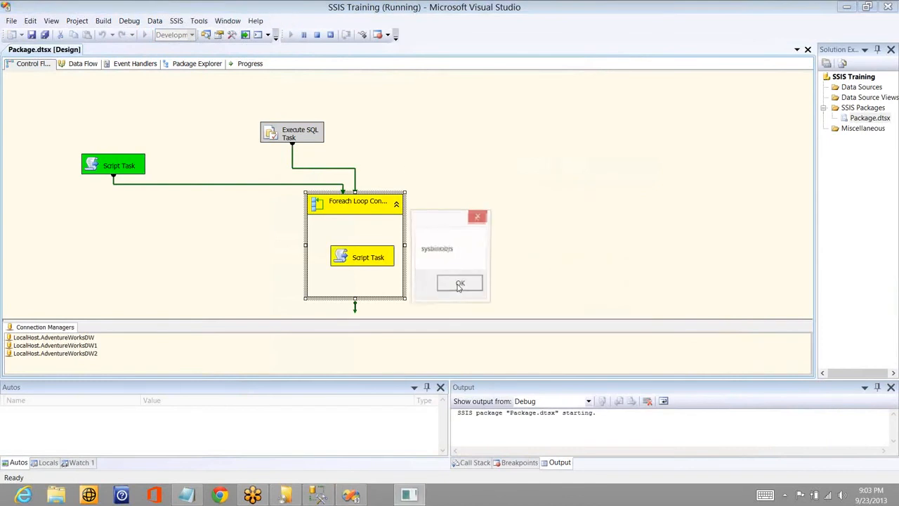
pyautogui.click(459, 284)
pyautogui.click(460, 285)
pyautogui.click(460, 284)
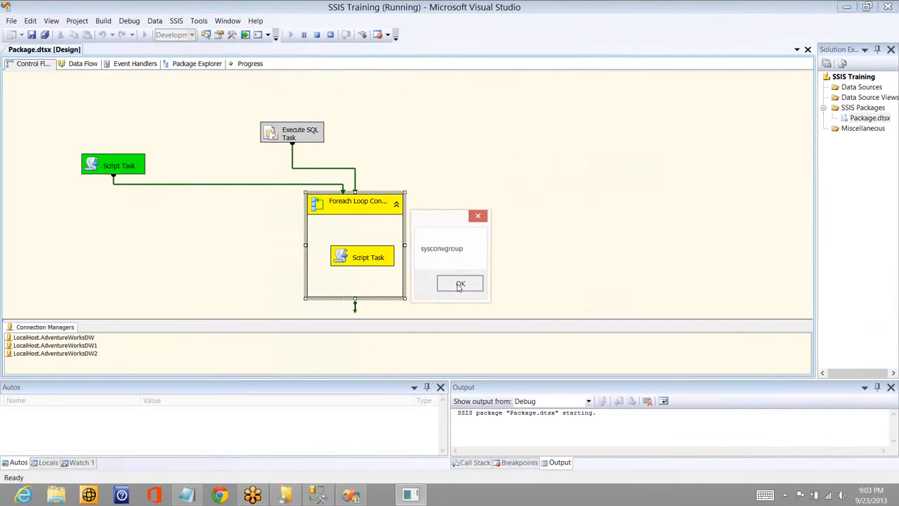
pyautogui.click(460, 284)
pyautogui.click(460, 284)
pyautogui.click(460, 284)
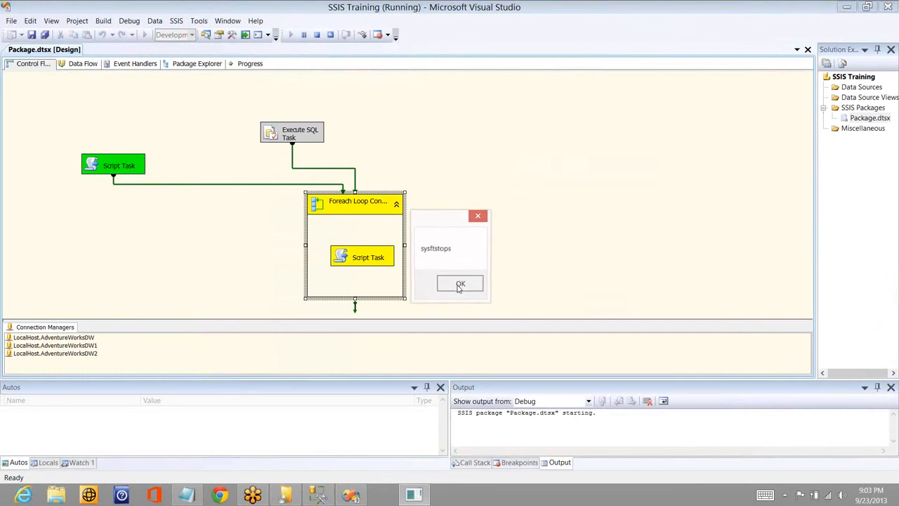
pyautogui.click(460, 284)
pyautogui.click(458, 287)
pyautogui.click(456, 286)
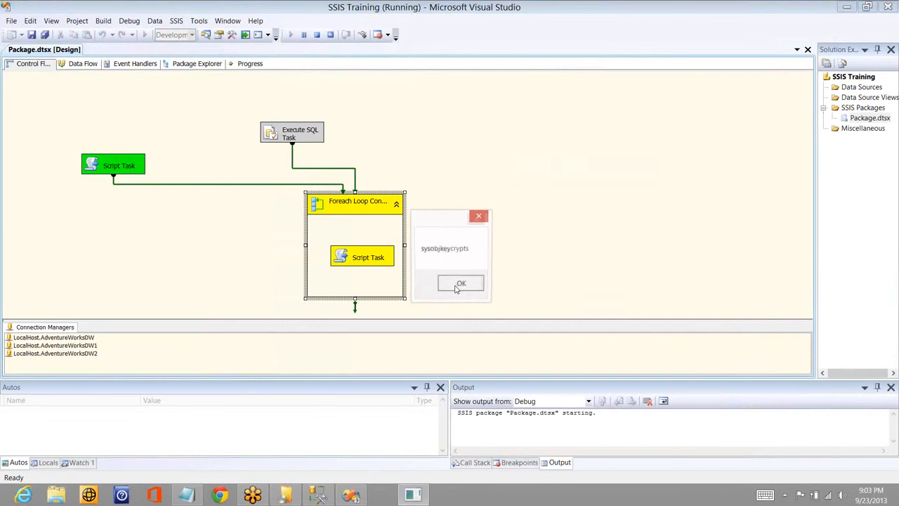
pyautogui.click(452, 290)
pyautogui.click(449, 290)
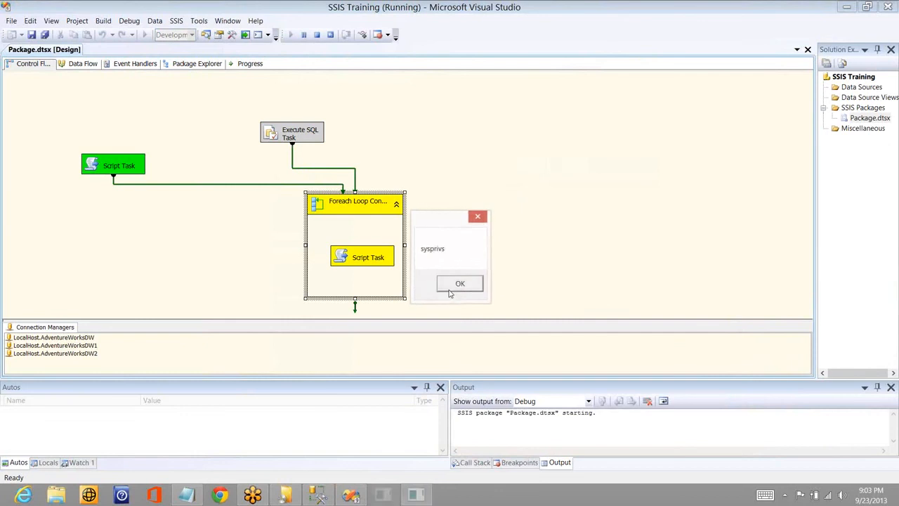
pyautogui.click(449, 289)
pyautogui.click(448, 289)
pyautogui.click(450, 289)
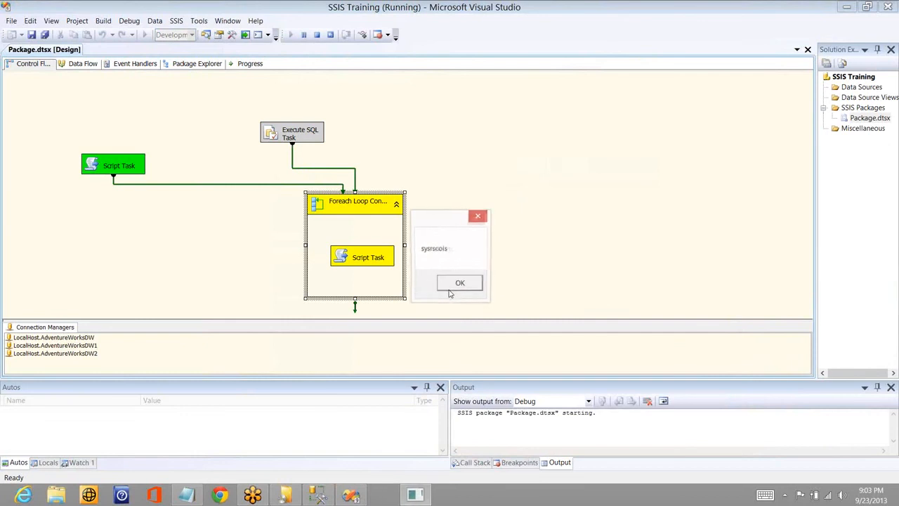
pyautogui.click(449, 289)
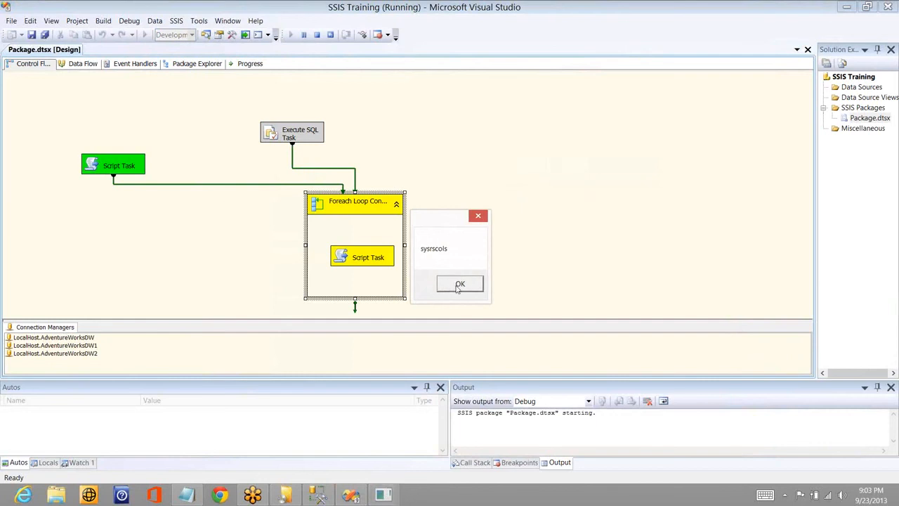
pyautogui.click(458, 287)
pyautogui.click(457, 286)
pyautogui.click(456, 287)
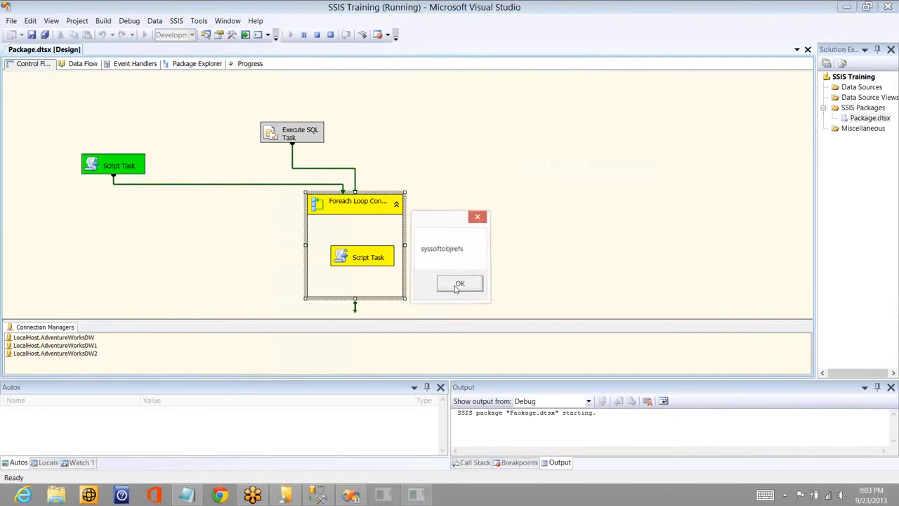
pyautogui.click(458, 284)
pyautogui.click(458, 284)
pyautogui.click(457, 284)
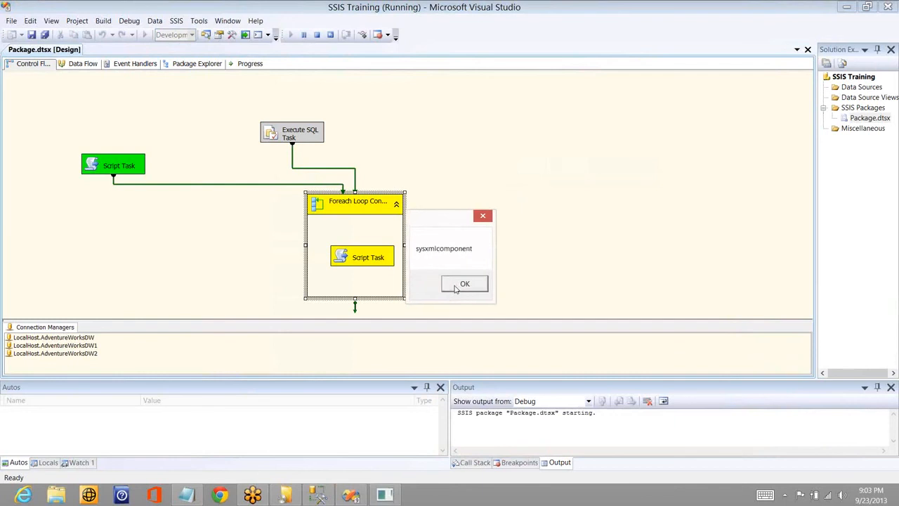
pyautogui.click(454, 286)
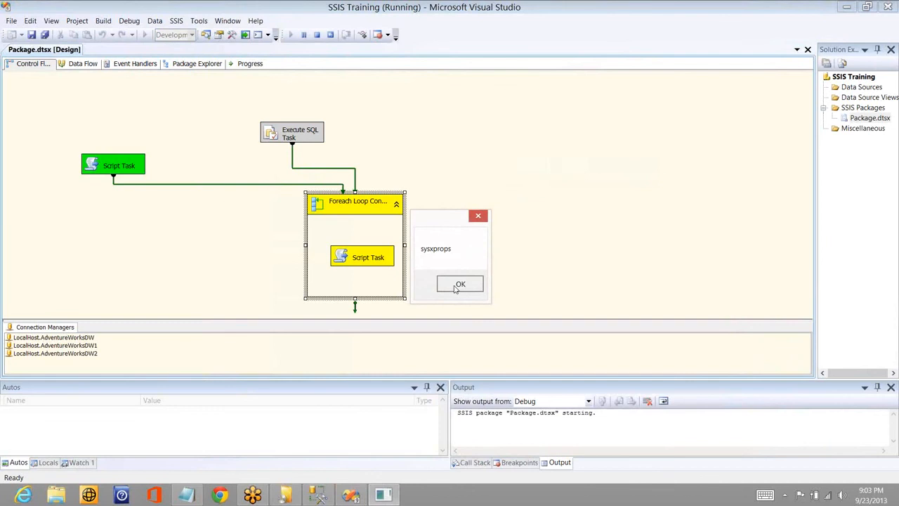
pyautogui.click(455, 286)
pyautogui.click(463, 286)
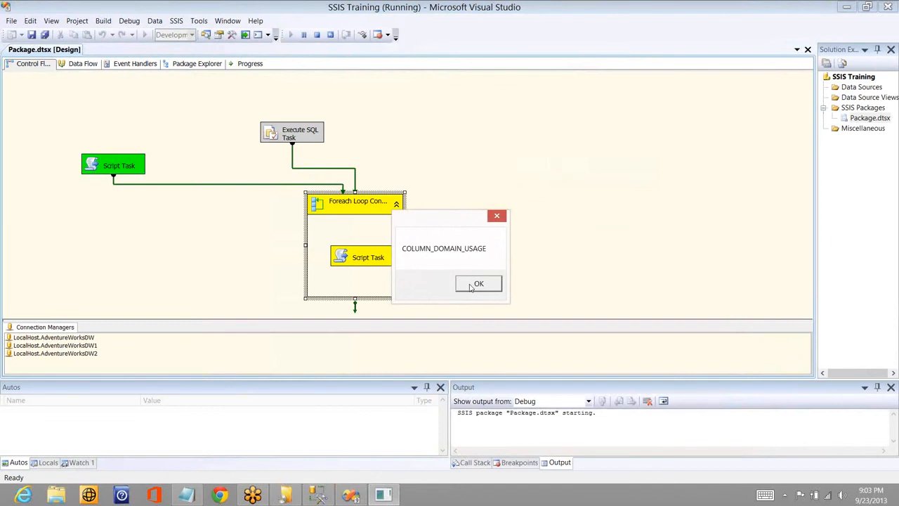
pyautogui.click(470, 287)
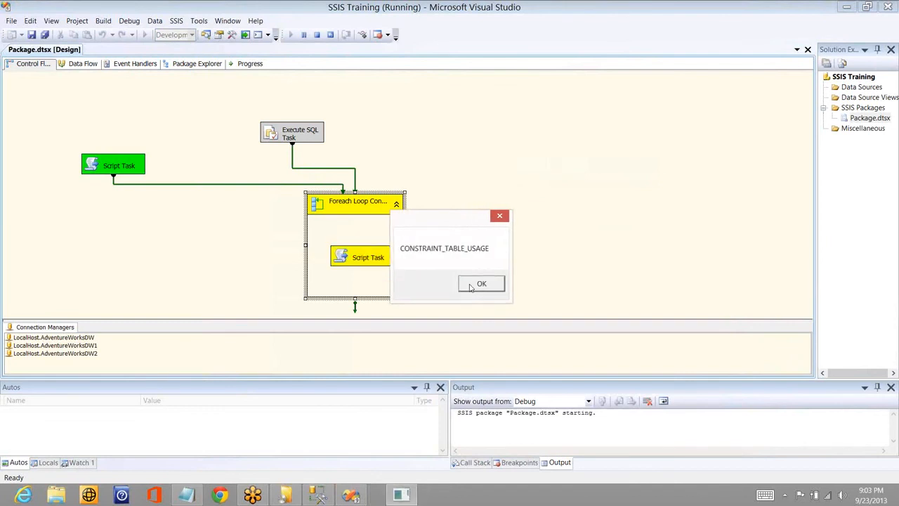
pyautogui.press('Return')
pyautogui.hotkey('shift', 'F5')
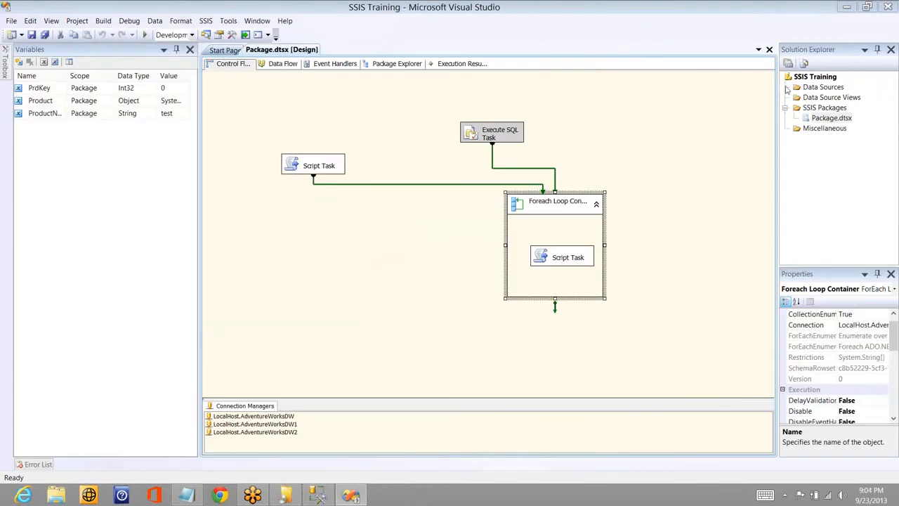
# - Change the Foreach Loop Container's enumerator to Foreach SMO Enumerator, using the LocalHost.AdventureWorksDW1 connection manager
pyautogui.click(654, 191)
pyautogui.doubleClick(584, 212)
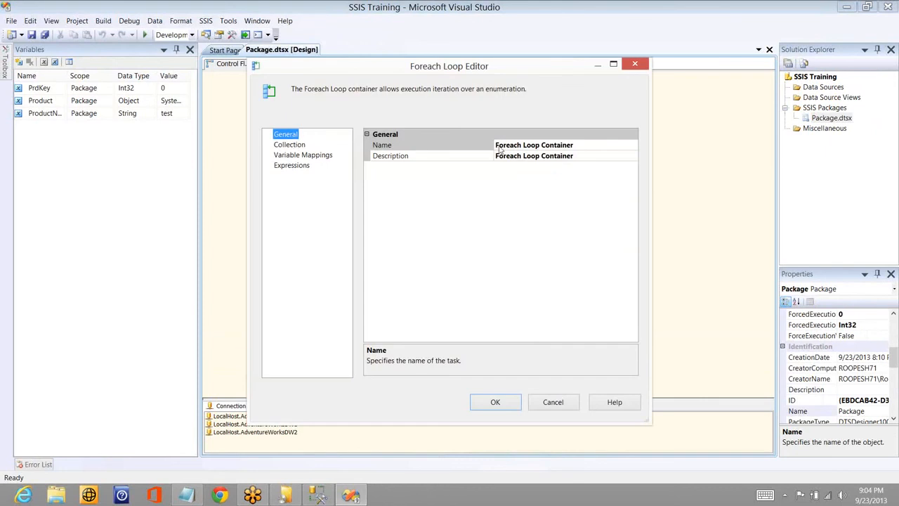
pyautogui.press('Down')
pyautogui.click(621, 146)
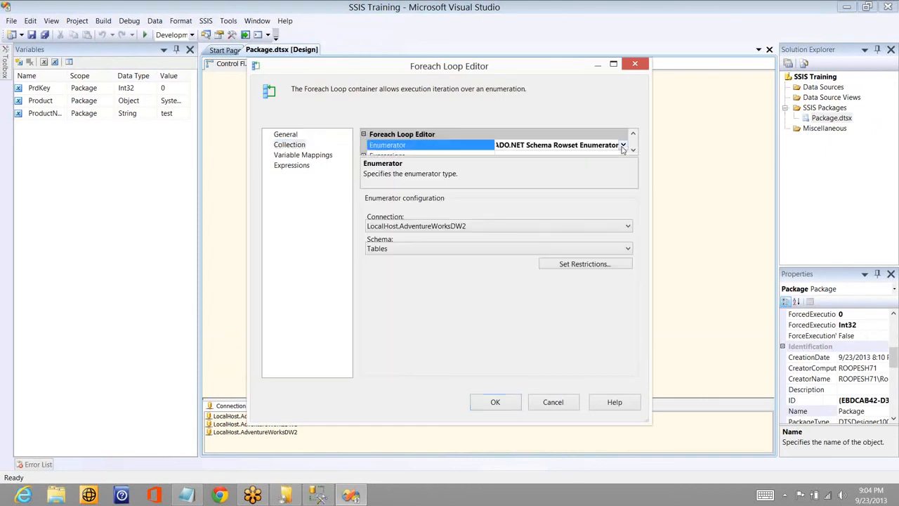
pyautogui.click(623, 145)
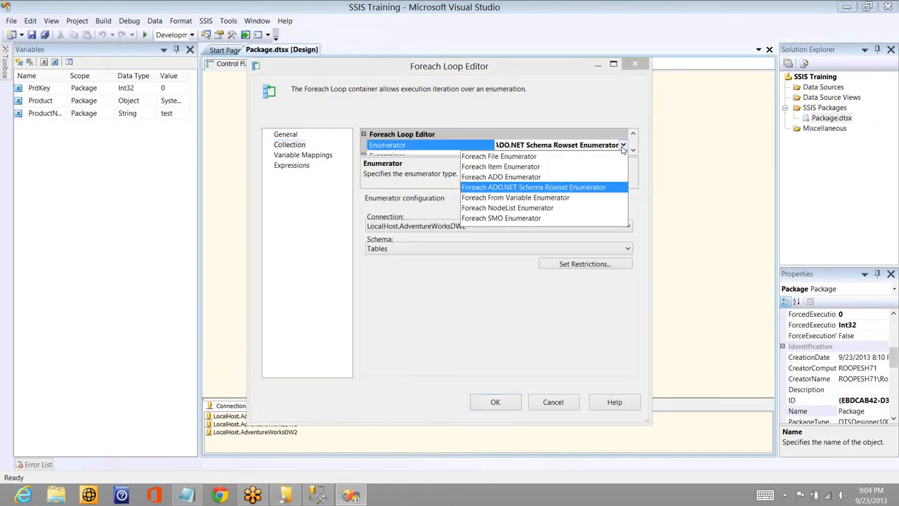
pyautogui.click(514, 219)
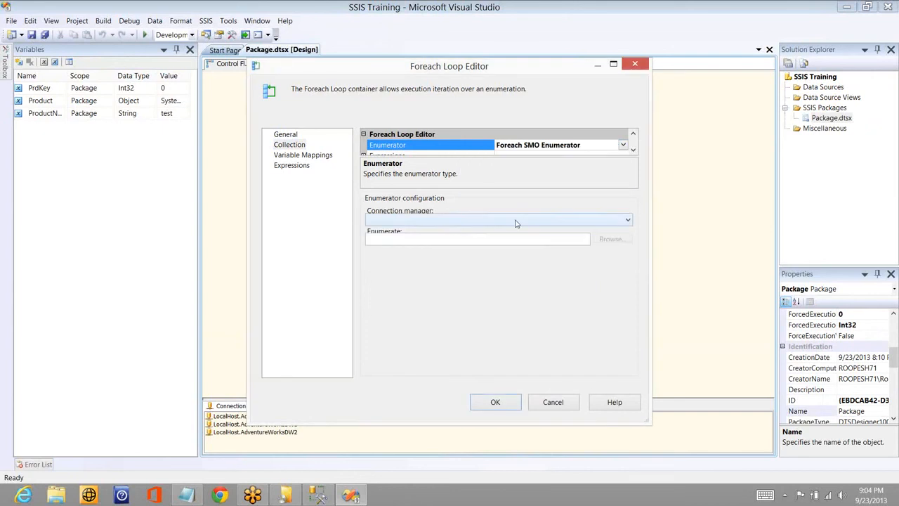
pyautogui.click(620, 224)
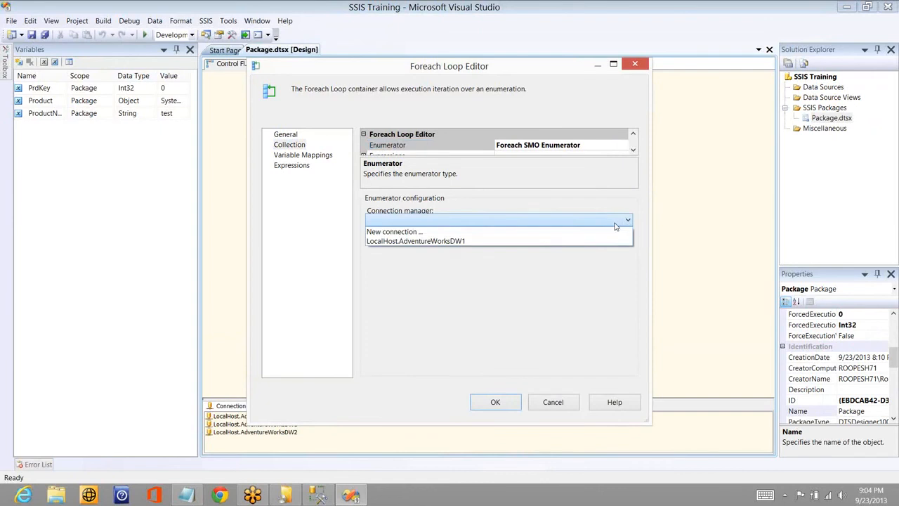
pyautogui.click(575, 242)
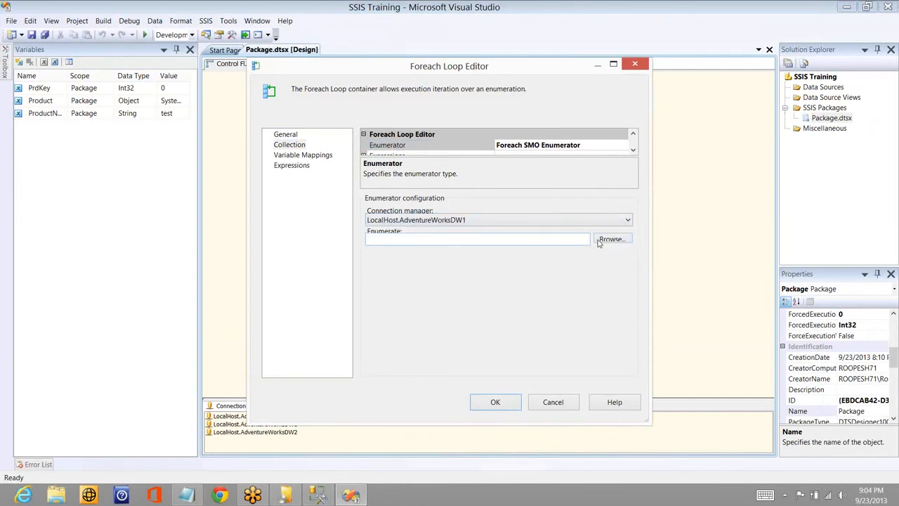
# - Browse the SMO enumeration choices, expand the server and its databases, and select Databases as the objects to enumerate
pyautogui.click(608, 240)
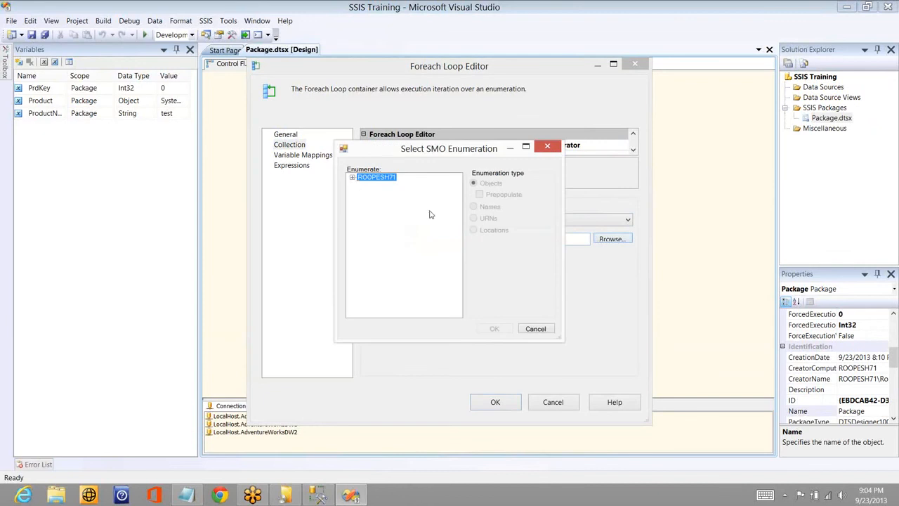
pyautogui.click(352, 177)
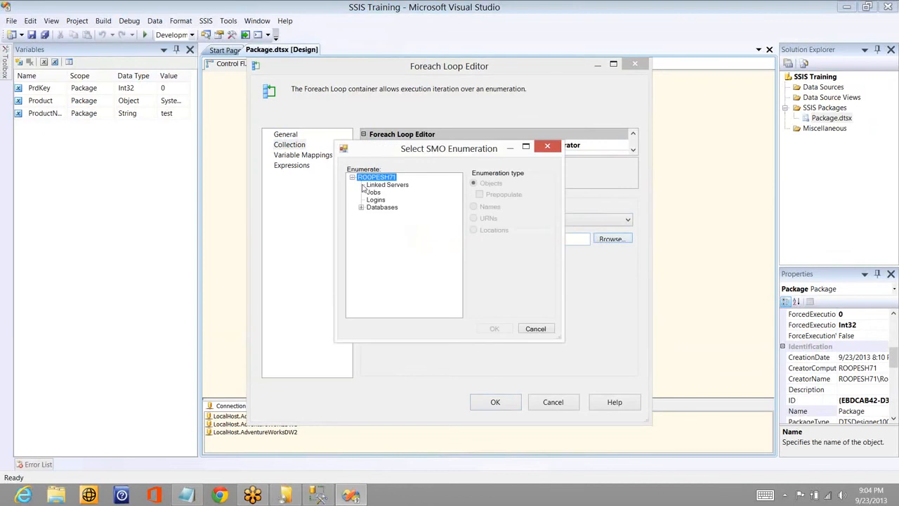
pyautogui.click(361, 208)
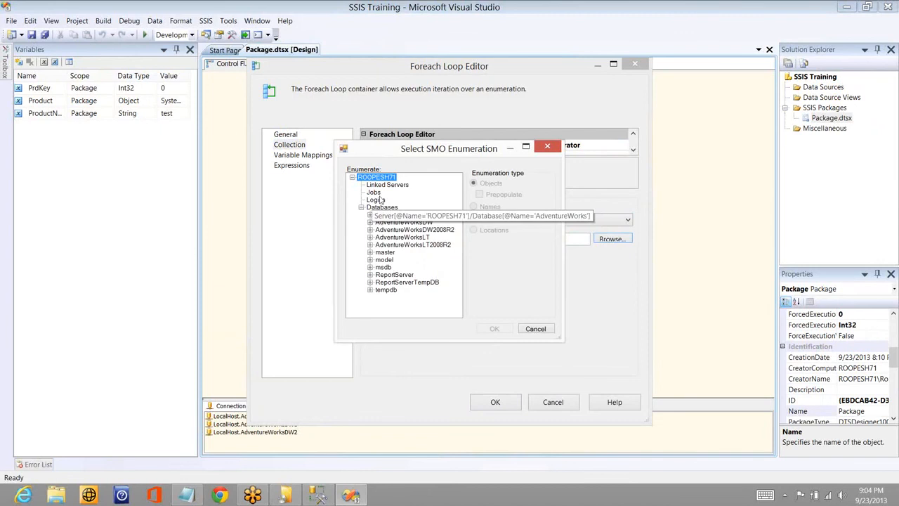
pyautogui.press('Down')
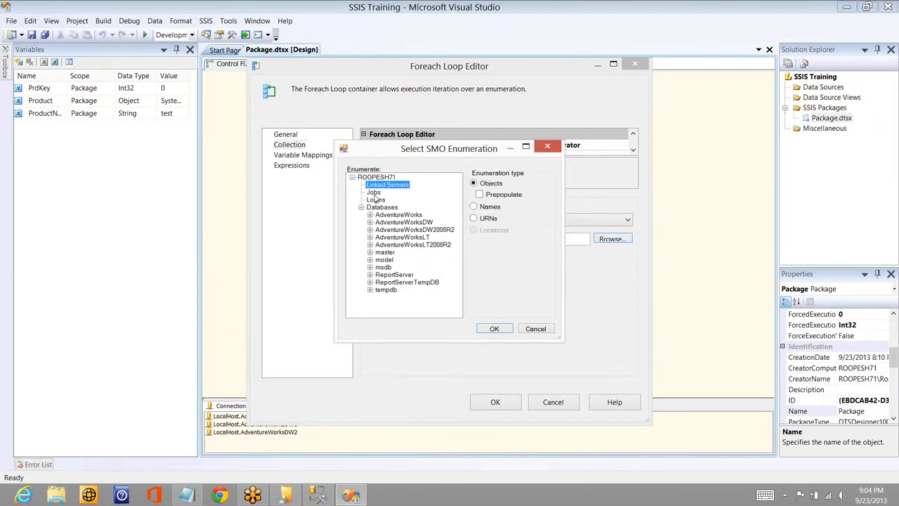
pyautogui.press('Down')
pyautogui.click(377, 206)
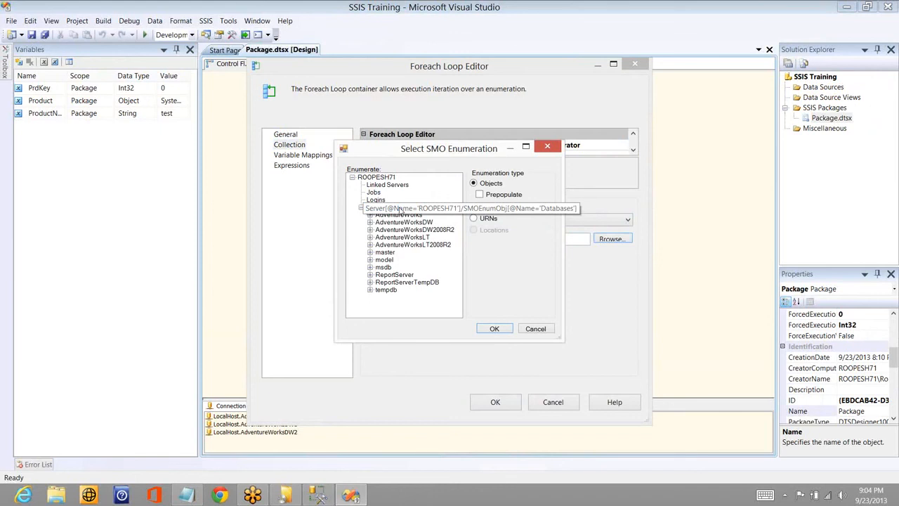
pyautogui.click(398, 208)
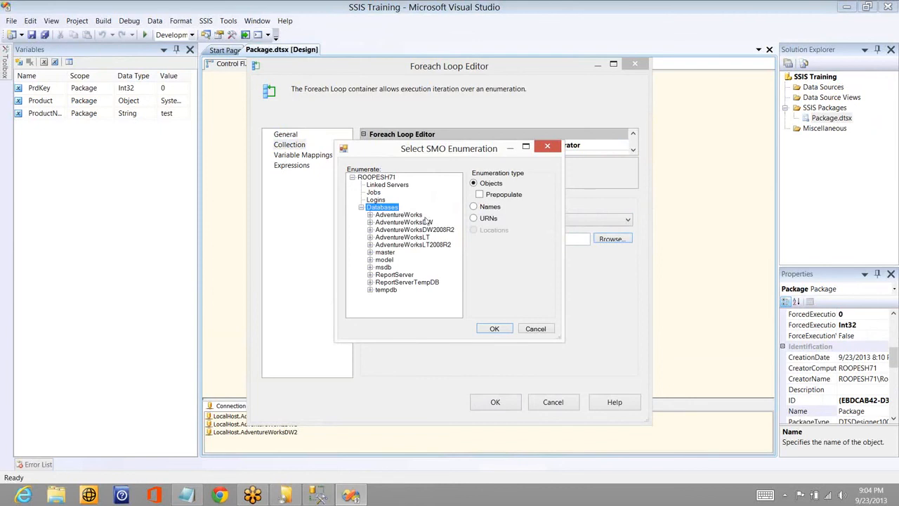
# - Switch to SQL Server Management Studio and expand SQL Server Agent, Server Objects and Linked Servers to examine the matching server objects
pyautogui.click(316, 496)
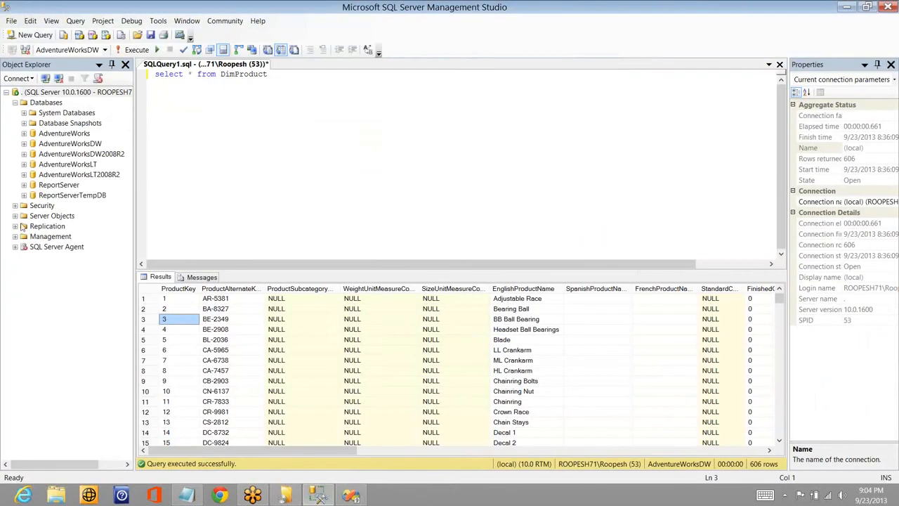
pyautogui.click(15, 246)
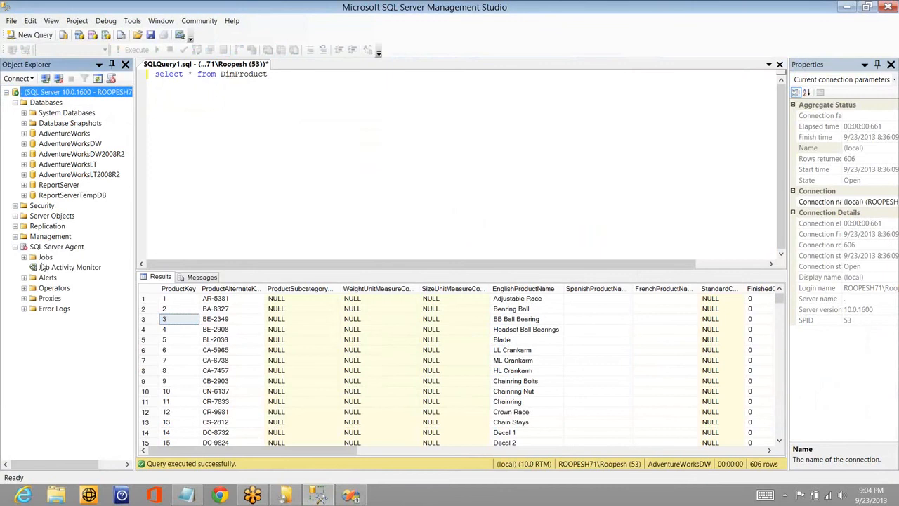
pyautogui.click(15, 216)
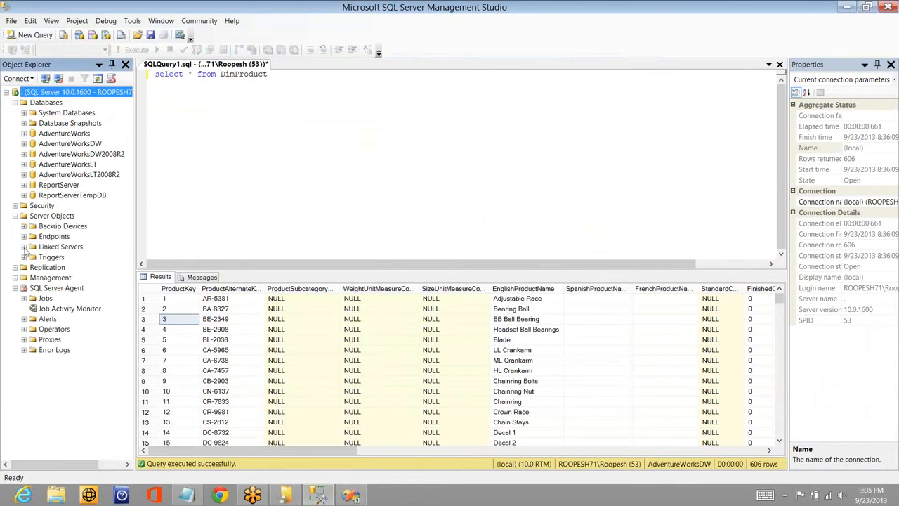
pyautogui.click(24, 246)
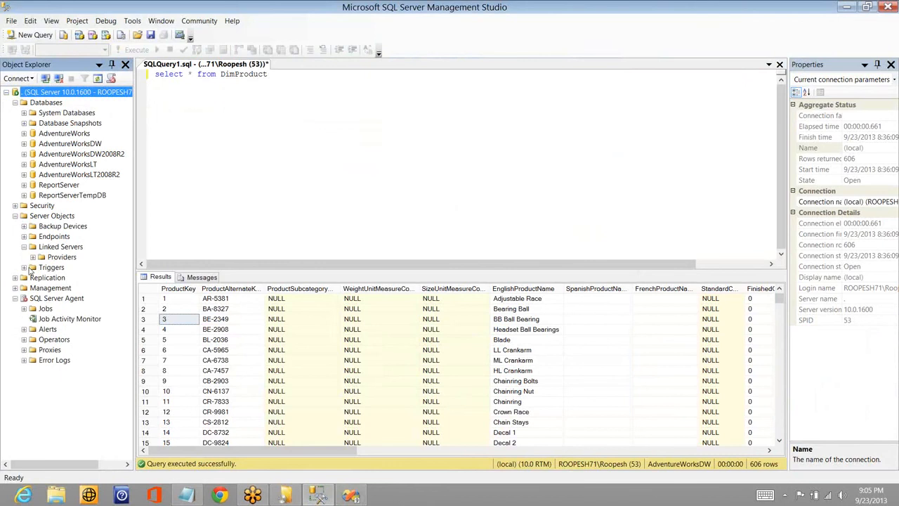
# - Return to Visual Studio and set the SMO enumeration to the Views of the AdventureWorks database, with enumeration type Names
pyautogui.click(24, 268)
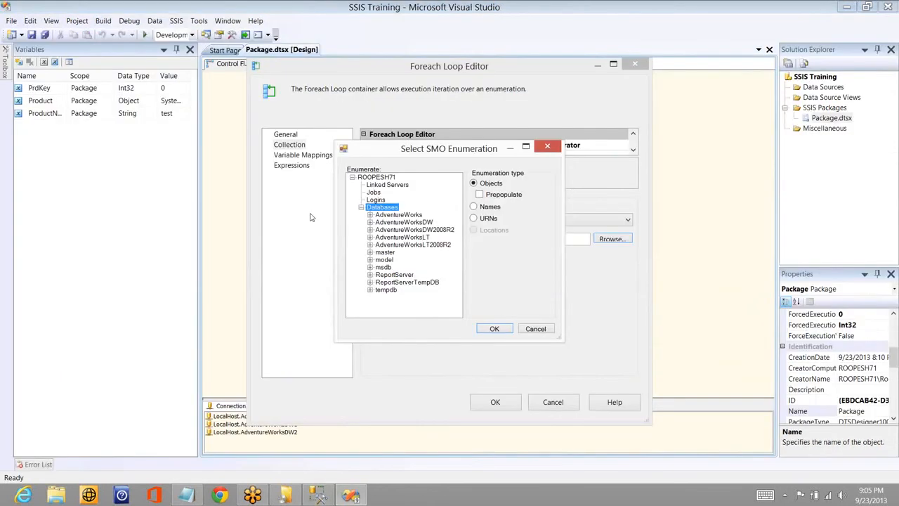
pyautogui.click(399, 215)
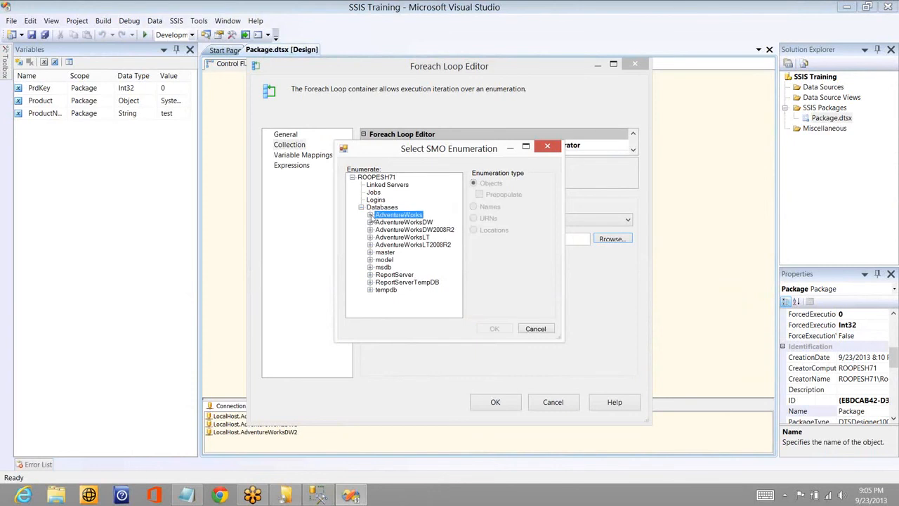
pyautogui.click(370, 215)
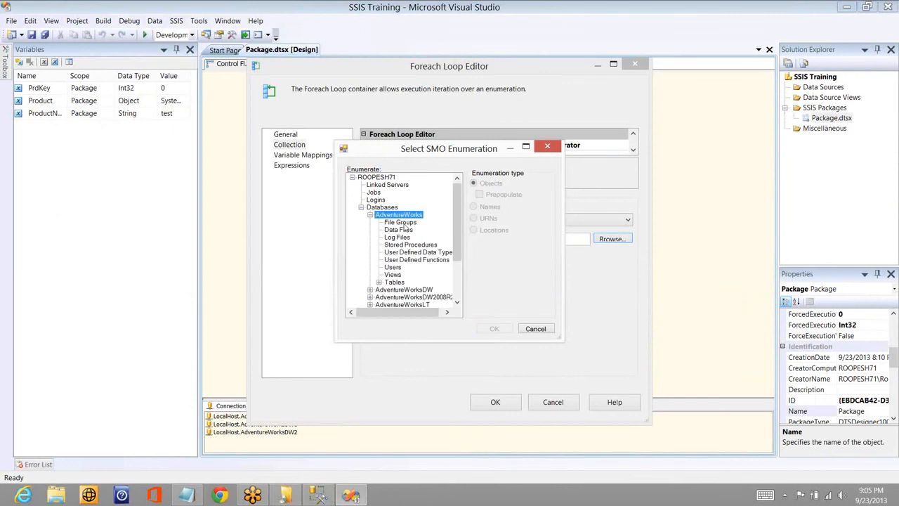
pyautogui.click(391, 276)
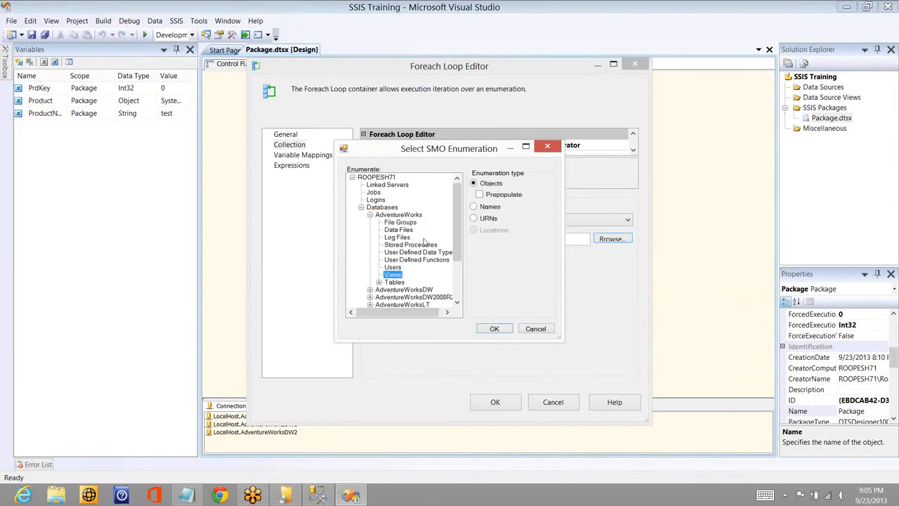
pyautogui.click(473, 206)
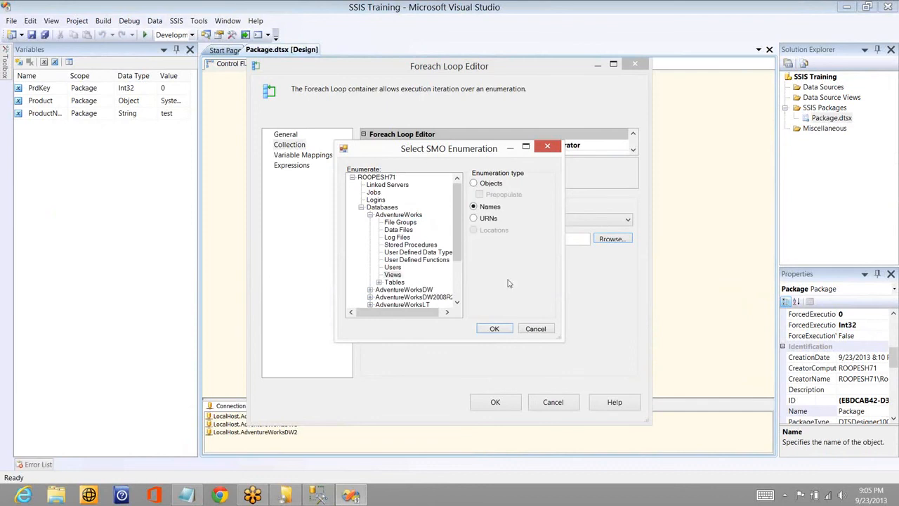
pyautogui.click(494, 329)
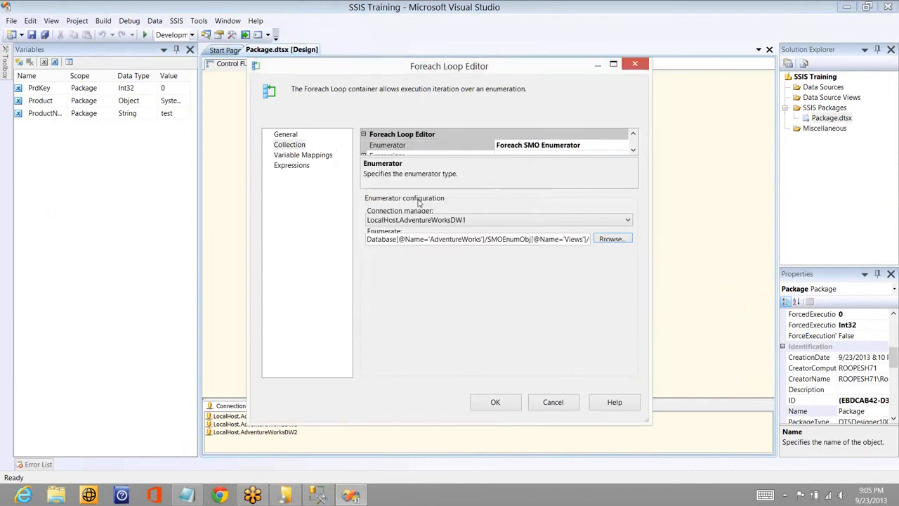
# - Delete the existing variable mapping, map User::ProductName to index 0 instead, and accept the Foreach Loop settings
pyautogui.click(288, 155)
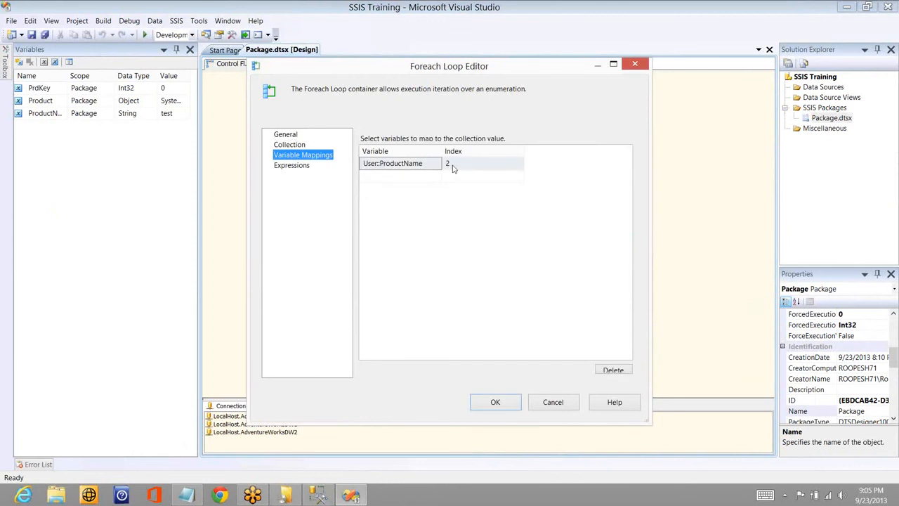
pyautogui.click(454, 168)
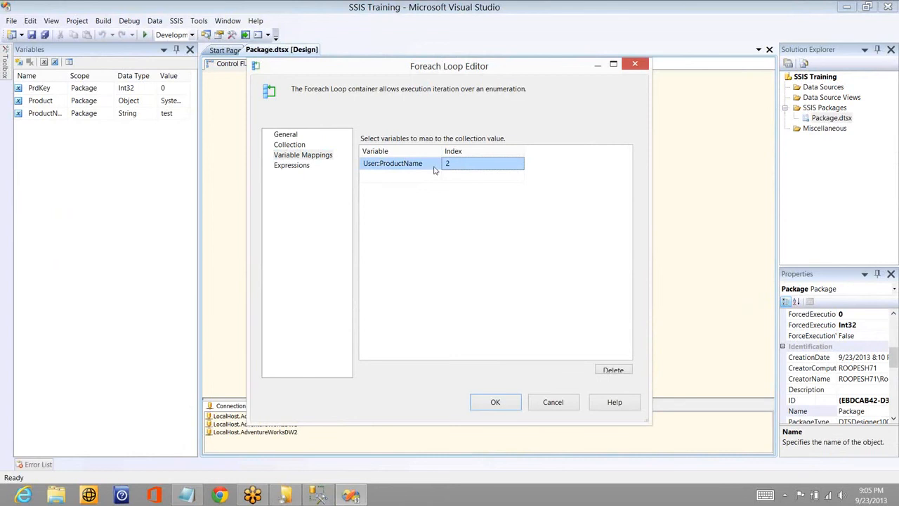
pyautogui.click(434, 170)
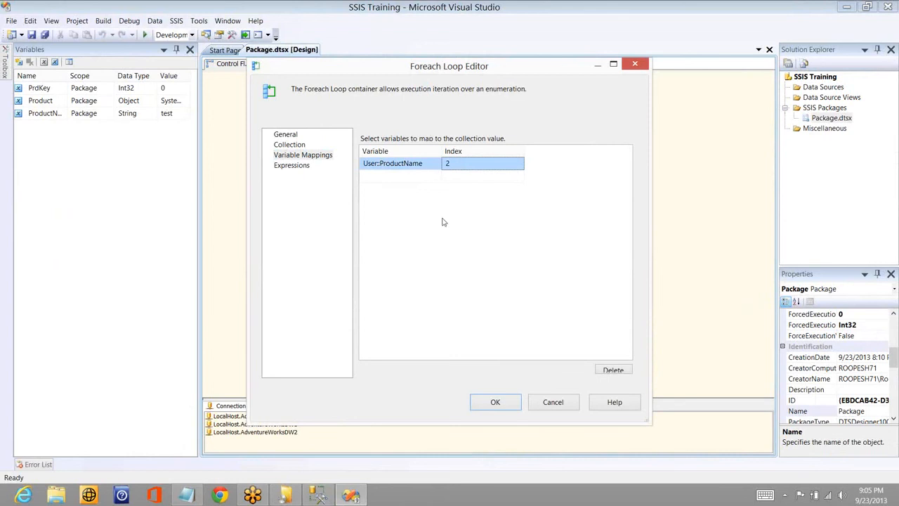
pyautogui.click(613, 370)
pyautogui.click(436, 164)
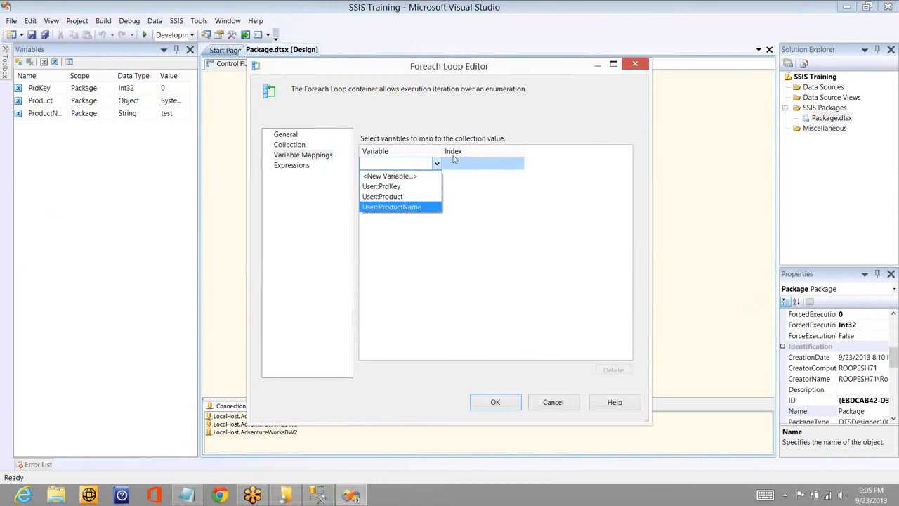
pyautogui.click(403, 207)
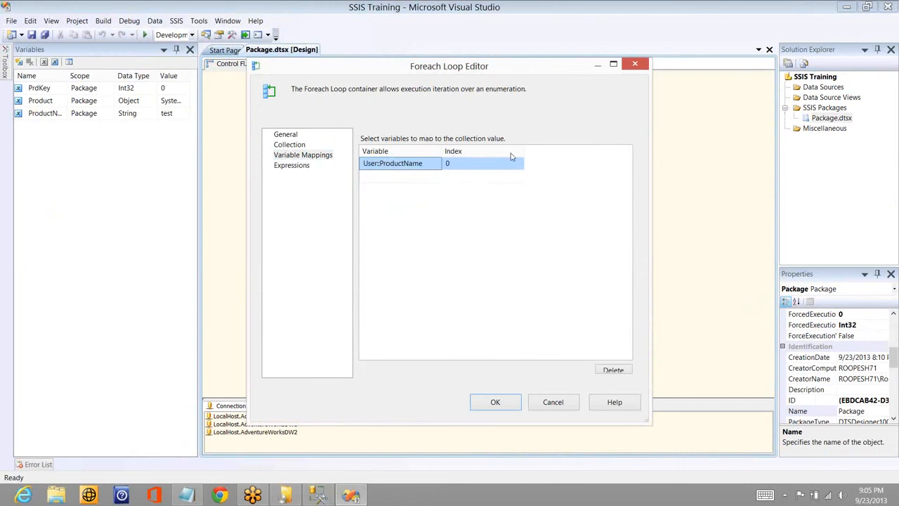
pyautogui.click(511, 162)
pyautogui.click(495, 408)
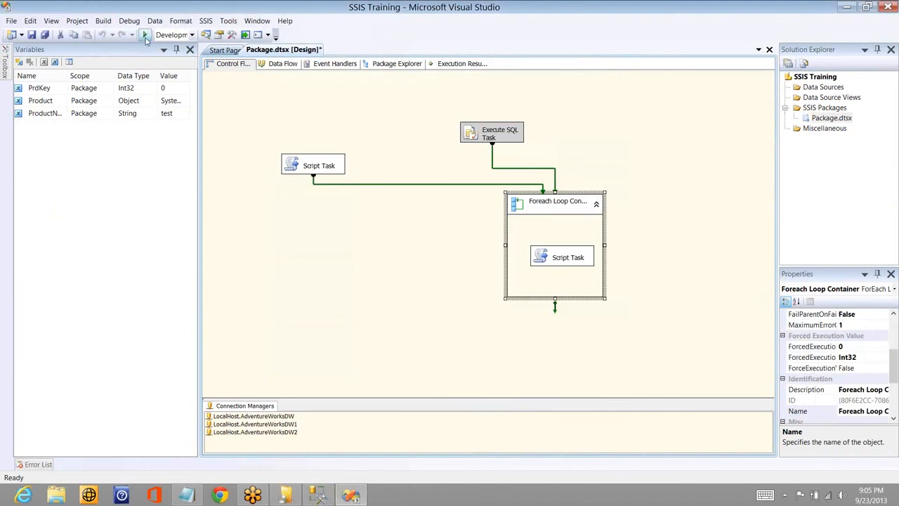
# - Run the package and dismiss the successive view-name message boxes from the looped Script Task
pyautogui.click(144, 35)
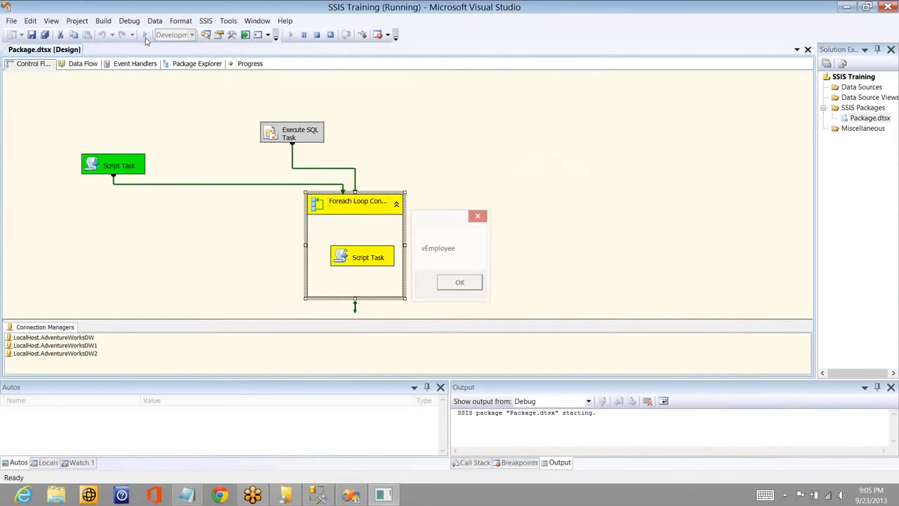
pyautogui.click(460, 285)
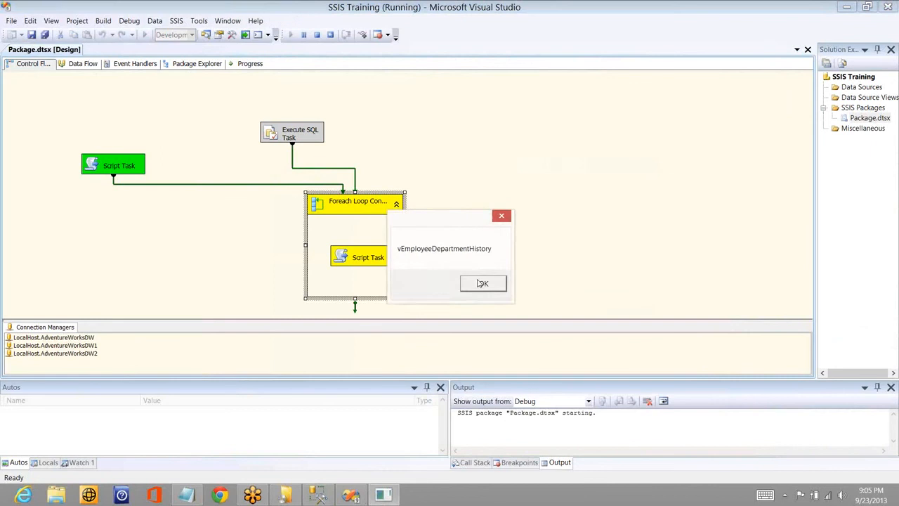
pyautogui.click(482, 283)
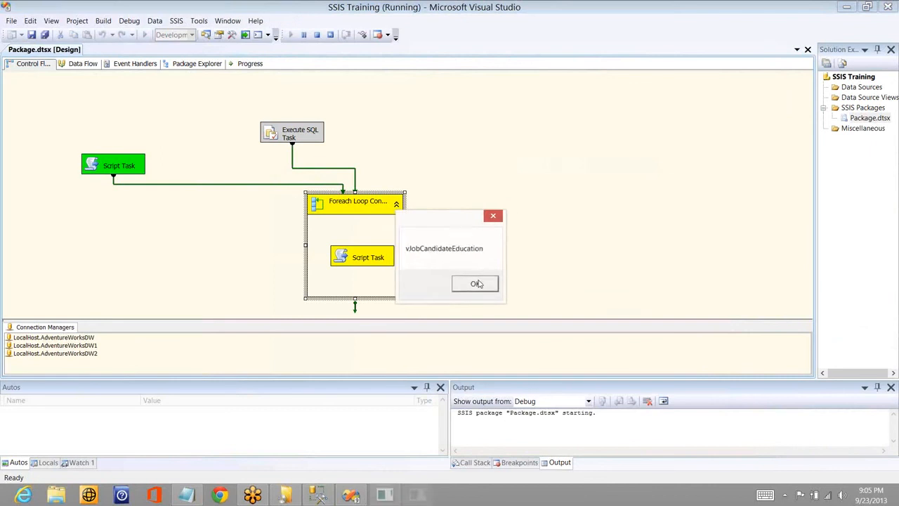
pyautogui.click(480, 283)
pyautogui.click(479, 283)
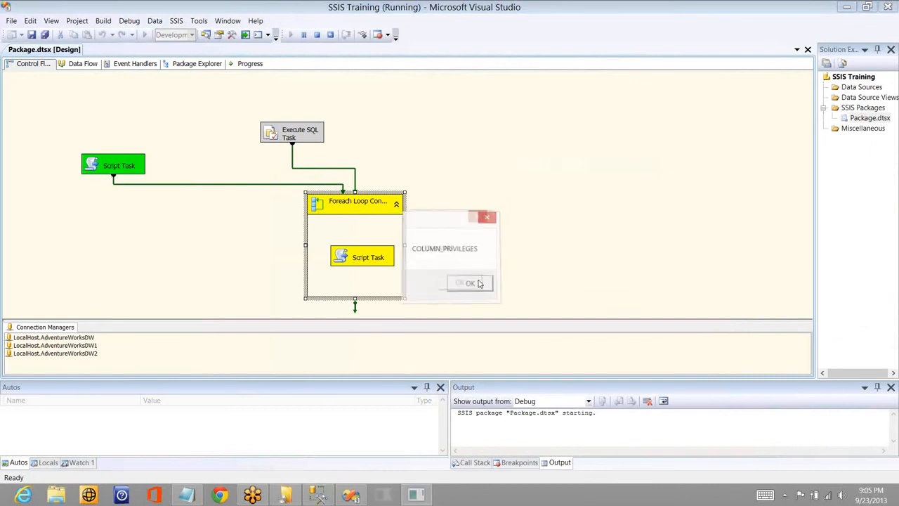
pyautogui.click(480, 283)
pyautogui.click(481, 283)
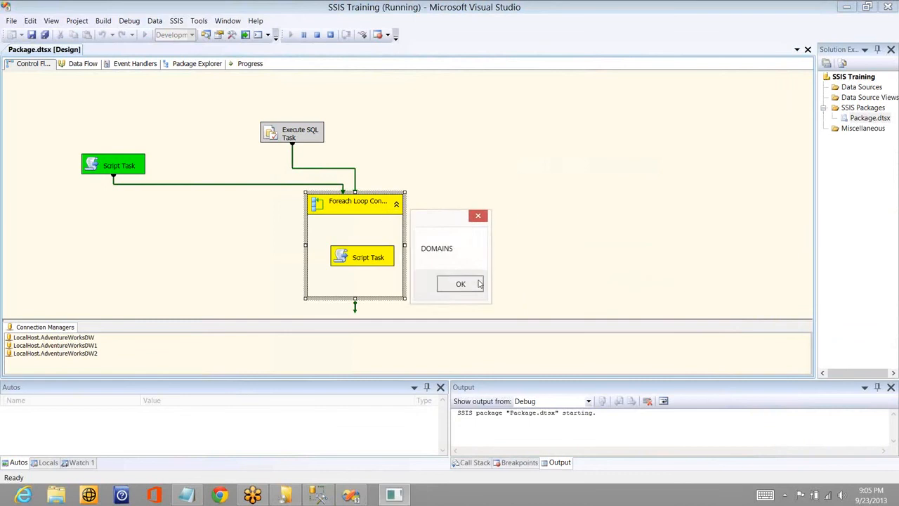
pyautogui.click(479, 282)
pyautogui.click(481, 283)
pyautogui.click(481, 283)
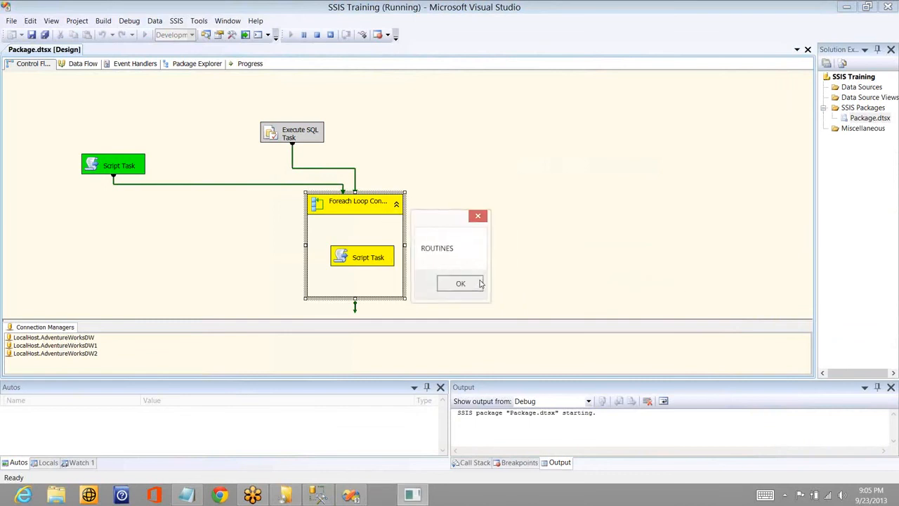
pyautogui.click(480, 284)
pyautogui.click(480, 283)
pyautogui.click(481, 283)
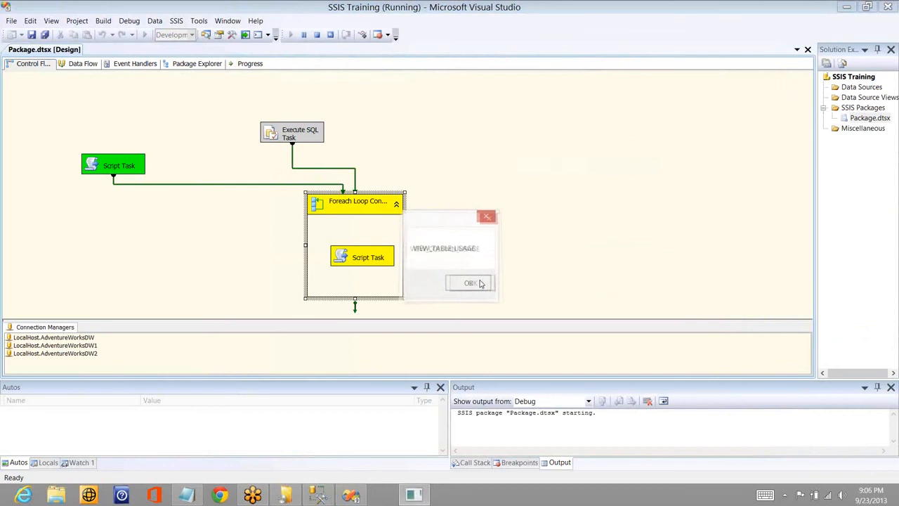
pyautogui.click(479, 283)
pyautogui.click(478, 283)
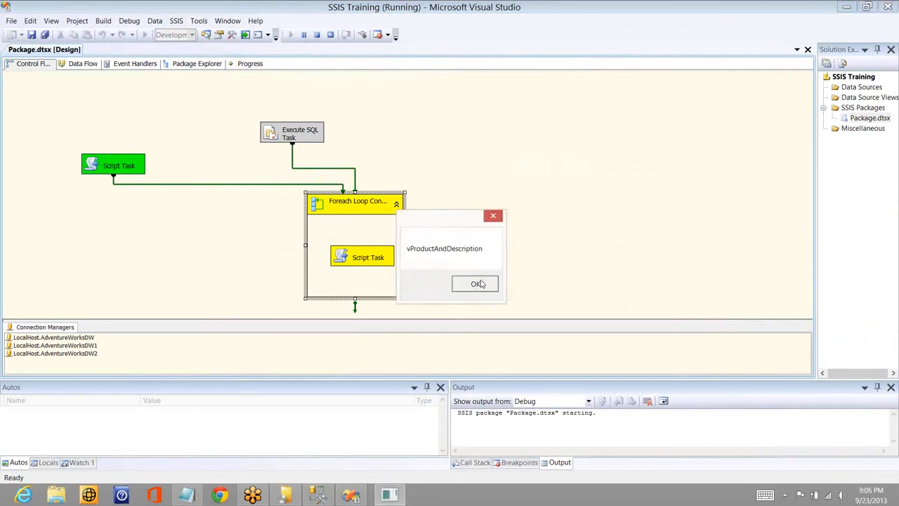
pyautogui.click(480, 283)
pyautogui.click(480, 283)
pyautogui.click(481, 283)
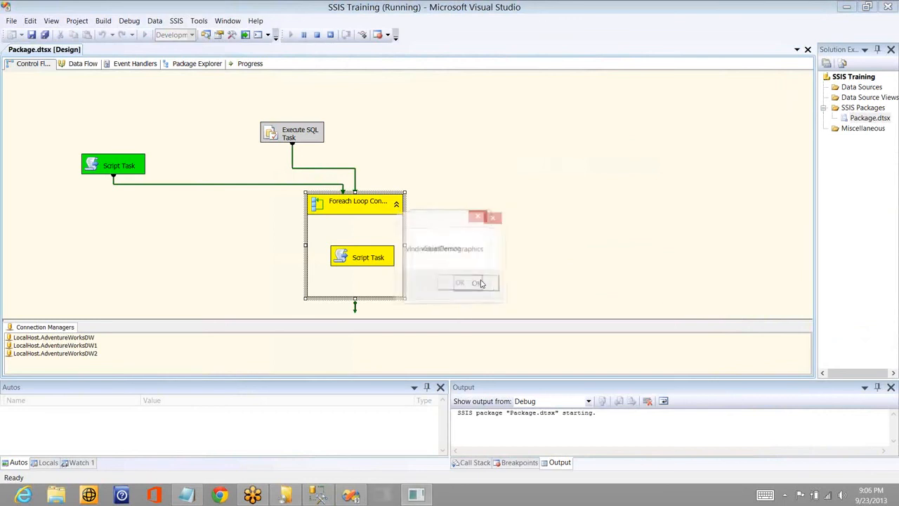
pyautogui.click(481, 283)
pyautogui.click(480, 282)
pyautogui.click(481, 284)
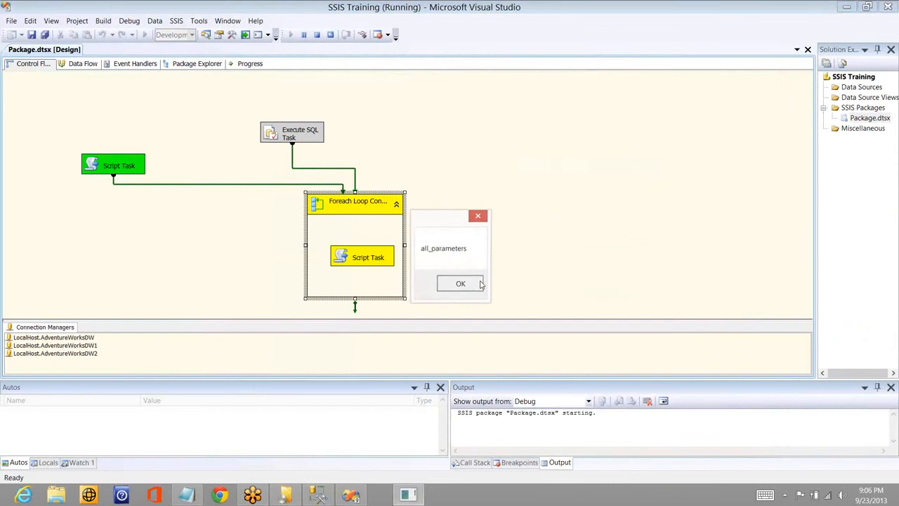
pyautogui.click(481, 284)
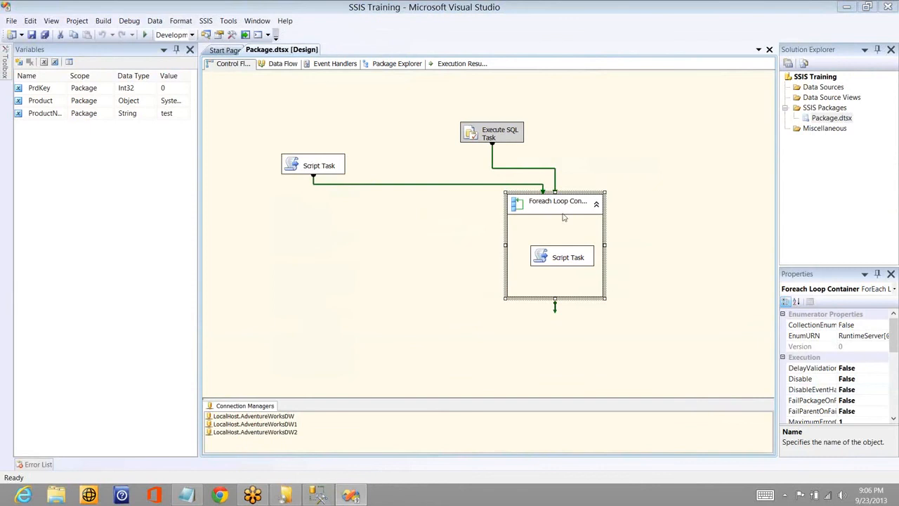
# - Reopen the Foreach Loop Container's collection settings and change its enumerator to Foreach NodeList Enumerator
pyautogui.doubleClick(582, 204)
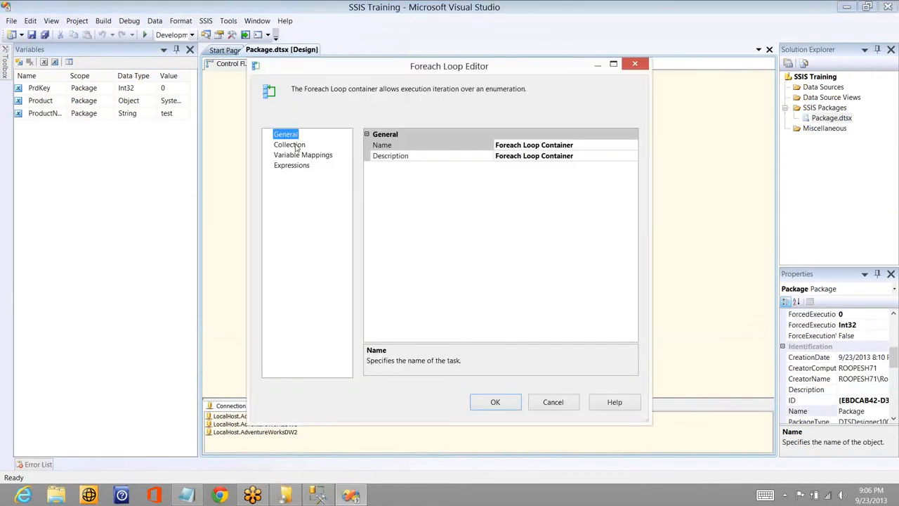
pyautogui.click(297, 145)
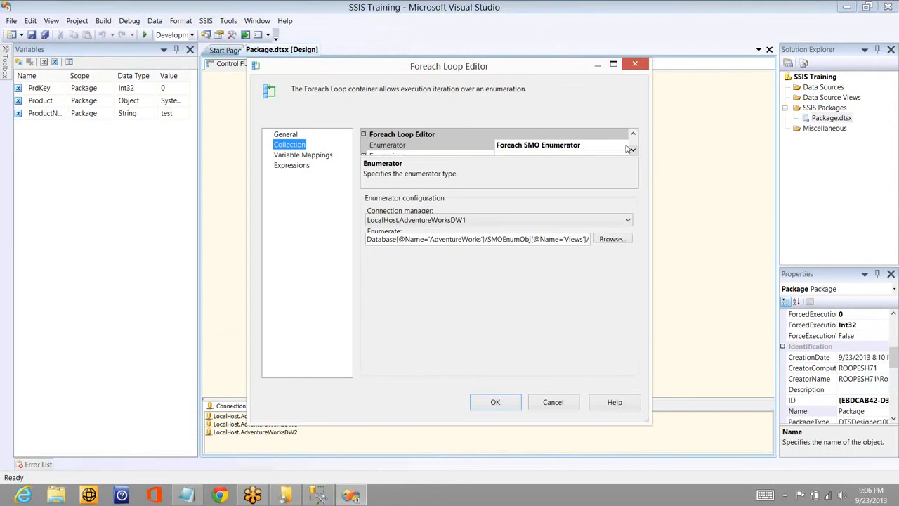
pyautogui.click(628, 149)
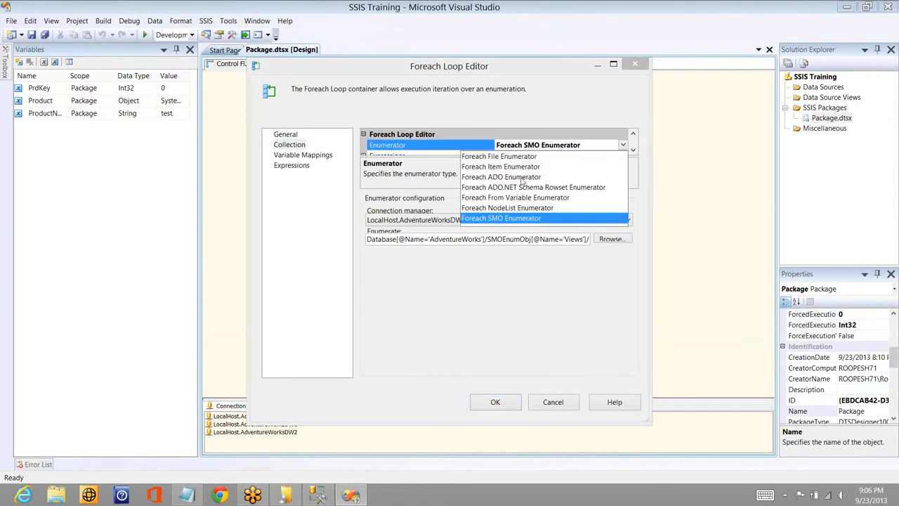
pyautogui.click(523, 208)
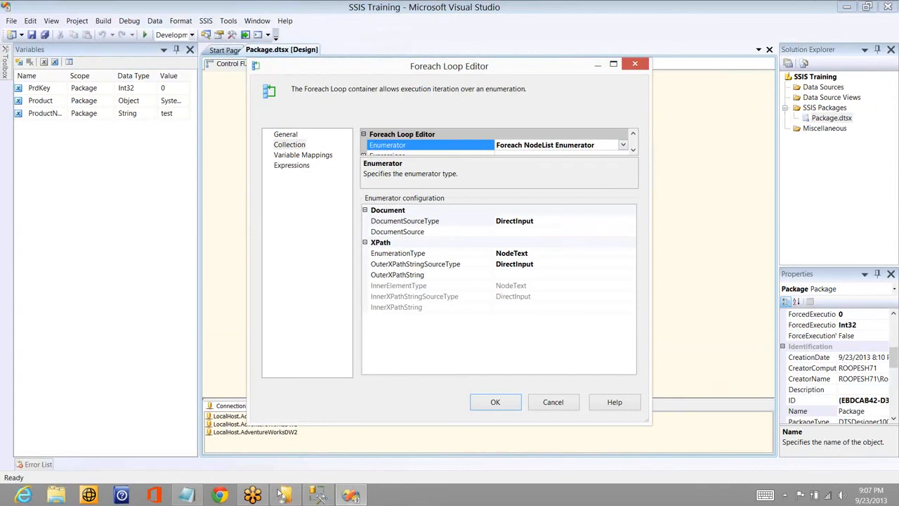
# - Switch to Notepad and replace the existing notes with an opening <Employees> and a closing </Employees> tag separated by blank lines
pyautogui.click(186, 495)
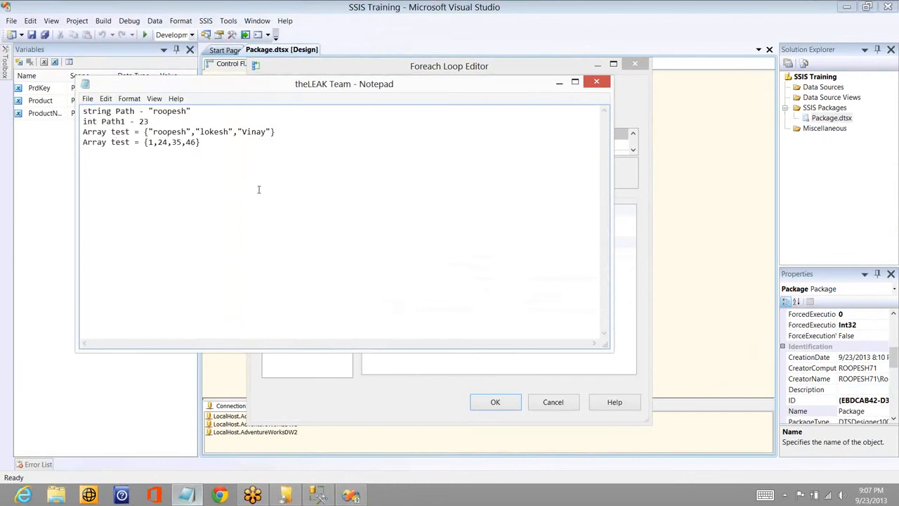
pyautogui.hotkey('ctrl', 'a')
pyautogui.write('<')
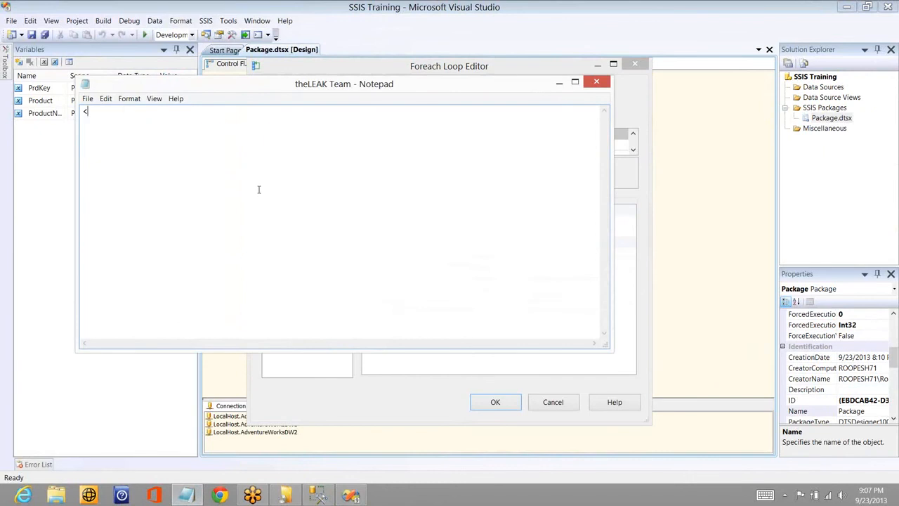
pyautogui.write('Employees>')
pyautogui.press('Return')
pyautogui.press('Return')
pyautogui.press('Return')
pyautogui.write('</Employees?')
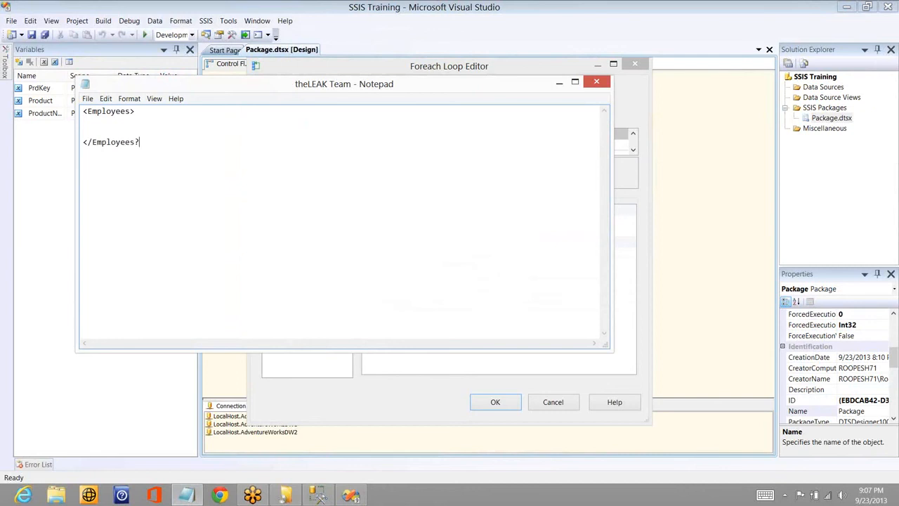
pyautogui.press('BackSpace')
pyautogui.write('>')
# - Return to Visual Studio and cancel the Foreach Loop Editor to discard the NodeList enumerator change
pyautogui.hotkey('alt', 'Tab')
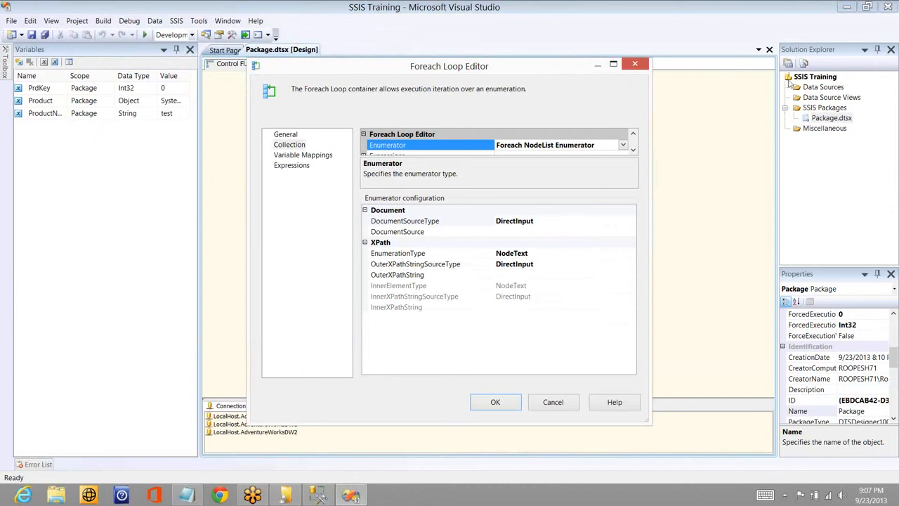
pyautogui.click(791, 87)
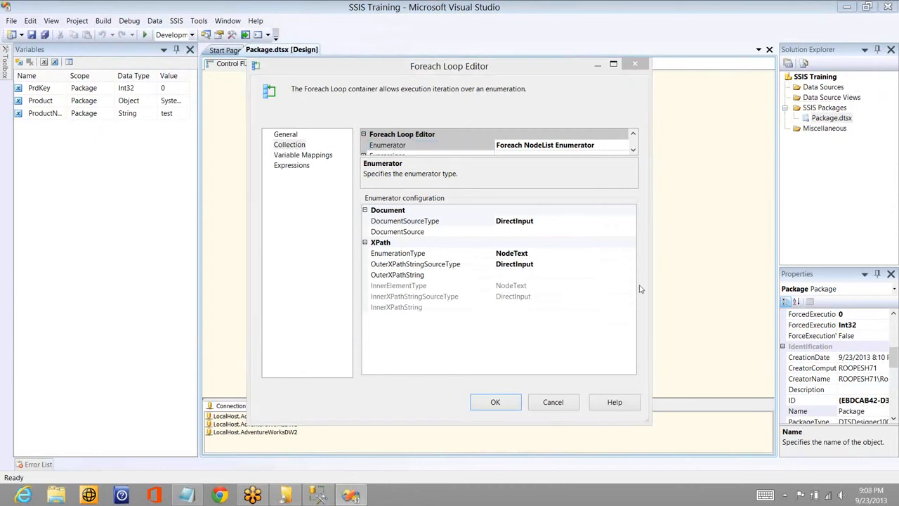
pyautogui.click(553, 402)
# - Disable the Foreach Loop Container and the standalone Script Task that precedes it in the control flow
pyautogui.rightClick(554, 210)
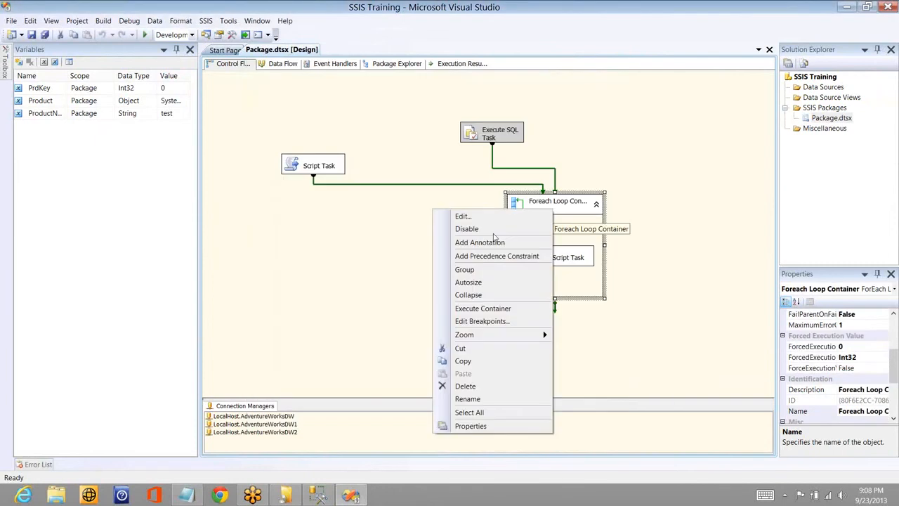
pyautogui.click(492, 240)
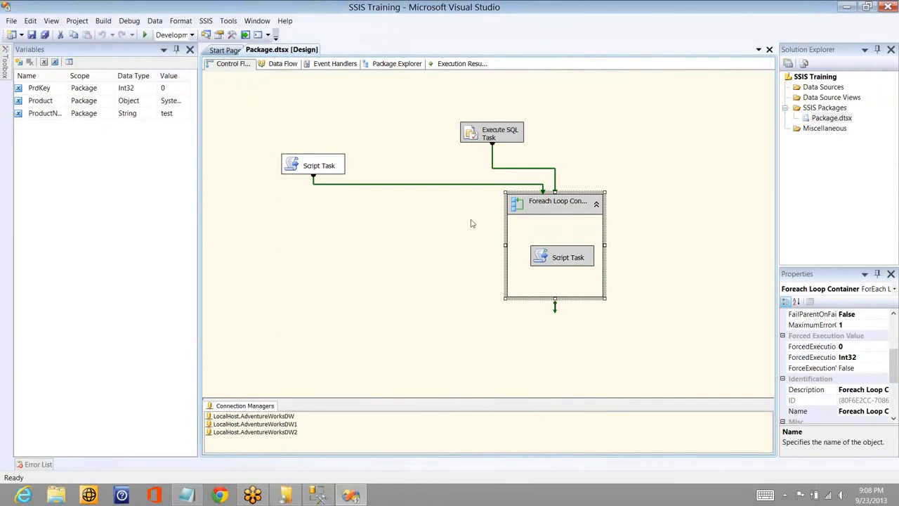
pyautogui.click(326, 171)
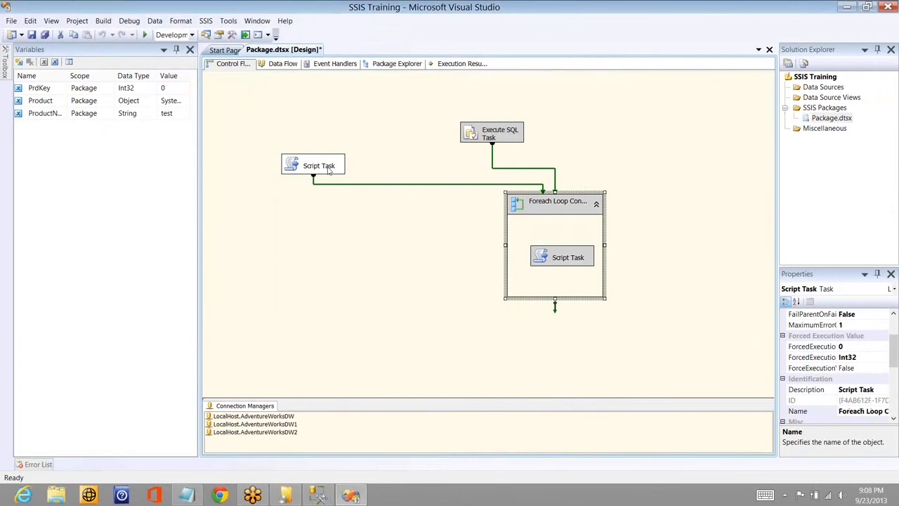
pyautogui.rightClick(326, 171)
pyautogui.click(271, 187)
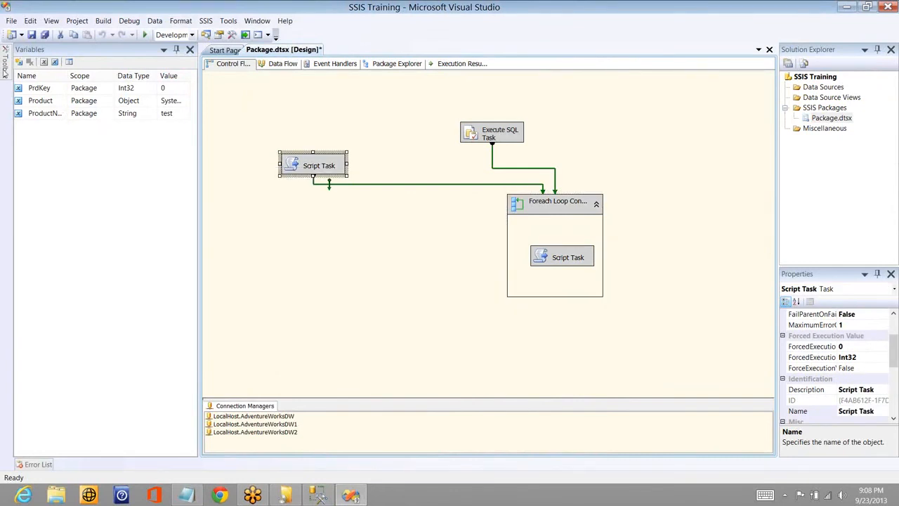
pyautogui.moveTo(4, 74)
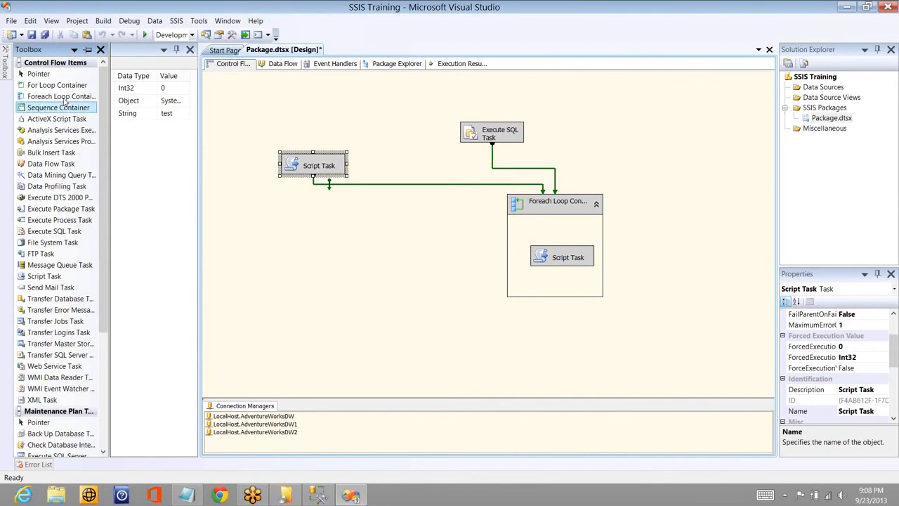
pyautogui.moveTo(59, 96); pyautogui.dragTo(265, 254)
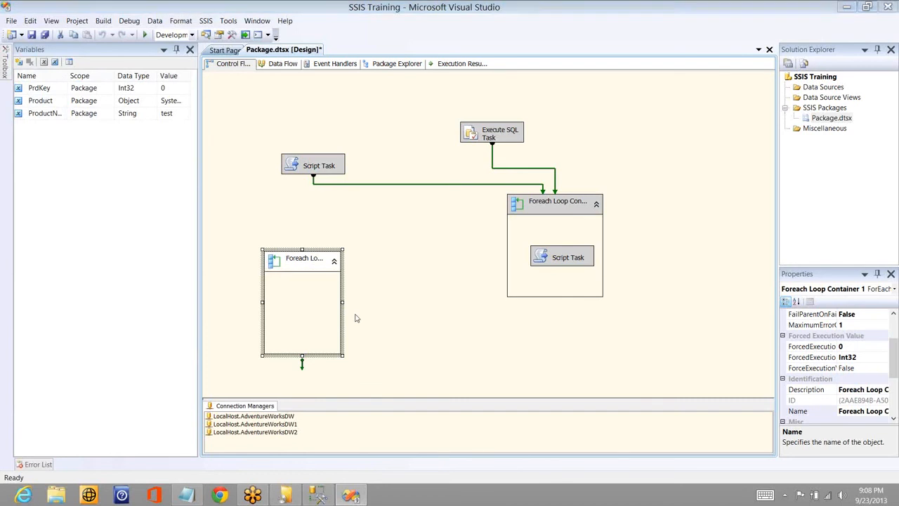
pyautogui.press('Delete')
pyautogui.press('Return')
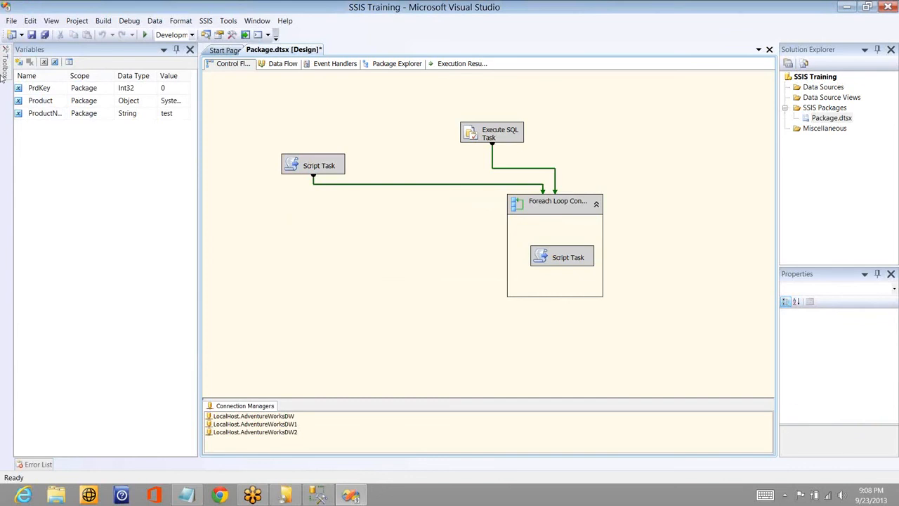
# - Add a For Loop Container to the empty control flow area below the standalone Script Task
pyautogui.moveTo(5, 70)
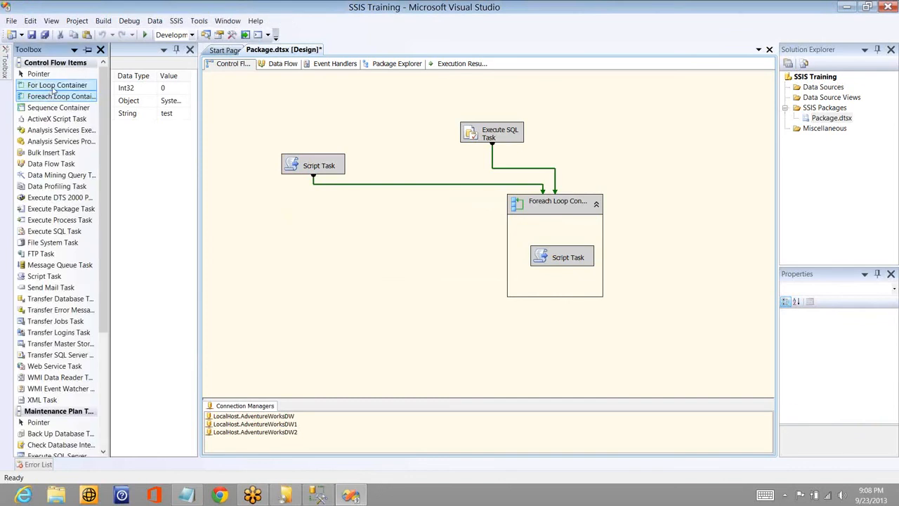
pyautogui.click(53, 85)
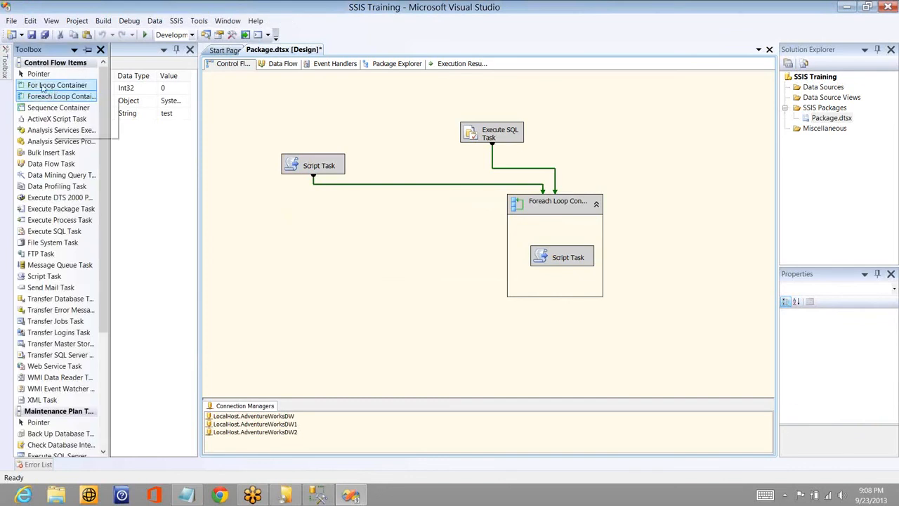
pyautogui.click(279, 245)
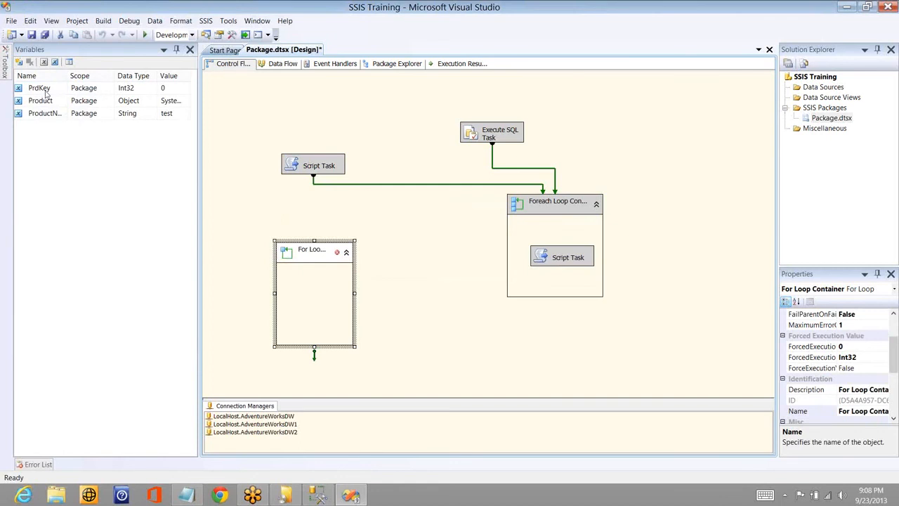
pyautogui.click(178, 90)
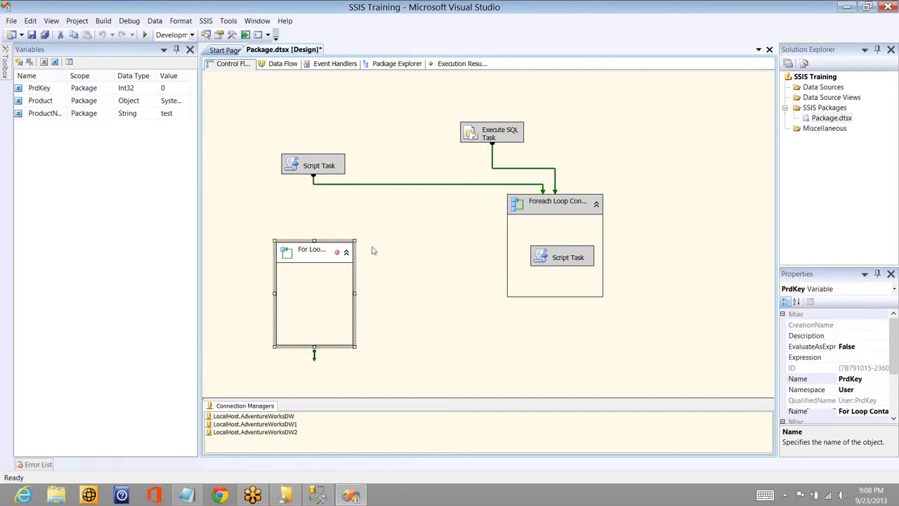
pyautogui.click(374, 252)
pyautogui.click(390, 263)
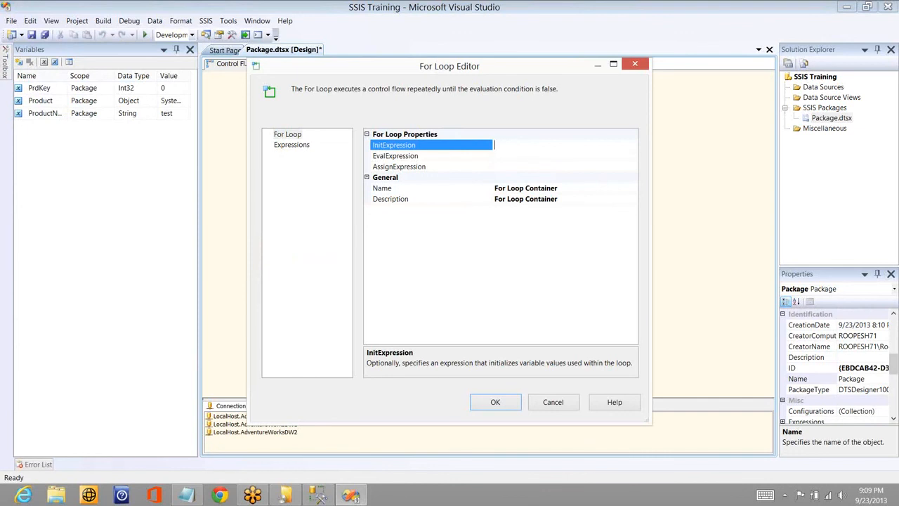
pyautogui.write('@PrdKey = 0')
pyautogui.click(506, 159)
pyautogui.write('@Pr')
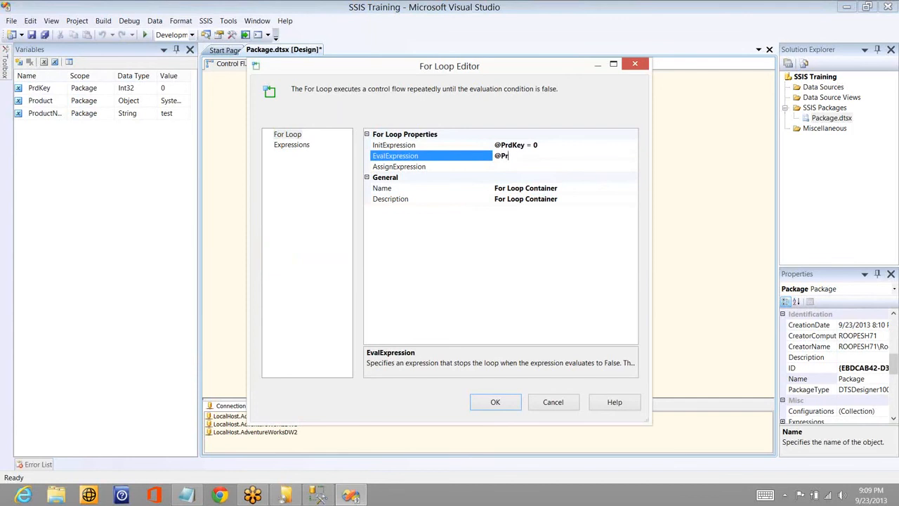
pyautogui.write('dKey < 10000')
pyautogui.click(512, 168)
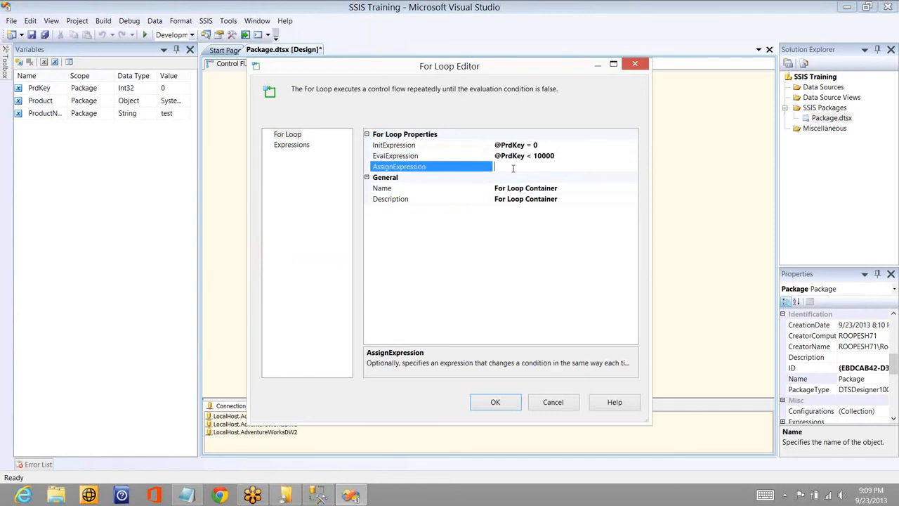
pyautogui.write('@PrdKey = @PrdKey + 1')
# - Replace the Notepad text with the loop skeleton for( int i = 0;i<=100;i++) followed by an empty pair of braces
pyautogui.click(186, 495)
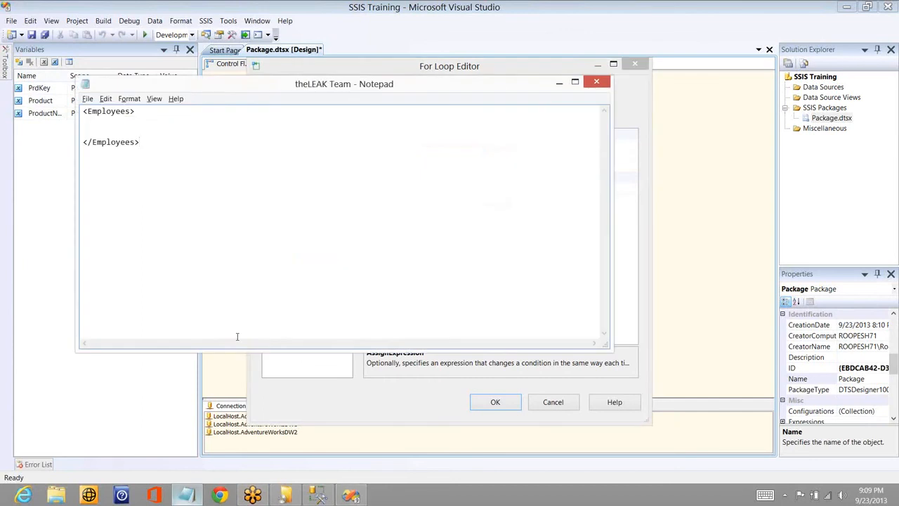
pyautogui.hotkey('ctrl', 'a')
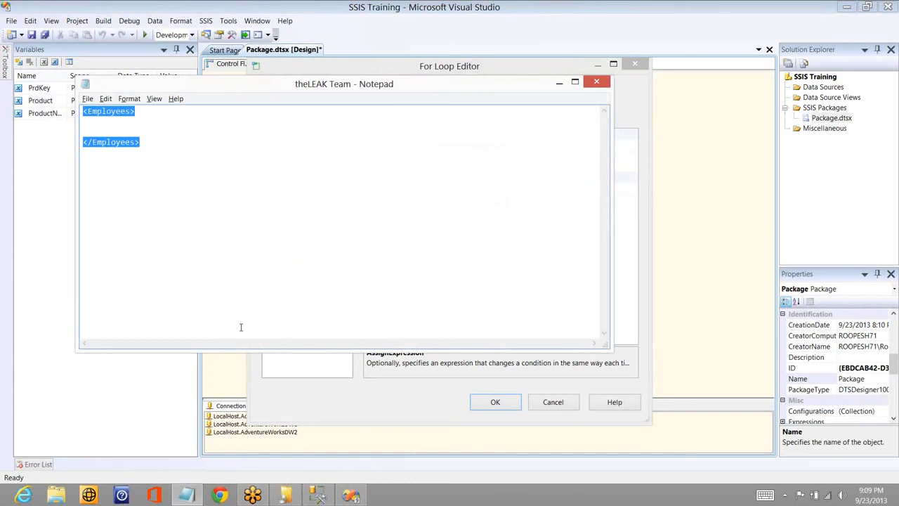
pyautogui.write('for')
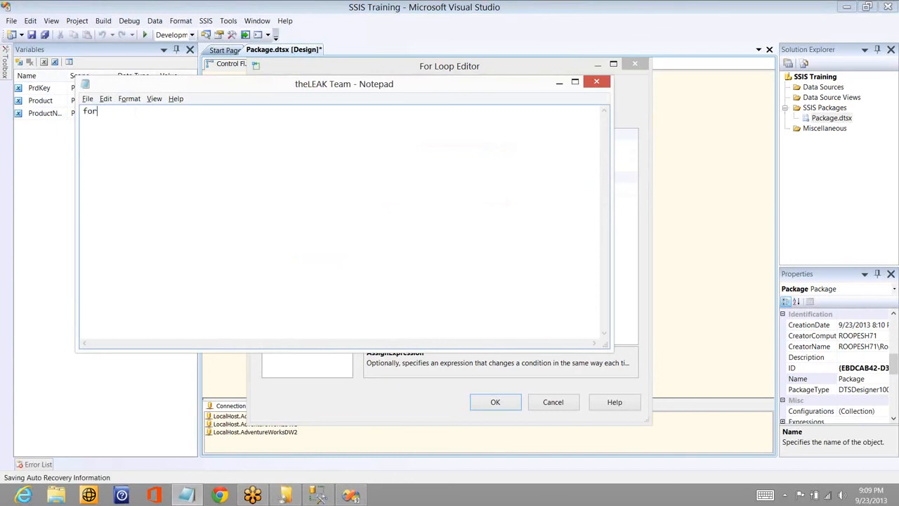
pyautogui.write('( in')
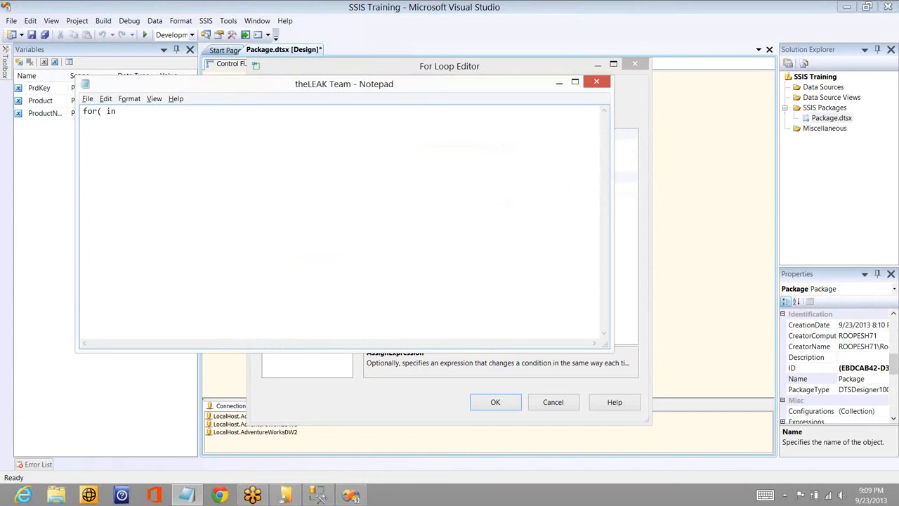
pyautogui.write('t i = 0;i<=100;i++)')
pyautogui.press('Return')
pyautogui.write('{')
pyautogui.press('Return')
pyautogui.press('Return')
pyautogui.write('}')
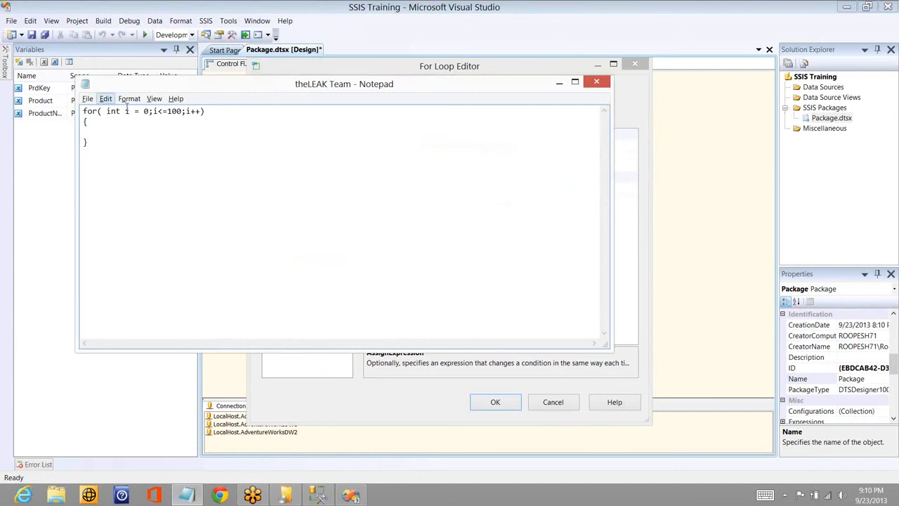
# - Highlight parts of the for statement's header and write "do something" between the loop's braces
pyautogui.moveTo(134, 110); pyautogui.dragTo(143, 111)
pyautogui.keyDown('shift'); pyautogui.click(191, 111); pyautogui.keyUp('shift')
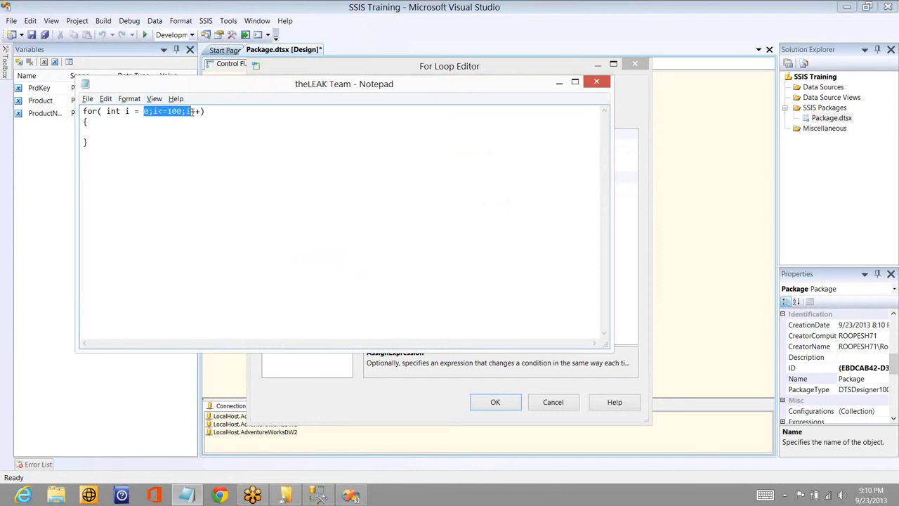
pyautogui.click(205, 111)
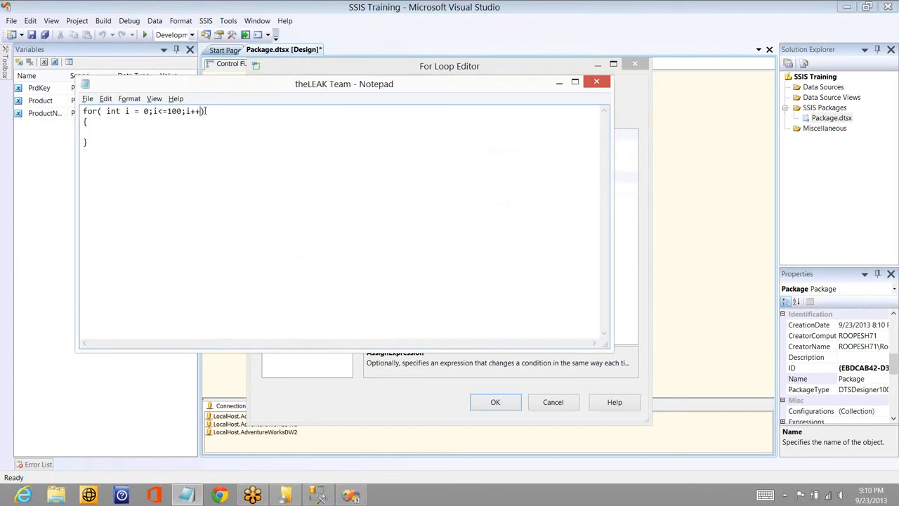
pyautogui.hotkey('shift', 'Left')
pyautogui.hotkey('shift', 'Left')
pyautogui.hotkey('shift', 'Left')
pyautogui.click(91, 126)
pyautogui.write('do something')
# - Examine the sample loop's increment, condition and body by highlighting each part, and minimize Notepad
pyautogui.click(201, 113)
pyautogui.hotkey('shift', 'Left')
pyautogui.hotkey('shift', 'Left')
pyautogui.hotkey('shift', 'Left')
pyautogui.press('Left')
pyautogui.hotkey('shift', 'Left')
pyautogui.hotkey('shift', 'Left')
pyautogui.hotkey('shift', 'Left')
pyautogui.hotkey('shift', 'Left')
pyautogui.hotkey('shift', 'Left')
pyautogui.hotkey('shift', 'Left')
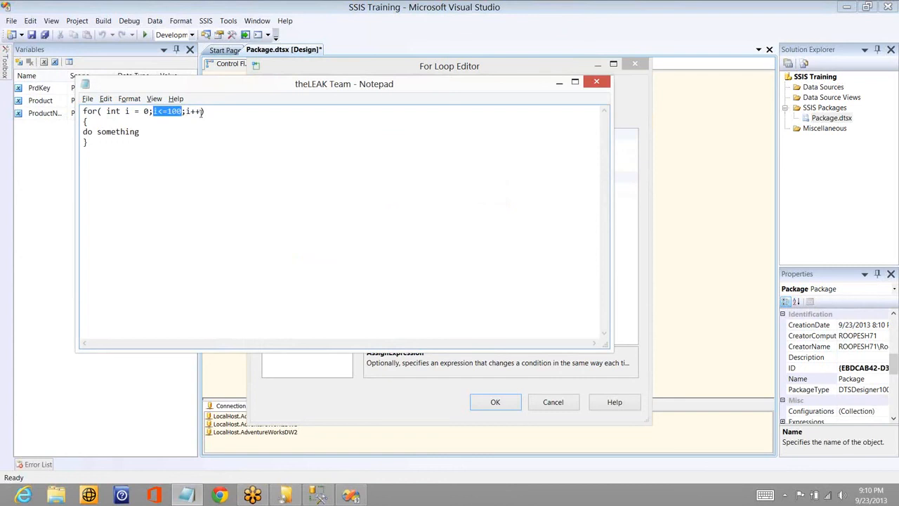
pyautogui.press('Down')
pyautogui.press('Down')
pyautogui.hotkey('shift', 'Home')
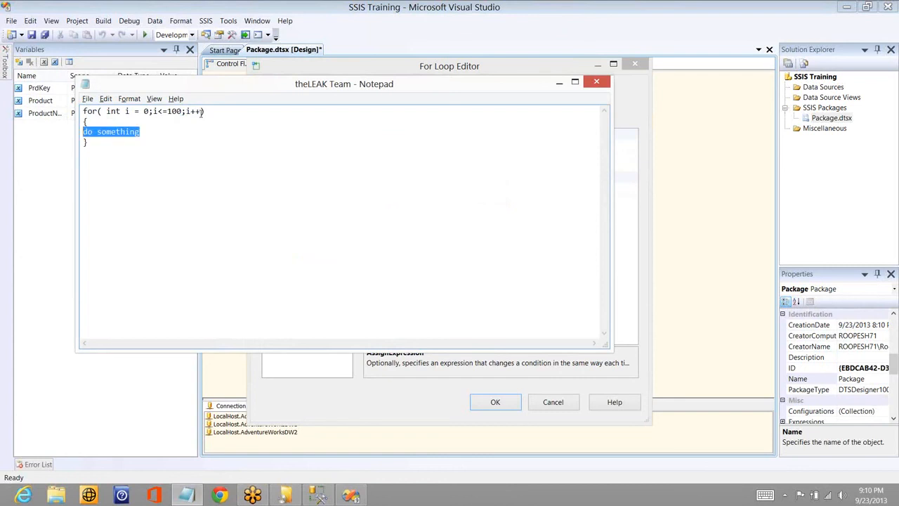
pyautogui.press('Up')
pyautogui.press('Up')
pyautogui.press('End')
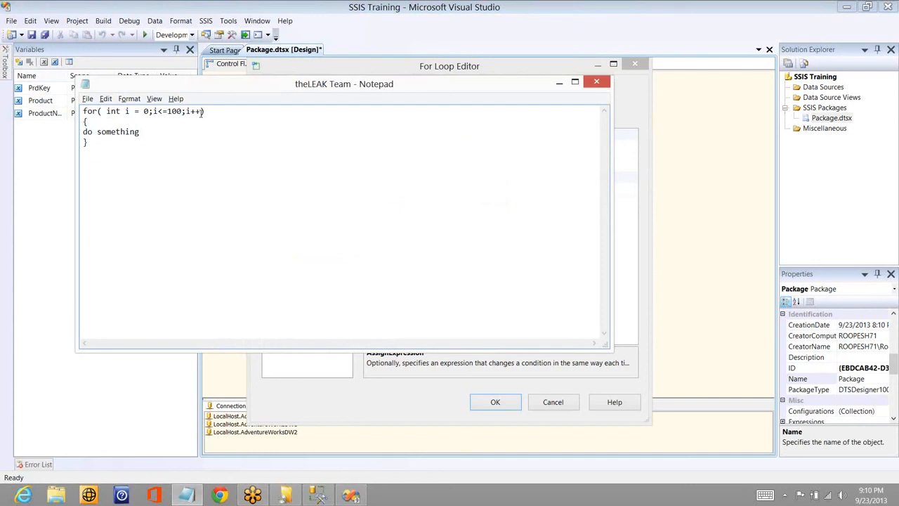
pyautogui.press('Up')
pyautogui.hotkey('shift', 'Left')
pyautogui.click(167, 109)
pyautogui.click(143, 132)
pyautogui.moveTo(154, 111); pyautogui.dragTo(183, 111)
pyautogui.click(560, 83)
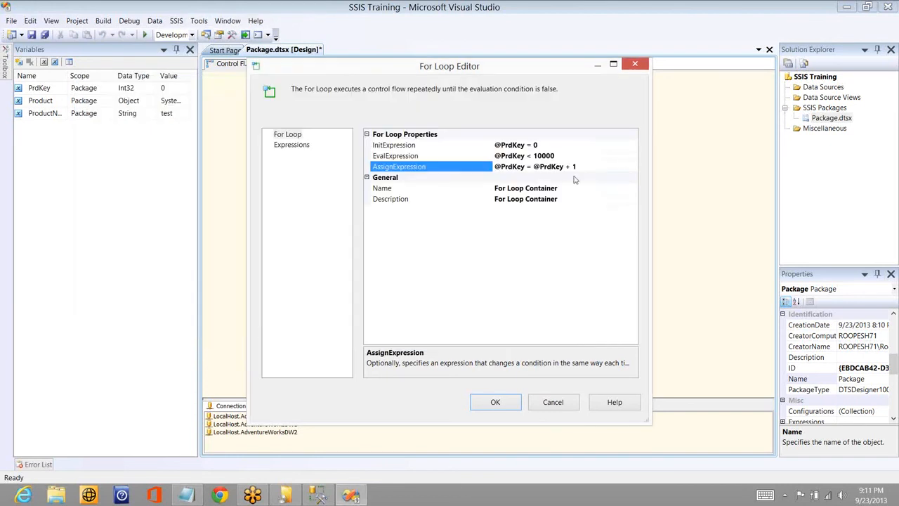
# - Review the InitExpression, EvalExpression and AssignExpression entries and accept the For Loop Container's settings
pyautogui.click(549, 146)
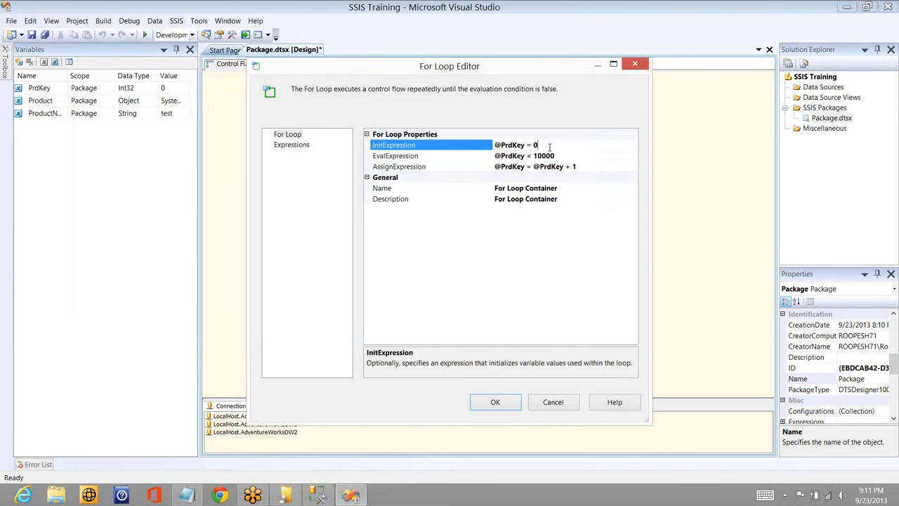
pyautogui.click(567, 155)
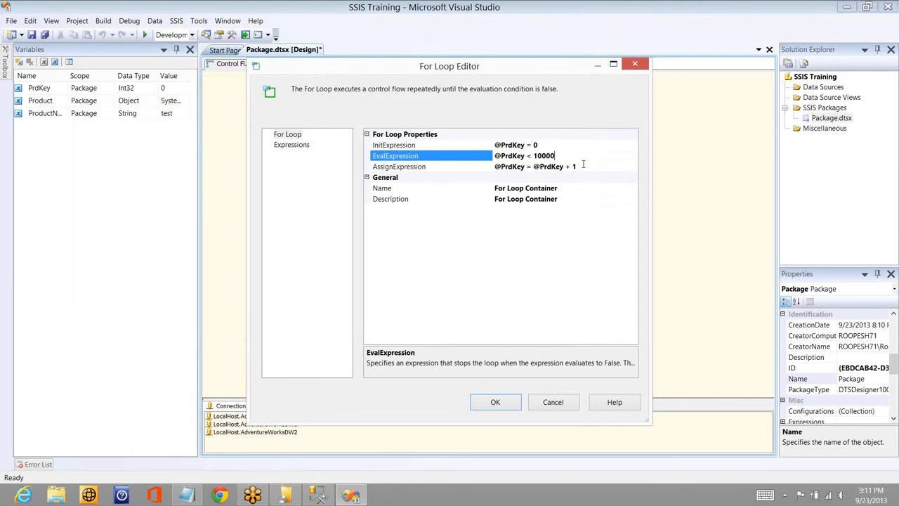
pyautogui.click(583, 164)
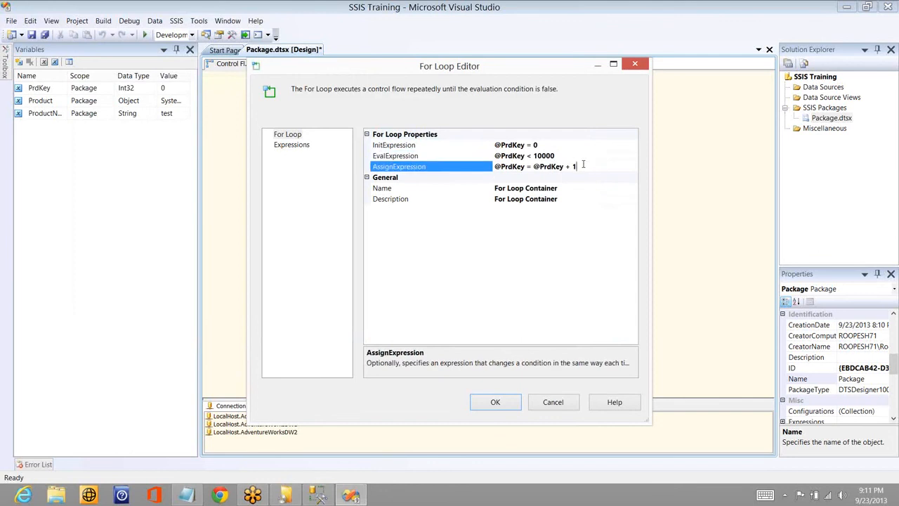
pyautogui.click(495, 401)
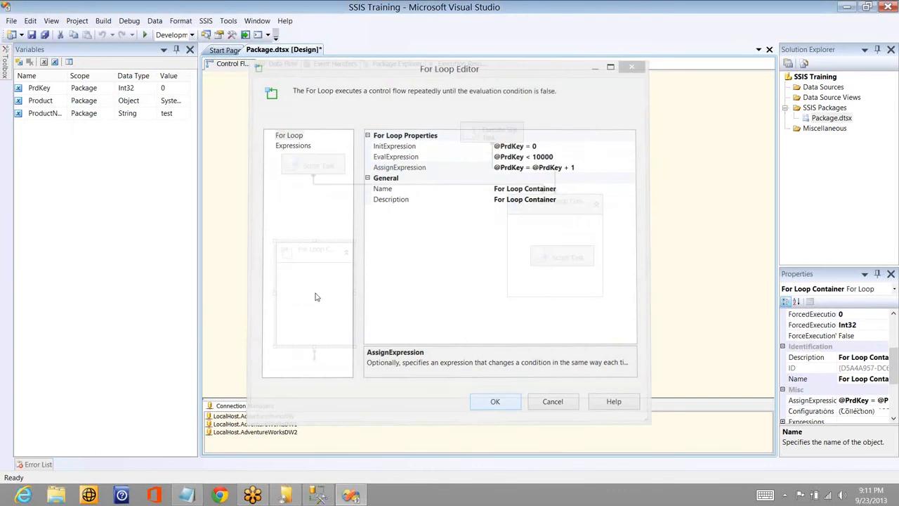
# - Run the package and move the For Loop Container up closer to the Script Task above it
pyautogui.click(144, 35)
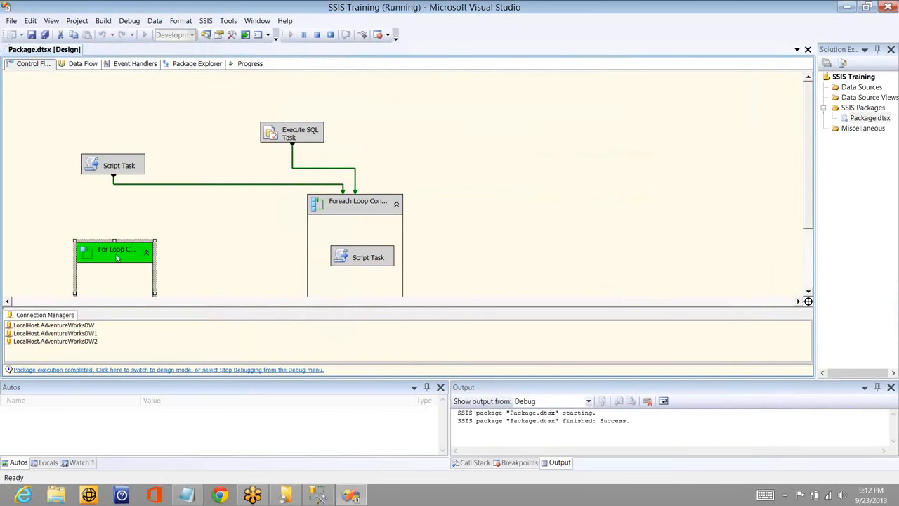
pyautogui.moveTo(105, 228); pyautogui.dragTo(107, 222)
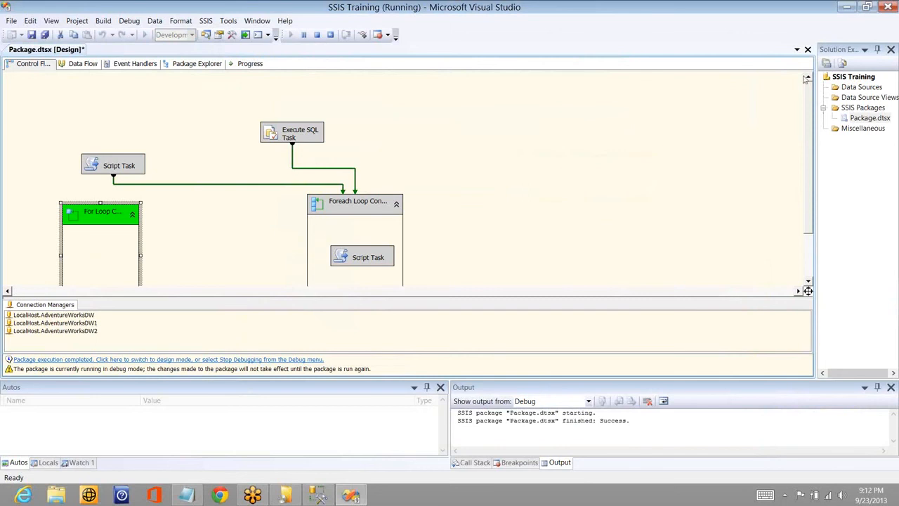
pyautogui.hotkey('shift', 'F5')
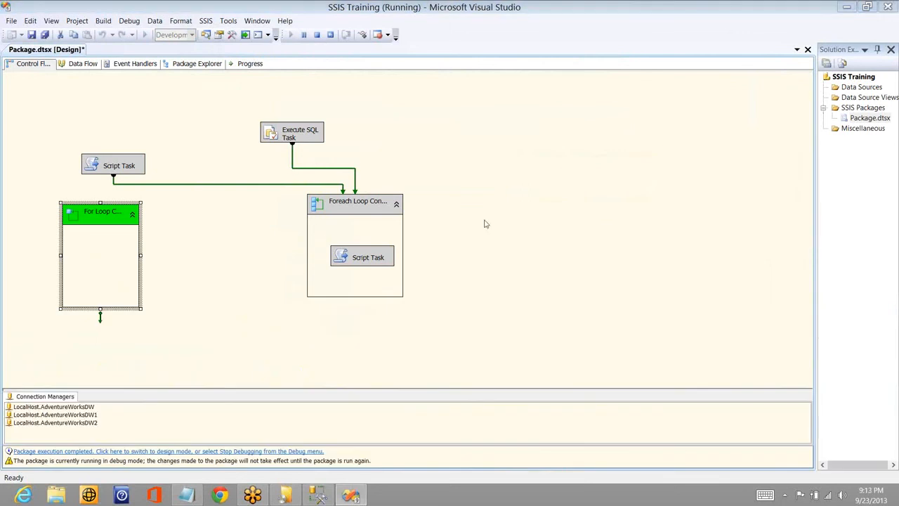
# - Copy the Foreach Loop's Script Task into the For Loop Container and stop debugging
pyautogui.click(370, 258)
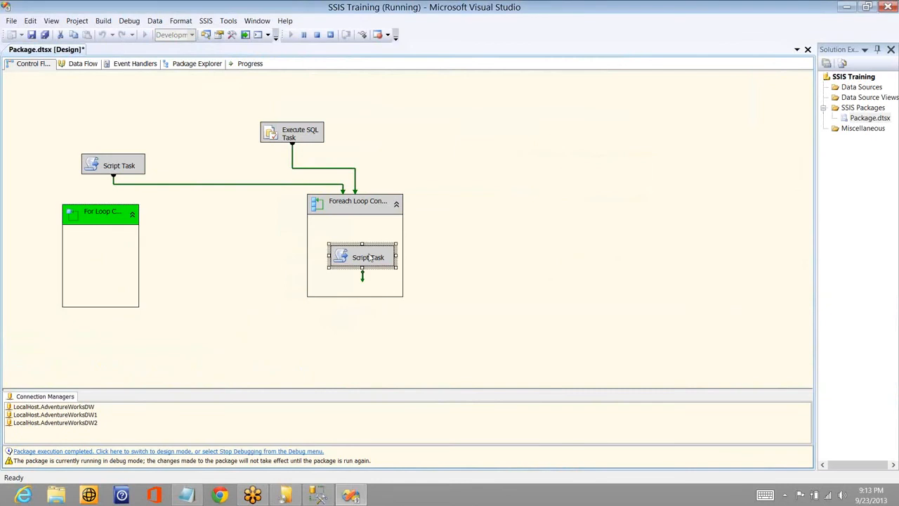
pyautogui.click(121, 277)
pyautogui.click(317, 35)
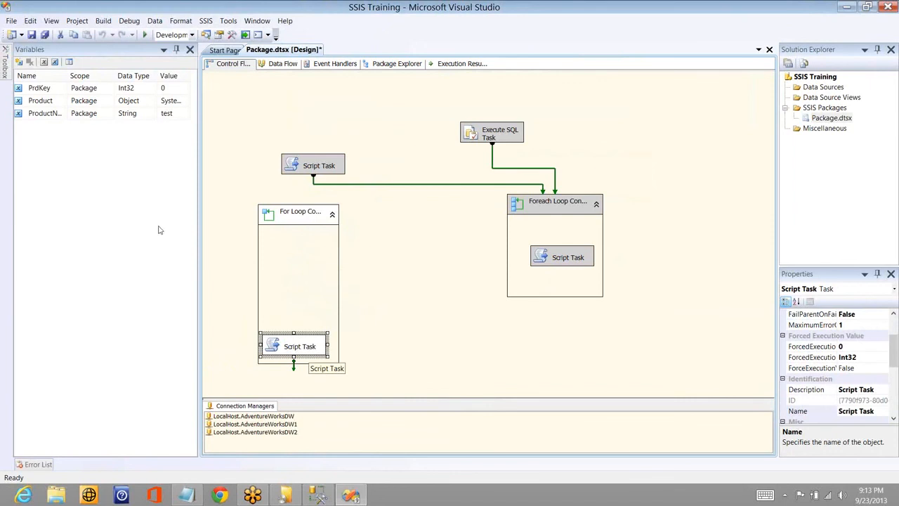
# - Check the value of the ProductName variable
pyautogui.click(177, 113)
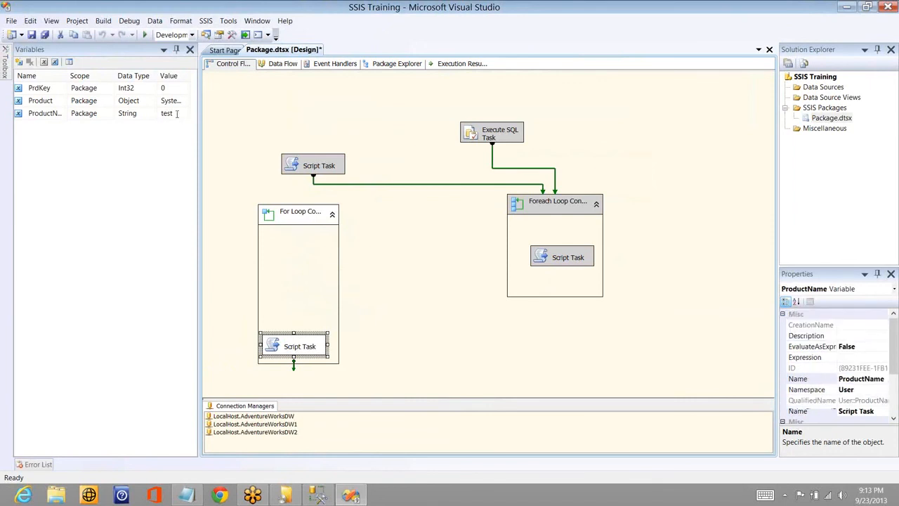
pyautogui.click(177, 113)
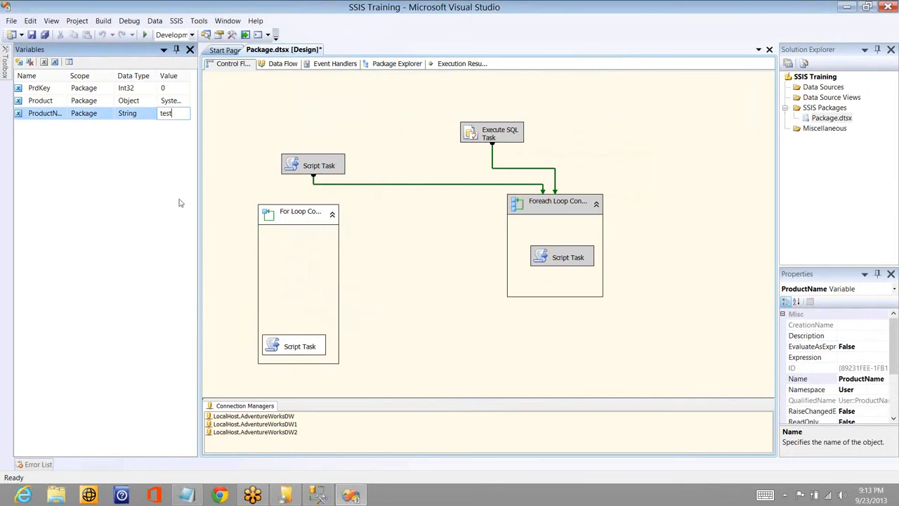
pyautogui.press('Return')
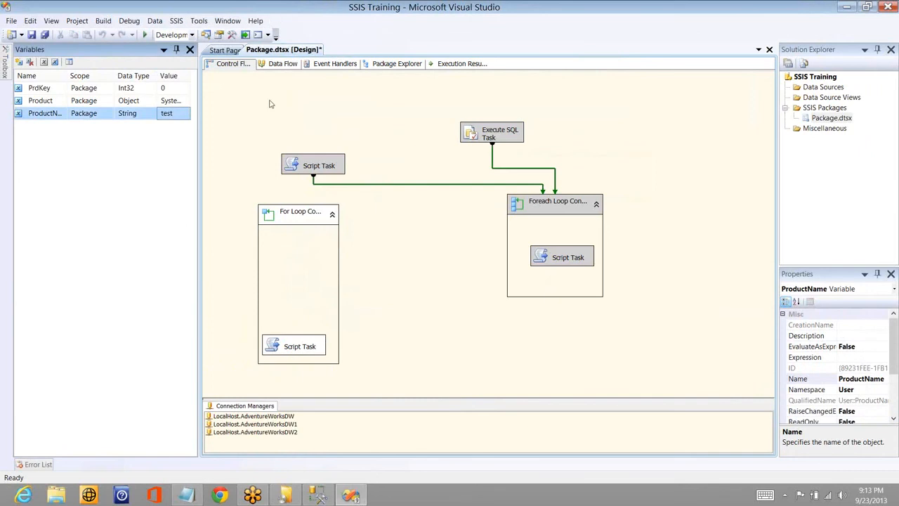
# - Run the package and dismiss the message box that the Script Task shows on each For Loop iteration
pyautogui.click(145, 34)
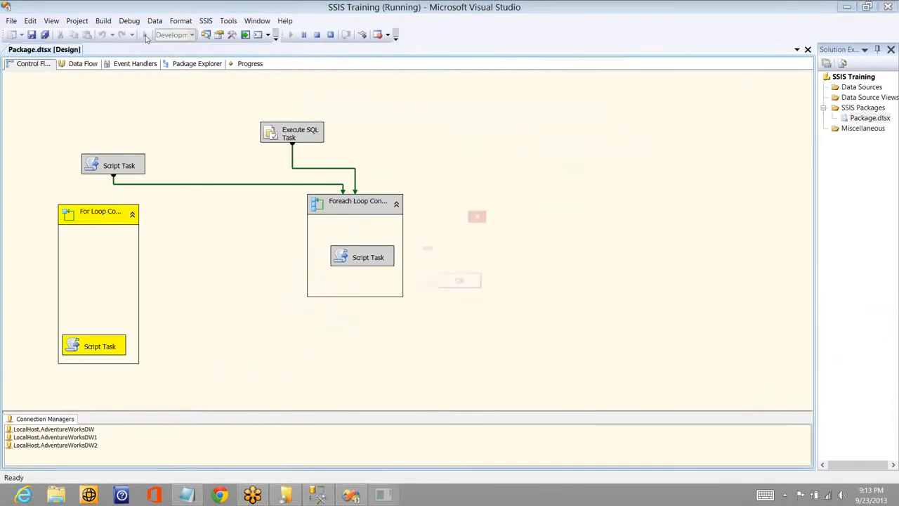
pyautogui.click(461, 284)
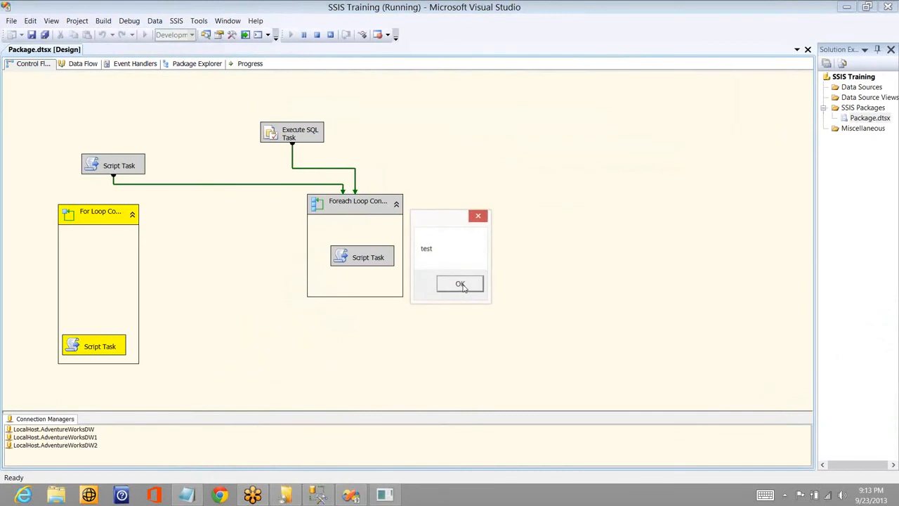
pyautogui.click(461, 285)
pyautogui.click(463, 285)
pyautogui.click(461, 284)
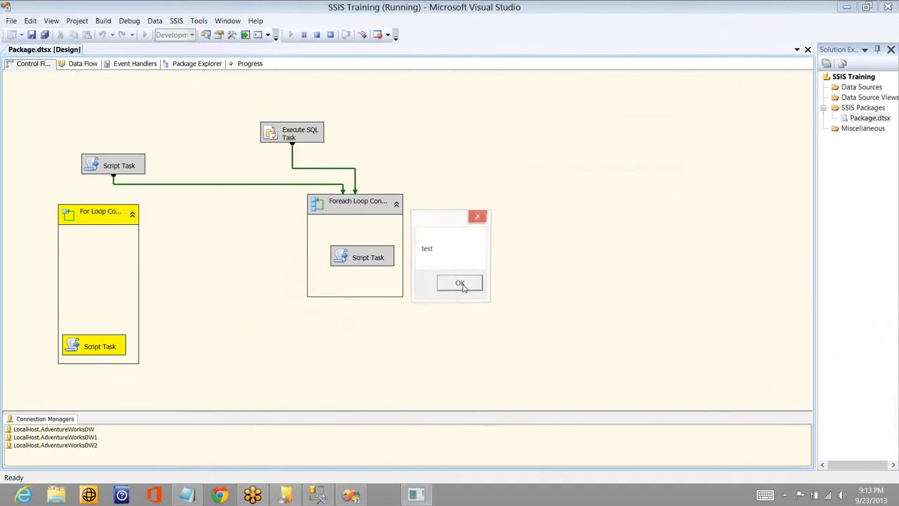
pyautogui.click(462, 285)
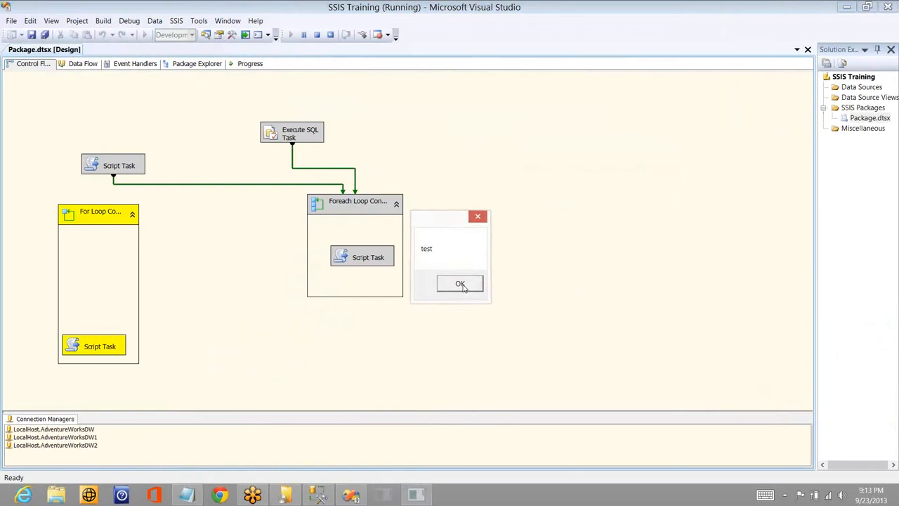
pyautogui.click(460, 286)
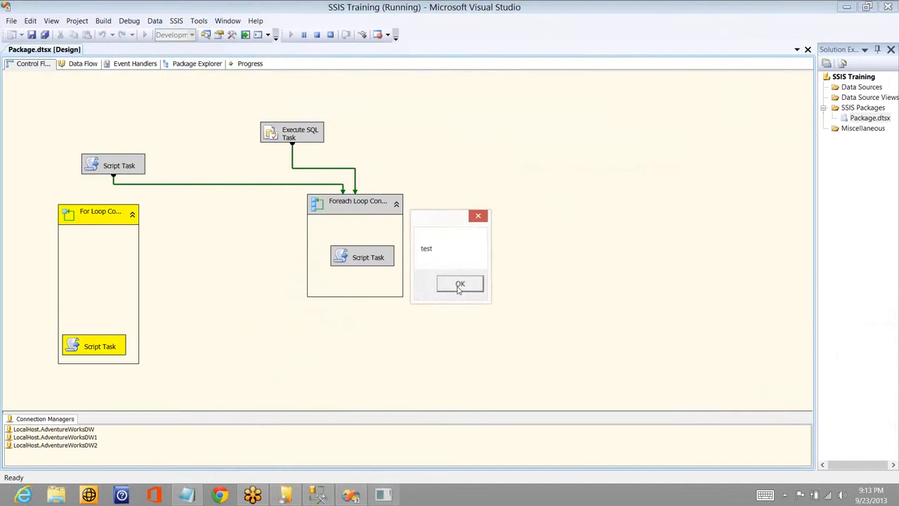
pyautogui.click(457, 289)
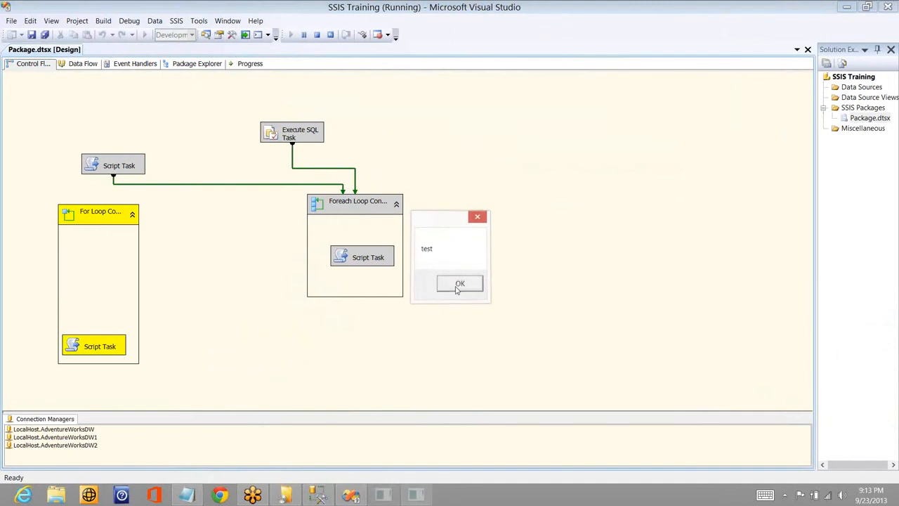
pyautogui.click(457, 288)
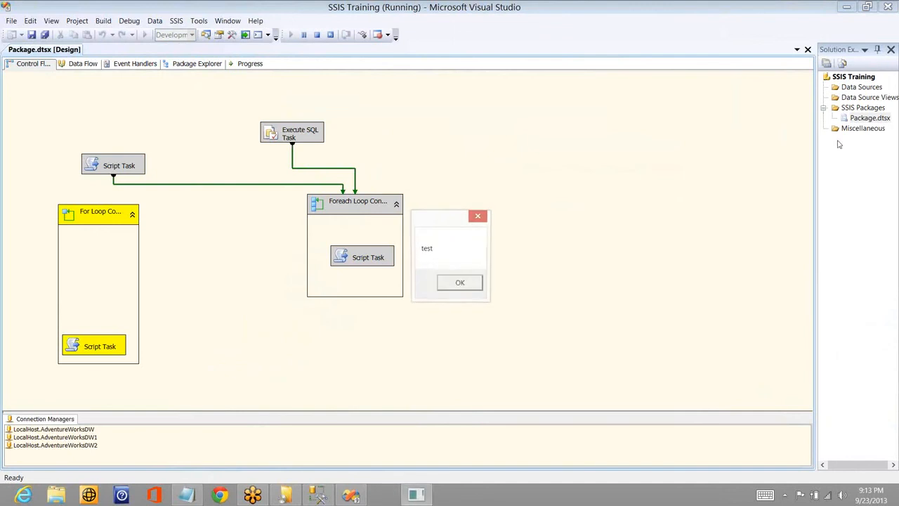
# - Stop debugging the running package and return to design mode
pyautogui.click(801, 90)
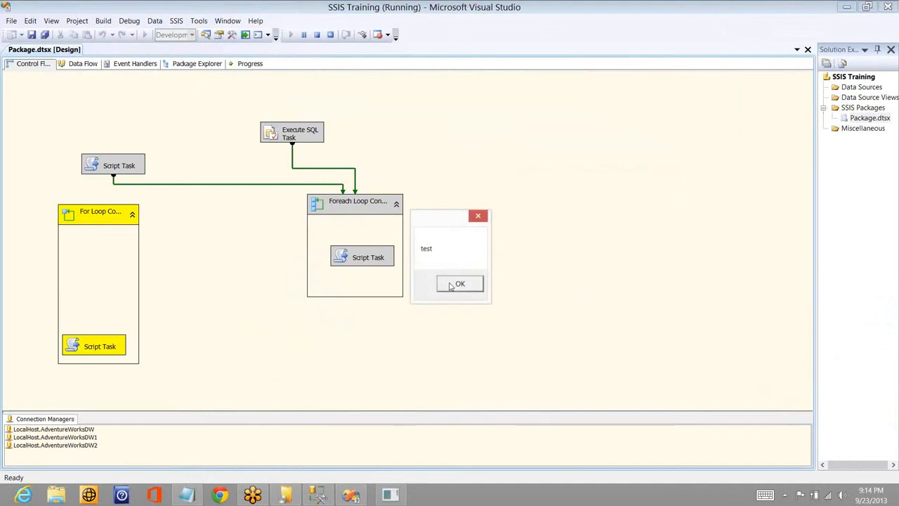
pyautogui.click(317, 36)
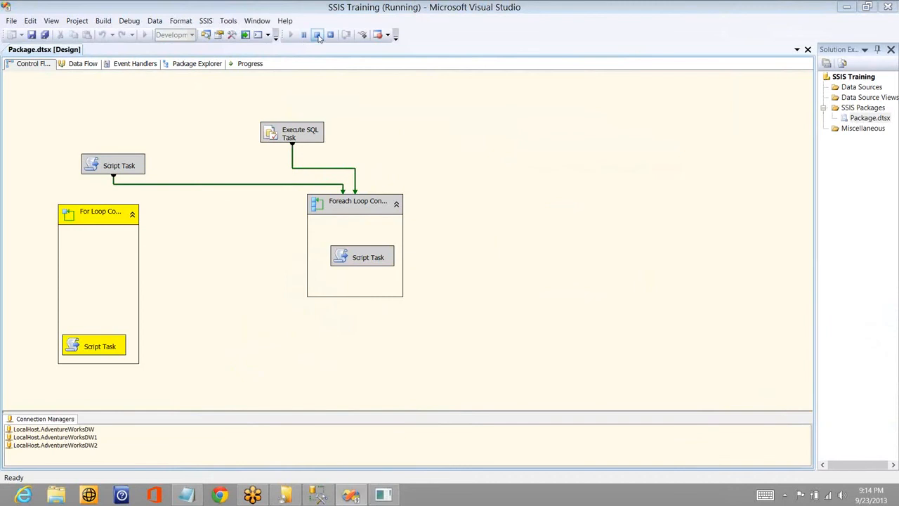
pyautogui.click(317, 36)
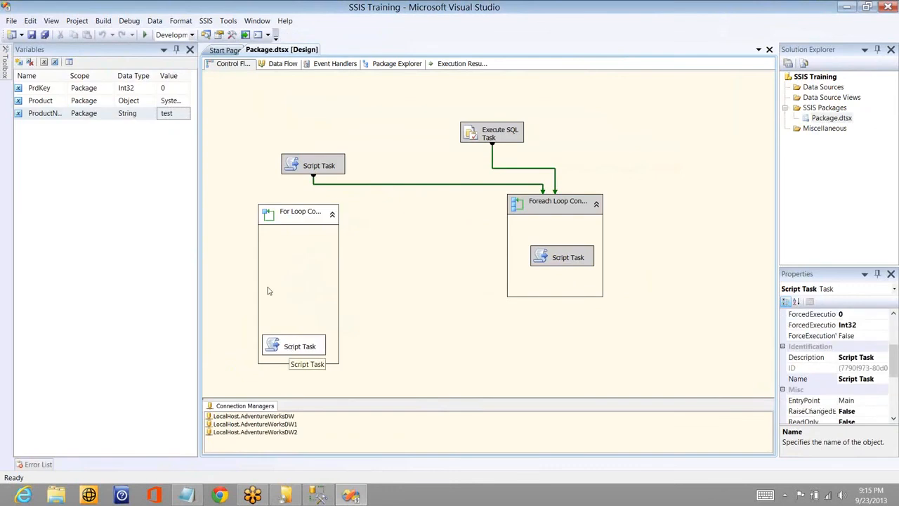
# - Disable the Script Task inside the For Loop Container and the For Loop Container itself
pyautogui.rightClick(288, 344)
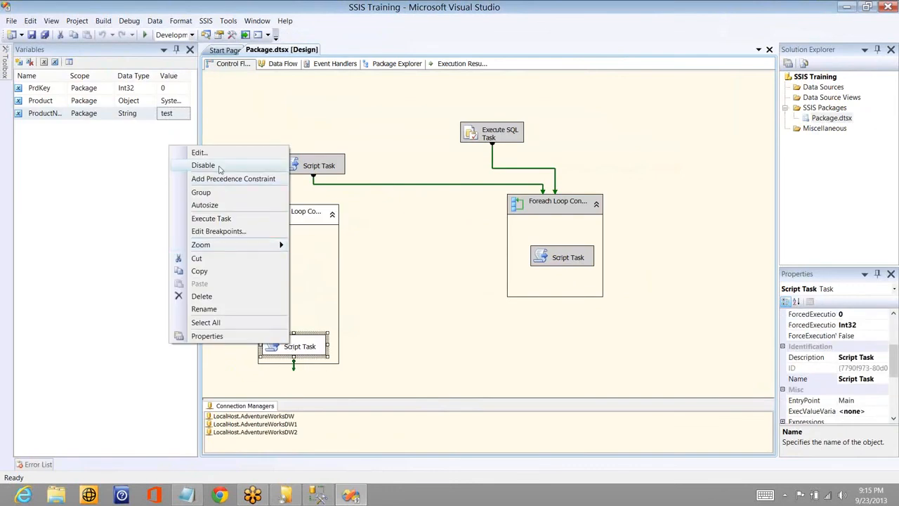
pyautogui.click(204, 165)
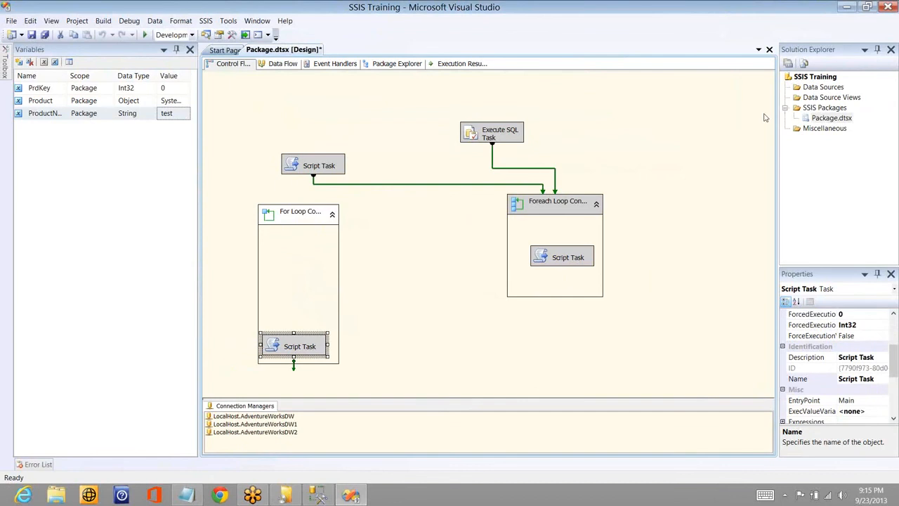
pyautogui.click(302, 214)
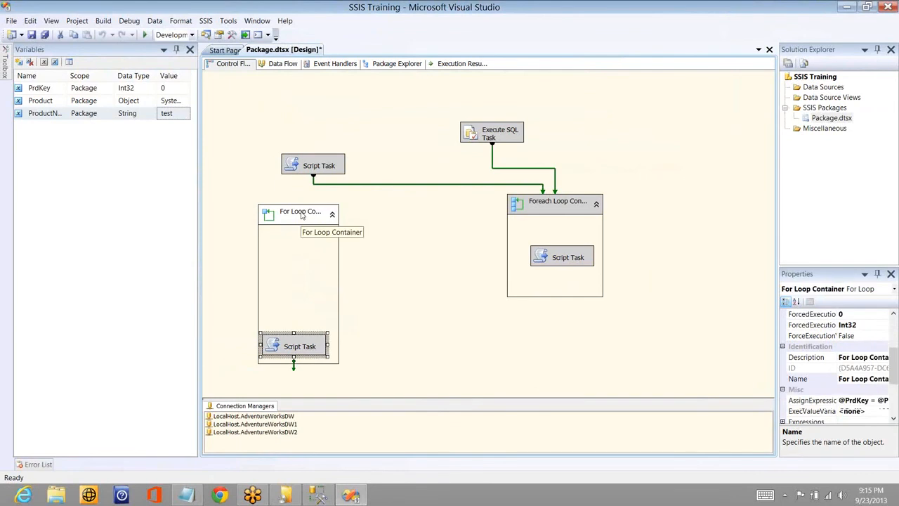
pyautogui.rightClick(302, 214)
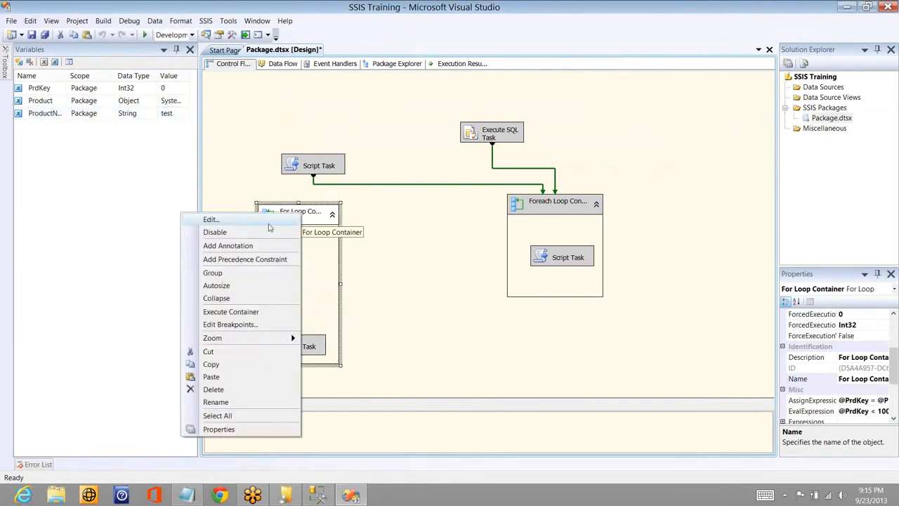
pyautogui.press('Escape')
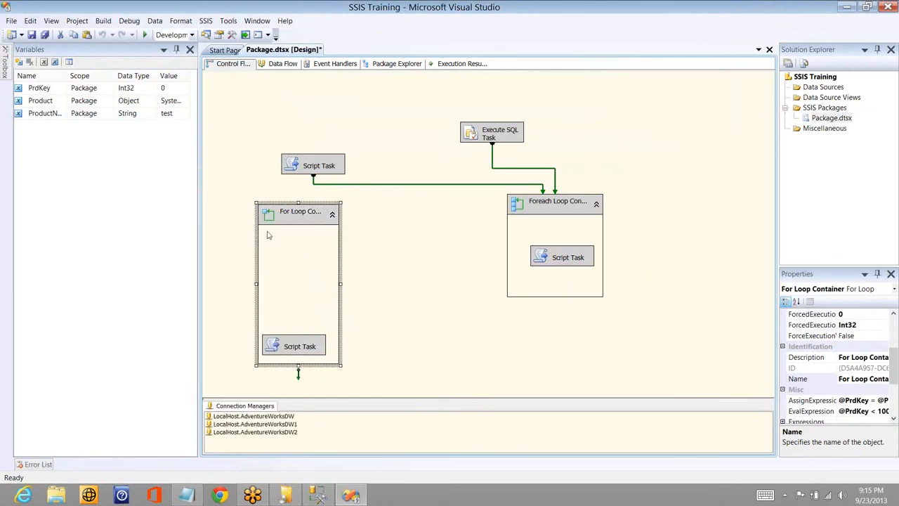
# - Add a Sequence Container between the two loop containers and move the Foreach Loop Container up beside the Execute SQL Task
pyautogui.moveTo(7, 67)
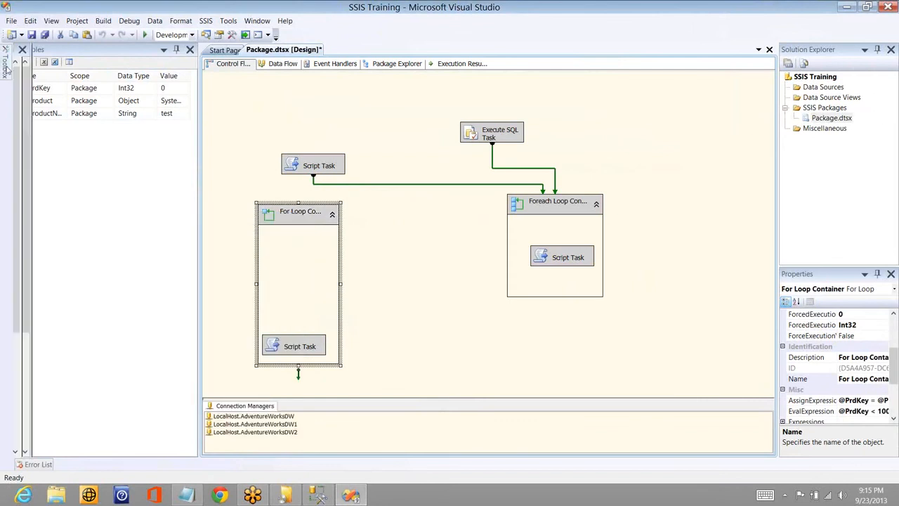
pyautogui.moveTo(58, 107); pyautogui.dragTo(384, 257)
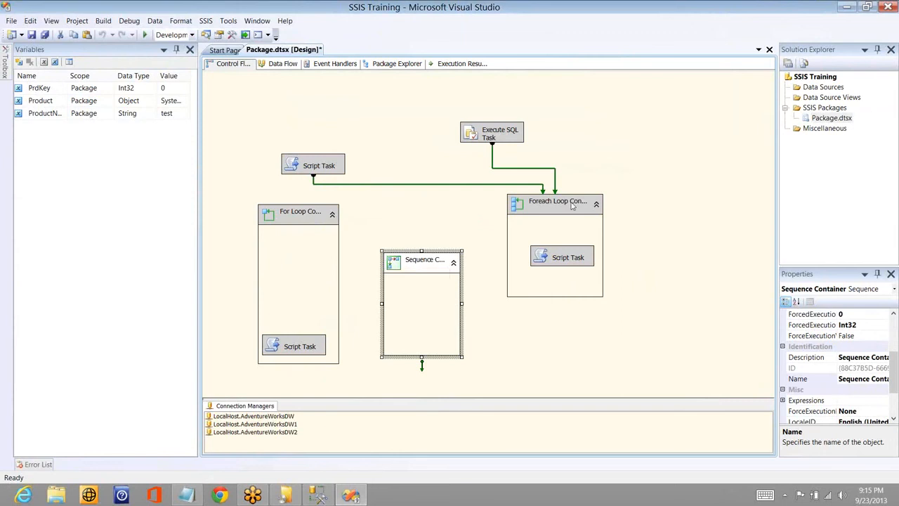
pyautogui.moveTo(572, 205); pyautogui.dragTo(467, 312)
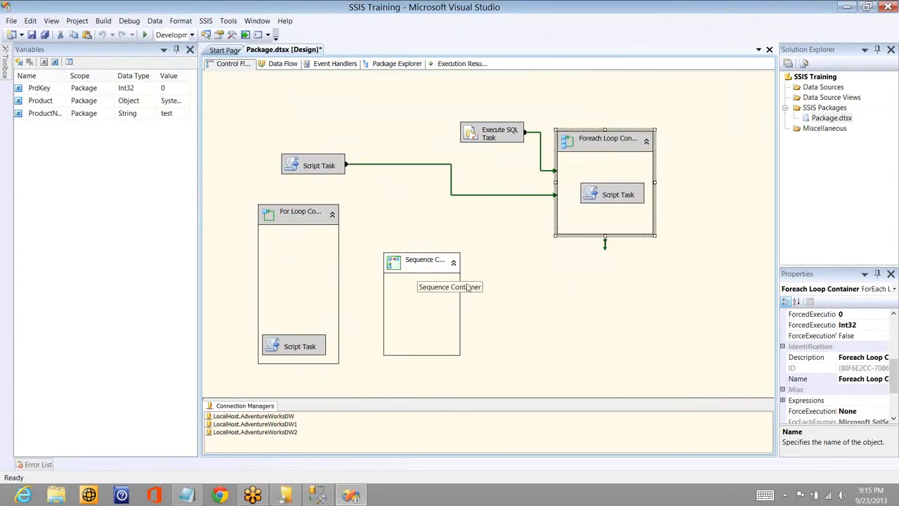
# - Widen the Sequence Container to make room for several tasks side by side
pyautogui.click(421, 278)
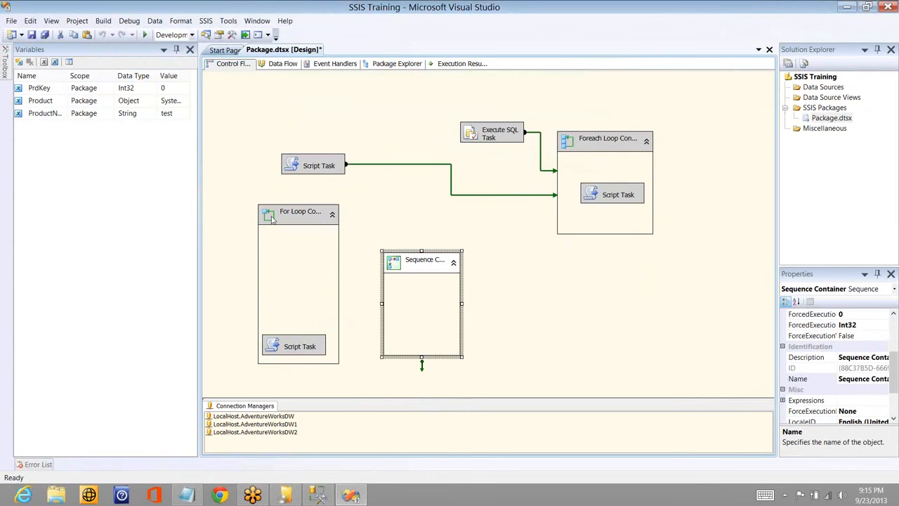
pyautogui.click(310, 160)
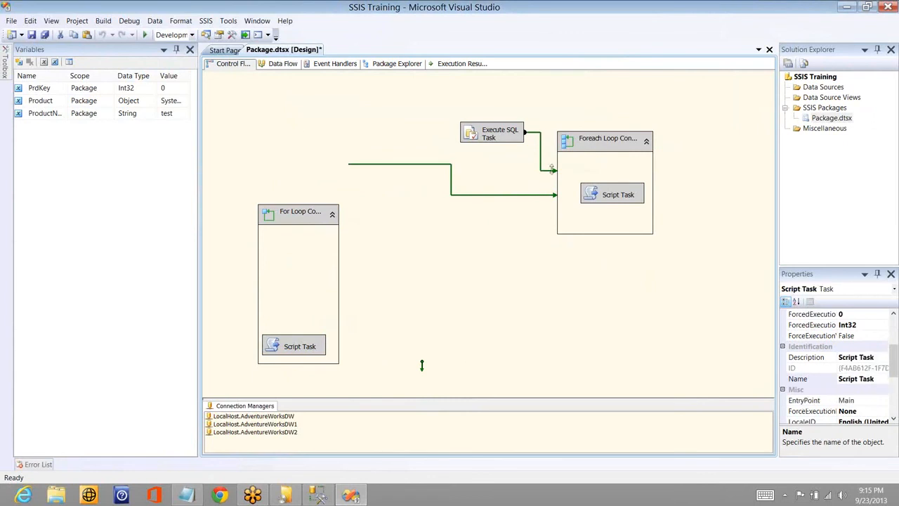
pyautogui.click(579, 198)
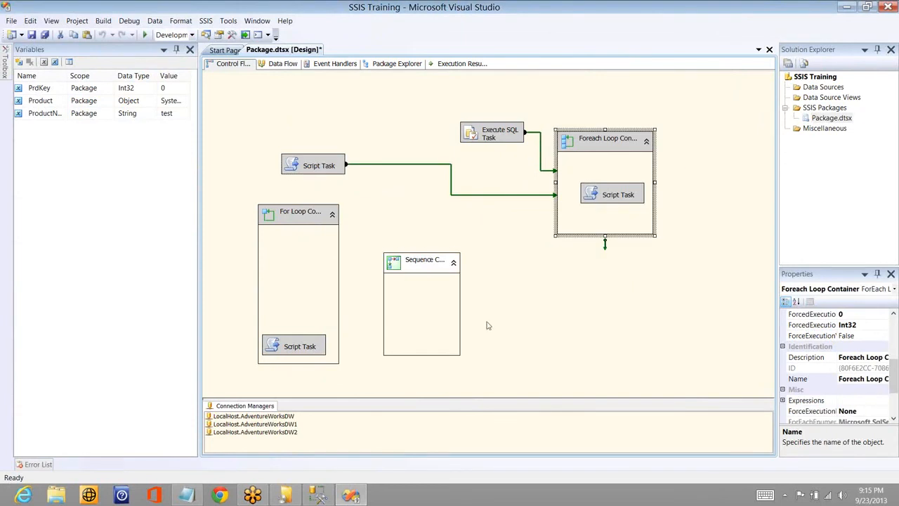
pyautogui.click(456, 304)
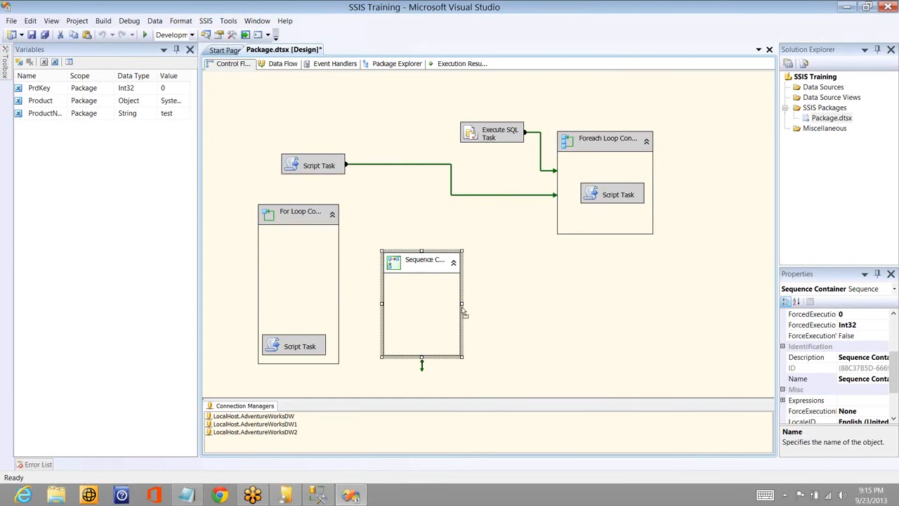
pyautogui.moveTo(459, 304); pyautogui.dragTo(608, 300)
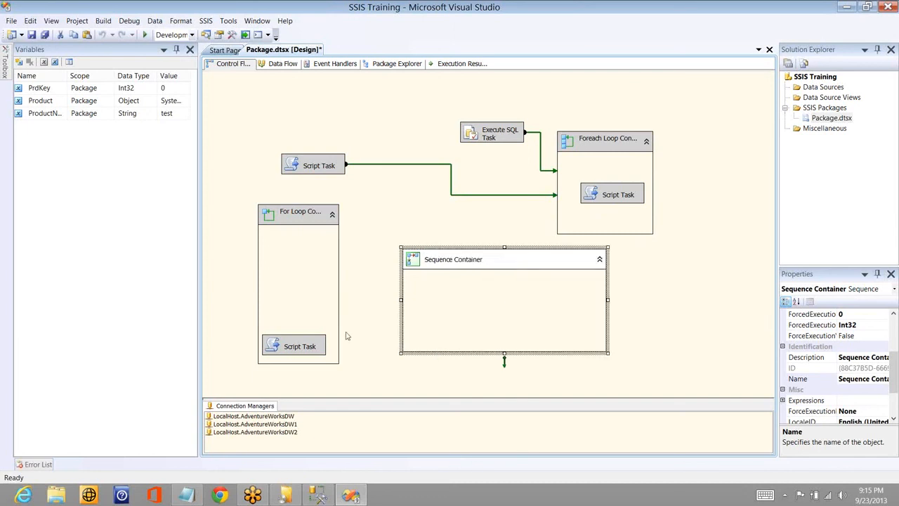
# - Paste three copies of the For Loop's Script Task into the Sequence Container and line them up in a row
pyautogui.click(314, 348)
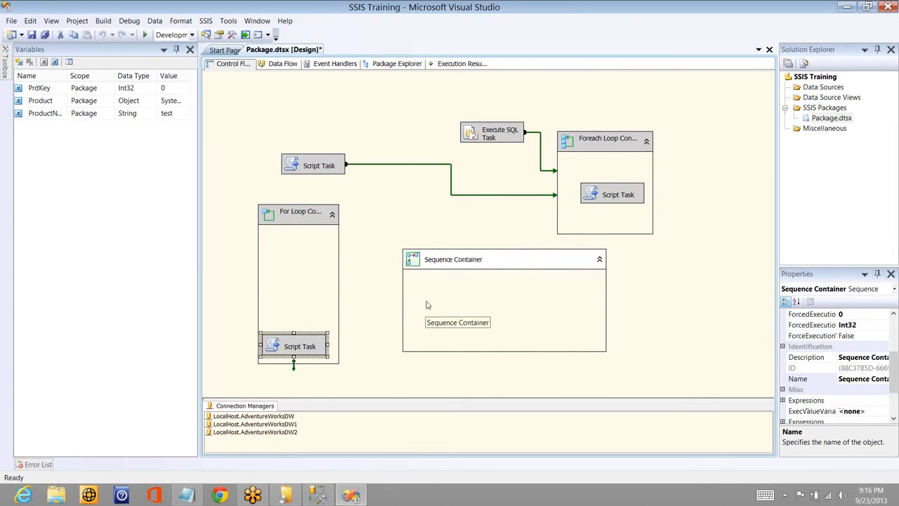
pyautogui.moveTo(427, 305); pyautogui.dragTo(429, 307)
pyautogui.hotkey('ctrl', 'v')
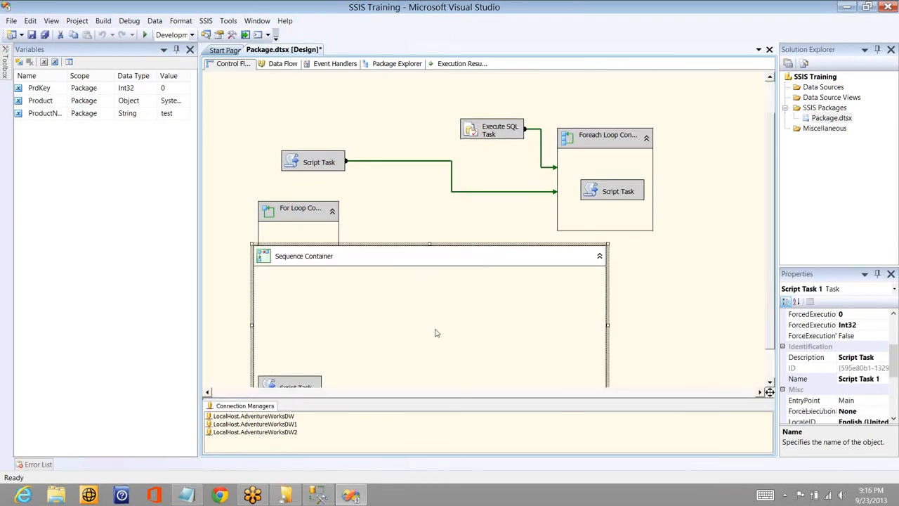
pyautogui.click(476, 328)
pyautogui.hotkey('ctrl', 'v')
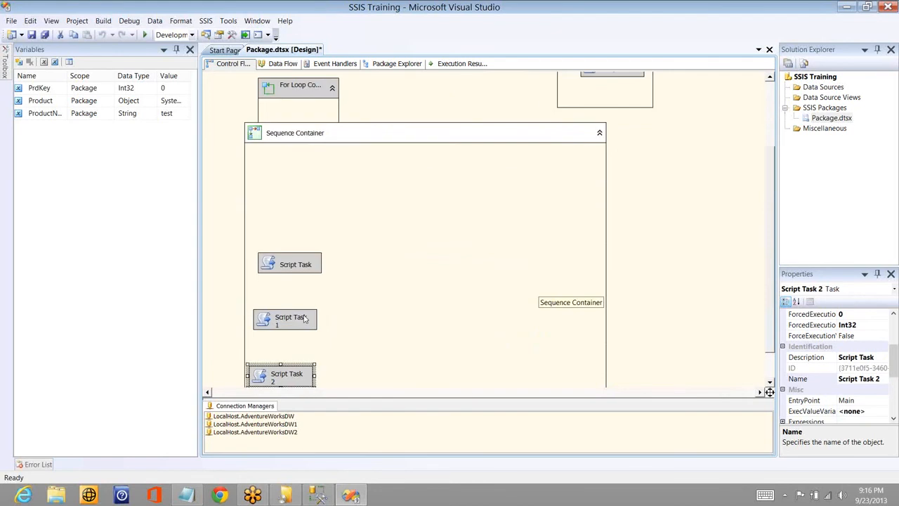
pyautogui.moveTo(307, 314); pyautogui.dragTo(386, 258)
pyautogui.moveTo(300, 377); pyautogui.dragTo(461, 264)
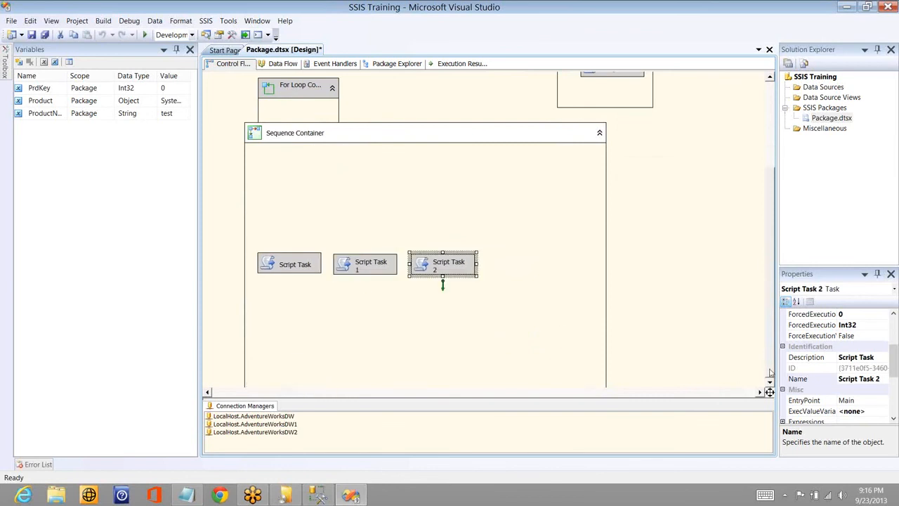
# - Paste a fourth Script Task copy into the Sequence Container and place it at the end of the row after Script Task 2
pyautogui.moveTo(769, 370); pyautogui.dragTo(770, 374)
pyautogui.click(531, 223)
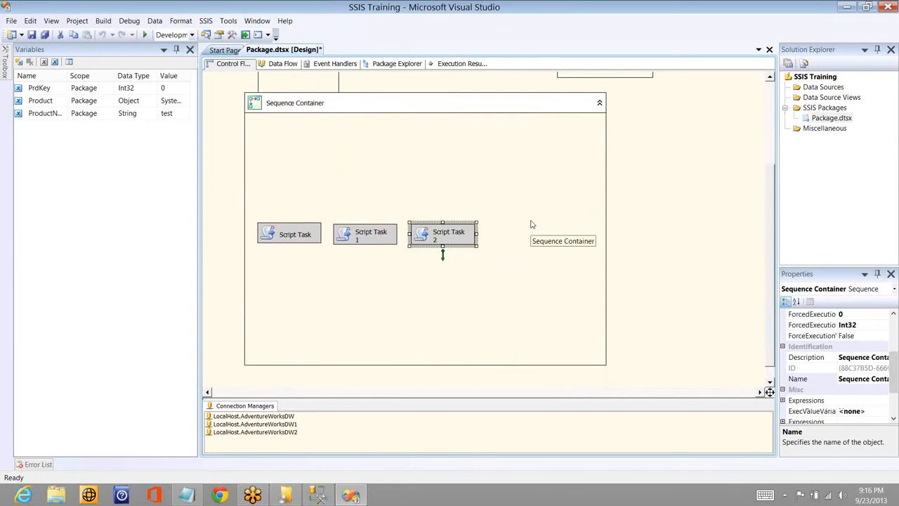
pyautogui.hotkey('ctrl', 'v')
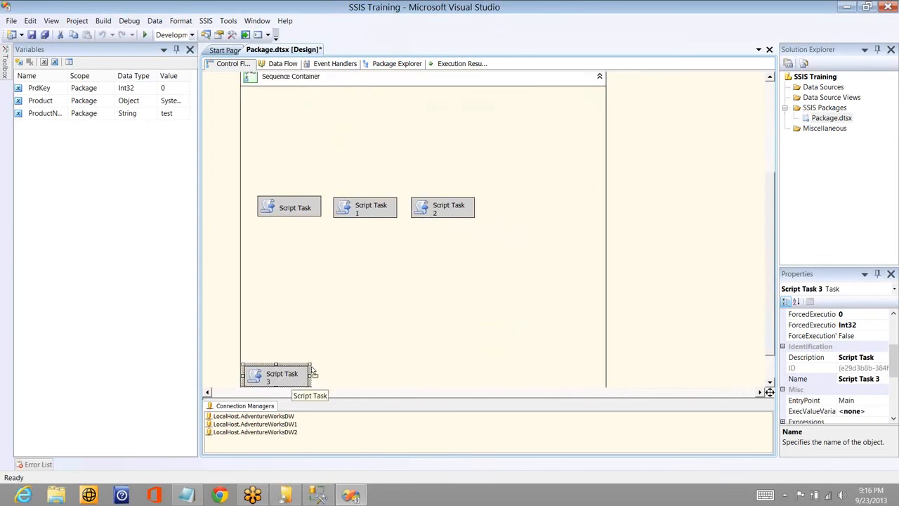
pyautogui.moveTo(295, 373); pyautogui.dragTo(548, 205)
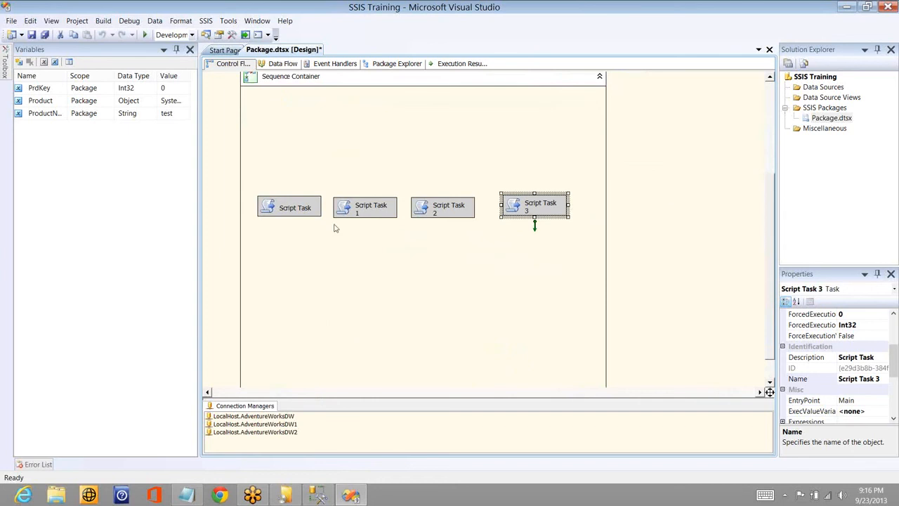
# - Enable all four Script Tasks in the Sequence Container together
pyautogui.click(289, 207)
pyautogui.keyDown('ctrl'); pyautogui.click(365, 206); pyautogui.keyUp('ctrl')
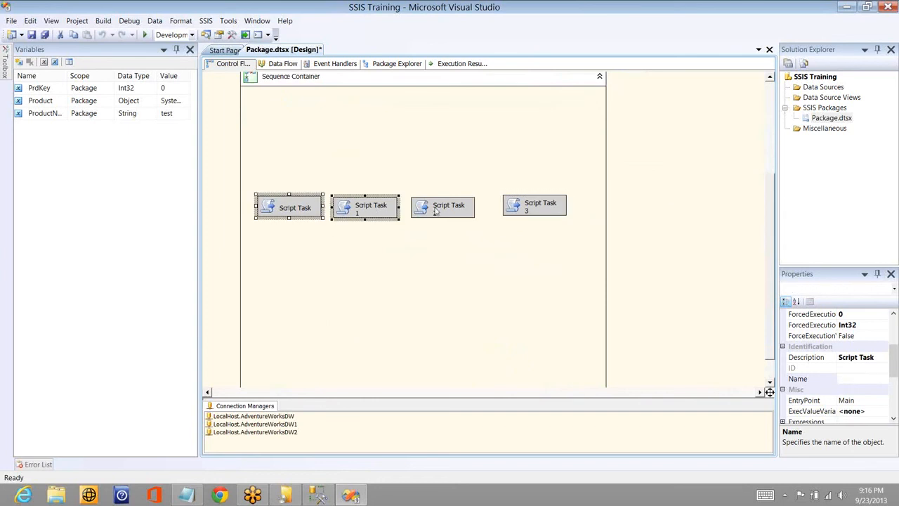
pyautogui.keyDown('ctrl'); pyautogui.click(436, 211); pyautogui.keyUp('ctrl')
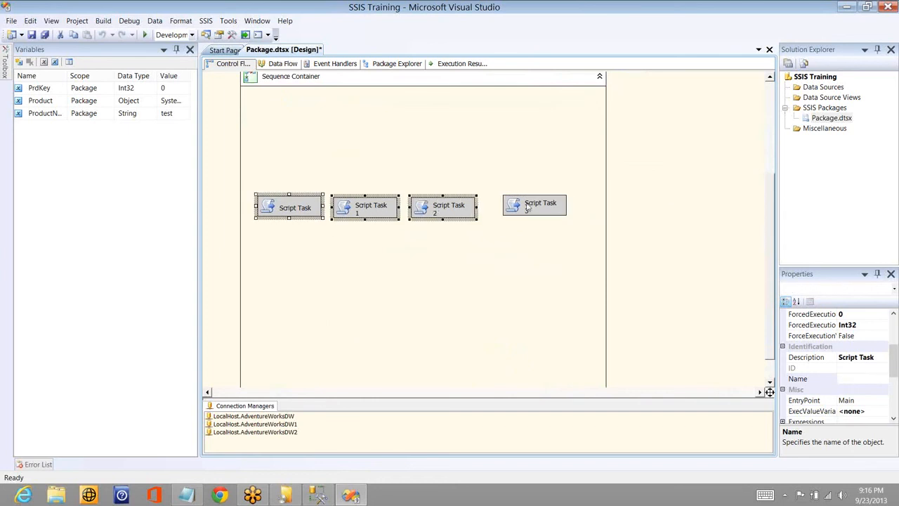
pyautogui.keyDown('ctrl'); pyautogui.click(527, 206); pyautogui.keyUp('ctrl')
pyautogui.rightClick(523, 206)
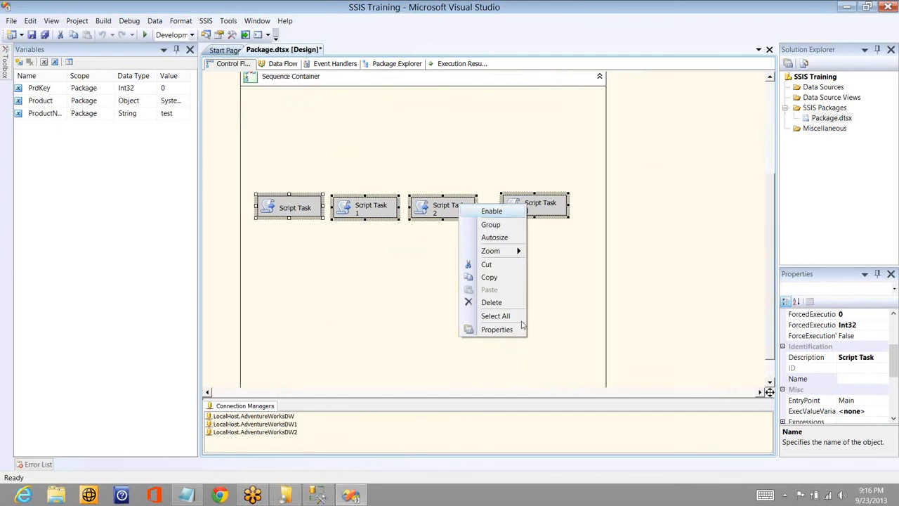
pyautogui.press('Escape')
# - Shorten the Sequence Container by raising its lower edge to just beneath the row of Script Tasks
pyautogui.scroll(-1, 471, 335)
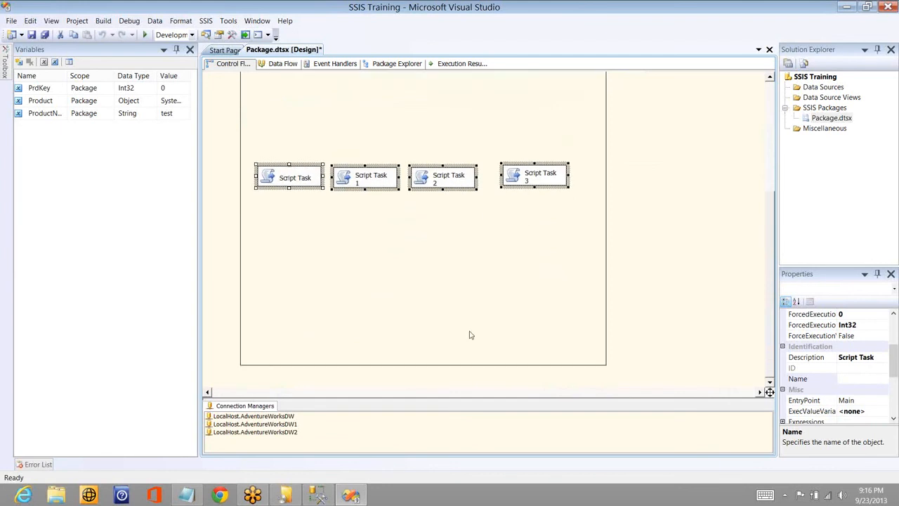
pyautogui.click(470, 335)
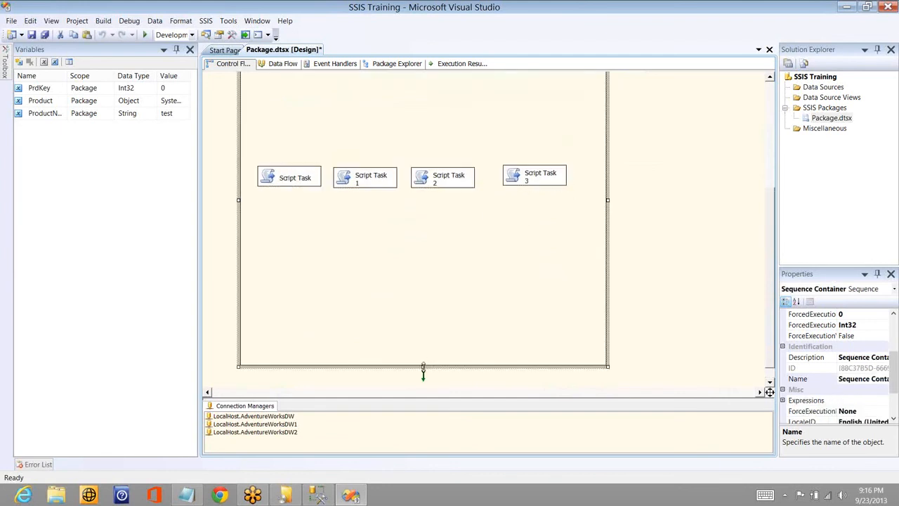
pyautogui.moveTo(423, 367); pyautogui.dragTo(422, 226)
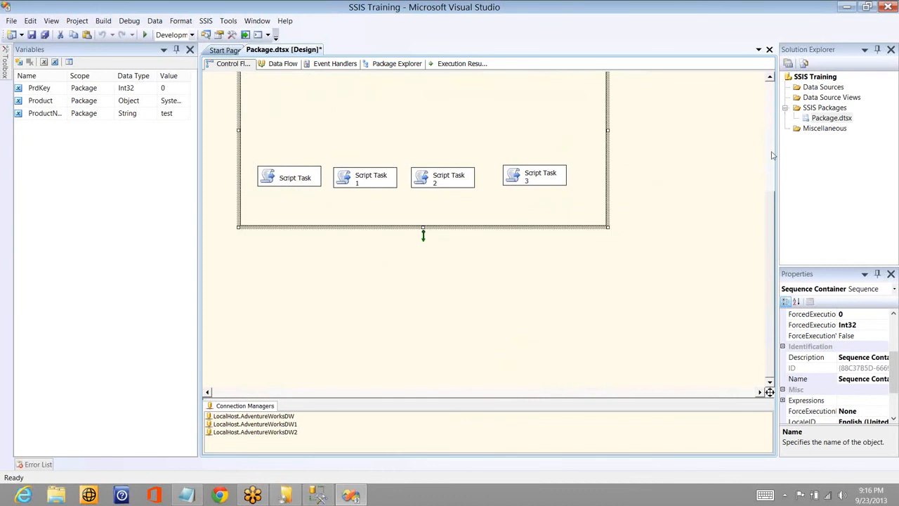
# - Move the four Script Tasks together up to just beneath the Sequence Container's title
pyautogui.scroll(6, 566, 311)
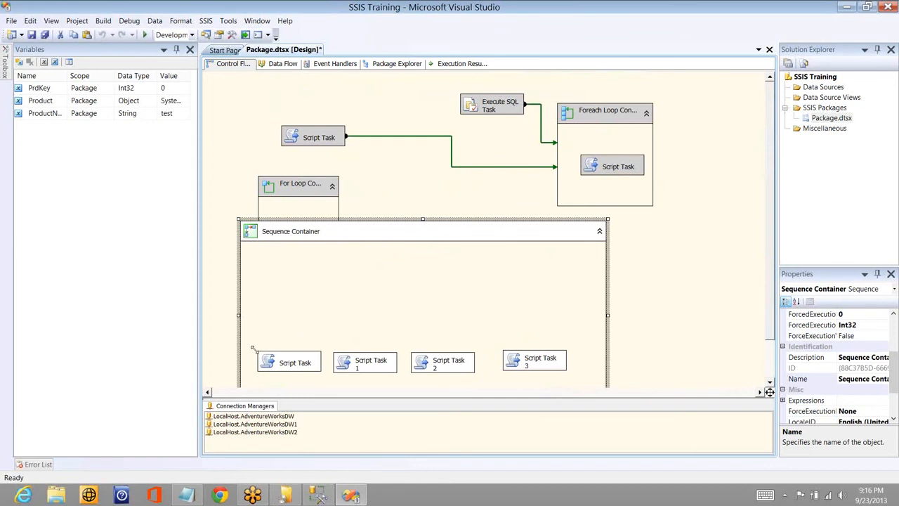
pyautogui.moveTo(577, 379); pyautogui.dragTo(254, 349)
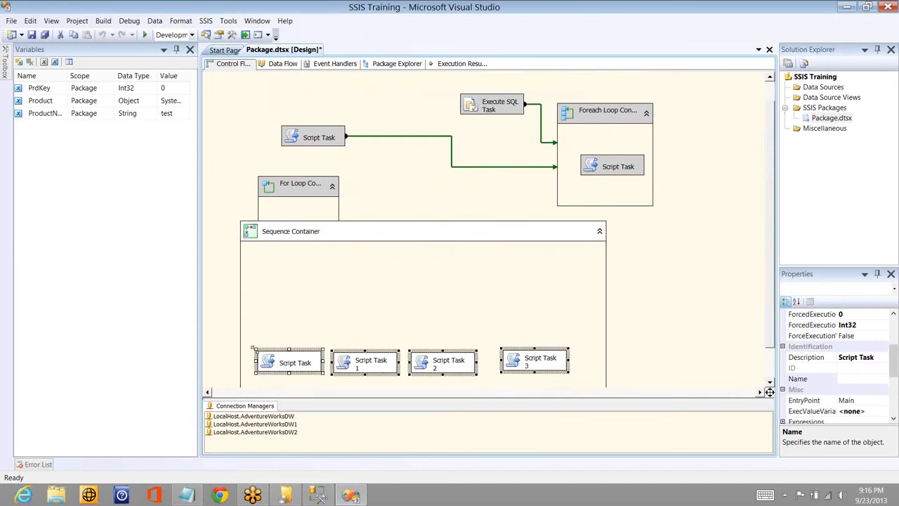
pyautogui.press('Tab')
pyautogui.click(463, 343)
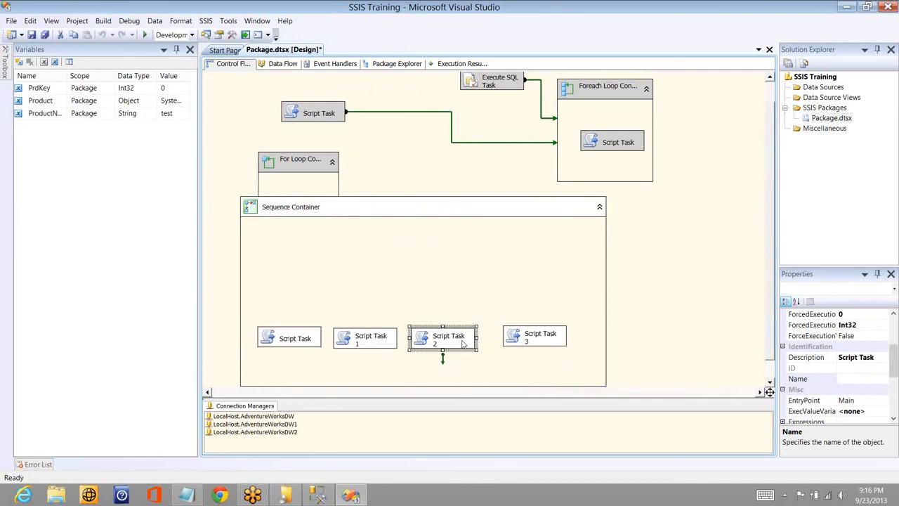
pyautogui.hotkey('ctrl', 'a')
pyautogui.moveTo(463, 344); pyautogui.dragTo(439, 318)
# - Move the Sequence Container beside the For Loop Container and shorten it to fit closely around its Script Tasks
pyautogui.click(425, 386)
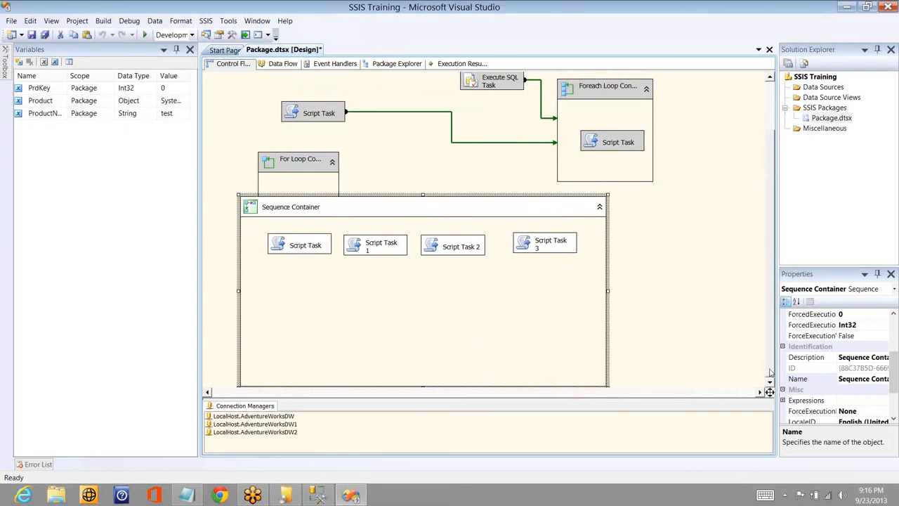
pyautogui.scroll(-1, 768, 382)
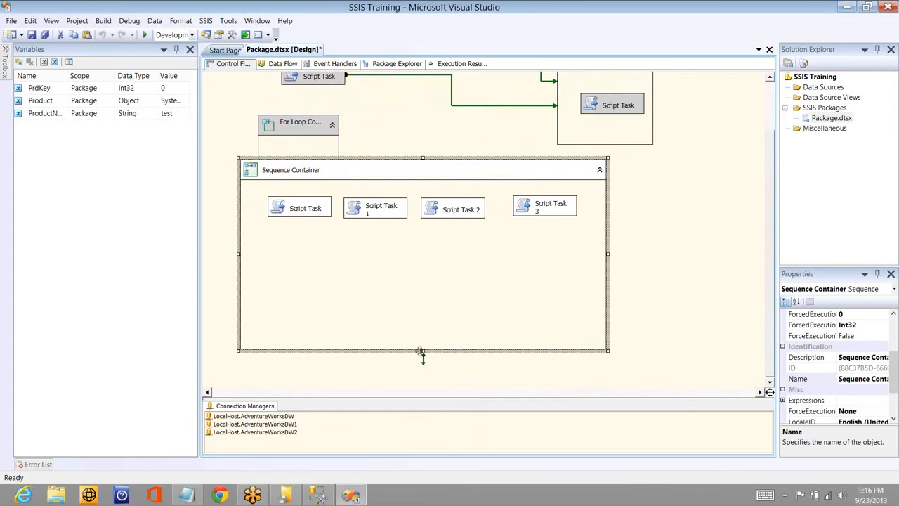
pyautogui.moveTo(424, 262); pyautogui.dragTo(450, 344)
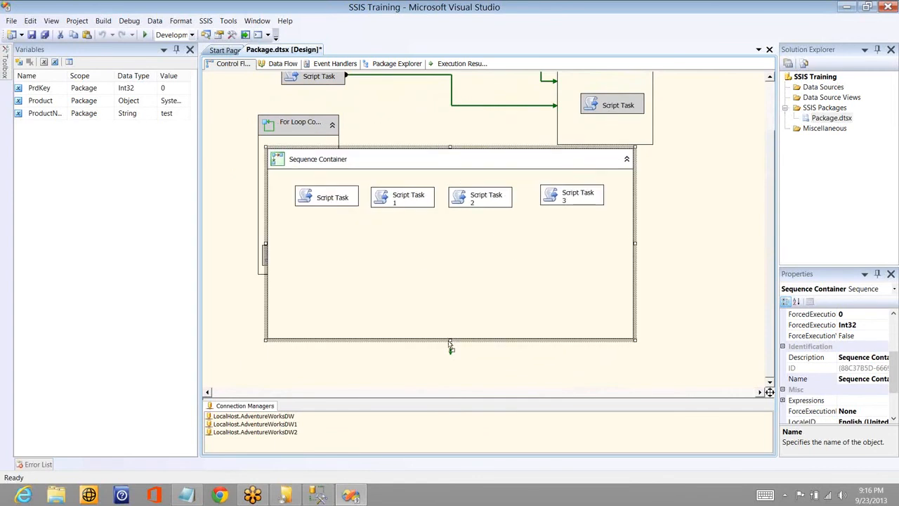
pyautogui.moveTo(472, 335); pyautogui.dragTo(523, 331)
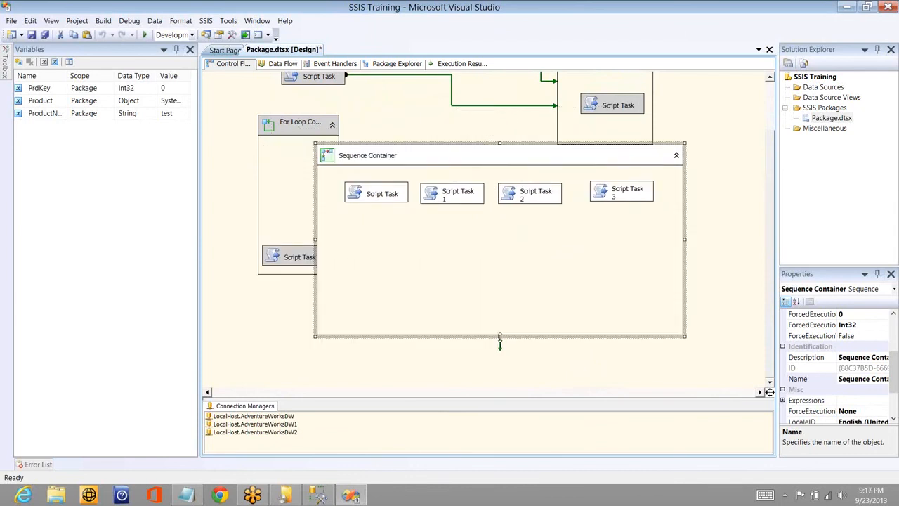
pyautogui.moveTo(511, 243); pyautogui.dragTo(511, 234)
pyautogui.moveTo(492, 161); pyautogui.dragTo(520, 194)
# - Connect the four Script Tasks in the Sequence Container in order, from Script Task through Script Task 1 and 2 to Script Task 3
pyautogui.click(430, 234)
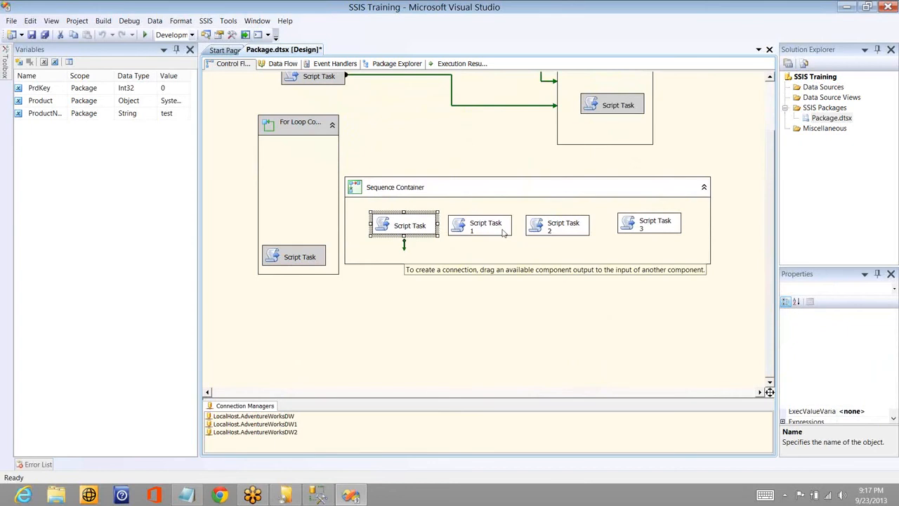
pyautogui.moveTo(403, 244); pyautogui.dragTo(503, 234)
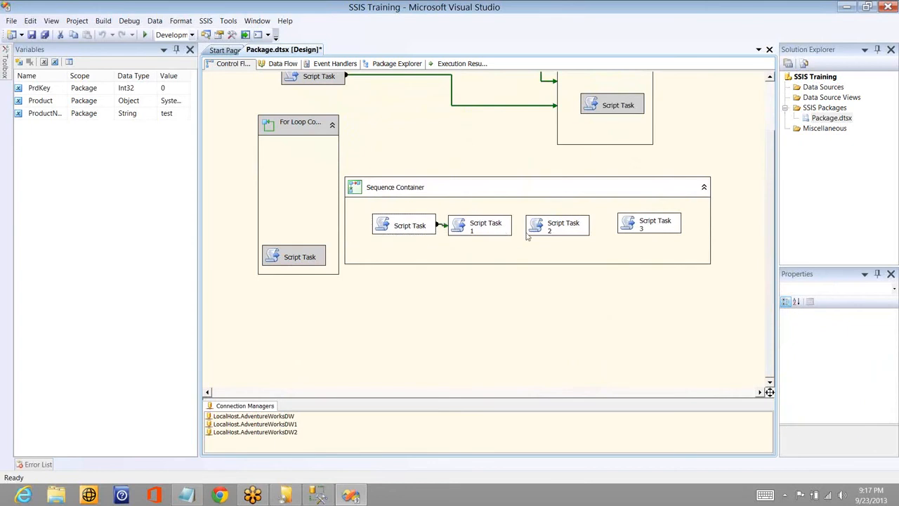
pyautogui.click(491, 229)
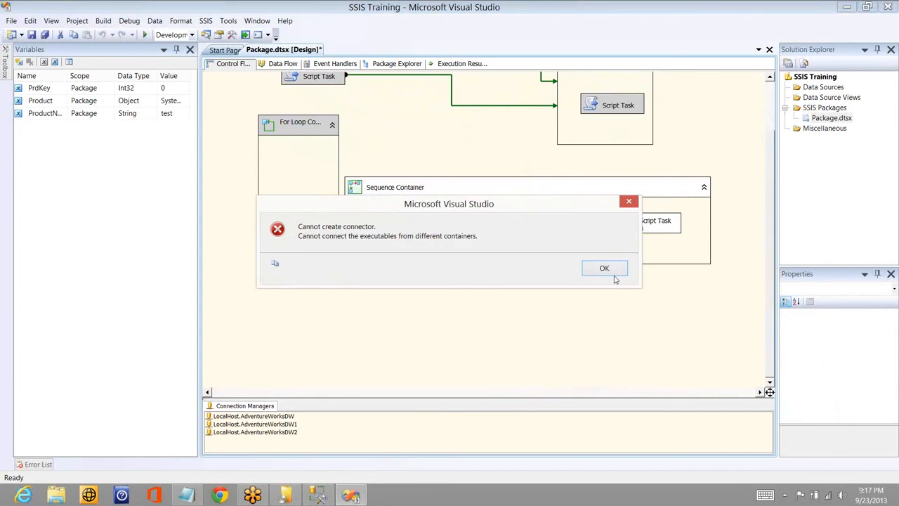
pyautogui.click(612, 273)
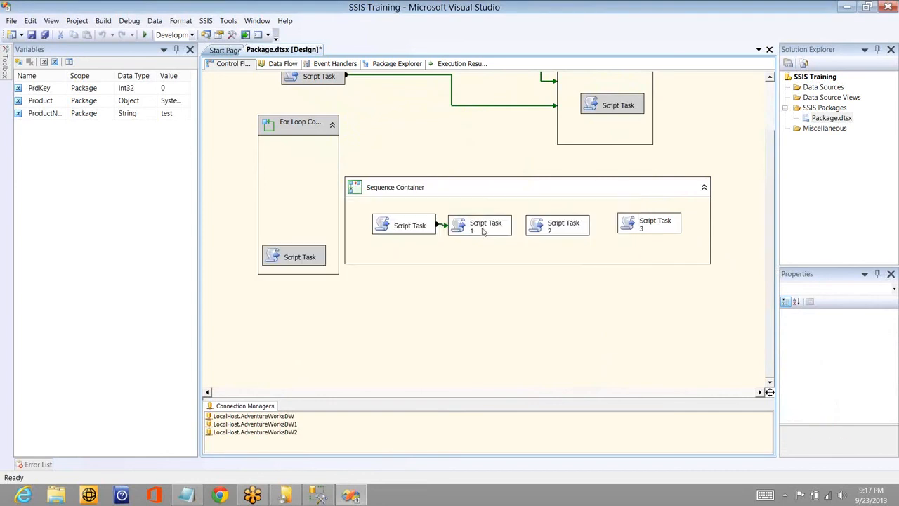
pyautogui.click(483, 237)
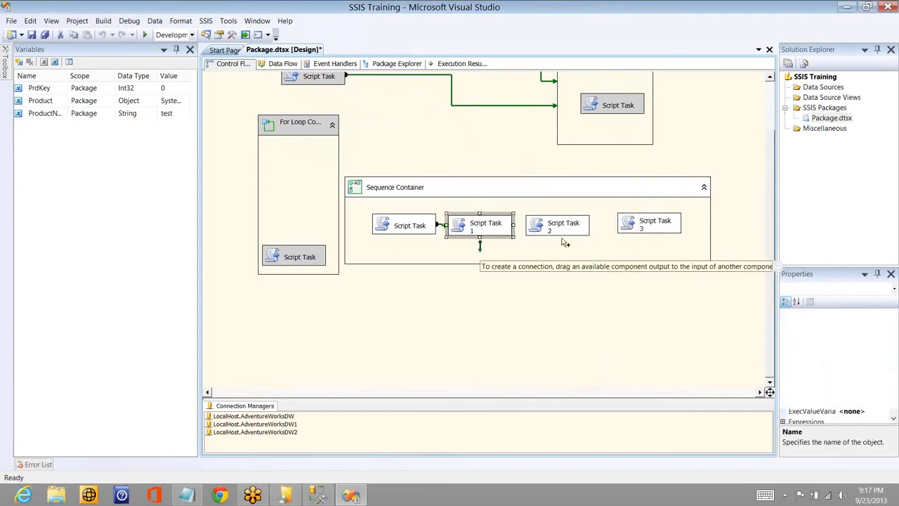
pyautogui.moveTo(564, 242); pyautogui.dragTo(586, 228)
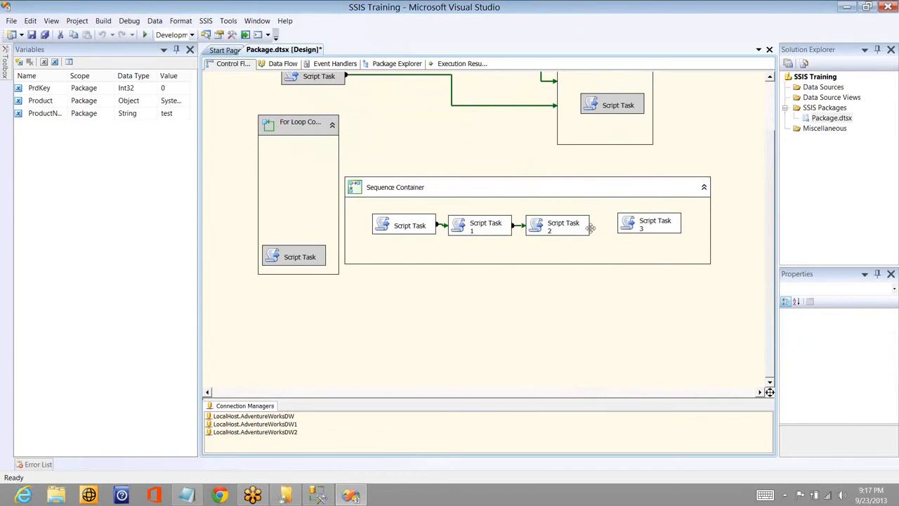
pyautogui.click(587, 228)
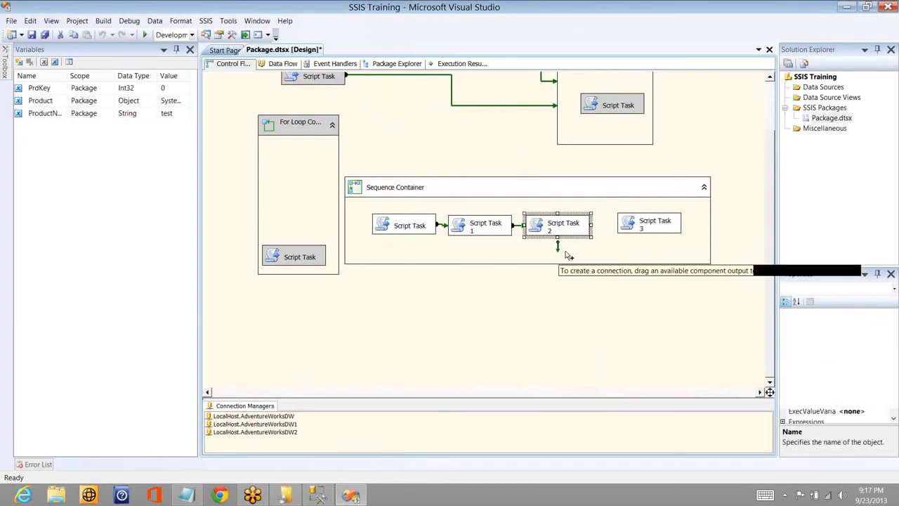
pyautogui.moveTo(558, 246); pyautogui.dragTo(653, 224)
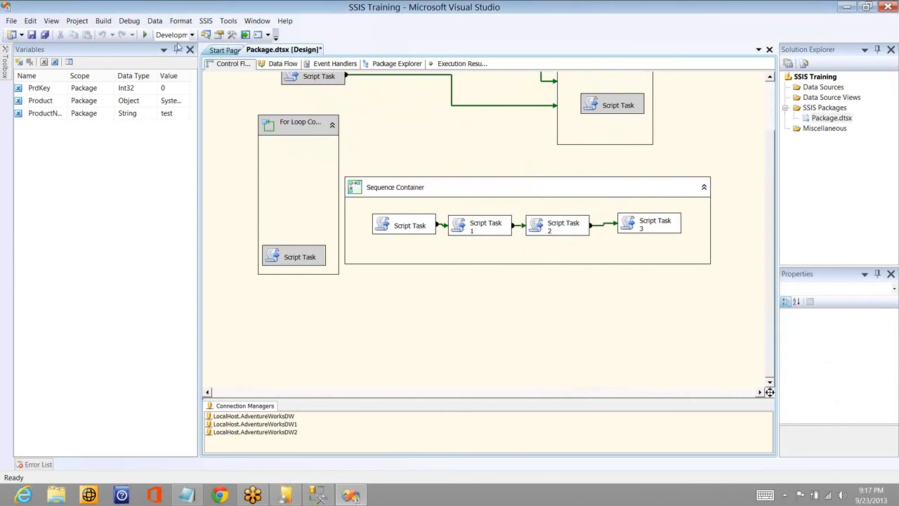
# - Run the package through the message boxes of all four Script Tasks and return to design mode
pyautogui.click(145, 35)
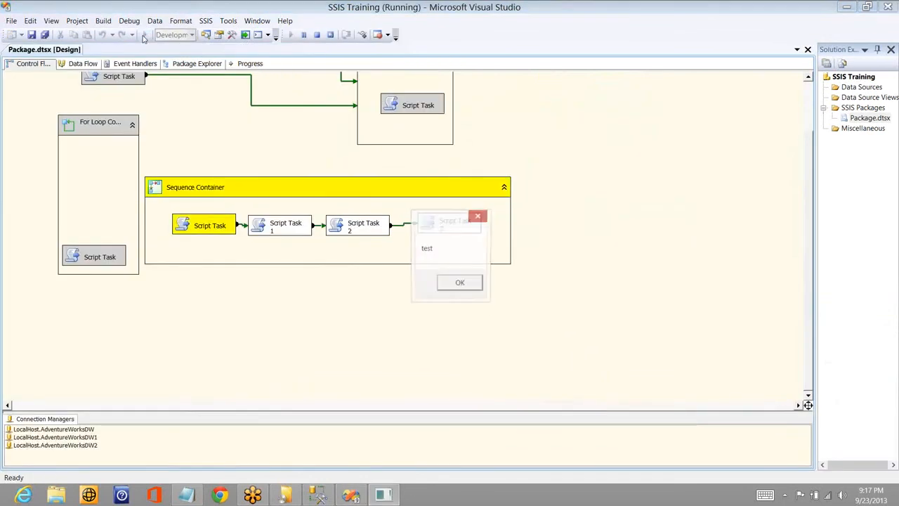
pyautogui.click(467, 289)
pyautogui.click(460, 284)
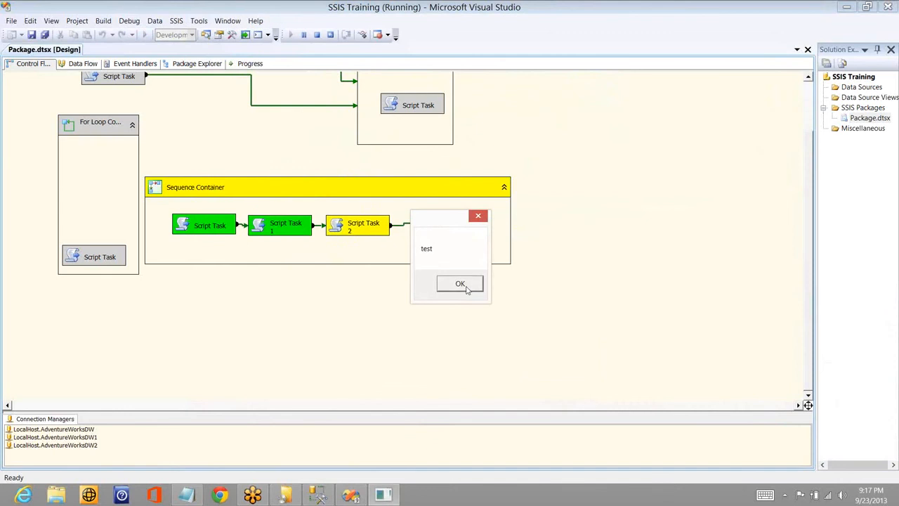
pyautogui.click(460, 283)
pyautogui.click(467, 289)
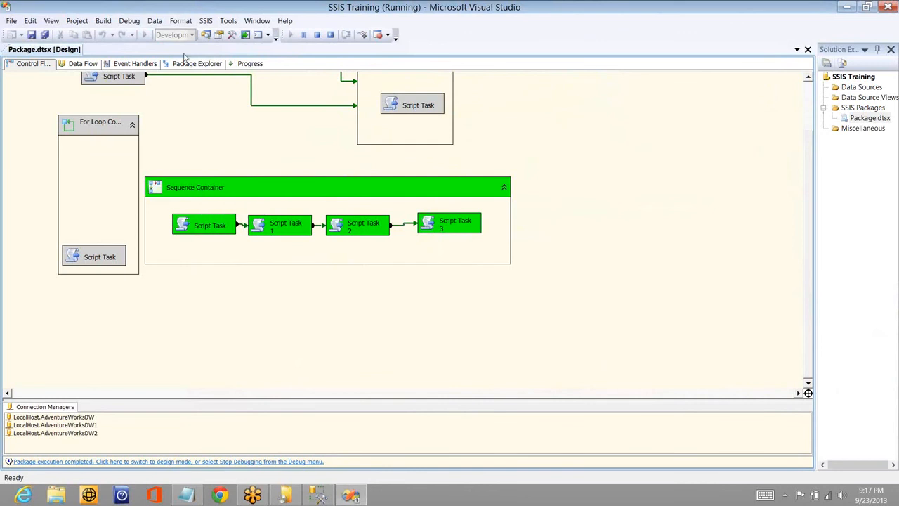
pyautogui.click(317, 36)
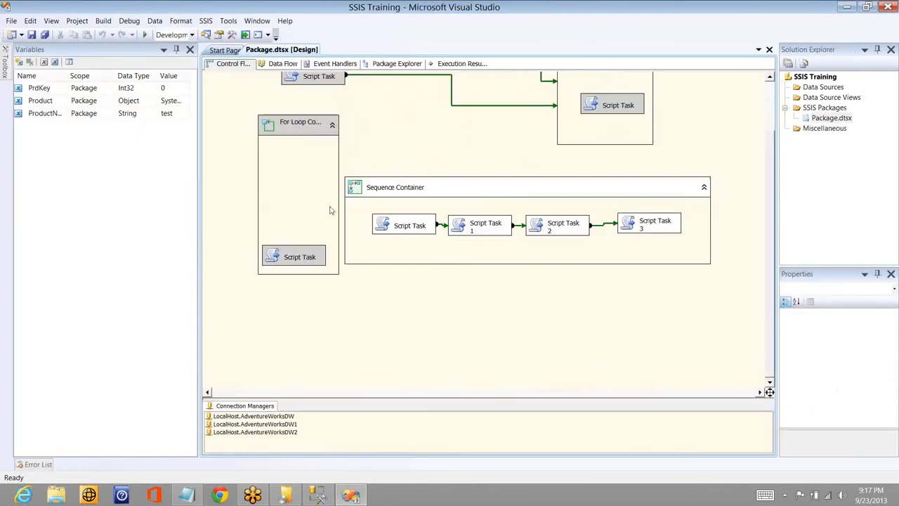
# - Disable the Sequence Container with all its Script Tasks and enable it again
pyautogui.rightClick(468, 208)
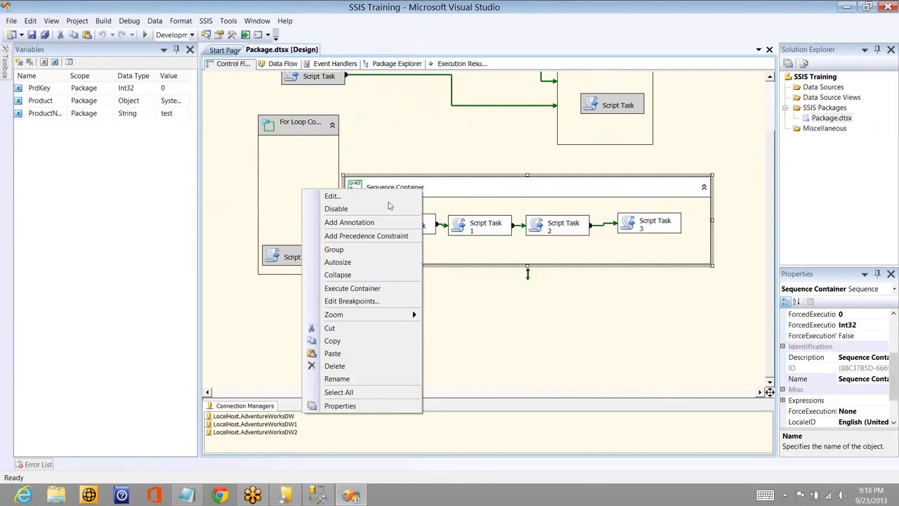
pyautogui.press('Escape')
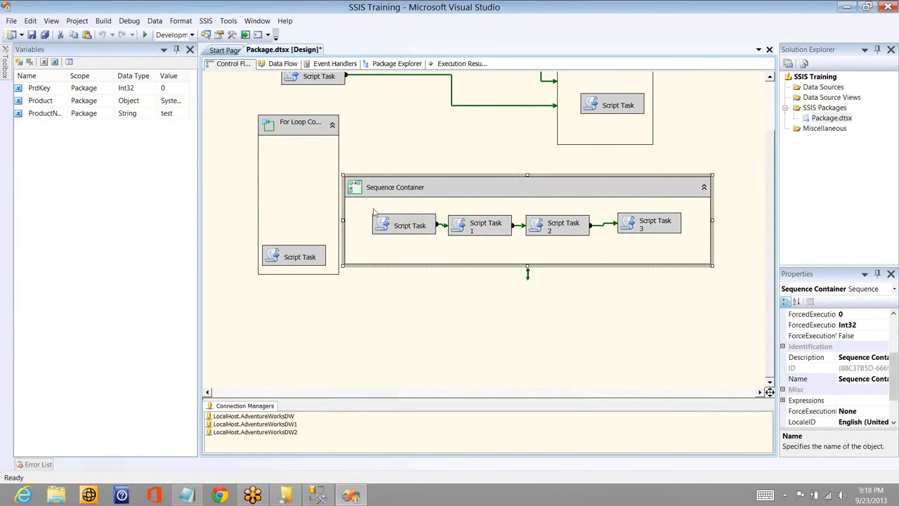
pyautogui.rightClick(401, 189)
pyautogui.click(374, 209)
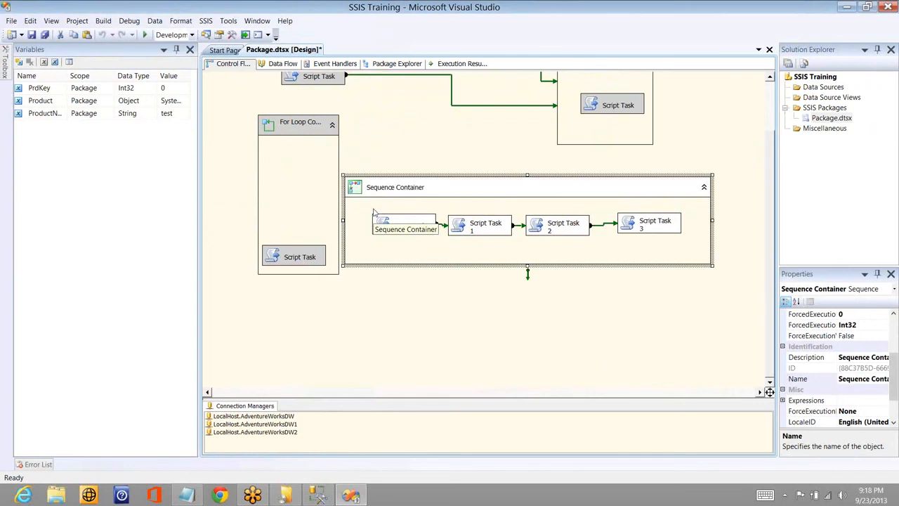
pyautogui.click(410, 227)
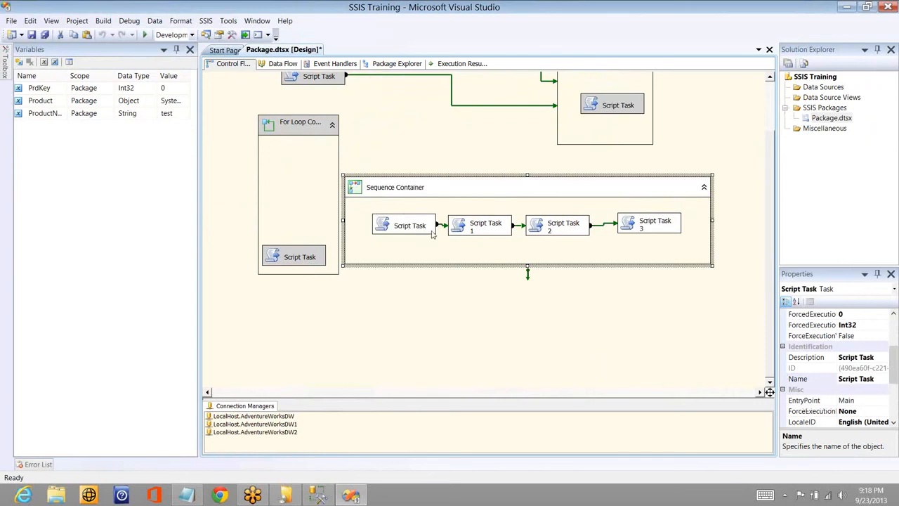
pyautogui.click(465, 240)
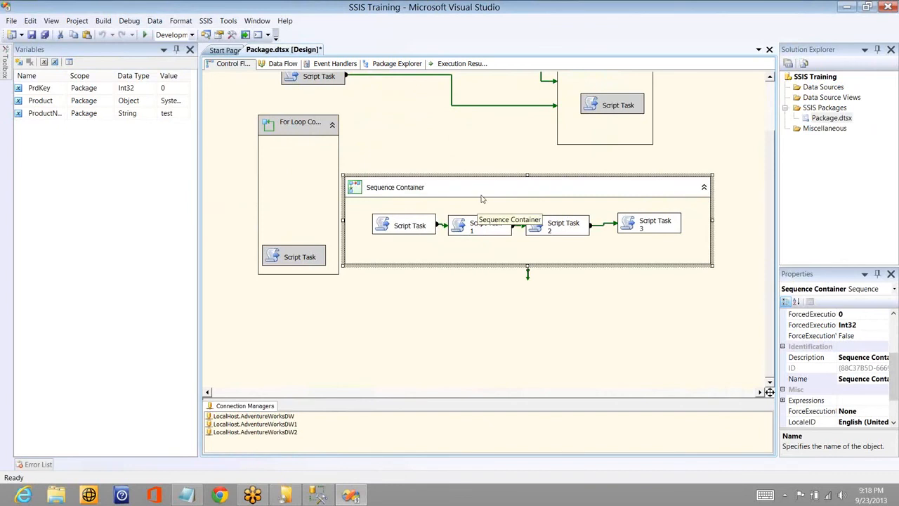
pyautogui.click(429, 230)
pyautogui.rightClick(430, 230)
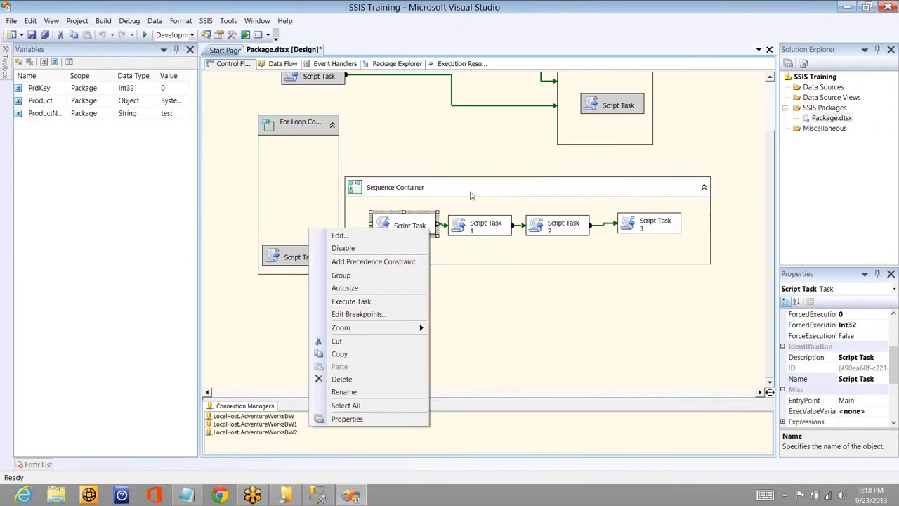
pyautogui.click(470, 195)
pyautogui.rightClick(471, 196)
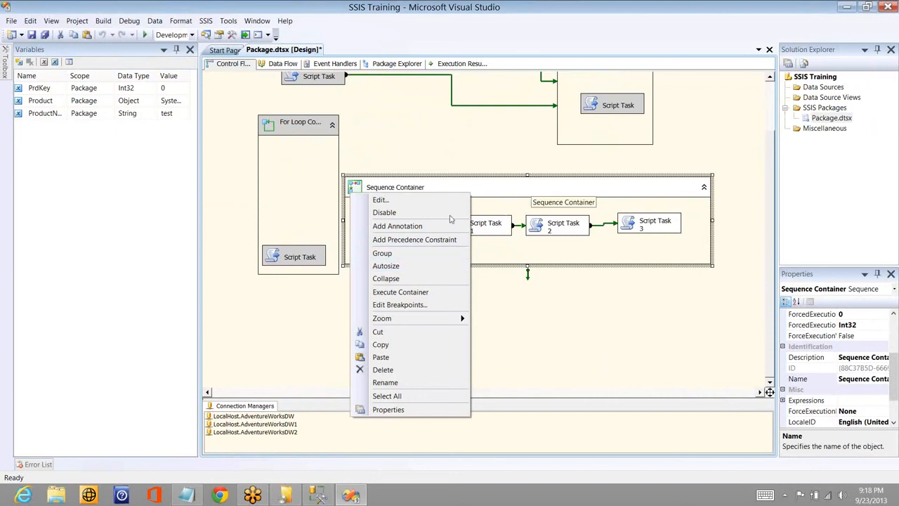
pyautogui.click(532, 186)
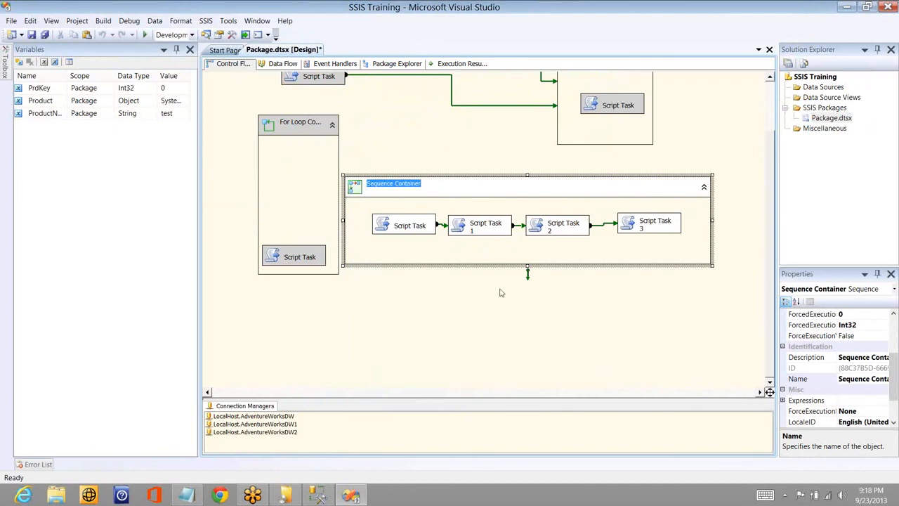
pyautogui.click(501, 293)
pyautogui.click(469, 191)
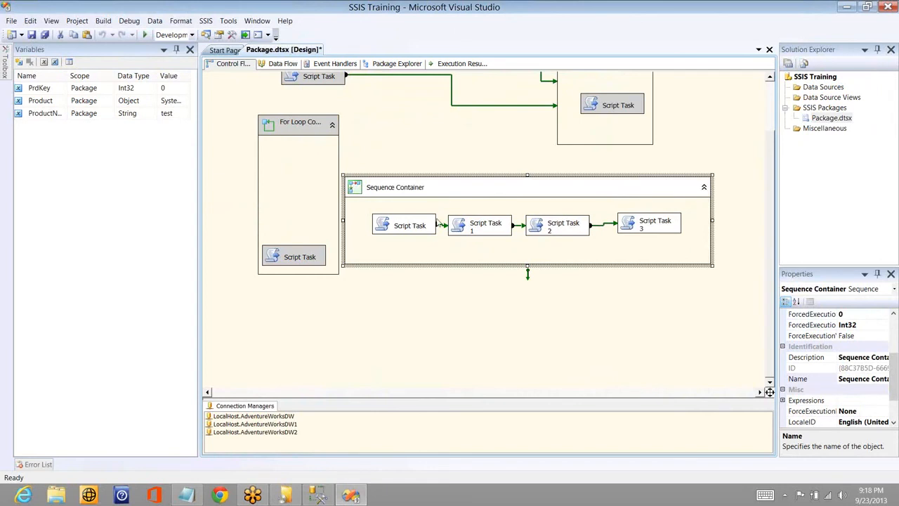
pyautogui.click(432, 224)
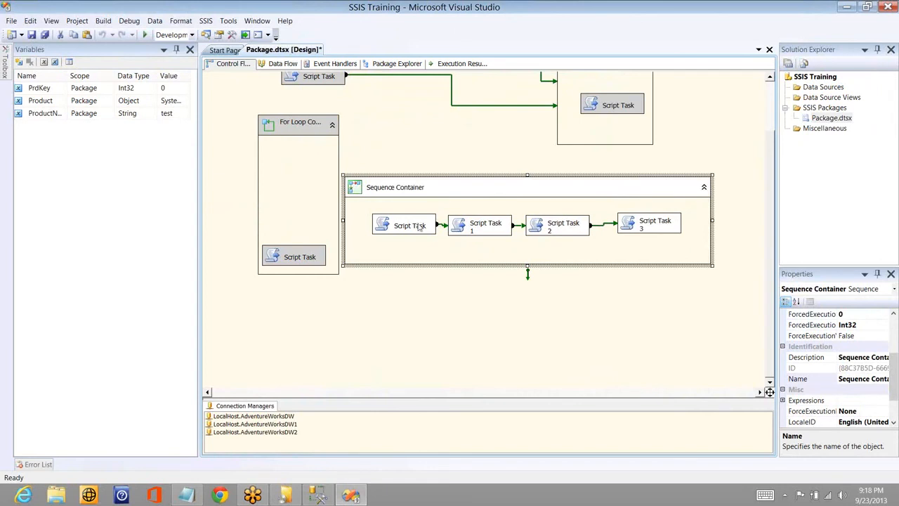
pyautogui.click(482, 230)
pyautogui.click(573, 232)
pyautogui.click(353, 227)
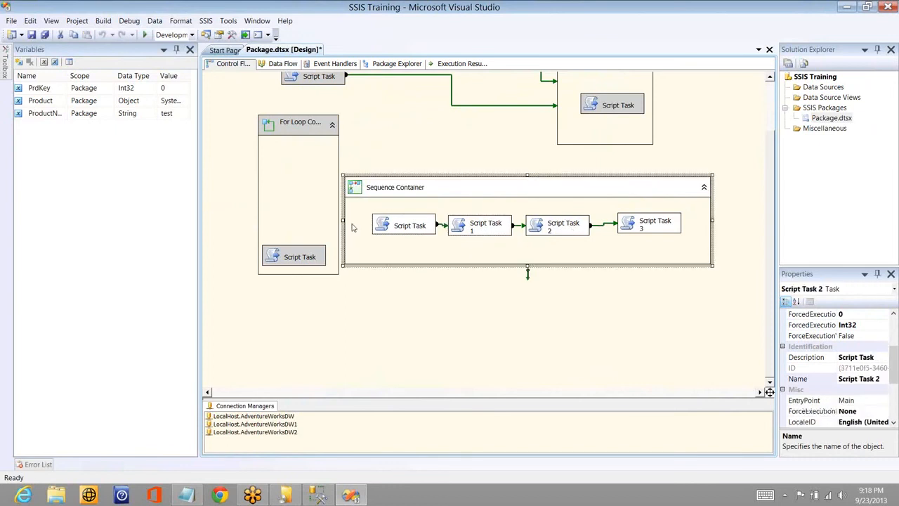
# - Paste a copy of the Script Task onto the control flow outside the containers and enable it
pyautogui.click(383, 306)
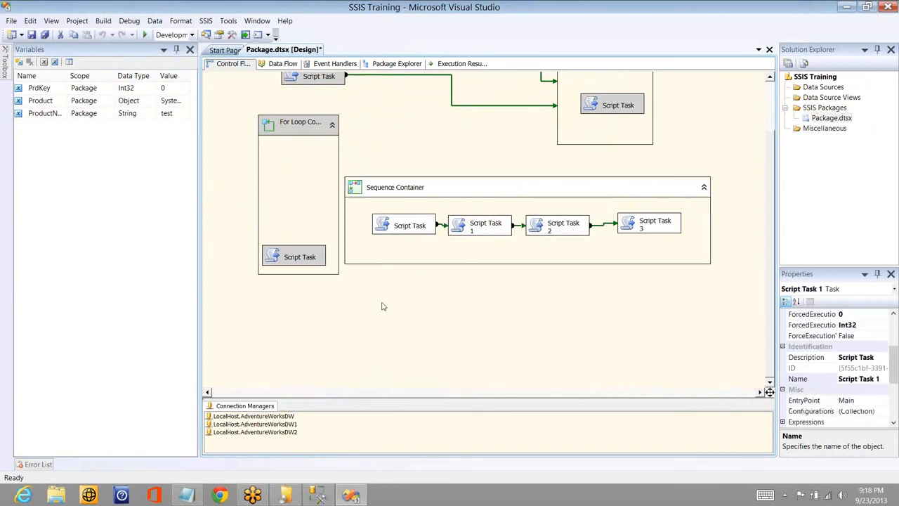
pyautogui.hotkey('ctrl', 'v')
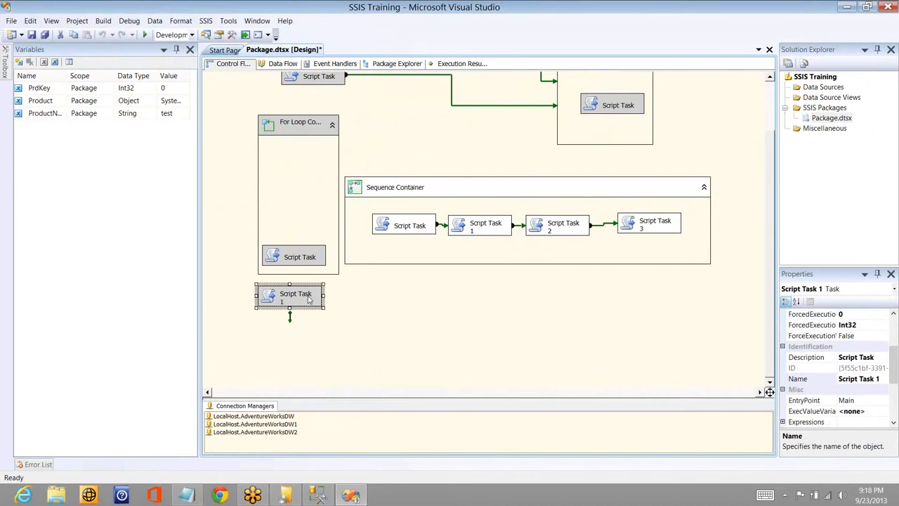
pyautogui.rightClick(310, 299)
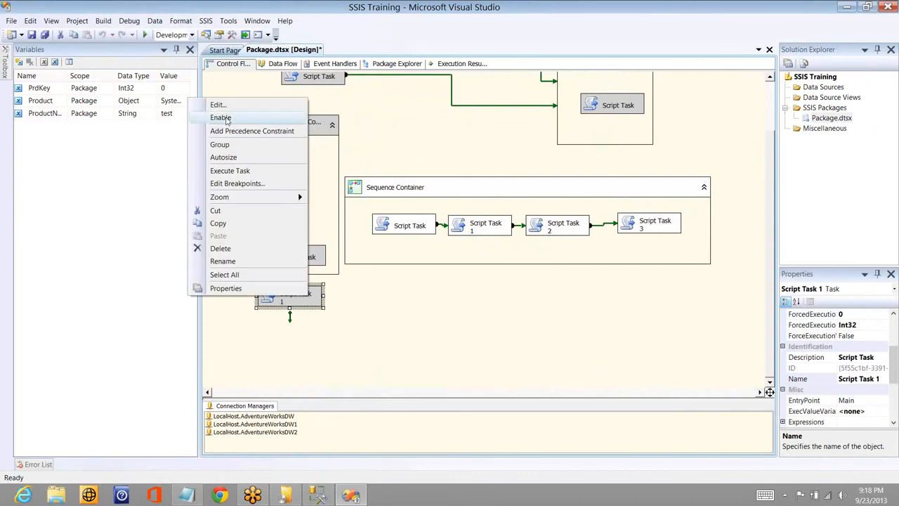
# - Connect the Sequence Container to the pasted Script Task 1 and move that task below the container
pyautogui.click(463, 257)
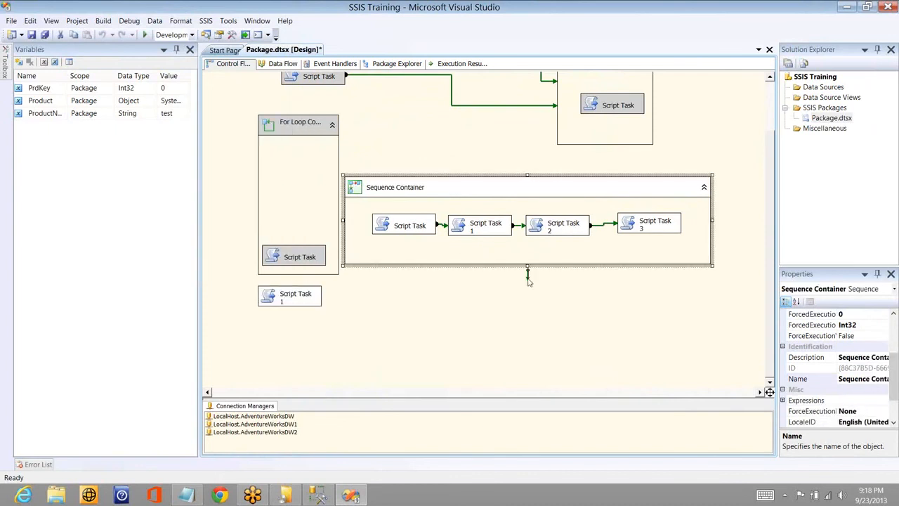
pyautogui.click(303, 299)
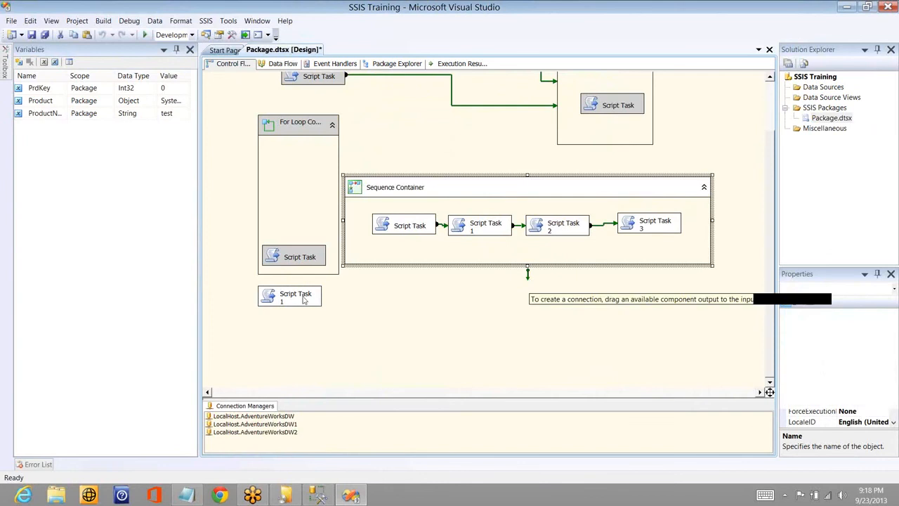
pyautogui.moveTo(304, 300); pyautogui.dragTo(475, 330)
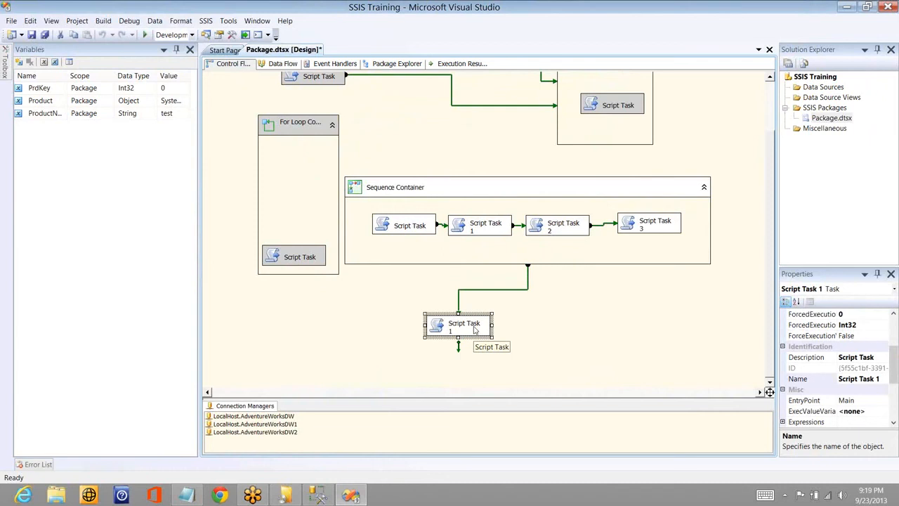
# - Go through the Script Tasks inside the Sequence Container one by one to examine their execution order
pyautogui.click(412, 228)
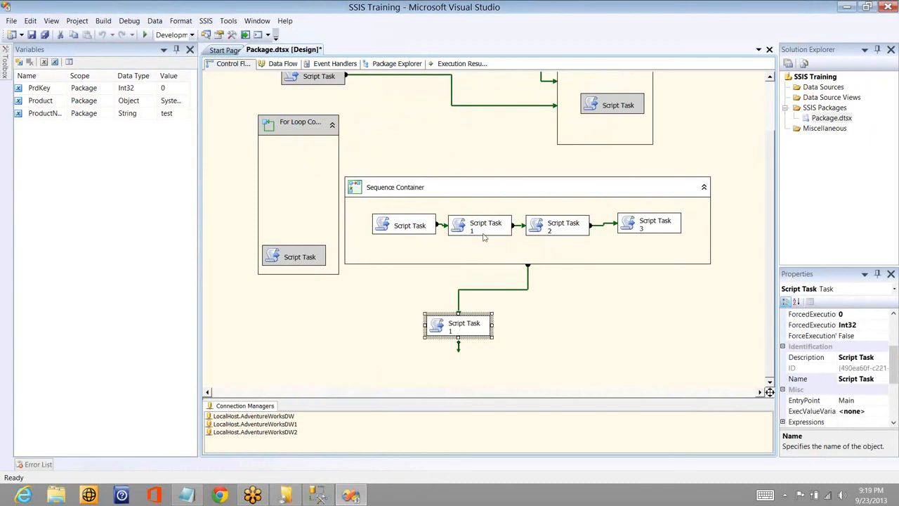
pyautogui.click(483, 236)
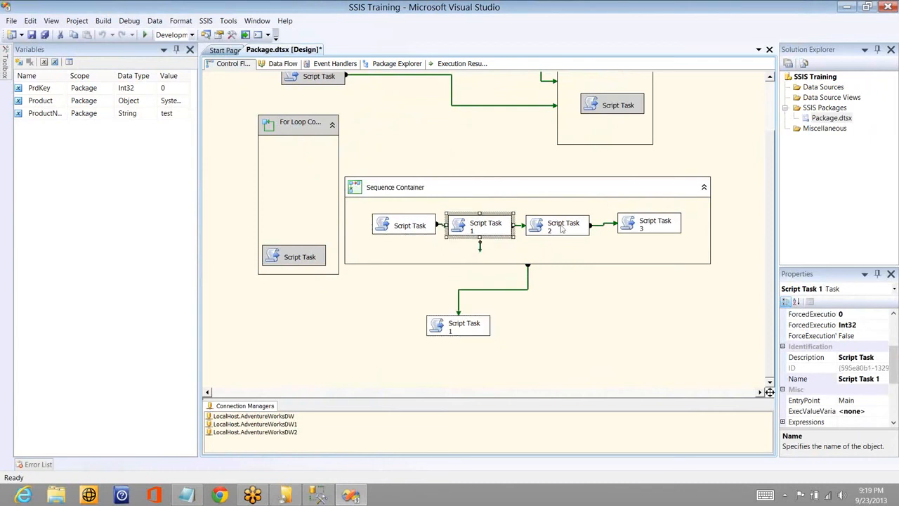
pyautogui.click(657, 225)
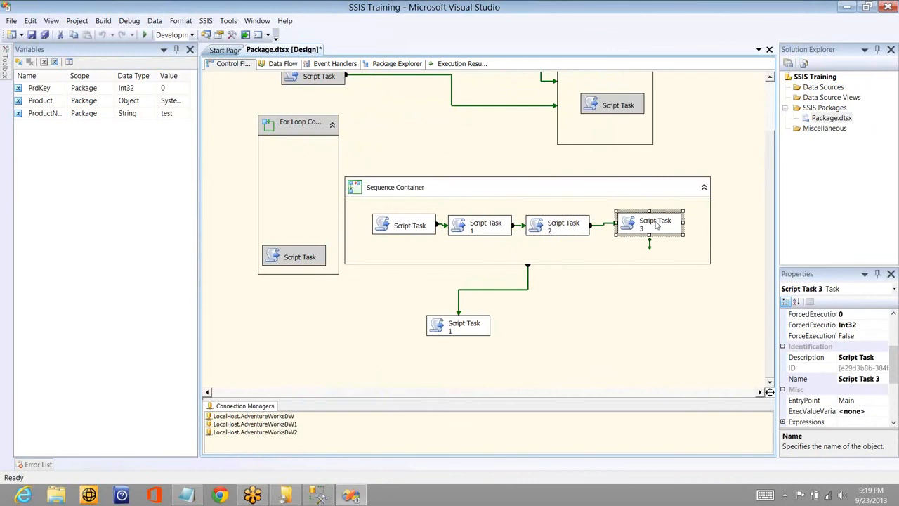
pyautogui.click(413, 229)
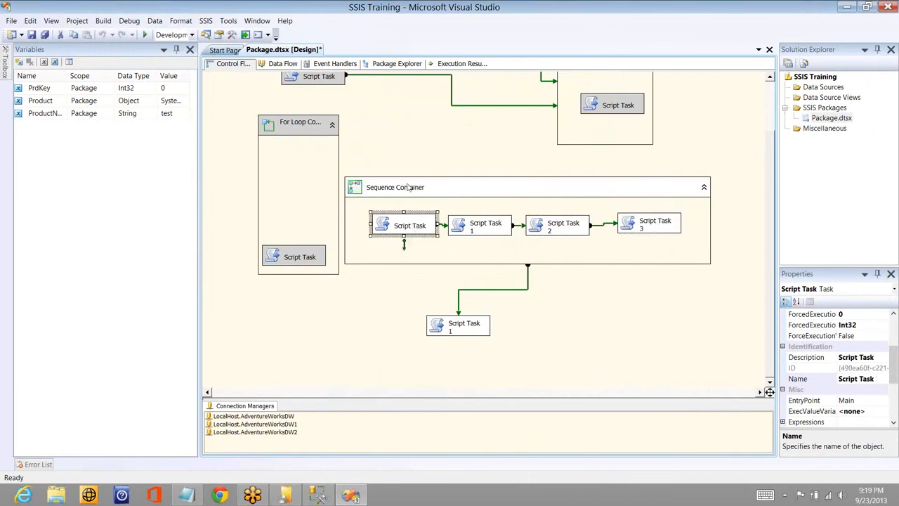
pyautogui.click(477, 240)
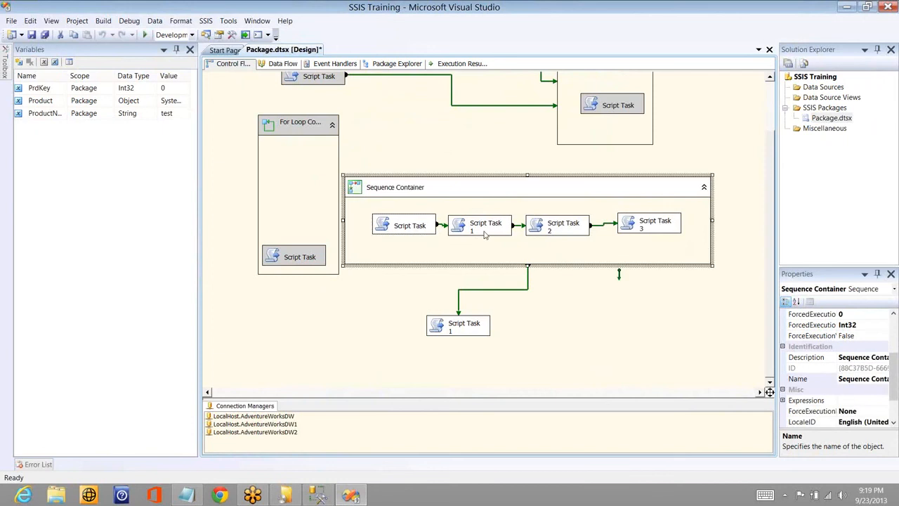
pyautogui.click(484, 235)
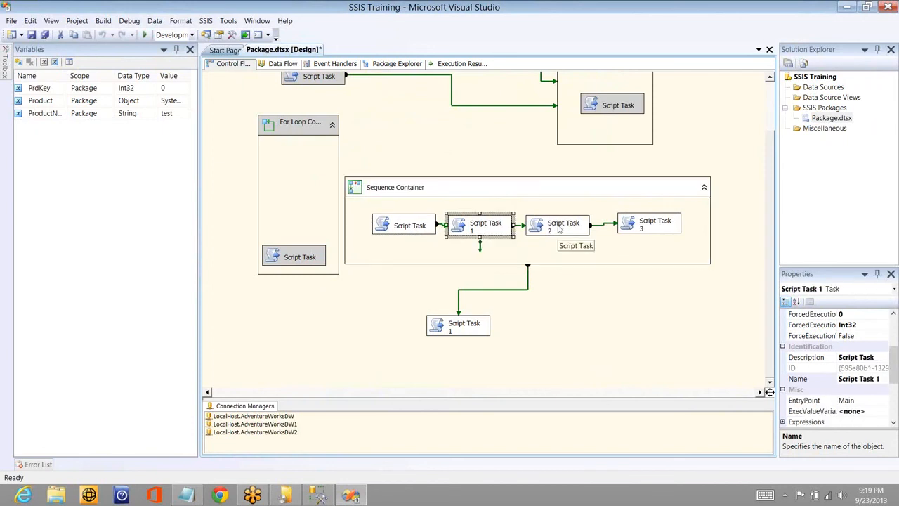
pyautogui.click(560, 228)
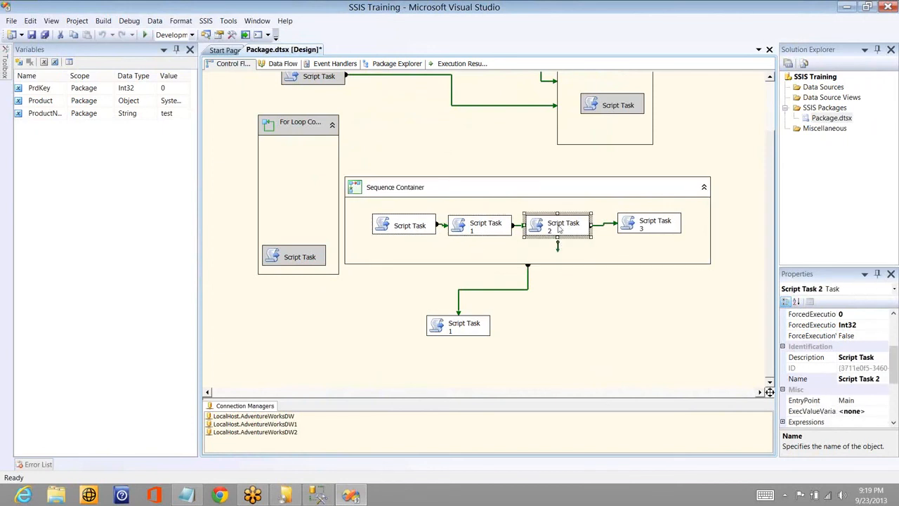
pyautogui.click(649, 234)
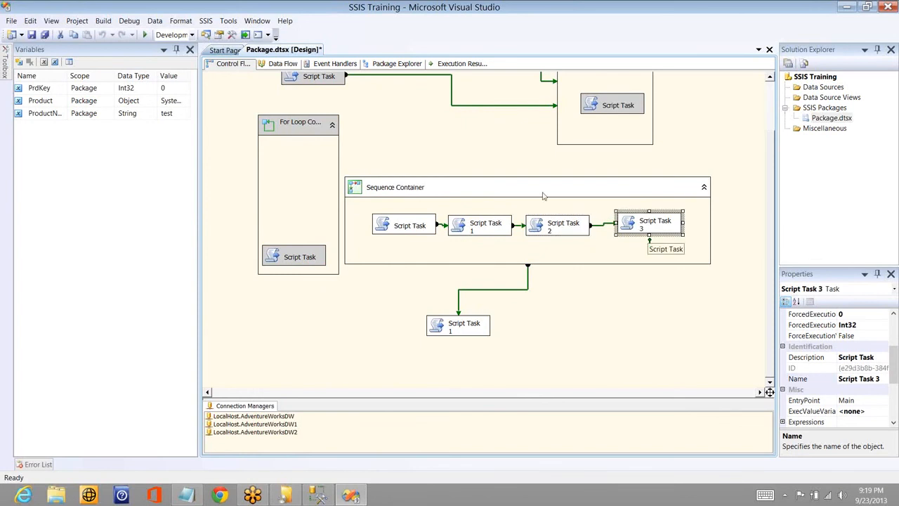
# - Add a variable named test scoped to the Sequence Container and set its data type to String
pyautogui.click(488, 195)
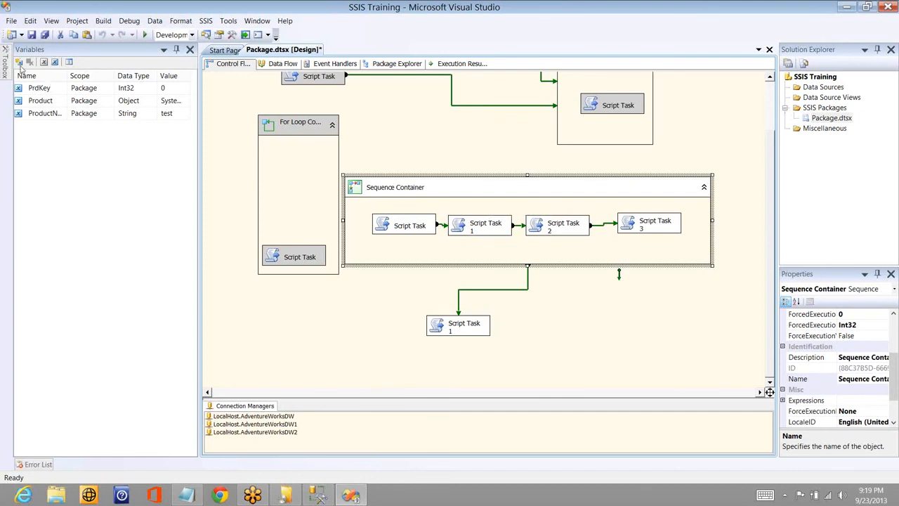
pyautogui.click(84, 167)
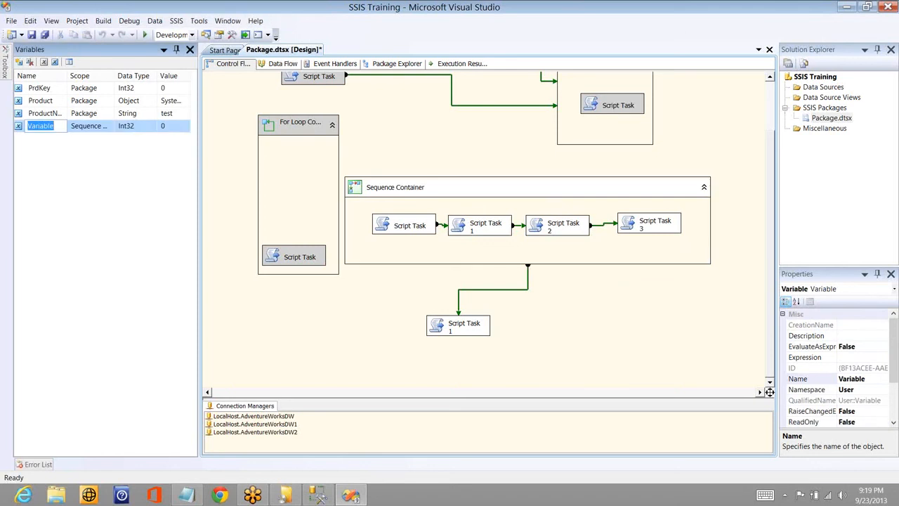
pyautogui.write('test')
pyautogui.press('Return')
pyautogui.click(147, 127)
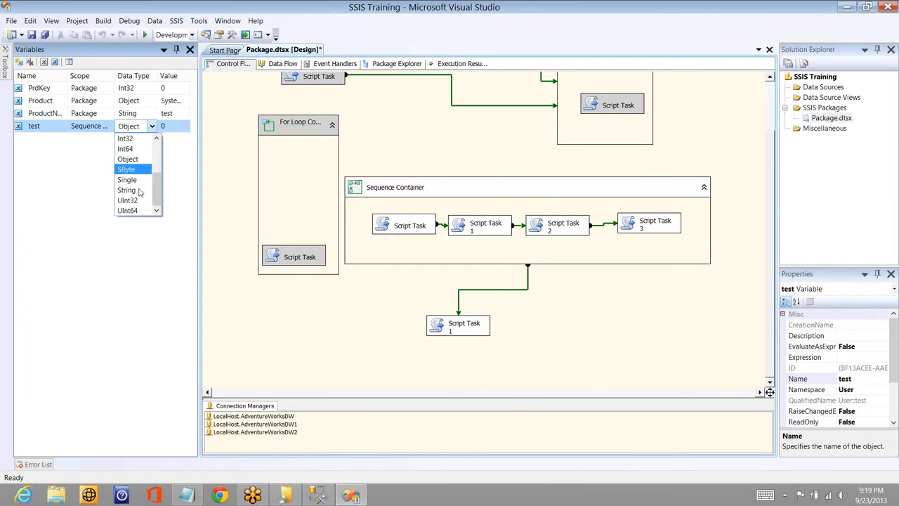
pyautogui.click(139, 191)
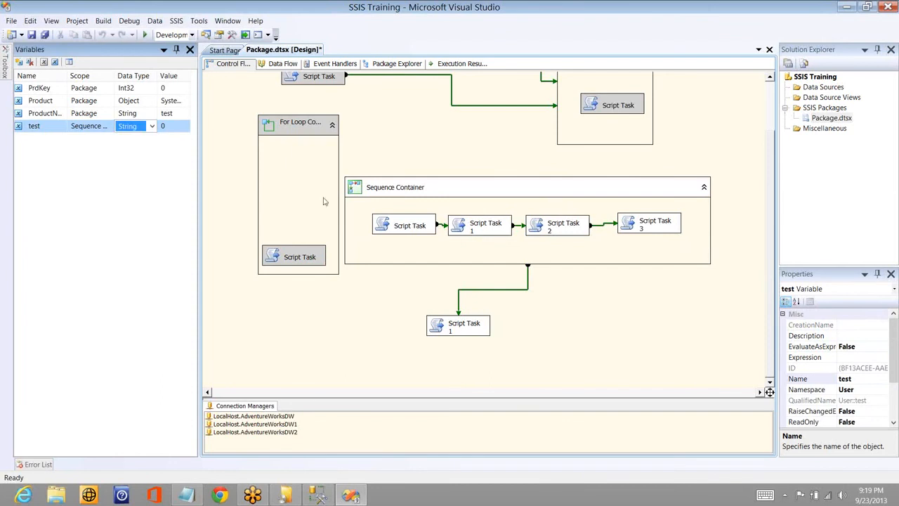
# - Check the availability of the test variable for each Script Task inside the Sequence Container and for the Script Task 1 outside it
pyautogui.click(404, 226)
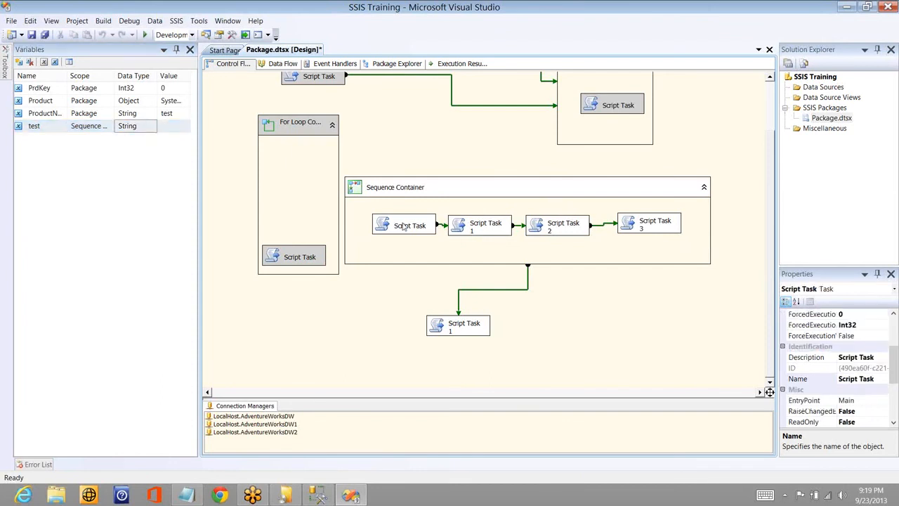
pyautogui.click(403, 227)
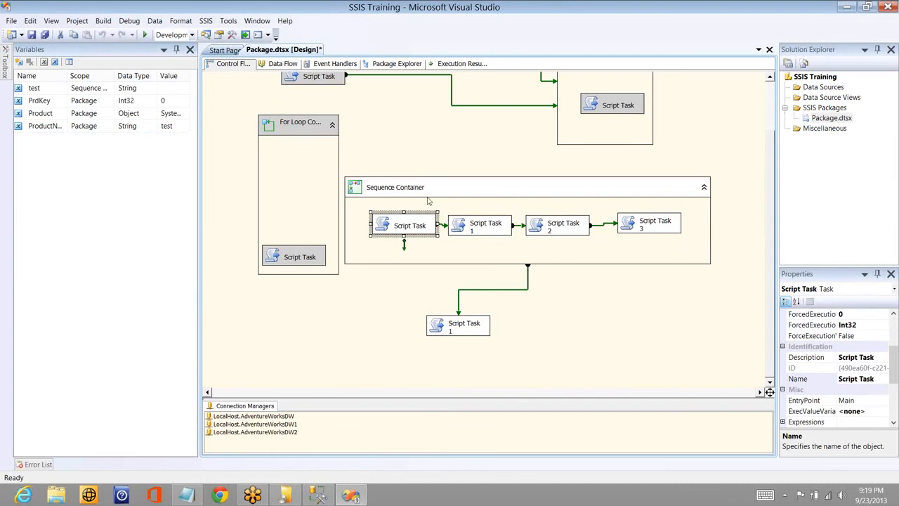
pyautogui.click(479, 236)
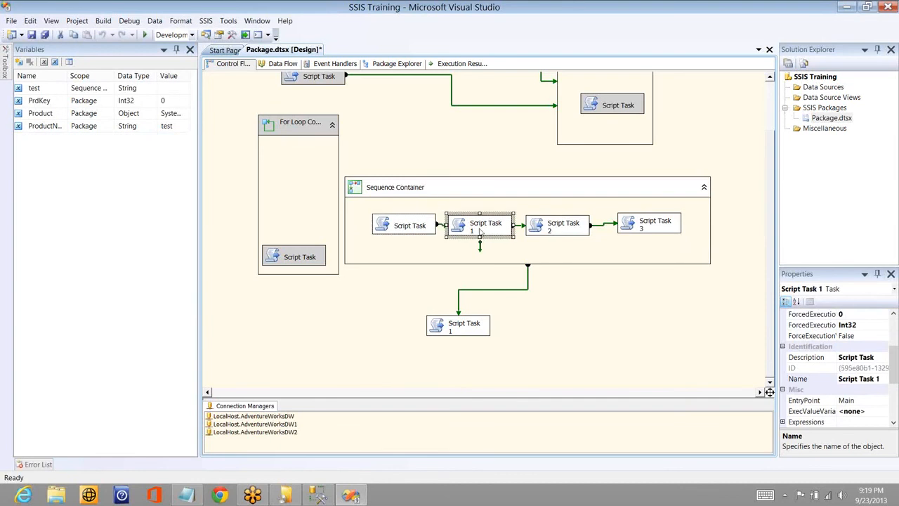
pyautogui.click(551, 241)
pyautogui.click(558, 234)
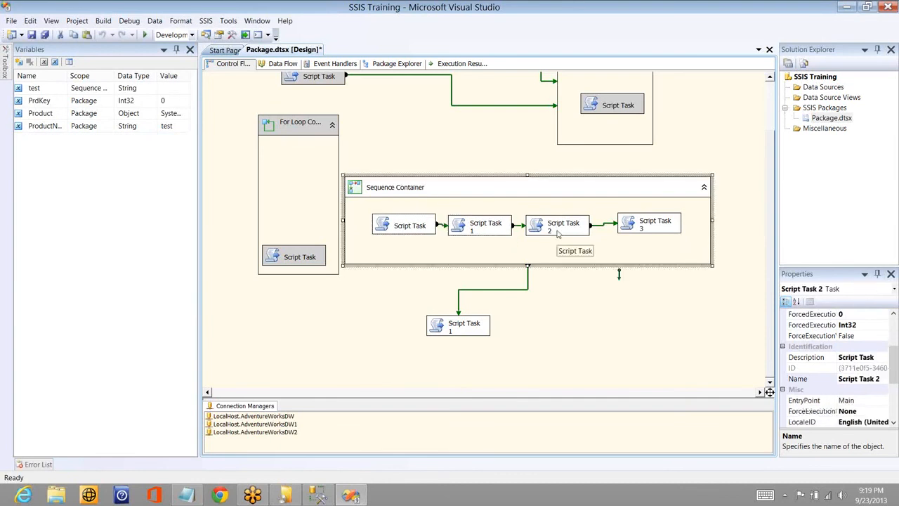
pyautogui.click(635, 233)
pyautogui.click(468, 326)
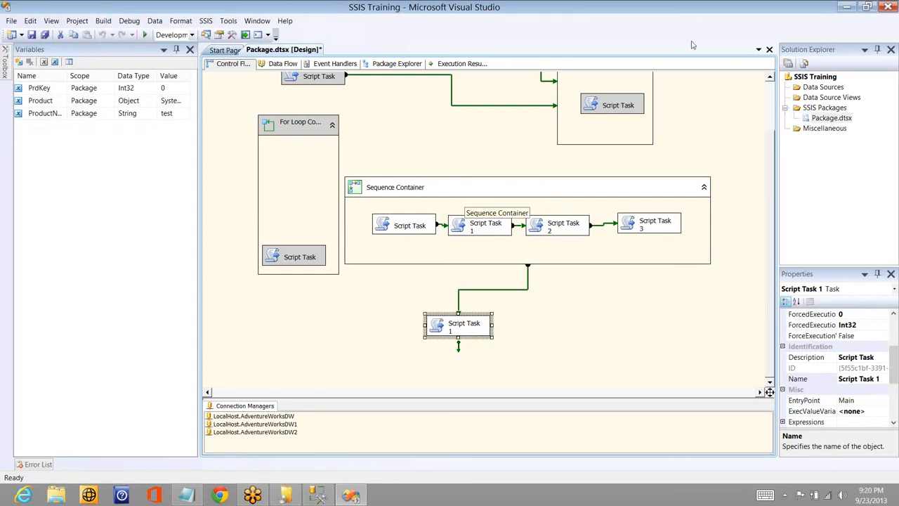
pyautogui.click(764, 23)
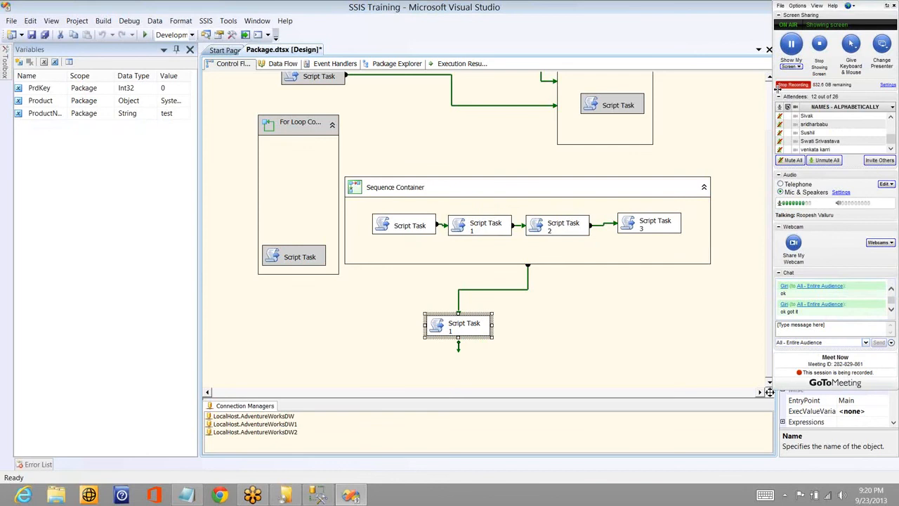
# - Connect the Foreach Loop Container to the Sequence Container
pyautogui.scroll(2, 571, 199)
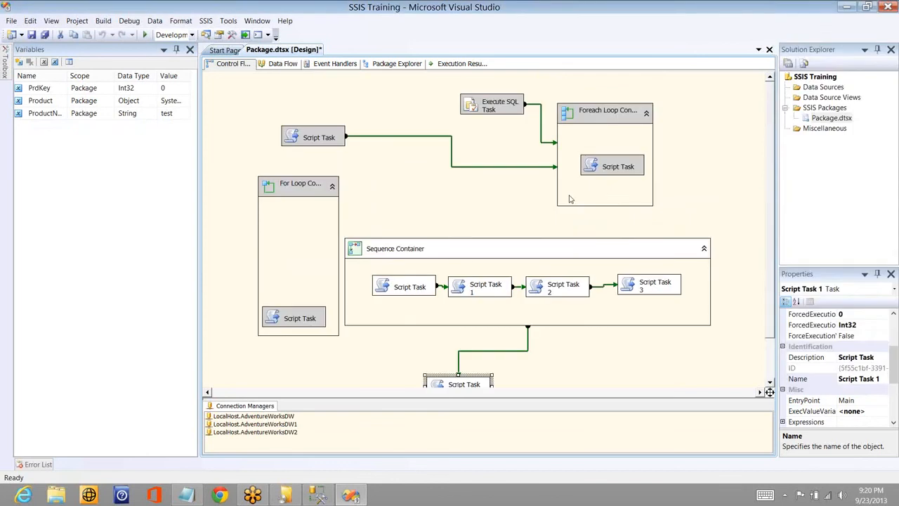
pyautogui.click(570, 199)
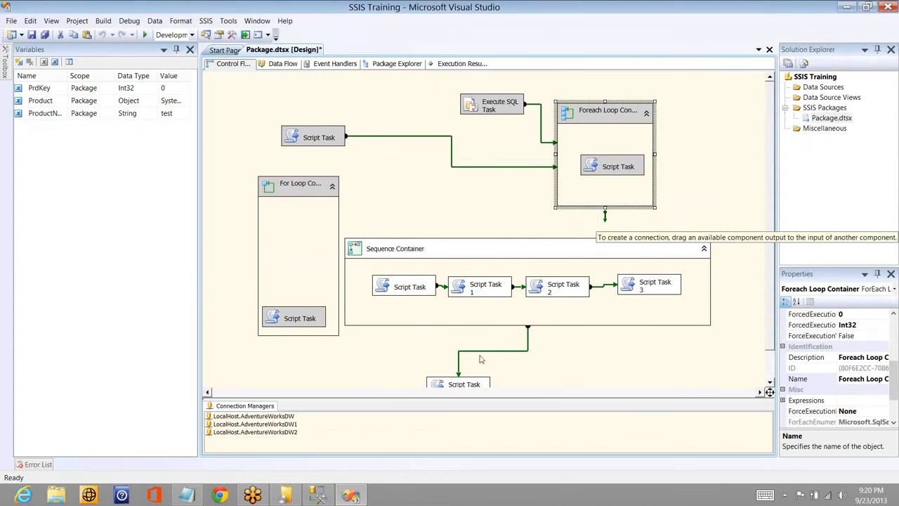
pyautogui.moveTo(604, 217); pyautogui.dragTo(528, 248)
# - Try to connect the Script Task 1 below the Sequence Container to the Script Task inside the For Loop Container
pyautogui.click(452, 385)
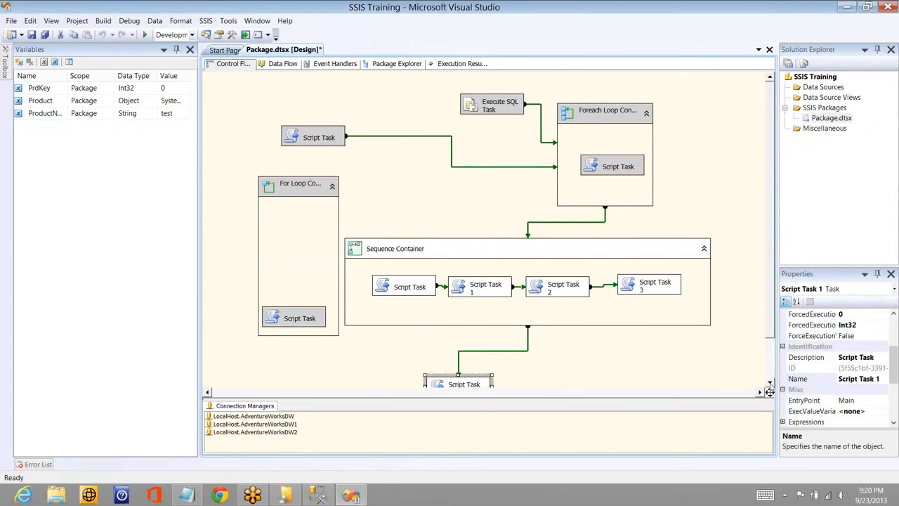
pyautogui.scroll(-1, 457, 386)
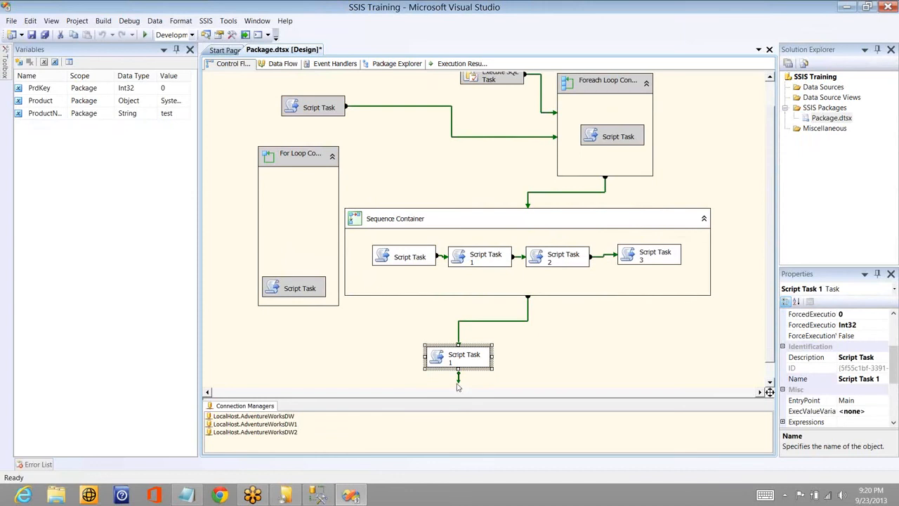
pyautogui.click(300, 290)
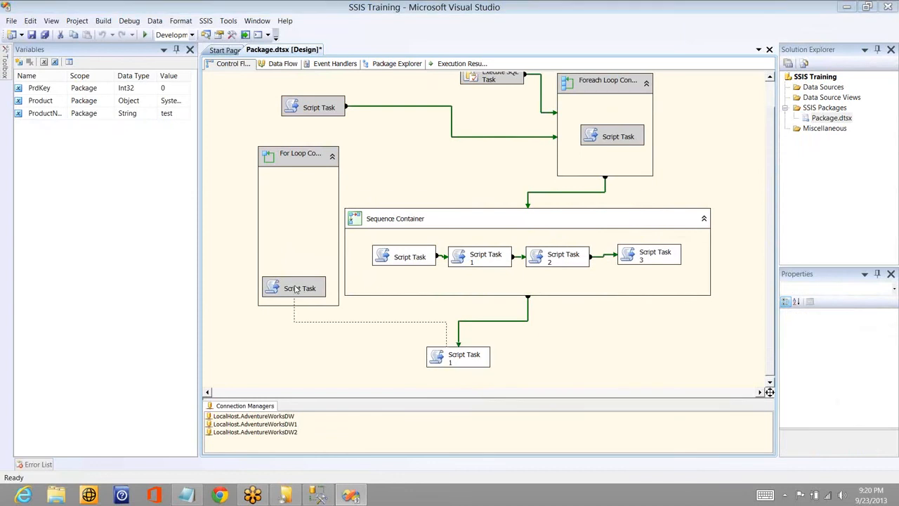
pyautogui.moveTo(295, 290); pyautogui.dragTo(296, 289)
pyautogui.click(597, 267)
# - Connect the Script Task 1 below the Sequence Container to the For Loop Container itself
pyautogui.click(458, 357)
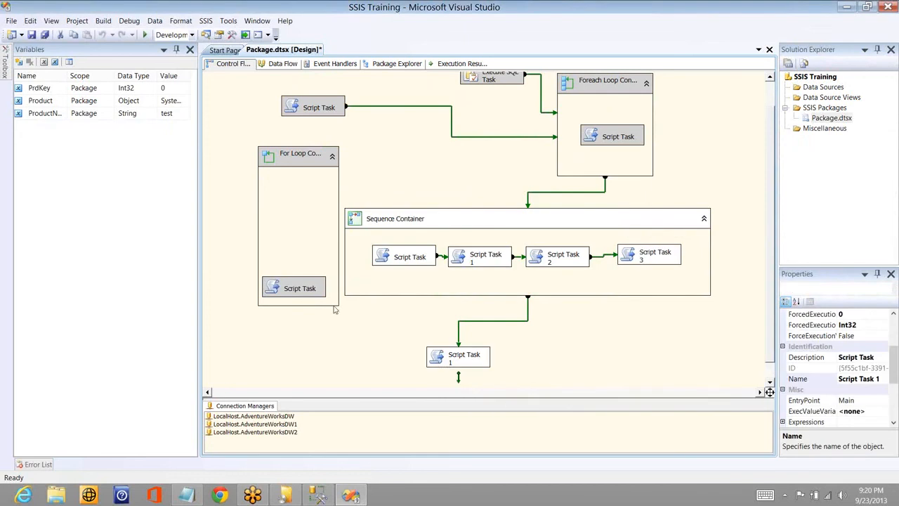
pyautogui.moveTo(334, 309); pyautogui.dragTo(335, 307)
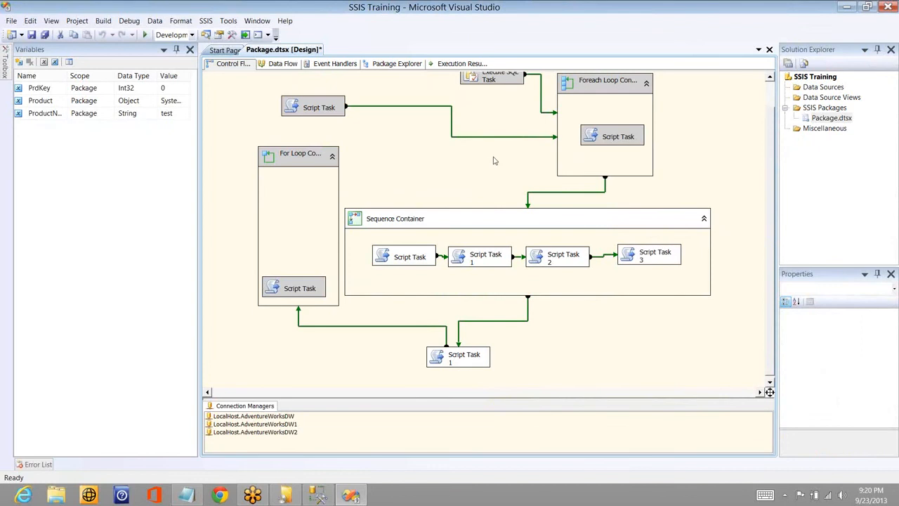
# - Enable the For Loop Container, the Script Task above it and the Script Task inside it
pyautogui.rightClick(292, 160)
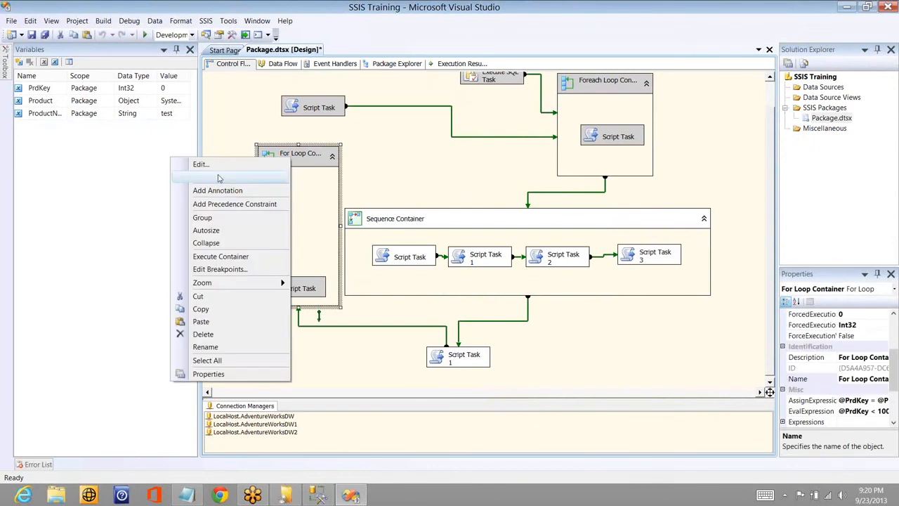
pyautogui.click(297, 133)
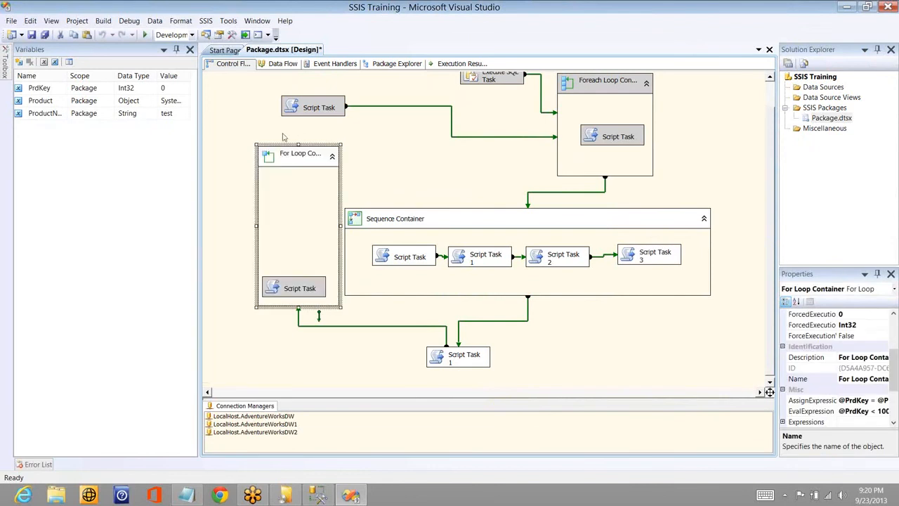
pyautogui.rightClick(309, 114)
pyautogui.click(282, 133)
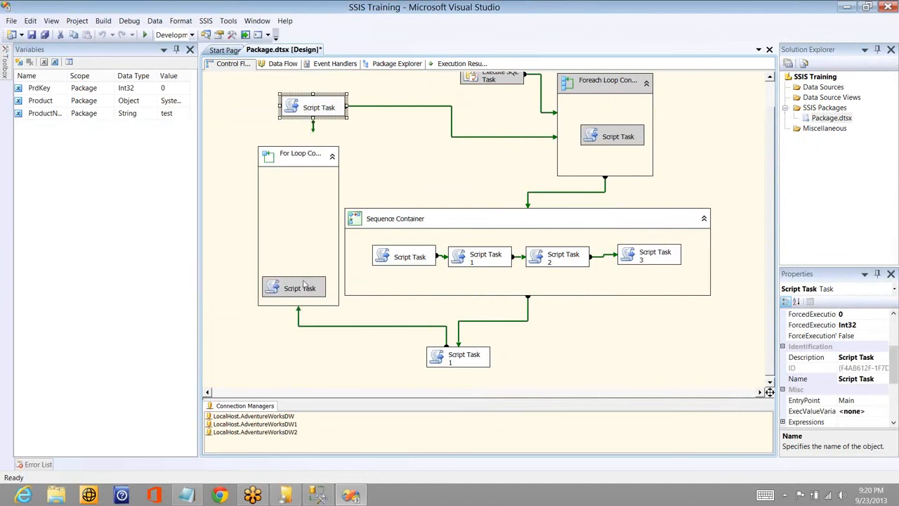
pyautogui.rightClick(297, 280)
pyautogui.click(235, 300)
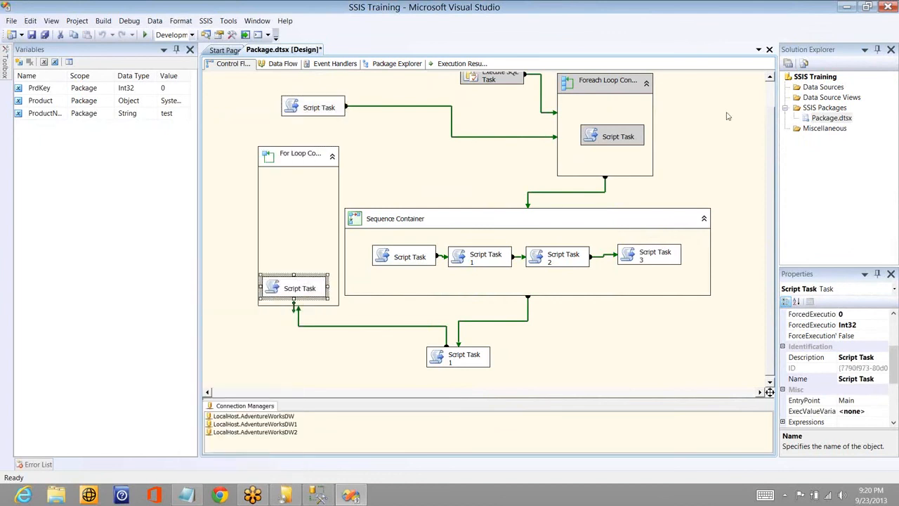
# - Enable the Foreach Loop Container and the Execute SQL Task
pyautogui.scroll(1, 632, 127)
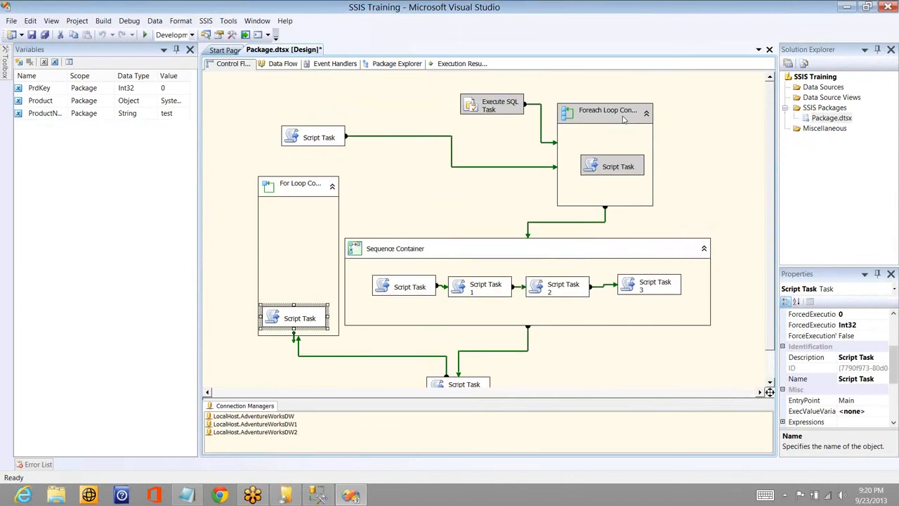
pyautogui.rightClick(541, 139)
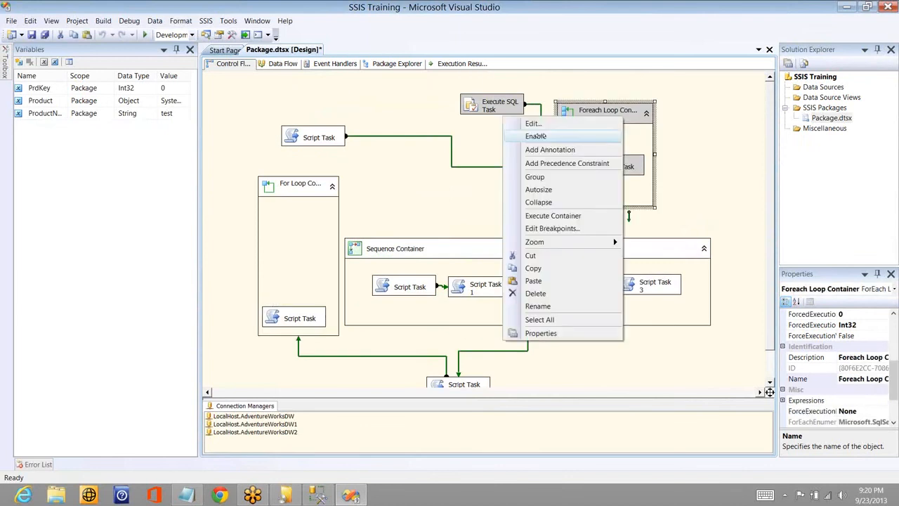
pyautogui.click(538, 135)
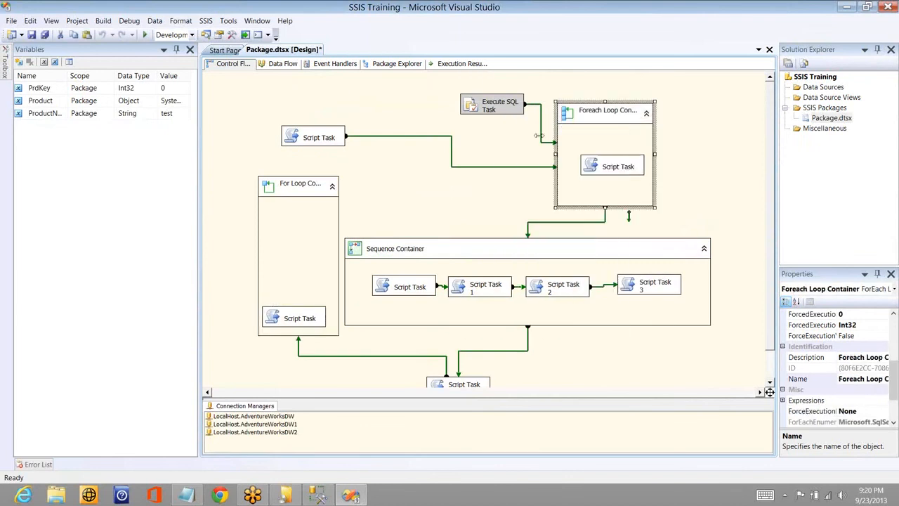
pyautogui.rightClick(488, 106)
pyautogui.click(474, 132)
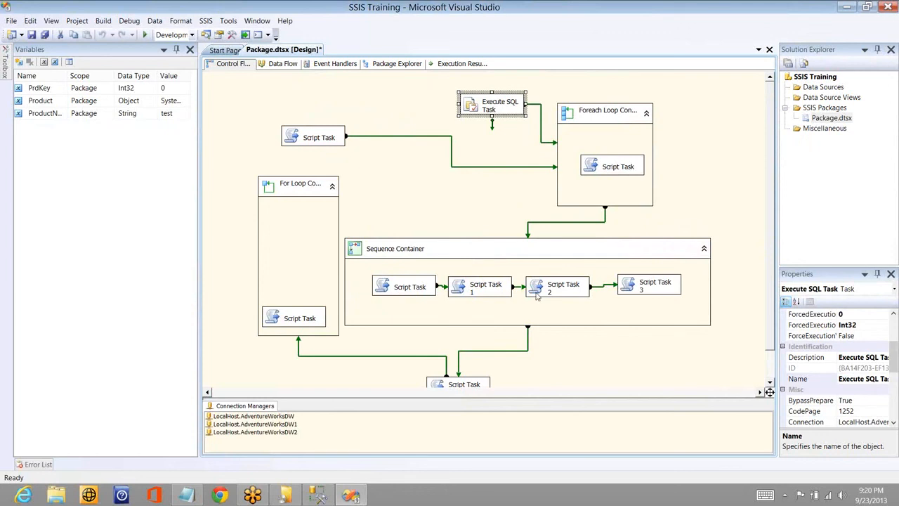
# - Examine how the tasks and the Foreach Loop, Sequence and For Loop Containers are connected in the control flow
pyautogui.click(495, 291)
pyautogui.click(549, 295)
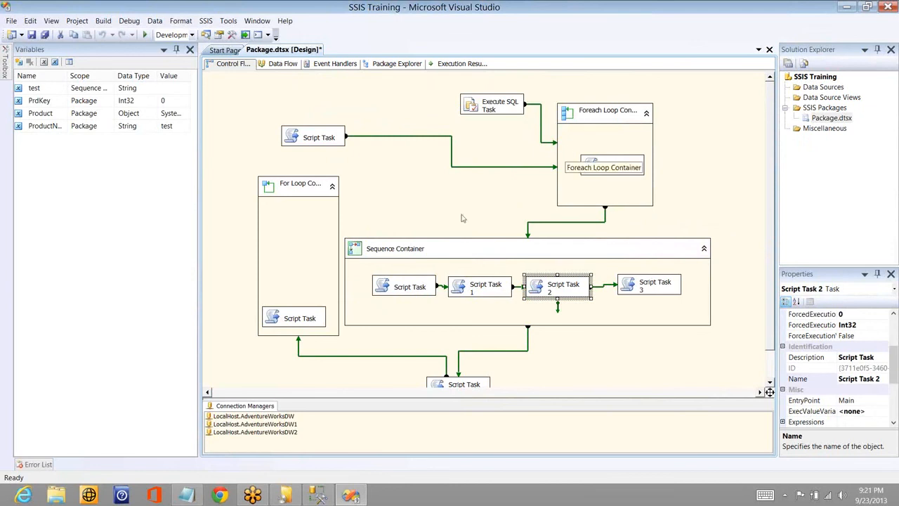
pyautogui.rightClick(592, 115)
pyautogui.click(355, 217)
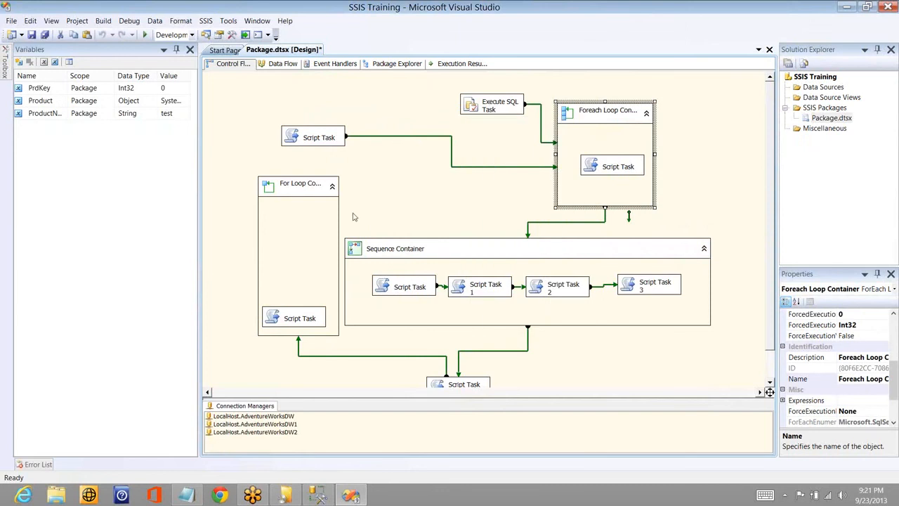
pyautogui.click(357, 243)
pyautogui.click(319, 137)
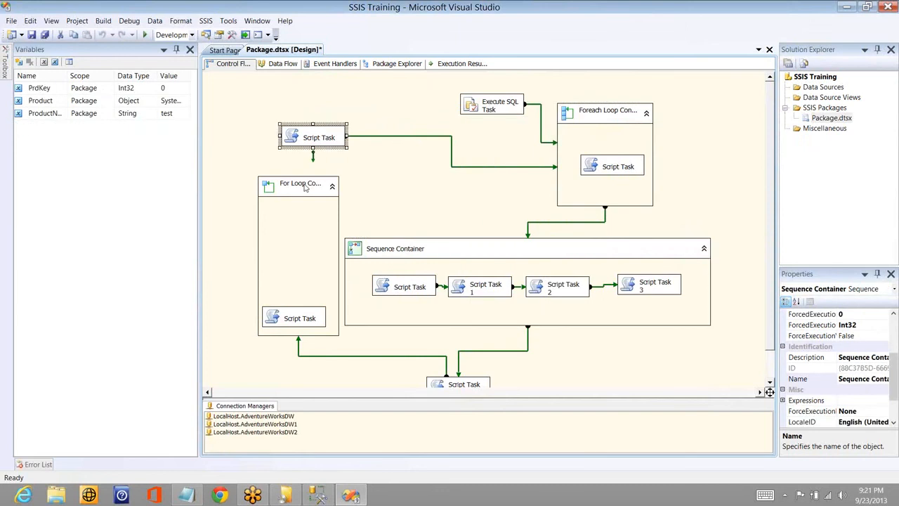
pyautogui.click(304, 186)
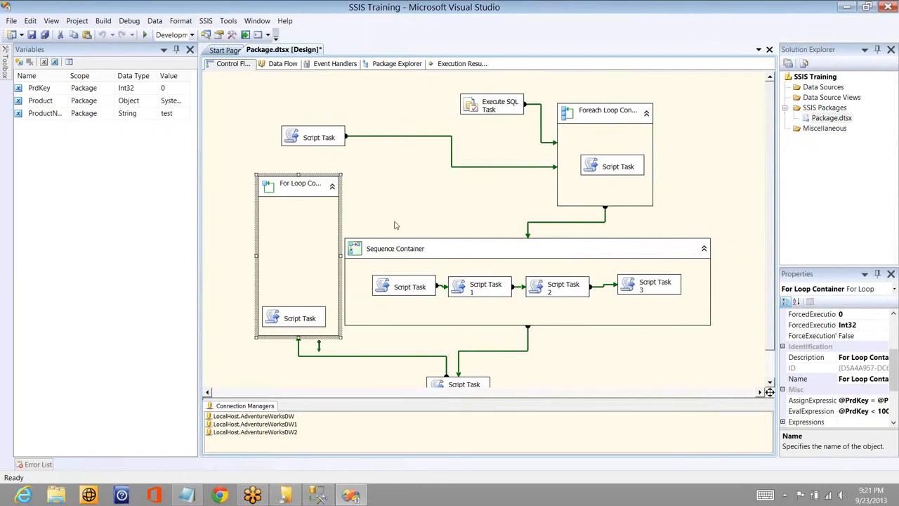
pyautogui.click(459, 200)
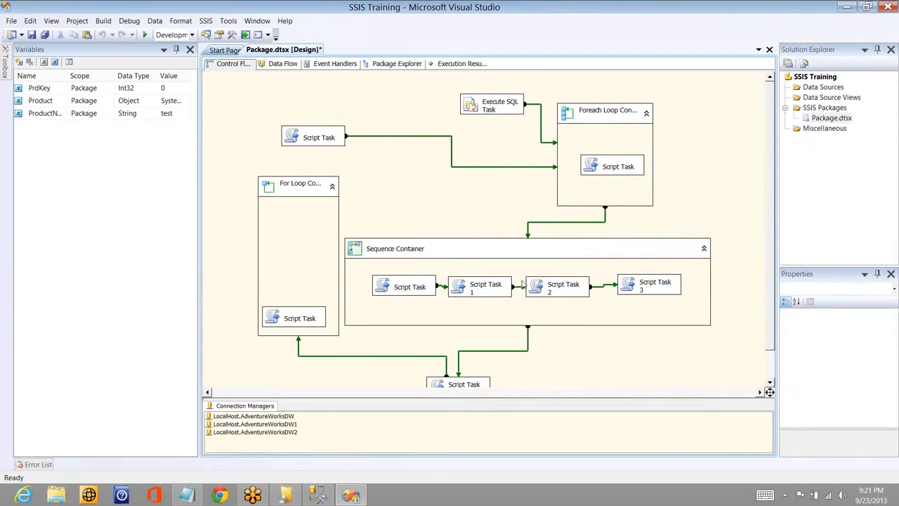
# - Disable the Sequence Container and the Foreach Loop Container
pyautogui.rightClick(470, 264)
pyautogui.press('Escape')
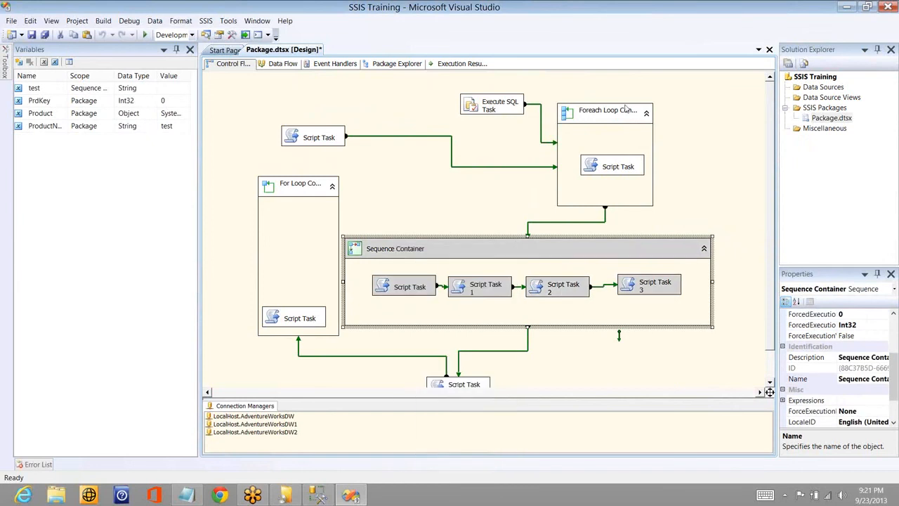
pyautogui.click(625, 108)
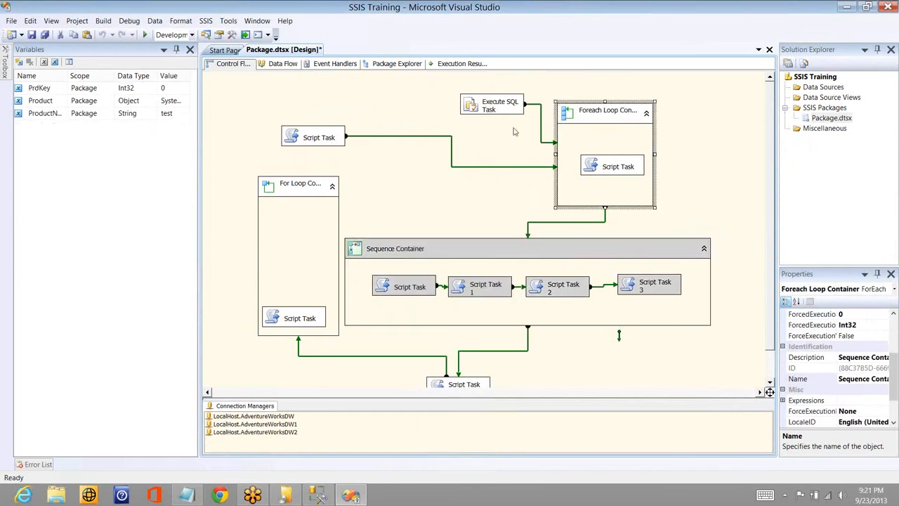
pyautogui.rightClick(513, 131)
pyautogui.press('Escape')
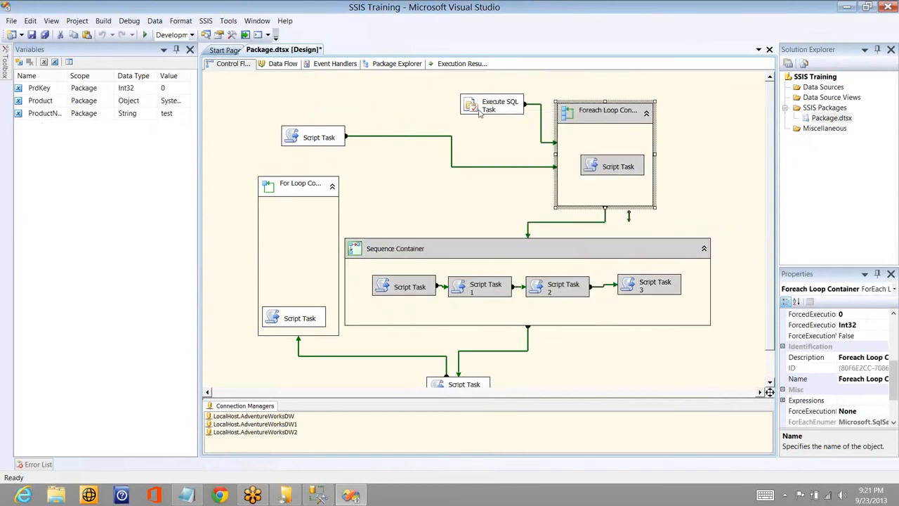
# - Disable the Execute SQL Task, the Script Task above the For Loop Container and the For Loop Container itself
pyautogui.rightClick(480, 114)
pyautogui.click(289, 161)
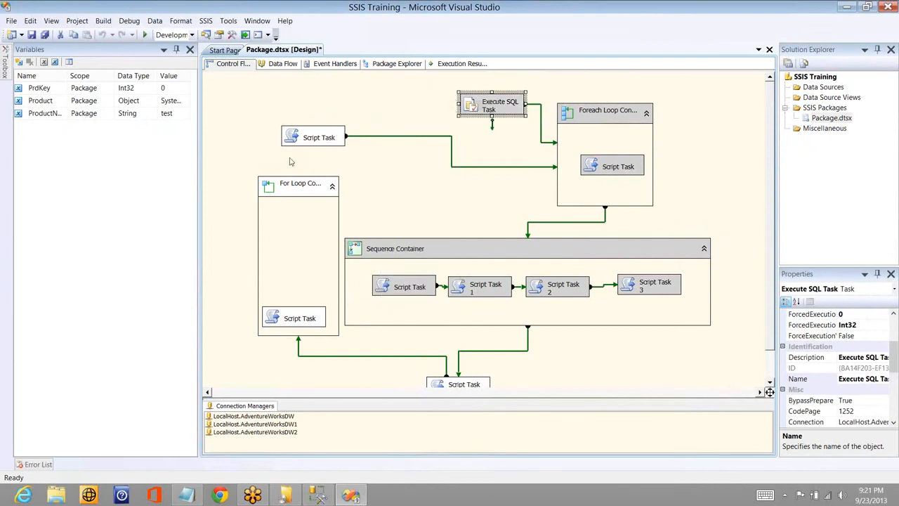
pyautogui.rightClick(302, 139)
pyautogui.press('Escape')
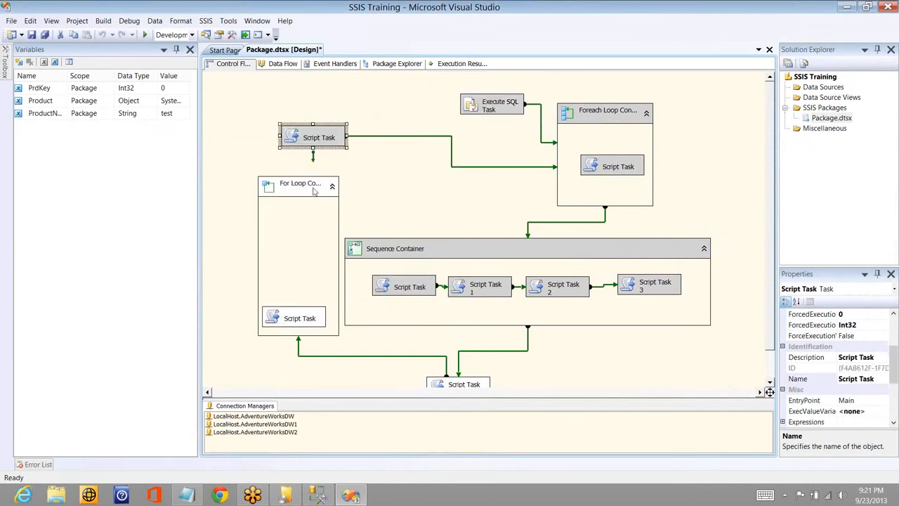
pyautogui.rightClick(280, 202)
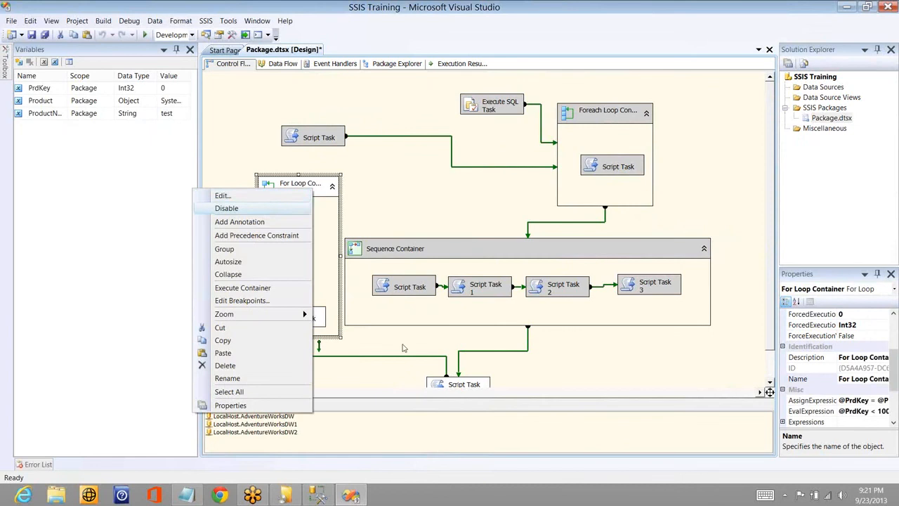
pyautogui.click(404, 348)
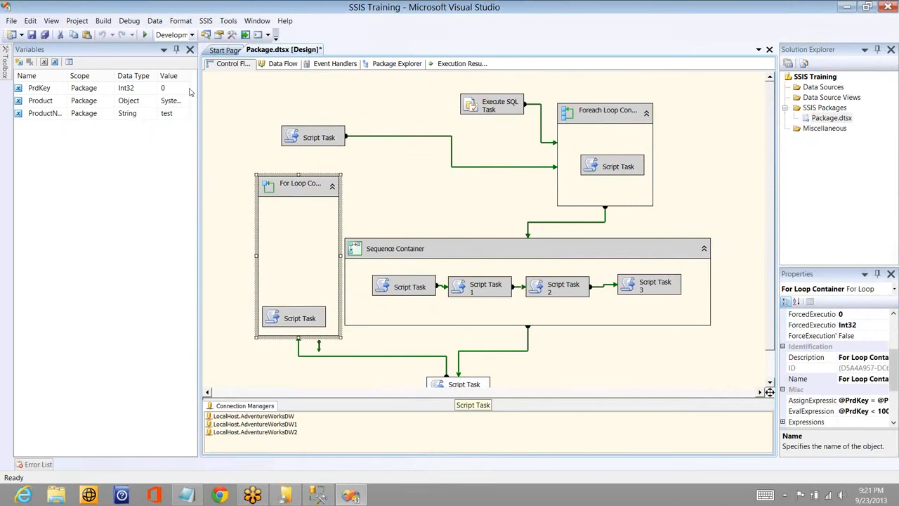
# - Run the package with only the Script Task 1 below the Sequence Container enabled, dismiss its message box and stop debugging
pyautogui.click(144, 35)
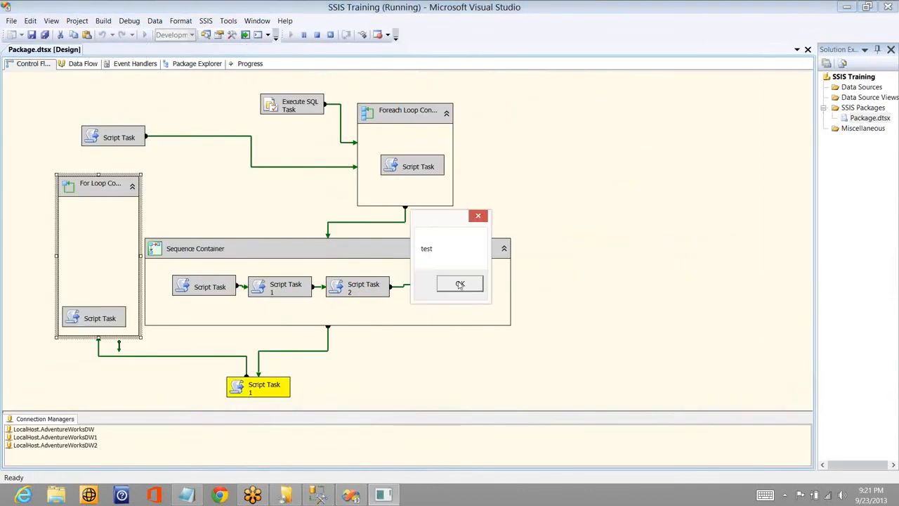
pyautogui.click(460, 284)
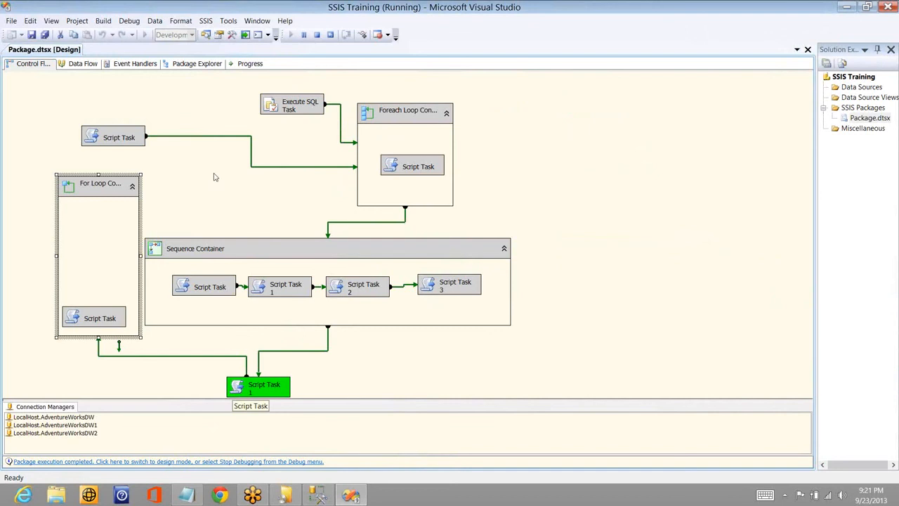
pyautogui.click(404, 258)
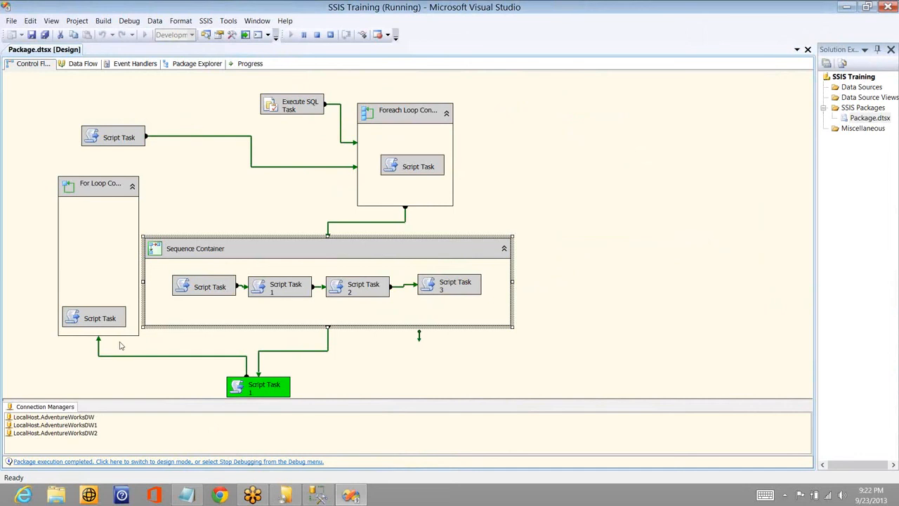
pyautogui.click(22, 230)
pyautogui.hotkey('ctrl', 'alt', 'x')
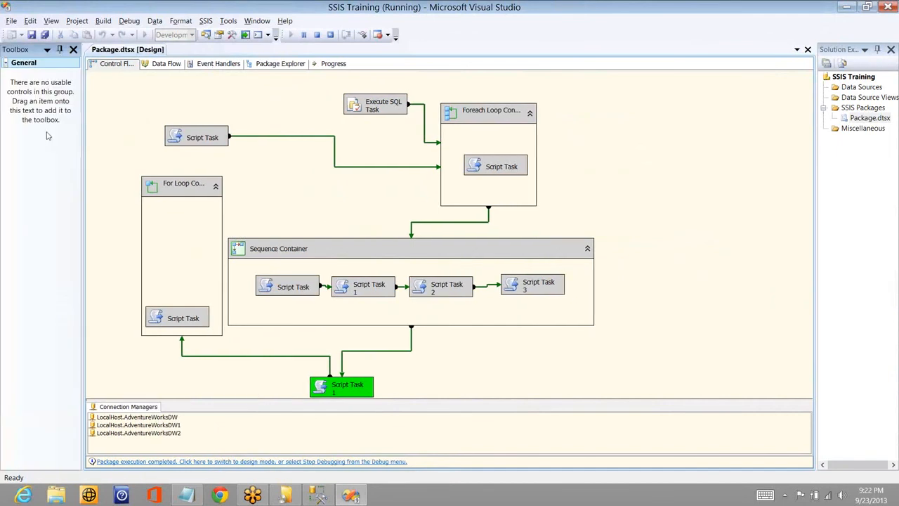
pyautogui.click(317, 35)
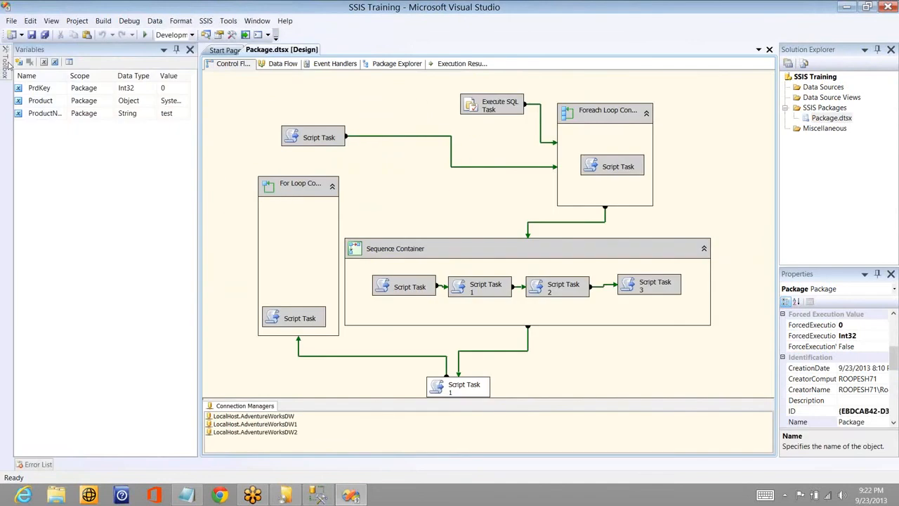
# - Review the available control flow items and the Script Task, Execute SQL Task and Sequence Container's first Script Task in the design
pyautogui.click(7, 66)
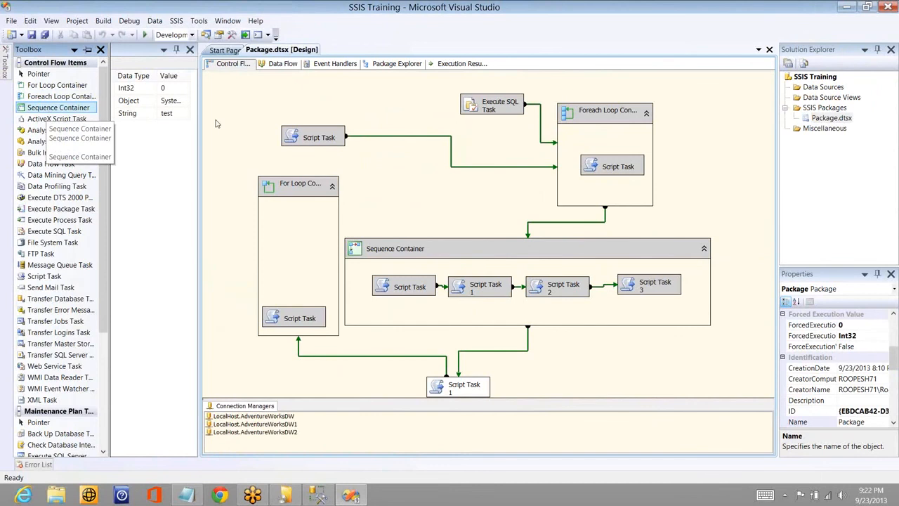
pyautogui.click(316, 139)
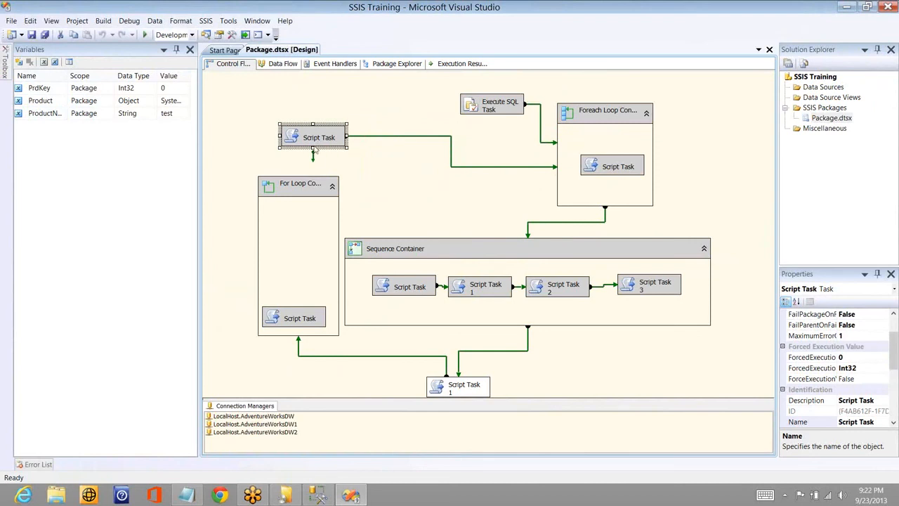
pyautogui.click(481, 107)
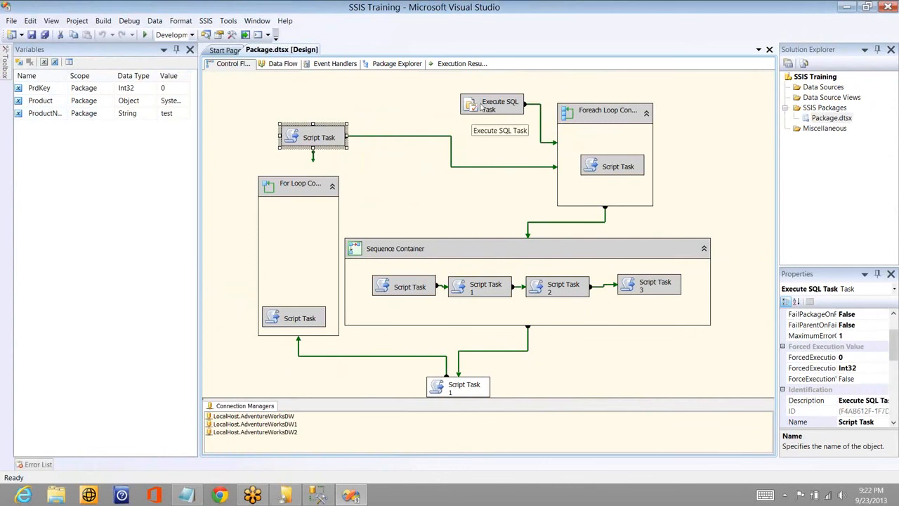
pyautogui.click(414, 285)
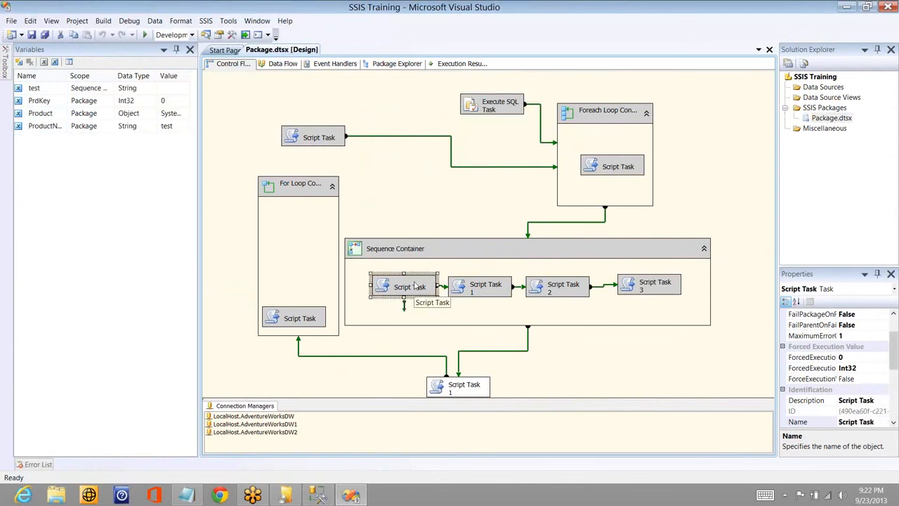
# - Show the properties of the Script Task above the For Loop Container and bring up the list of control flow items
pyautogui.rightClick(294, 139)
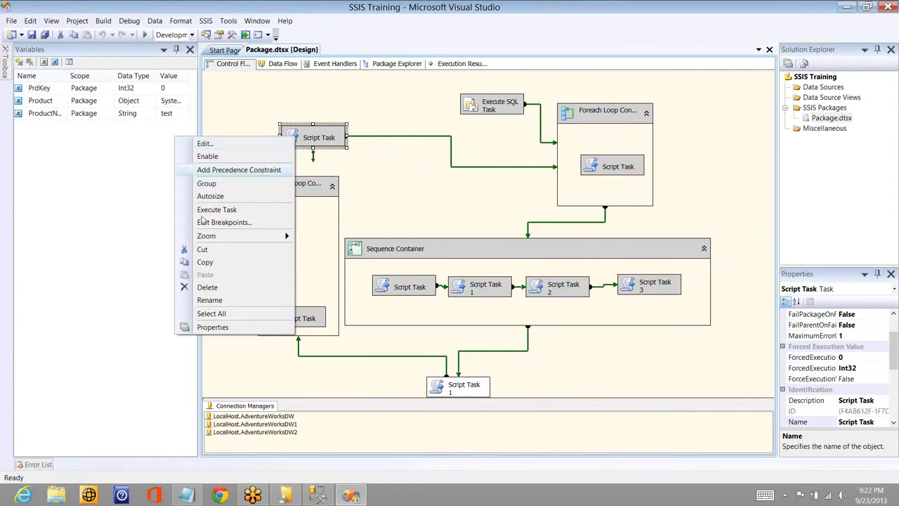
pyautogui.click(229, 329)
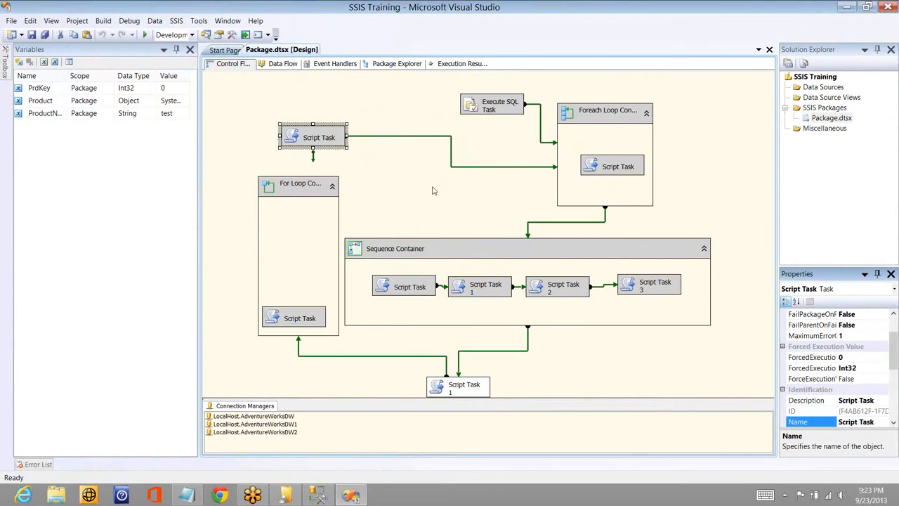
pyautogui.click(408, 185)
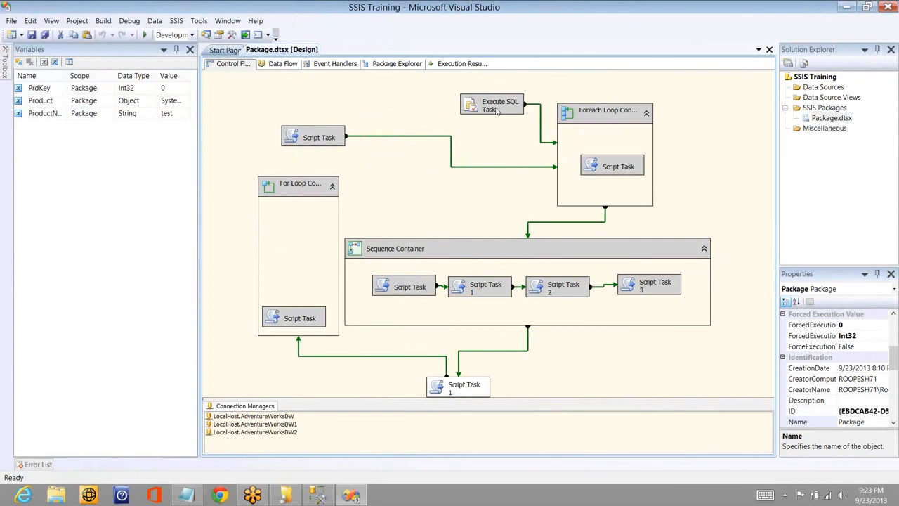
pyautogui.click(492, 109)
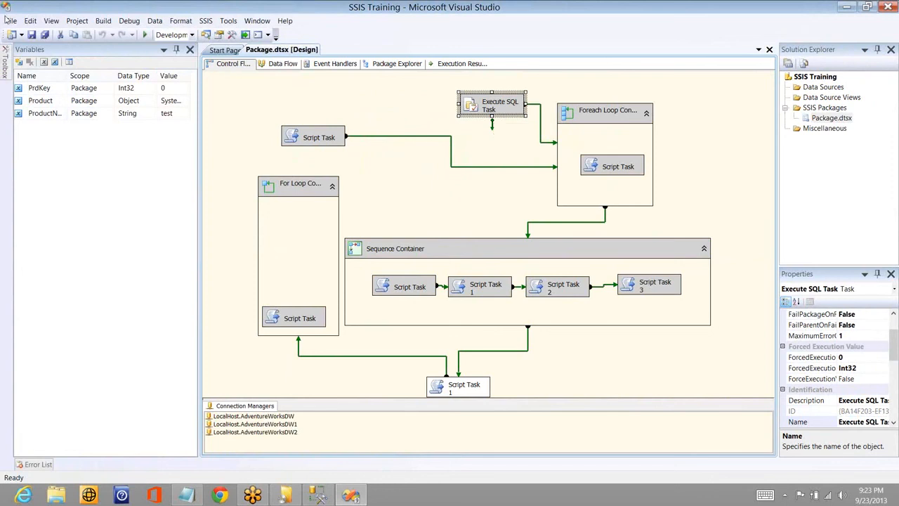
pyautogui.moveTo(4, 70)
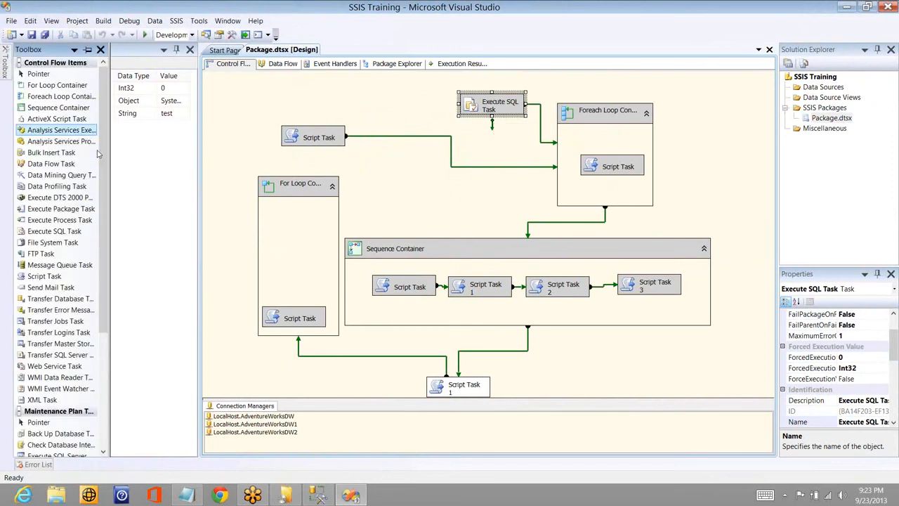